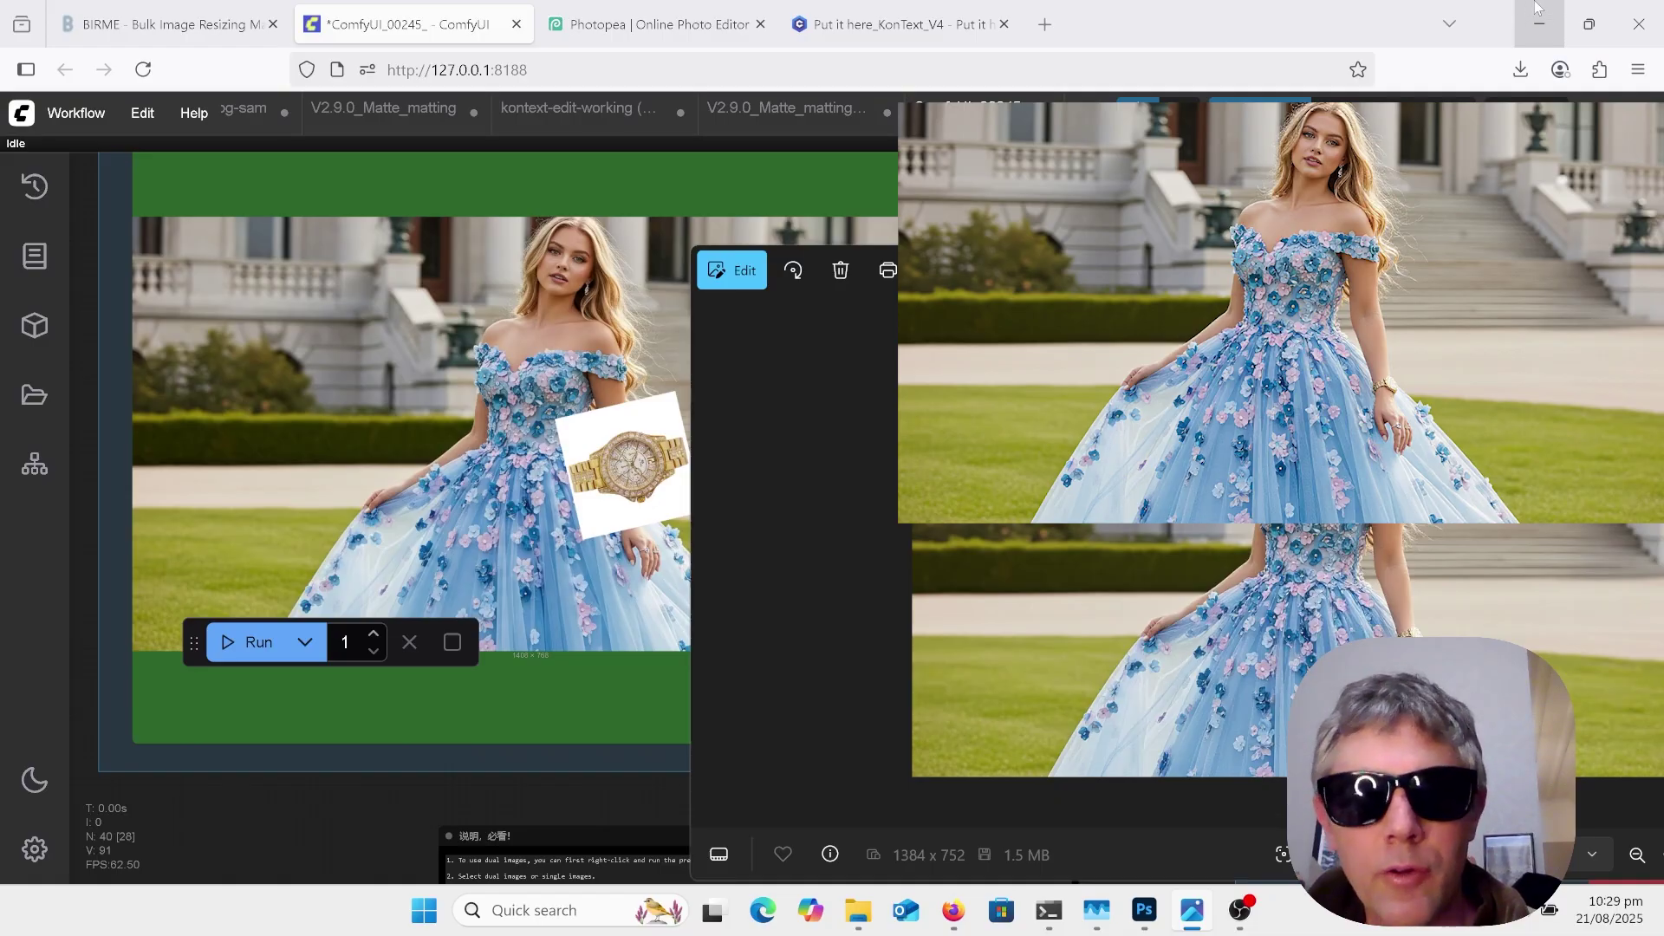
Open the V2.9.0_Matte_matting (2) workflow and inspect the hair detail in the woman's matting mask.
{"action": "left_click", "coordinate": [794, 111]}
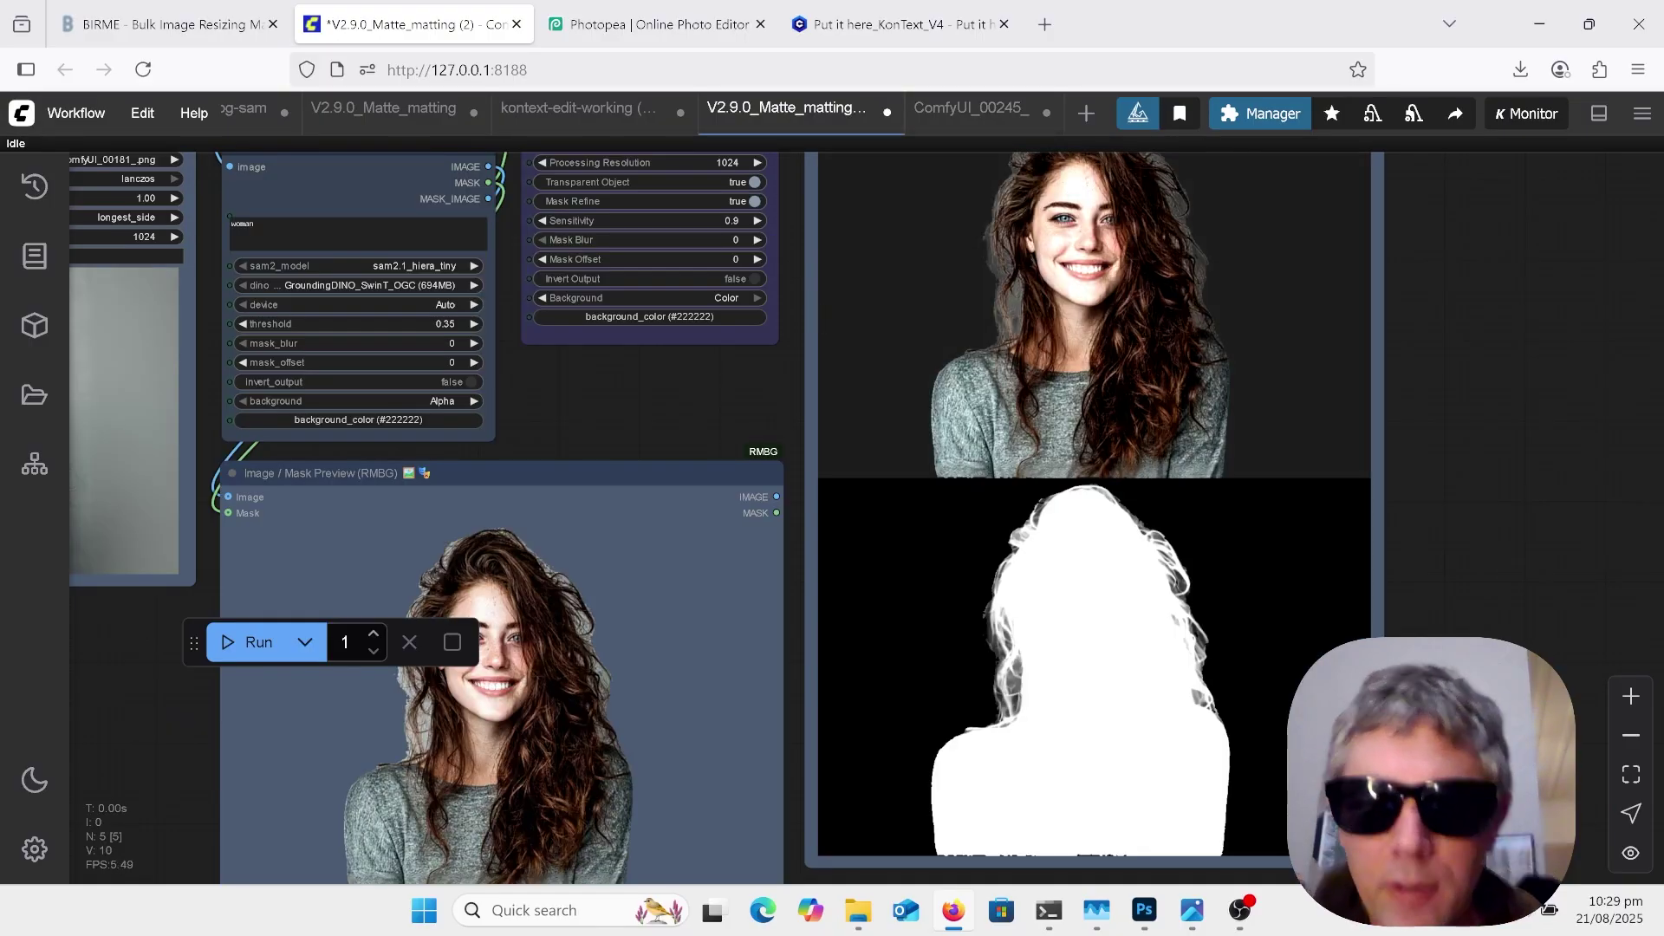
{"action": "scroll", "coordinate": [1256, 563], "scroll_direction": "up", "scroll_amount": 10}
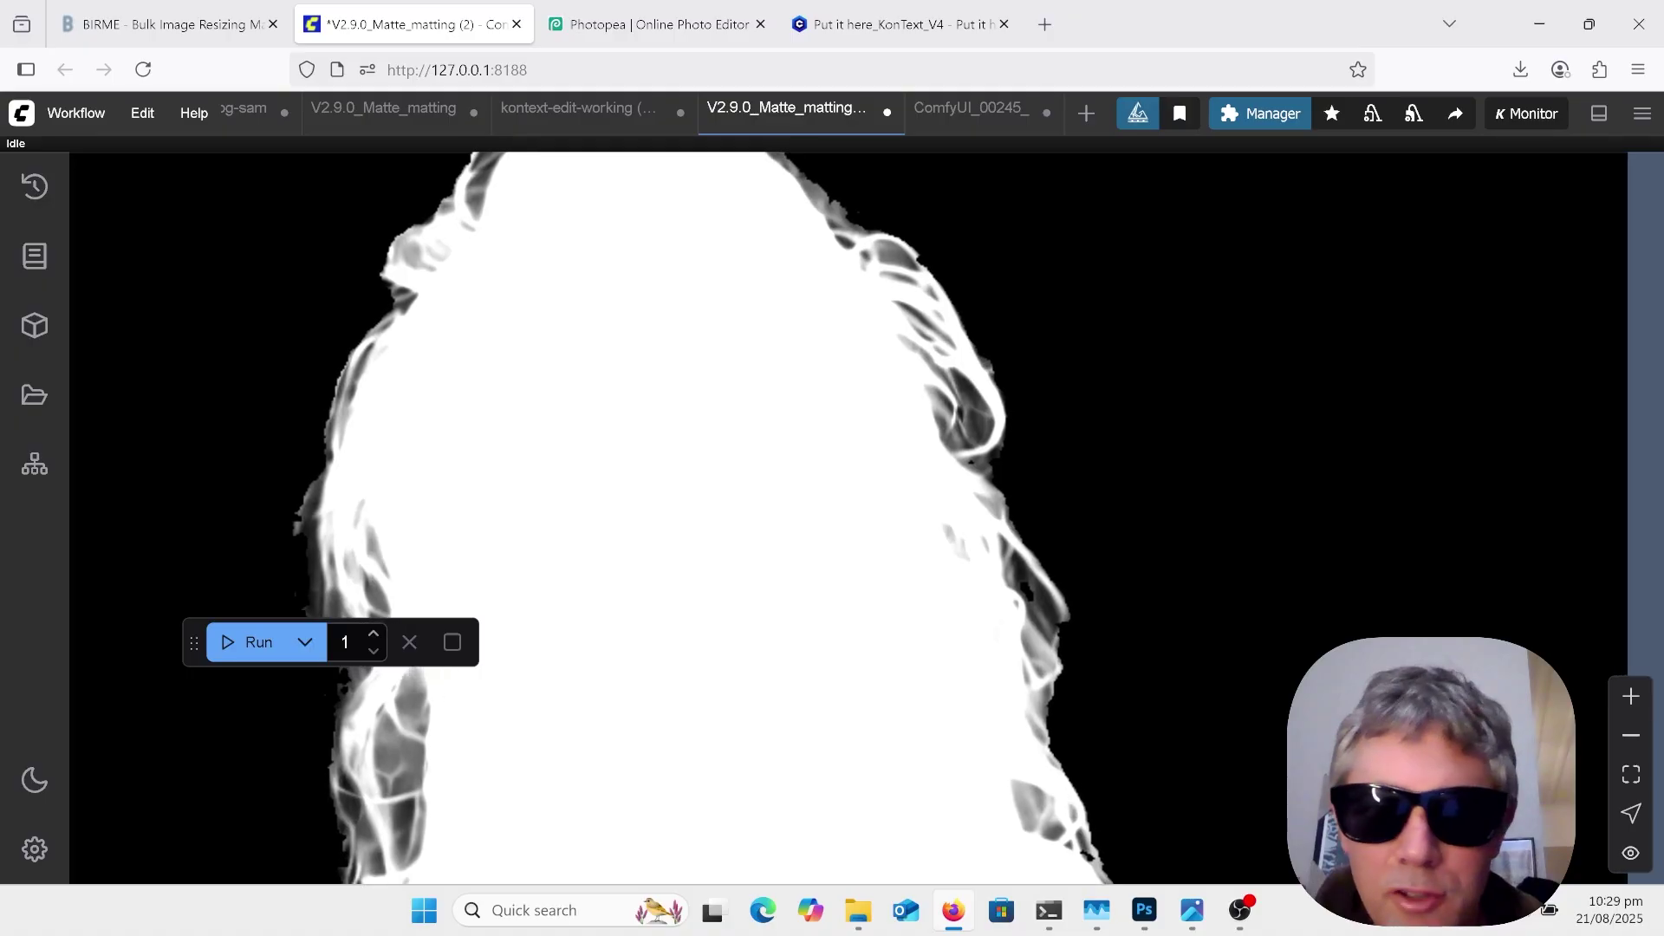
{"action": "scroll", "coordinate": [1443, 555], "scroll_direction": "down", "scroll_amount": 5}
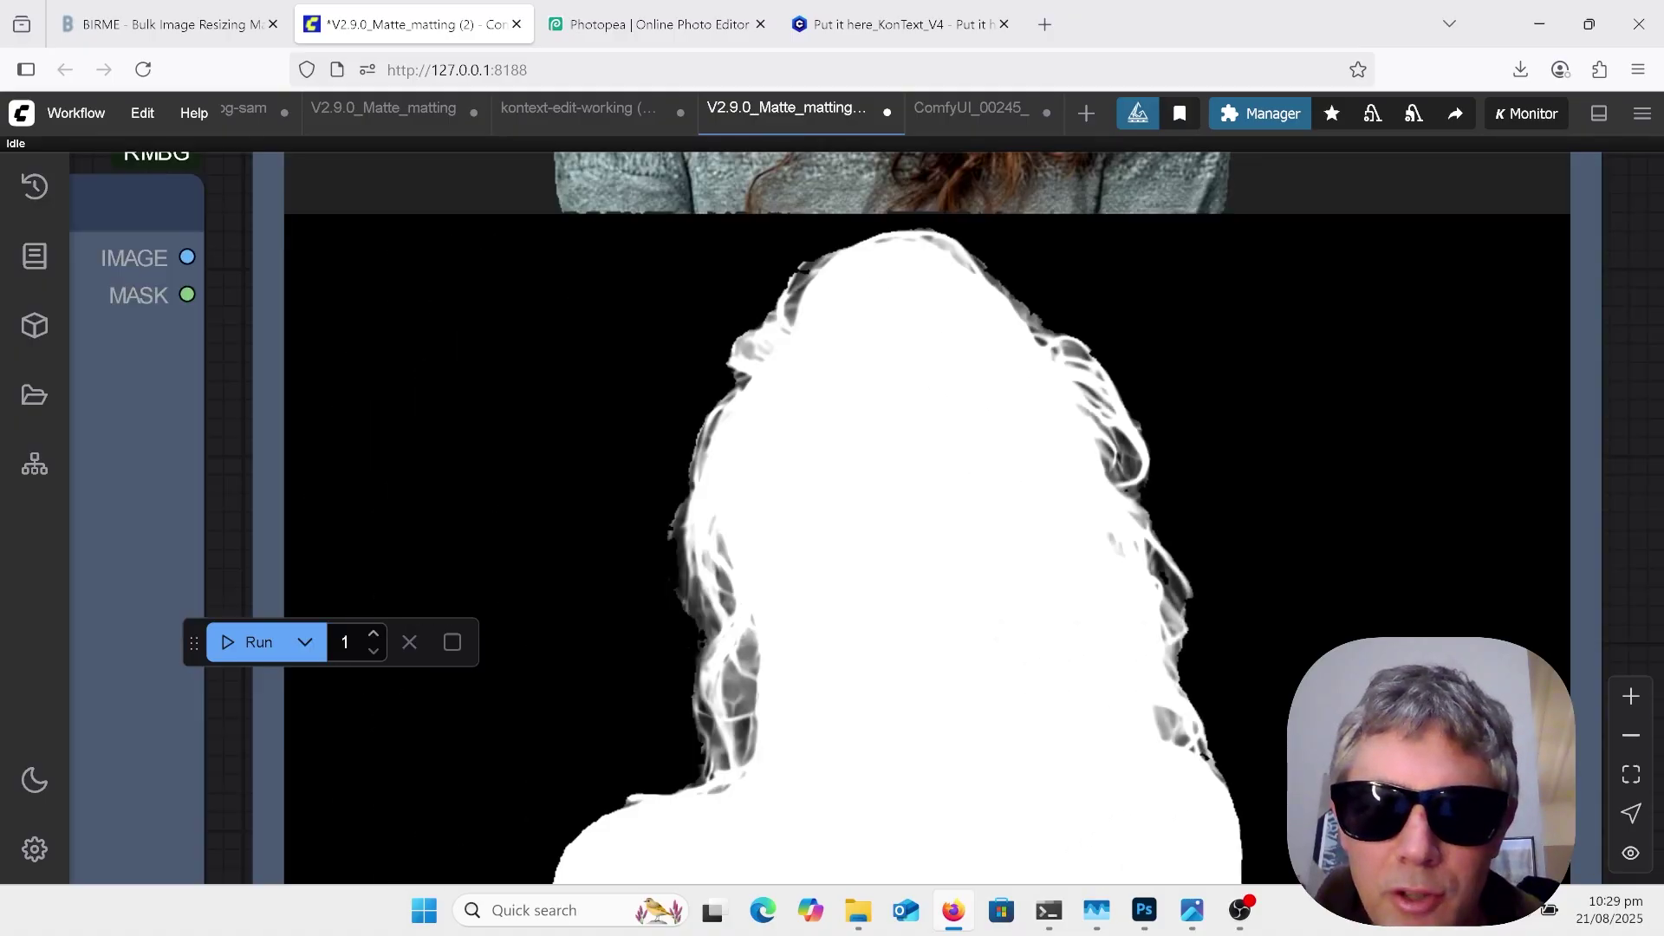
{"action": "scroll", "coordinate": [1425, 572], "scroll_direction": "down", "scroll_amount": 6}
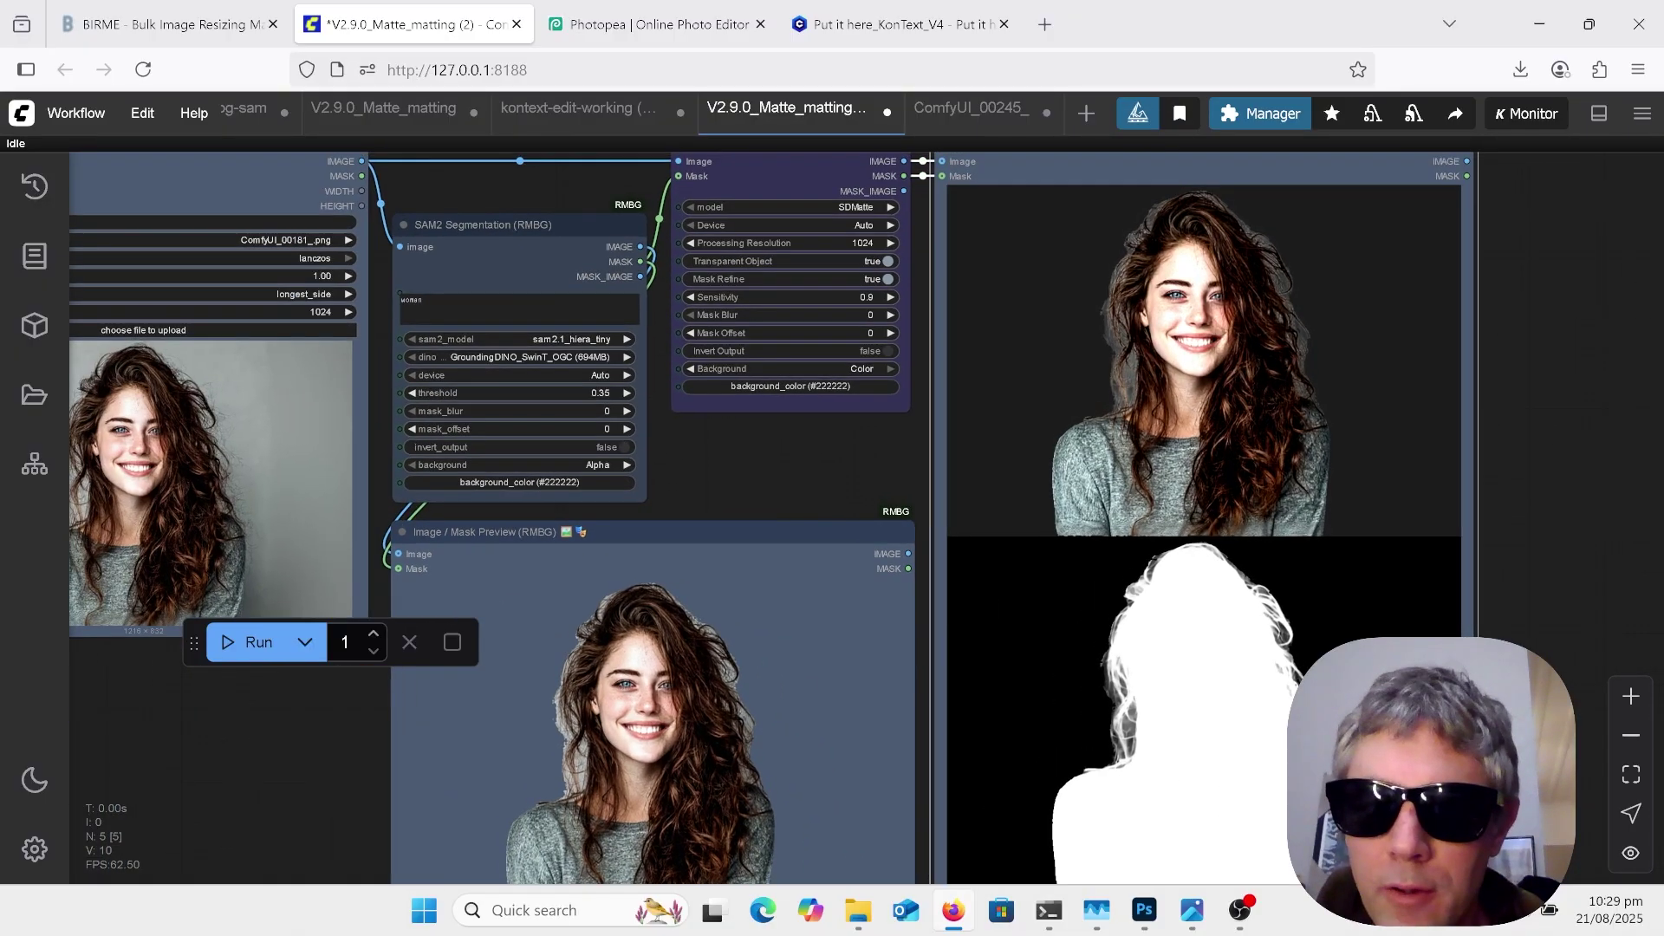
{"action": "scroll", "coordinate": [1378, 543], "scroll_direction": "down", "scroll_amount": 4}
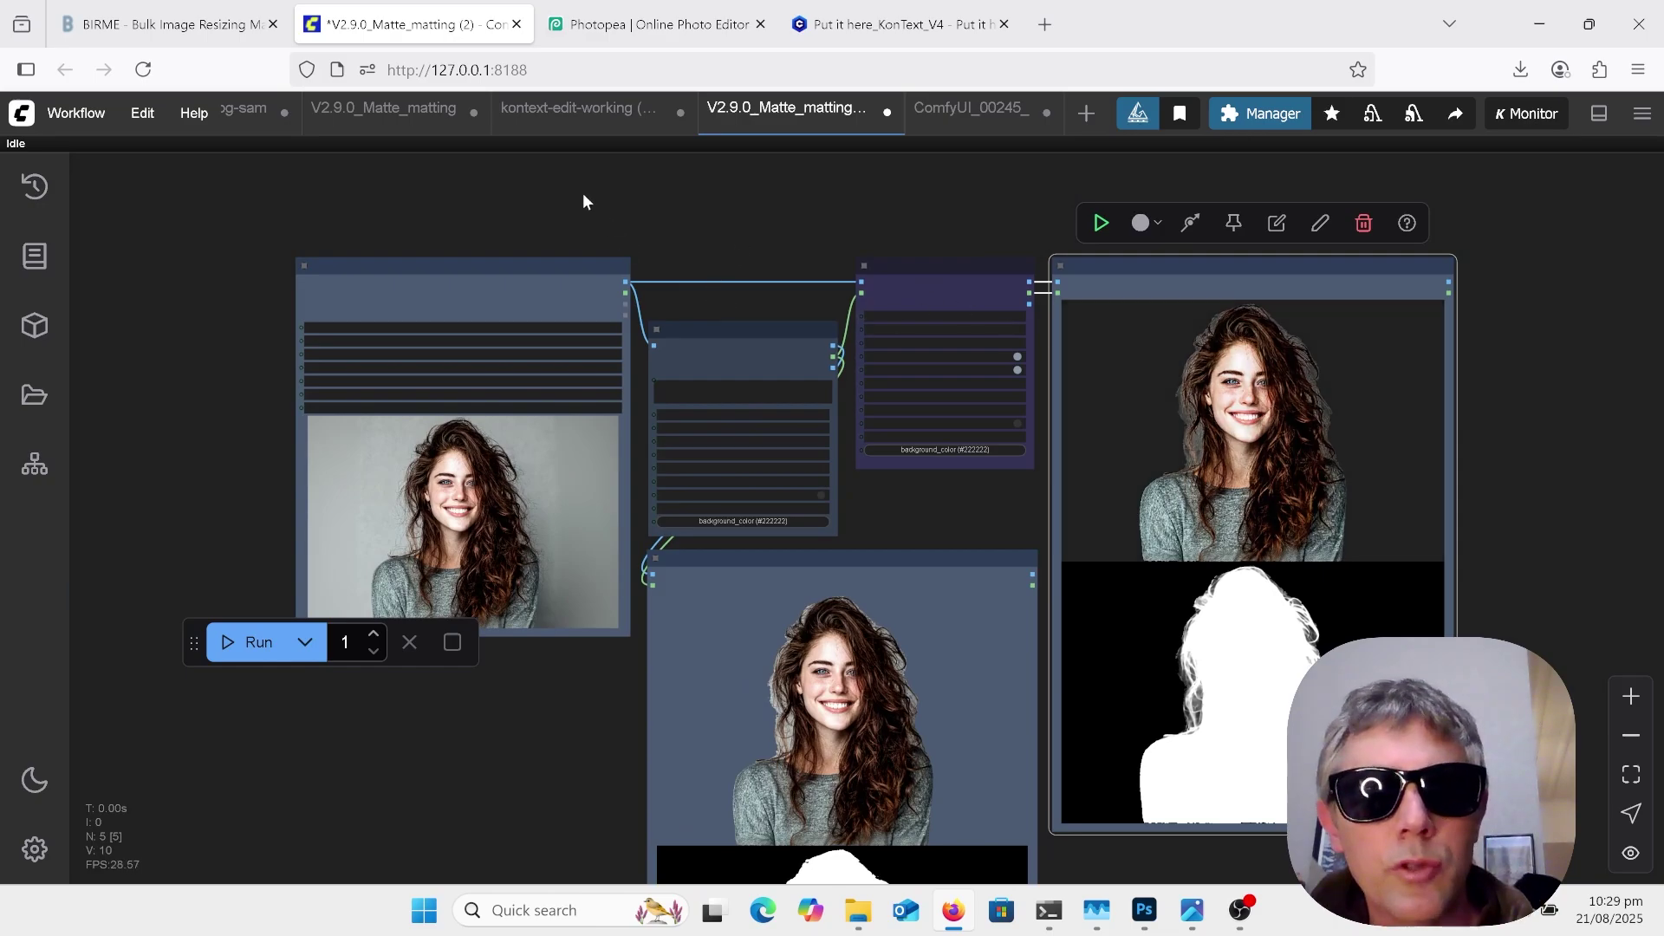
Open the kontext-edit-working workflow and examine its node chain and the generated zombie portrait up close.
{"action": "left_click", "coordinate": [577, 113]}
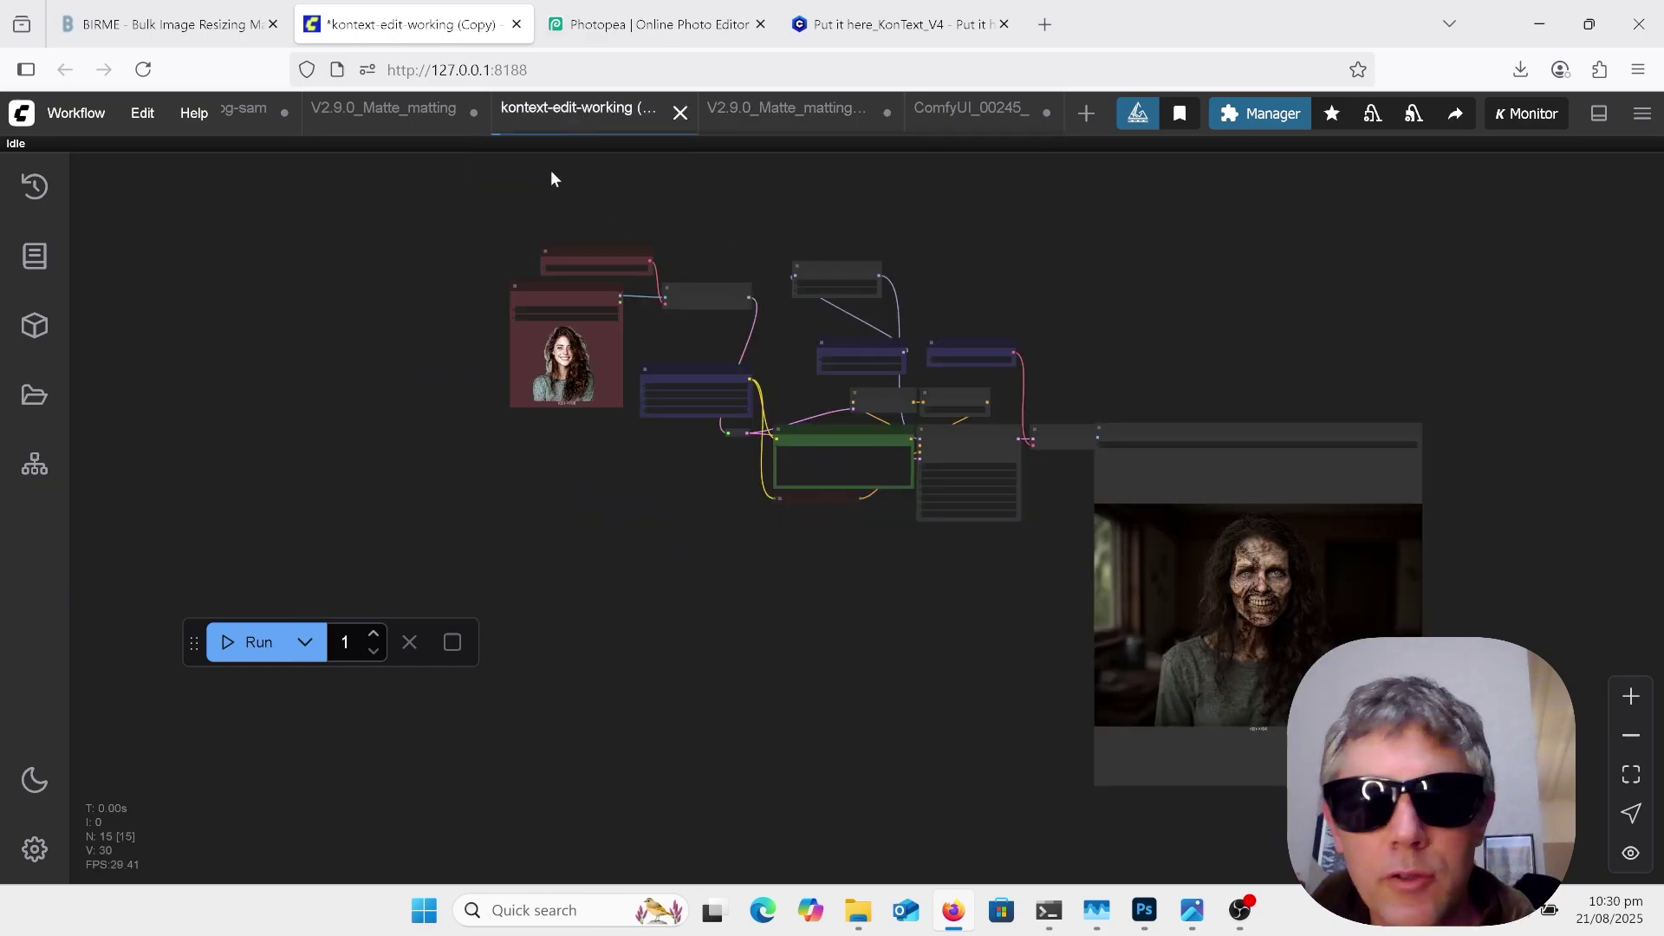
{"action": "scroll", "coordinate": [610, 307], "scroll_direction": "up", "scroll_amount": 7}
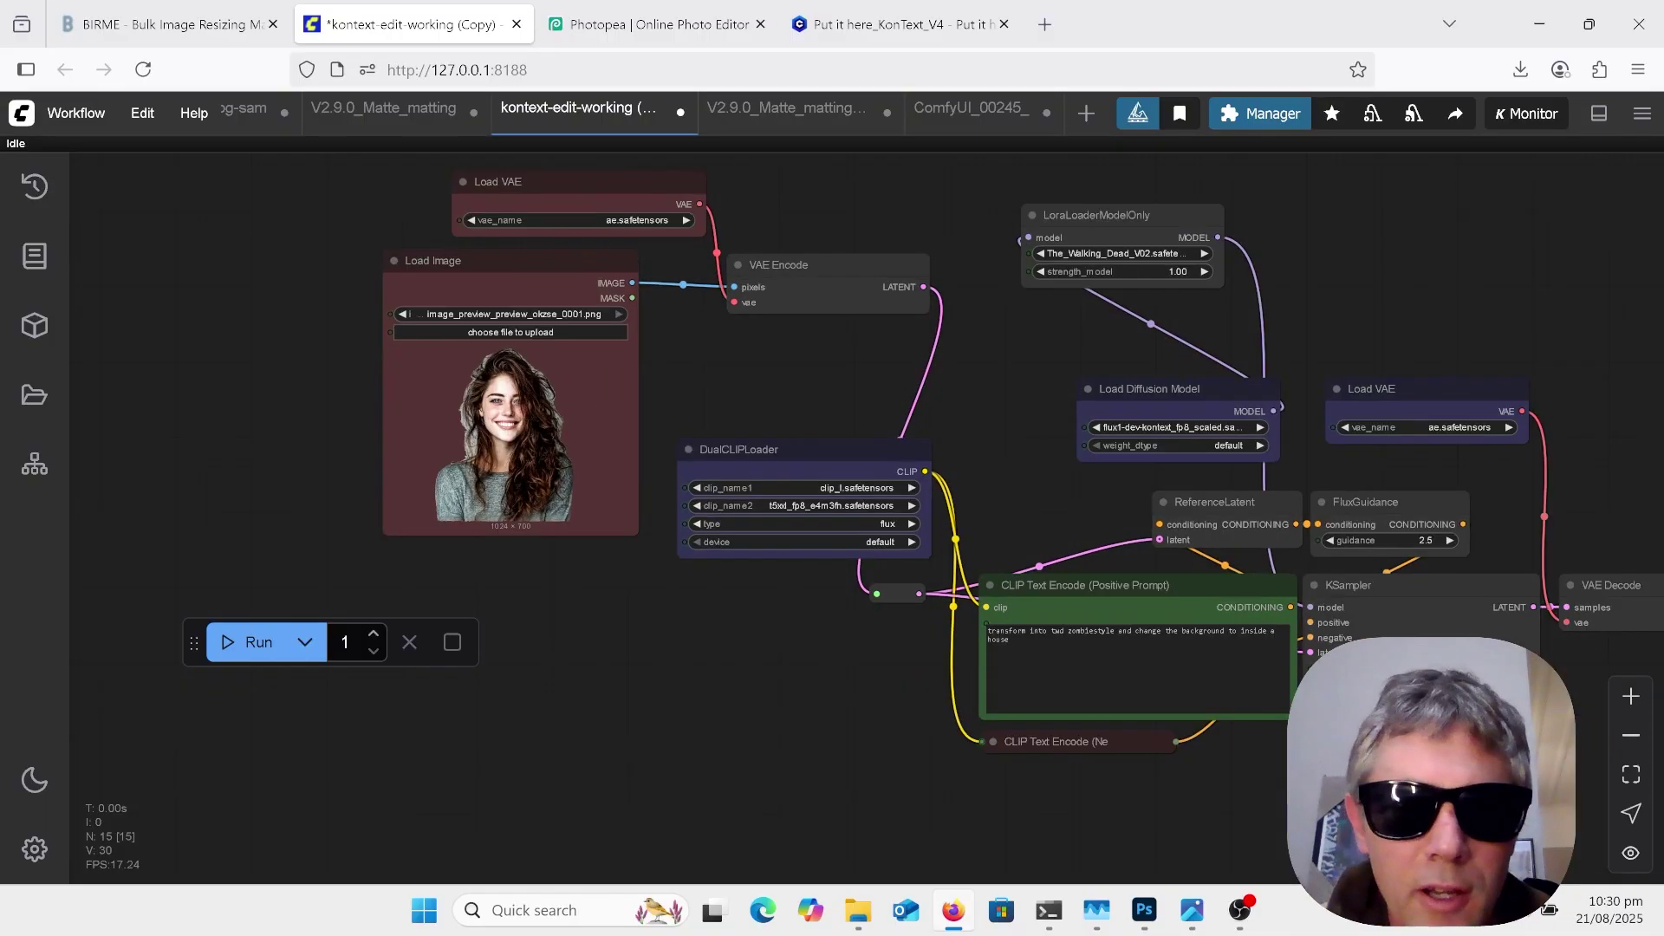
{"action": "scroll", "coordinate": [287, 234], "scroll_direction": "down", "scroll_amount": 3}
{"action": "scroll", "coordinate": [393, 381], "scroll_direction": "down", "scroll_amount": 2}
{"action": "scroll", "coordinate": [1542, 693], "scroll_direction": "up", "scroll_amount": 6}
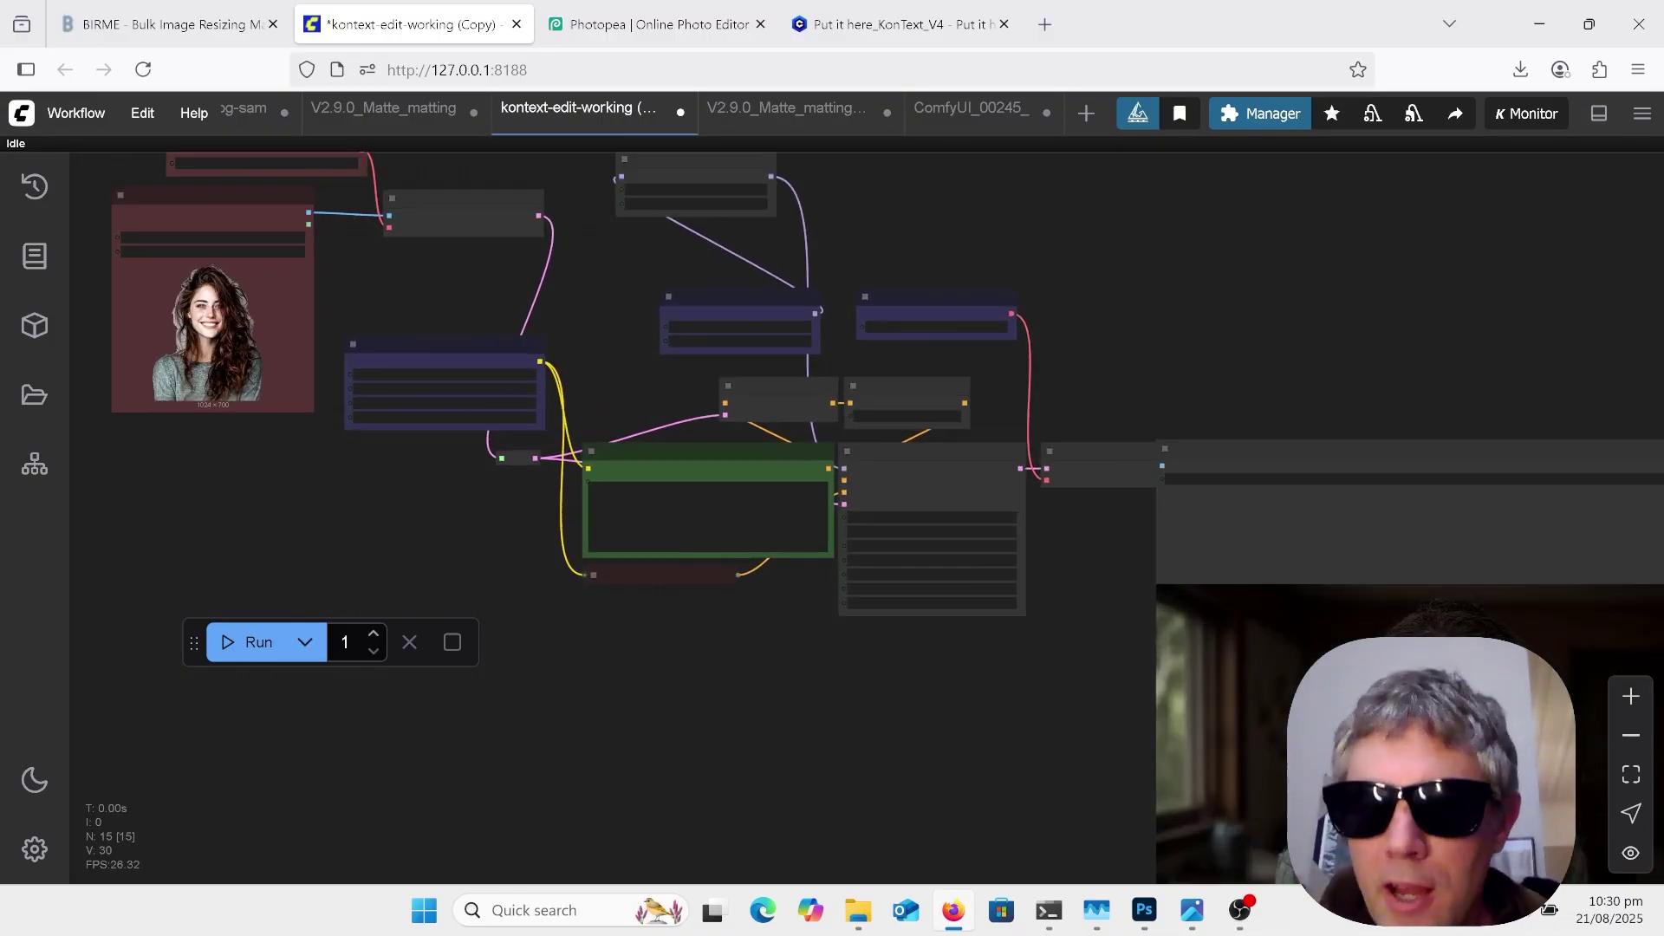
{"action": "left_click", "coordinate": [1542, 711]}
{"action": "scroll", "coordinate": [1456, 723], "scroll_direction": "up", "scroll_amount": 3}
{"action": "scroll", "coordinate": [979, 364], "scroll_direction": "down", "scroll_amount": 5}
{"action": "scroll", "coordinate": [1378, 569], "scroll_direction": "up", "scroll_amount": 5}
{"action": "scroll", "coordinate": [867, 520], "scroll_direction": "up", "scroll_amount": 2}
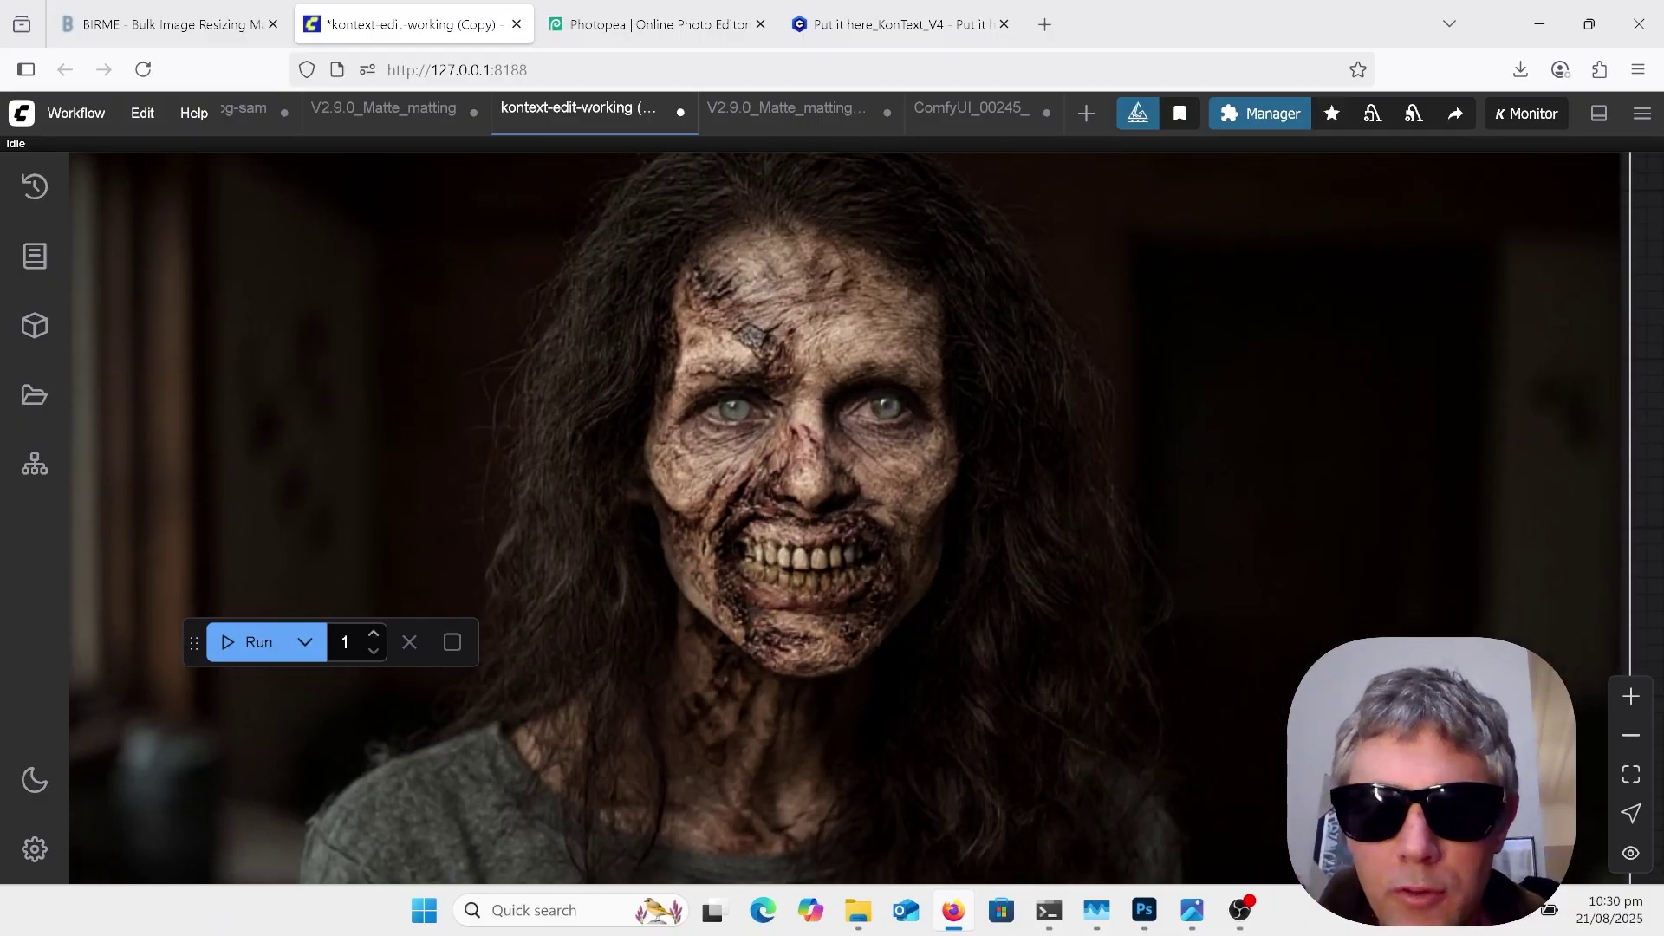
{"action": "scroll", "coordinate": [954, 520], "scroll_direction": "down", "scroll_amount": 4}
{"action": "scroll", "coordinate": [1418, 571], "scroll_direction": "down", "scroll_amount": 3}
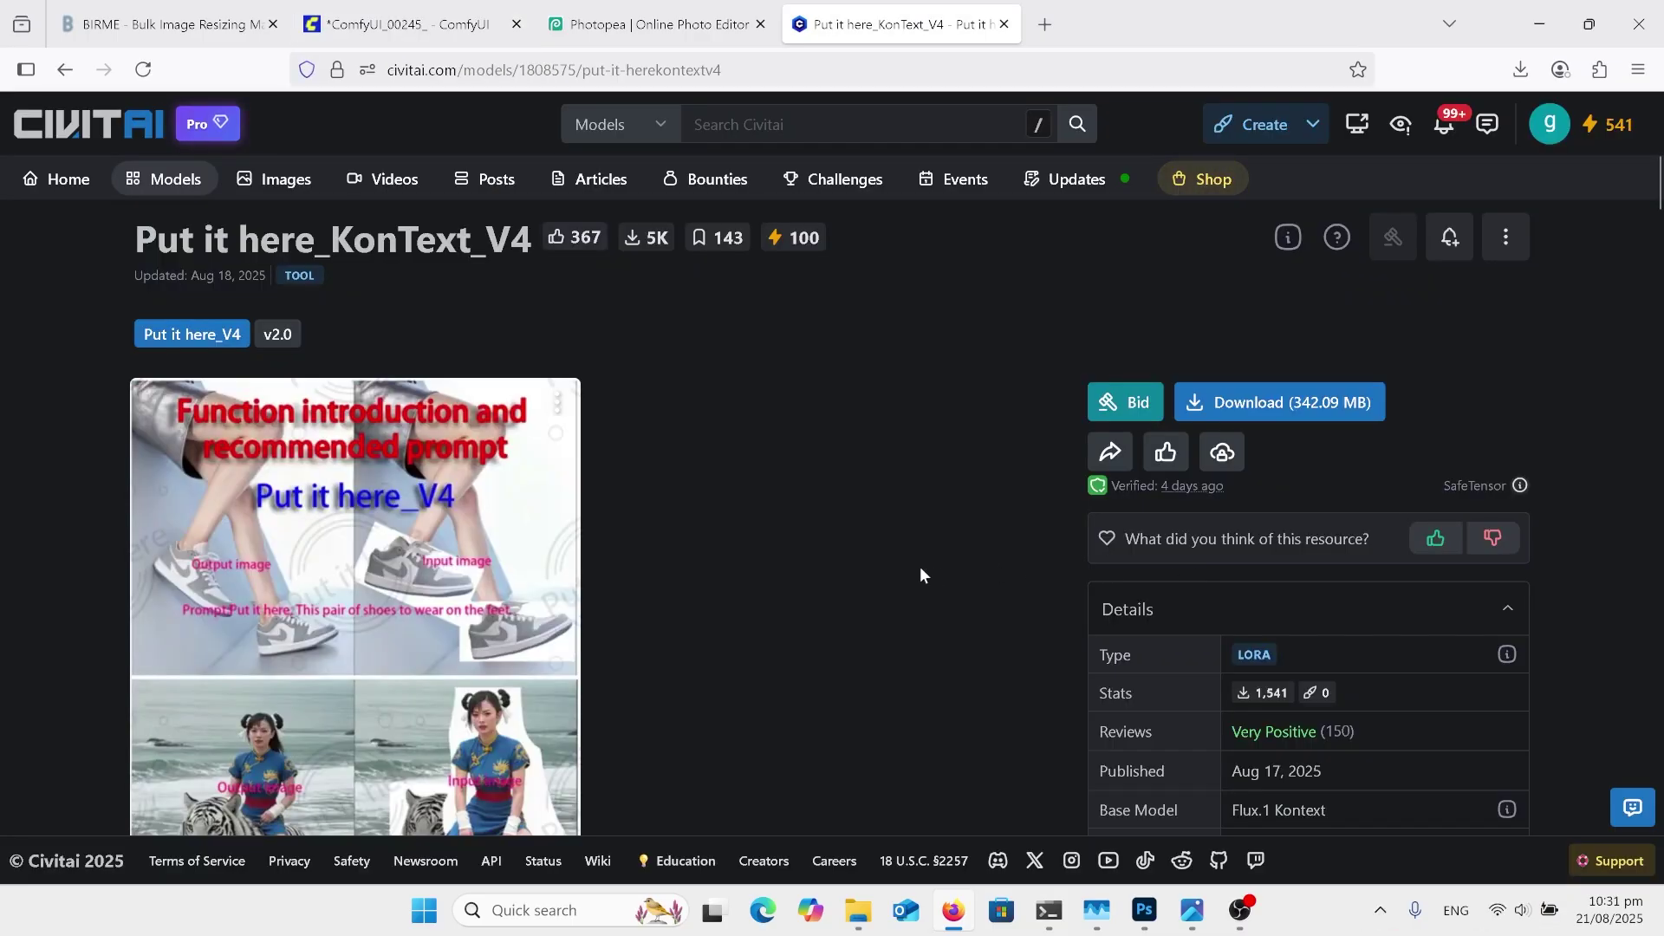
Review the example input and output images and their prompts on the Put it here_KonText_V4 model page.
{"action": "scroll", "coordinate": [921, 575], "scroll_direction": "down", "scroll_amount": 2}
{"action": "scroll", "coordinate": [920, 575], "scroll_direction": "down", "scroll_amount": 5}
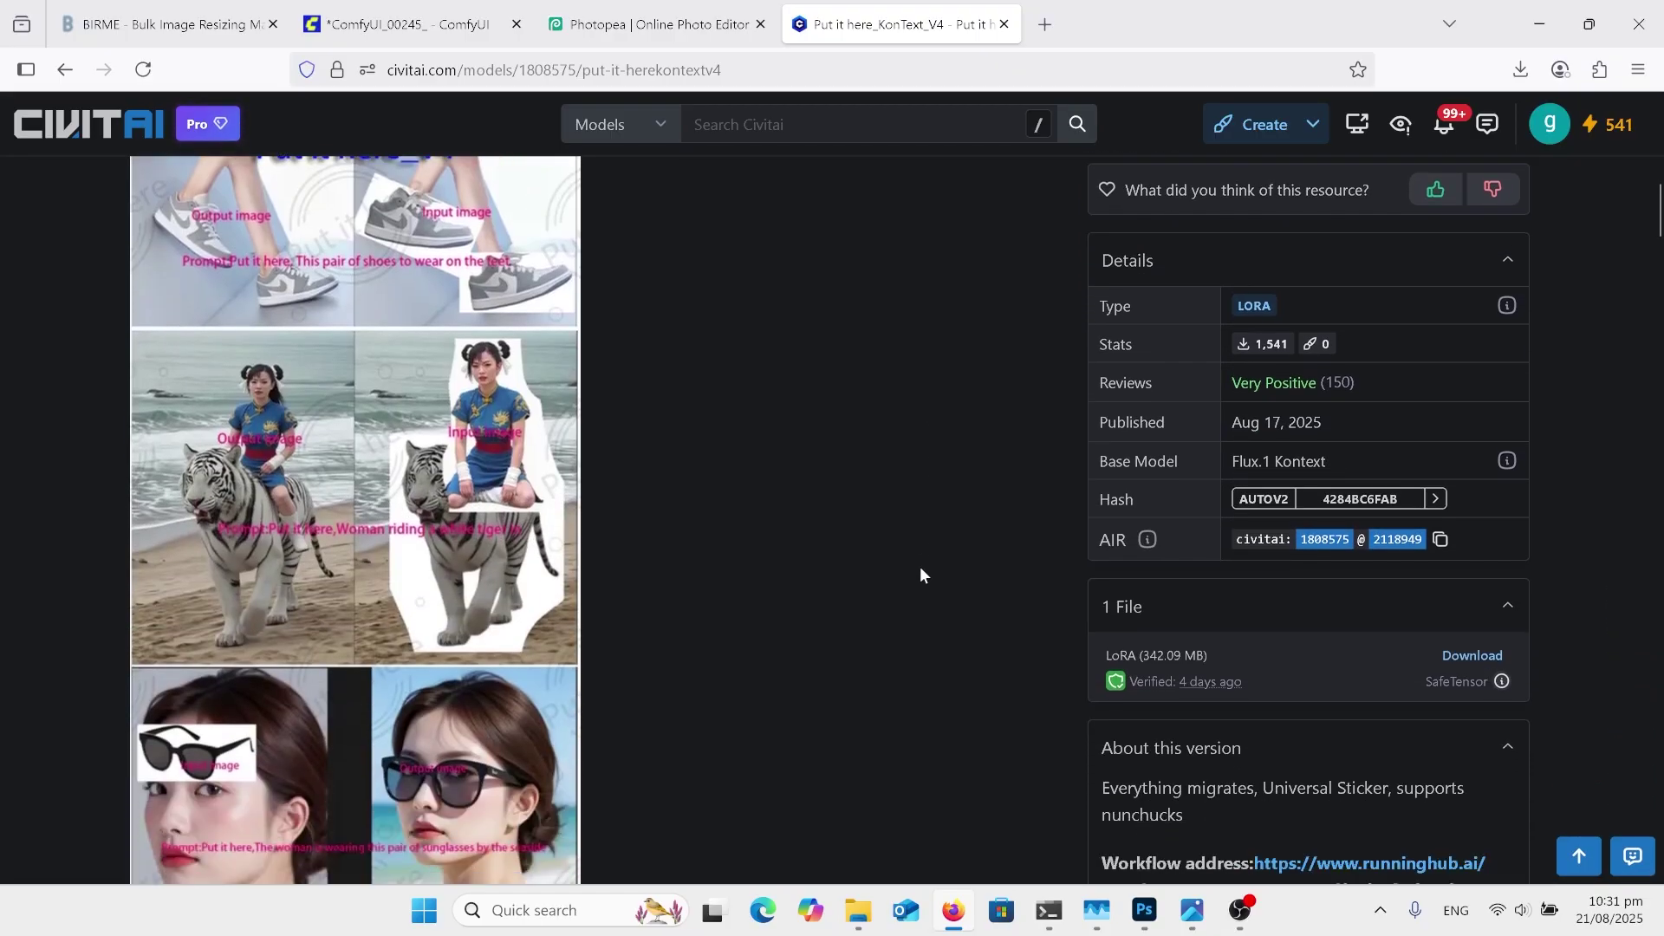
{"action": "scroll", "coordinate": [920, 571], "scroll_direction": "down", "scroll_amount": 5}
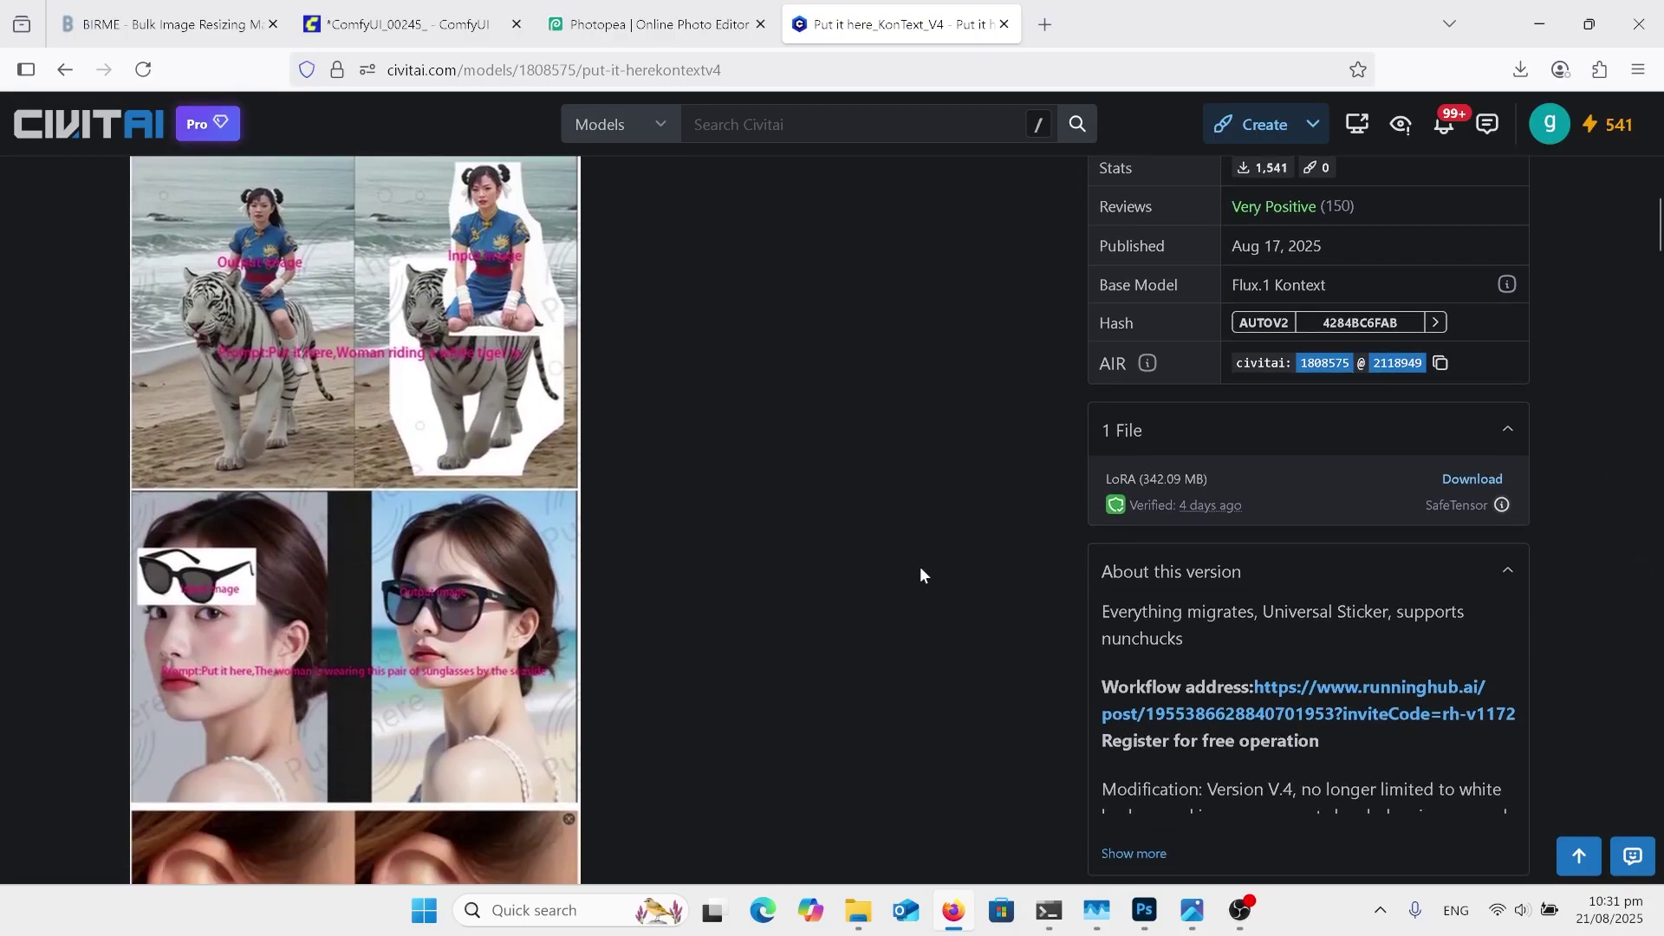
{"action": "scroll", "coordinate": [920, 574], "scroll_direction": "down", "scroll_amount": 2}
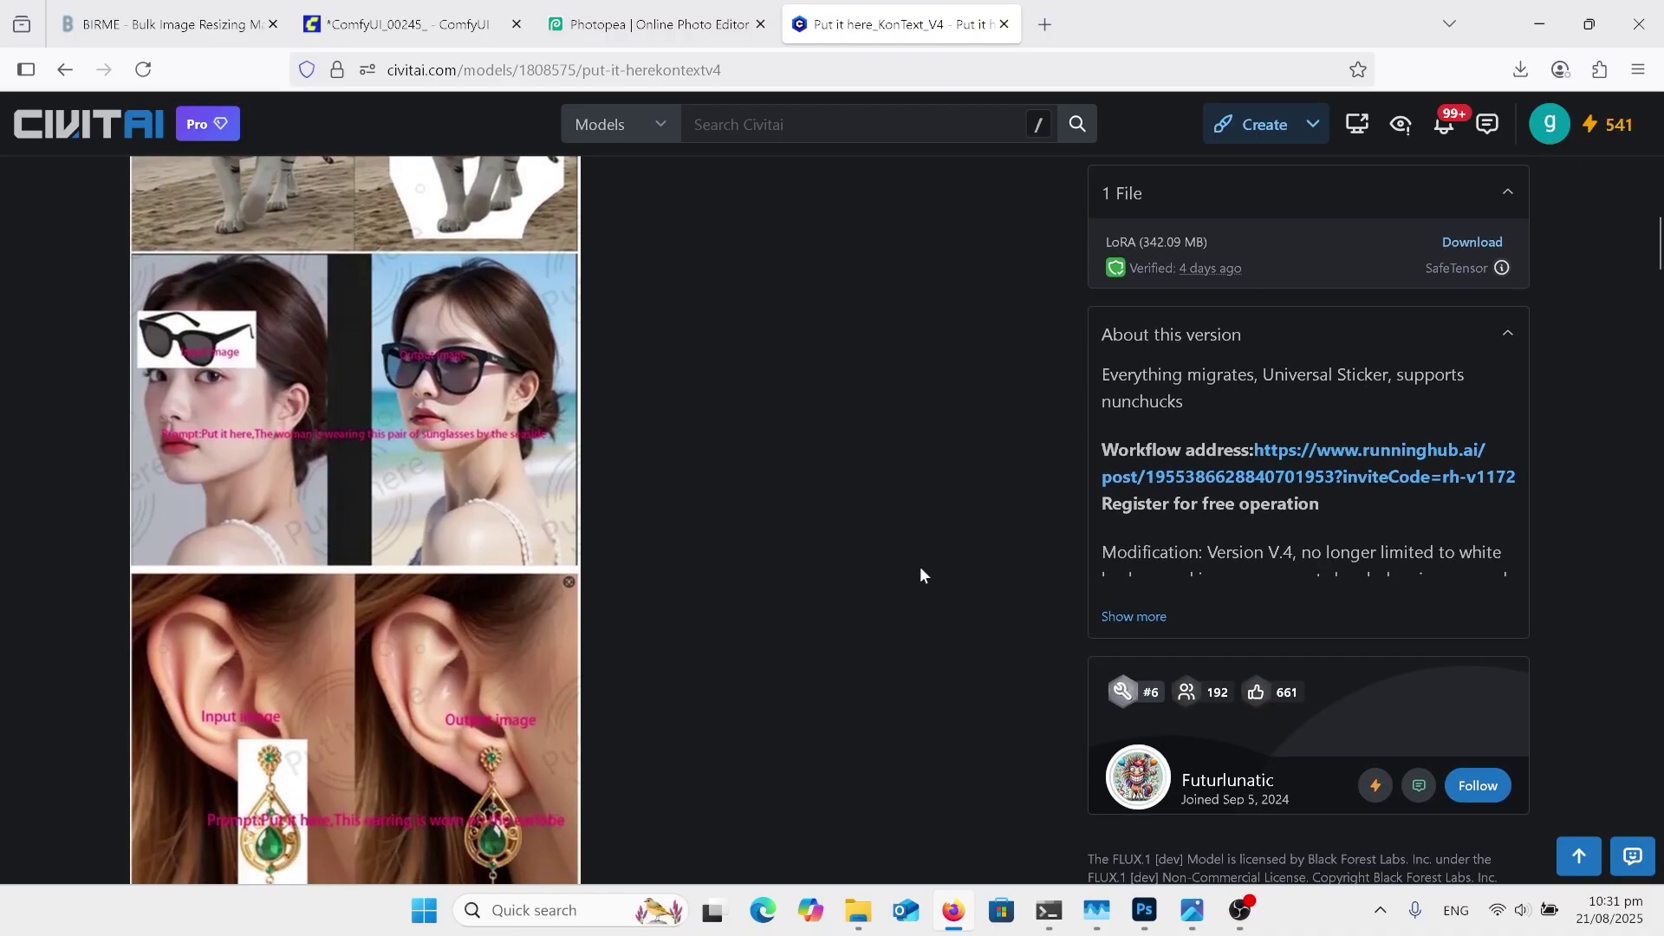
{"action": "scroll", "coordinate": [920, 570], "scroll_direction": "down", "scroll_amount": 5}
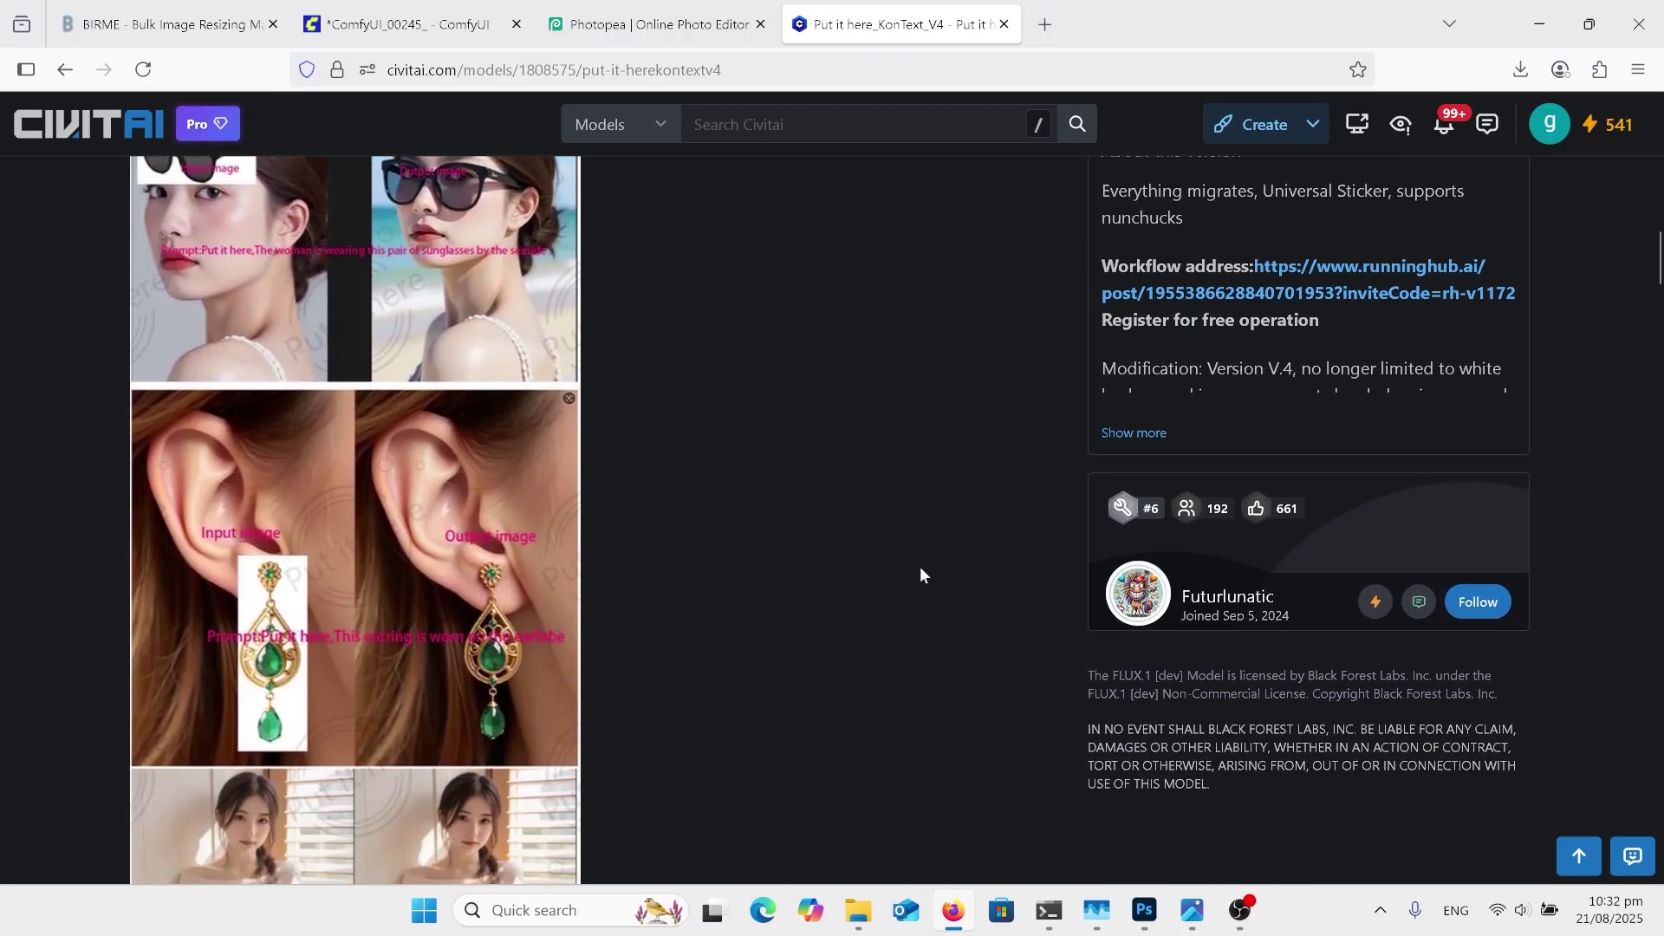
{"action": "scroll", "coordinate": [920, 573], "scroll_direction": "down", "scroll_amount": 2}
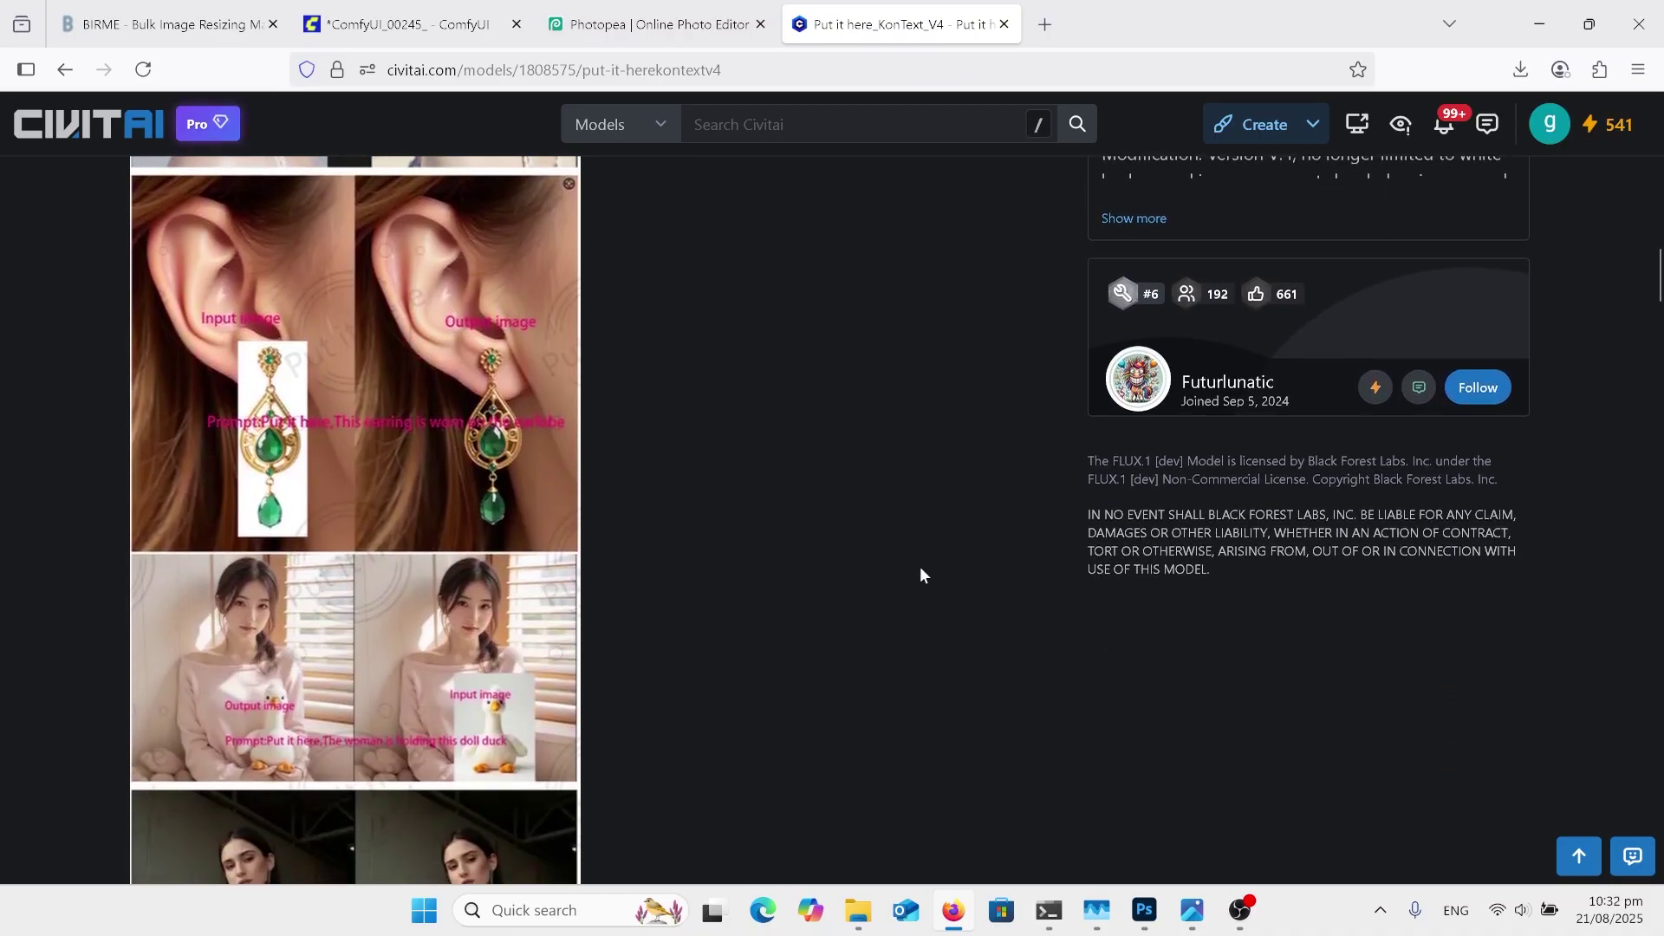
{"action": "scroll", "coordinate": [920, 575], "scroll_direction": "down", "scroll_amount": 4}
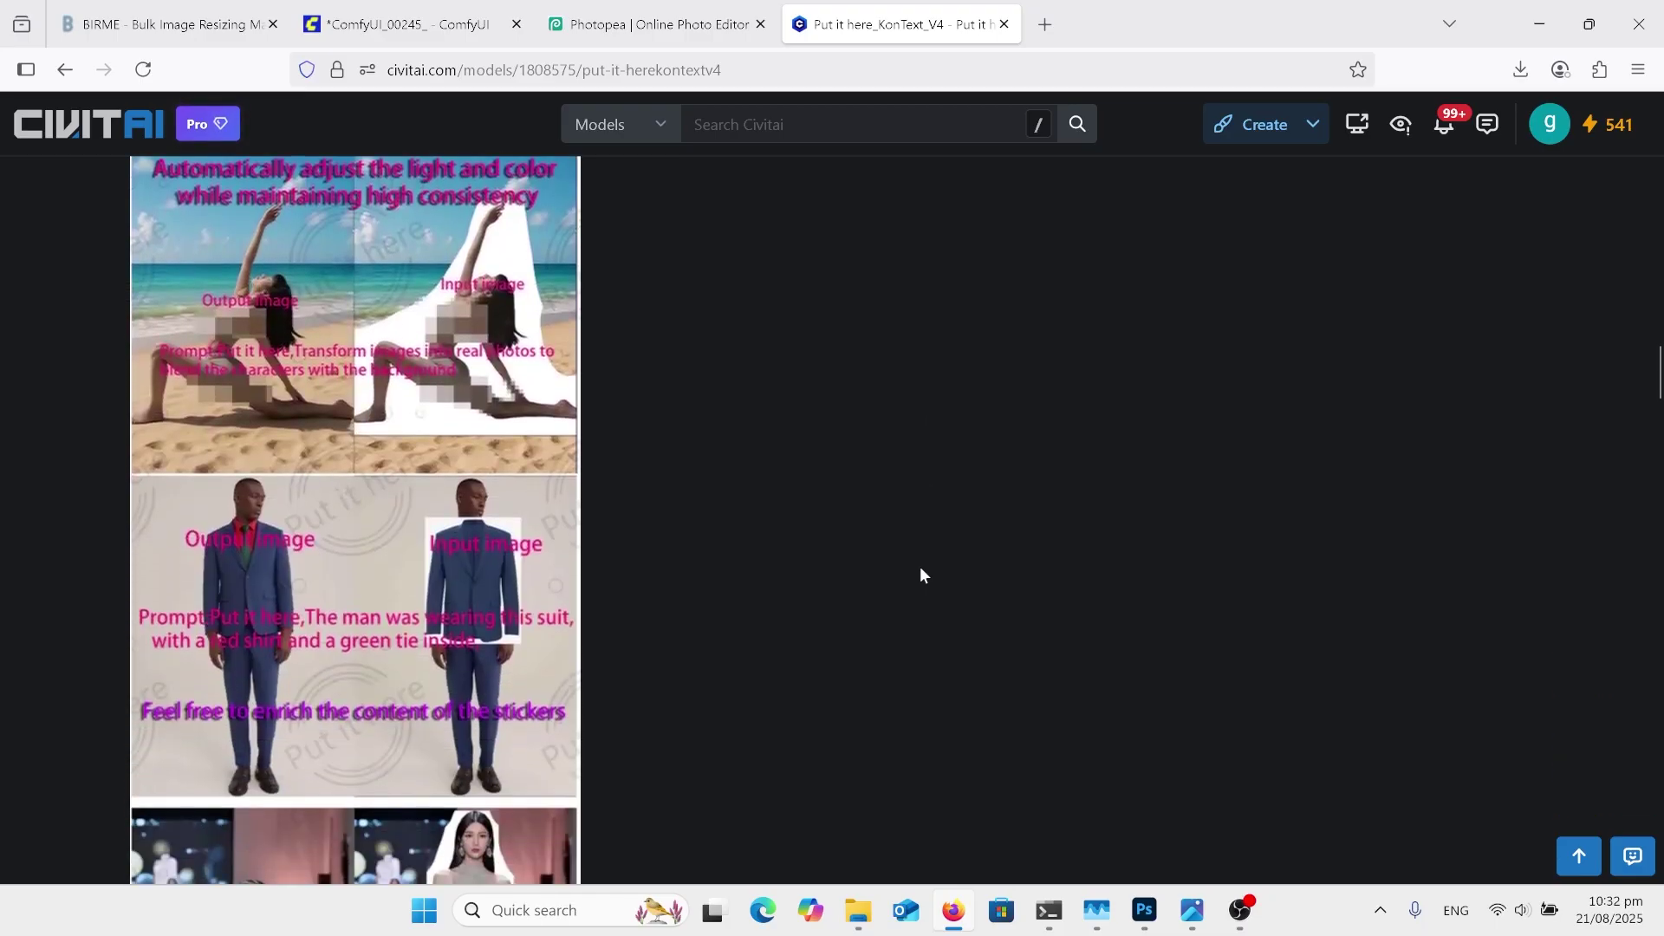
{"action": "scroll", "coordinate": [919, 565], "scroll_direction": "down", "scroll_amount": 10}
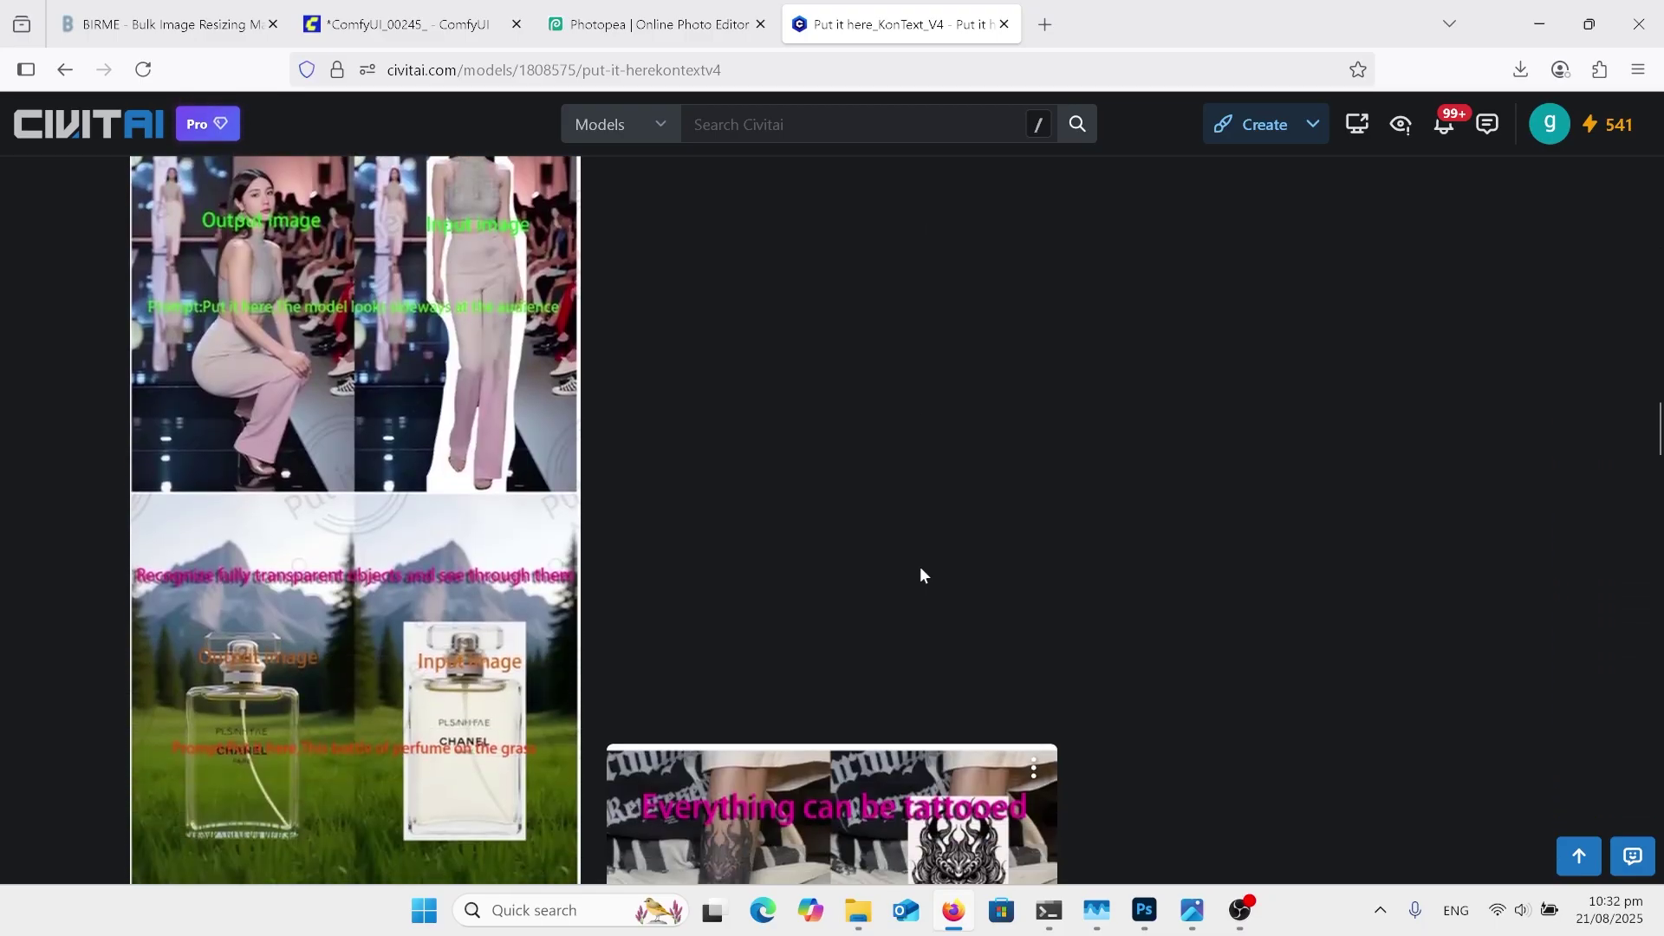
{"action": "scroll", "coordinate": [922, 574], "scroll_direction": "down", "scroll_amount": 7}
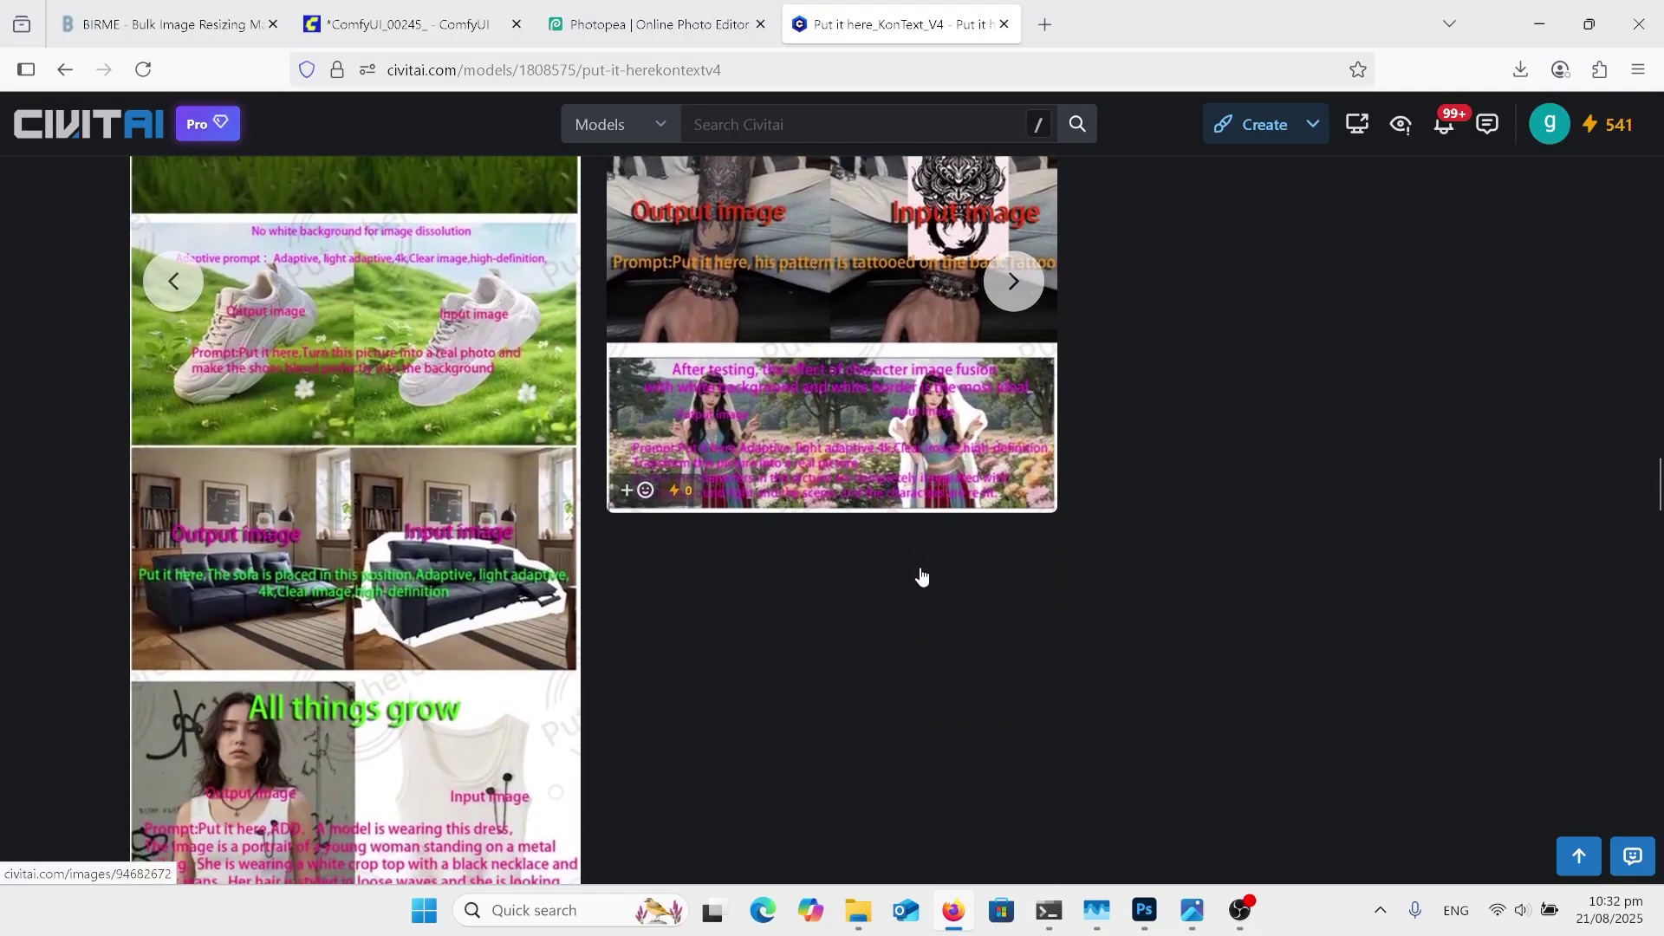
{"action": "scroll", "coordinate": [920, 575], "scroll_direction": "down", "scroll_amount": 4}
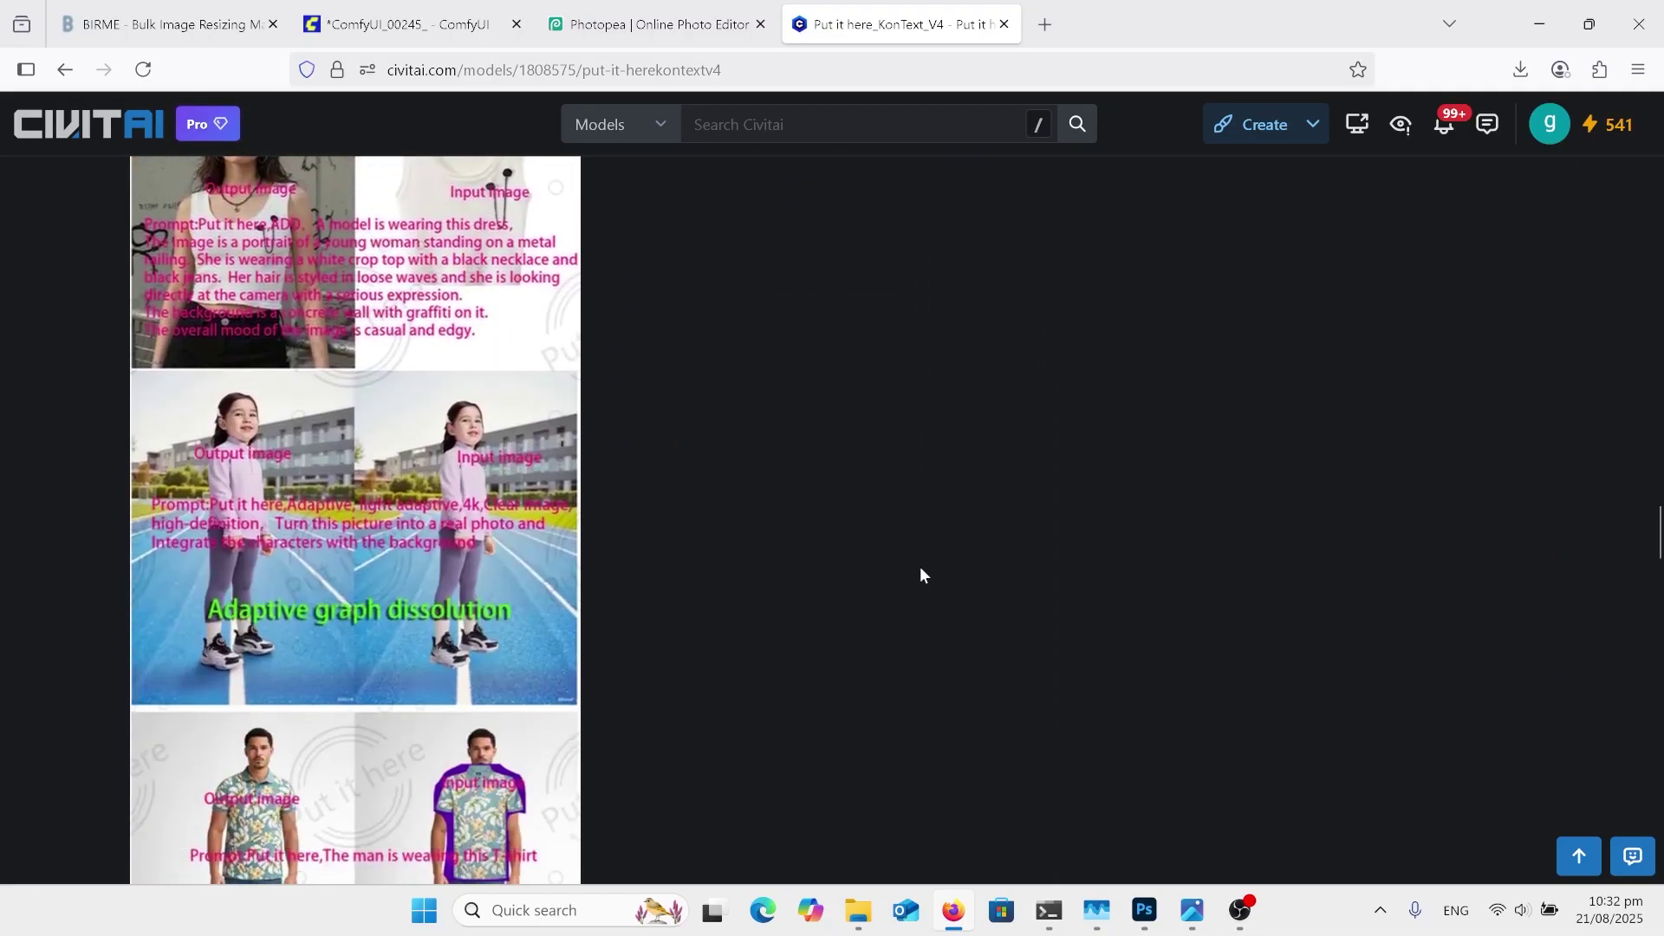
{"action": "scroll", "coordinate": [921, 568], "scroll_direction": "down", "scroll_amount": 15}
{"action": "scroll", "coordinate": [921, 569], "scroll_direction": "down", "scroll_amount": 13}
{"action": "scroll", "coordinate": [918, 565], "scroll_direction": "down", "scroll_amount": 2}
{"action": "scroll", "coordinate": [919, 565], "scroll_direction": "up", "scroll_amount": 5}
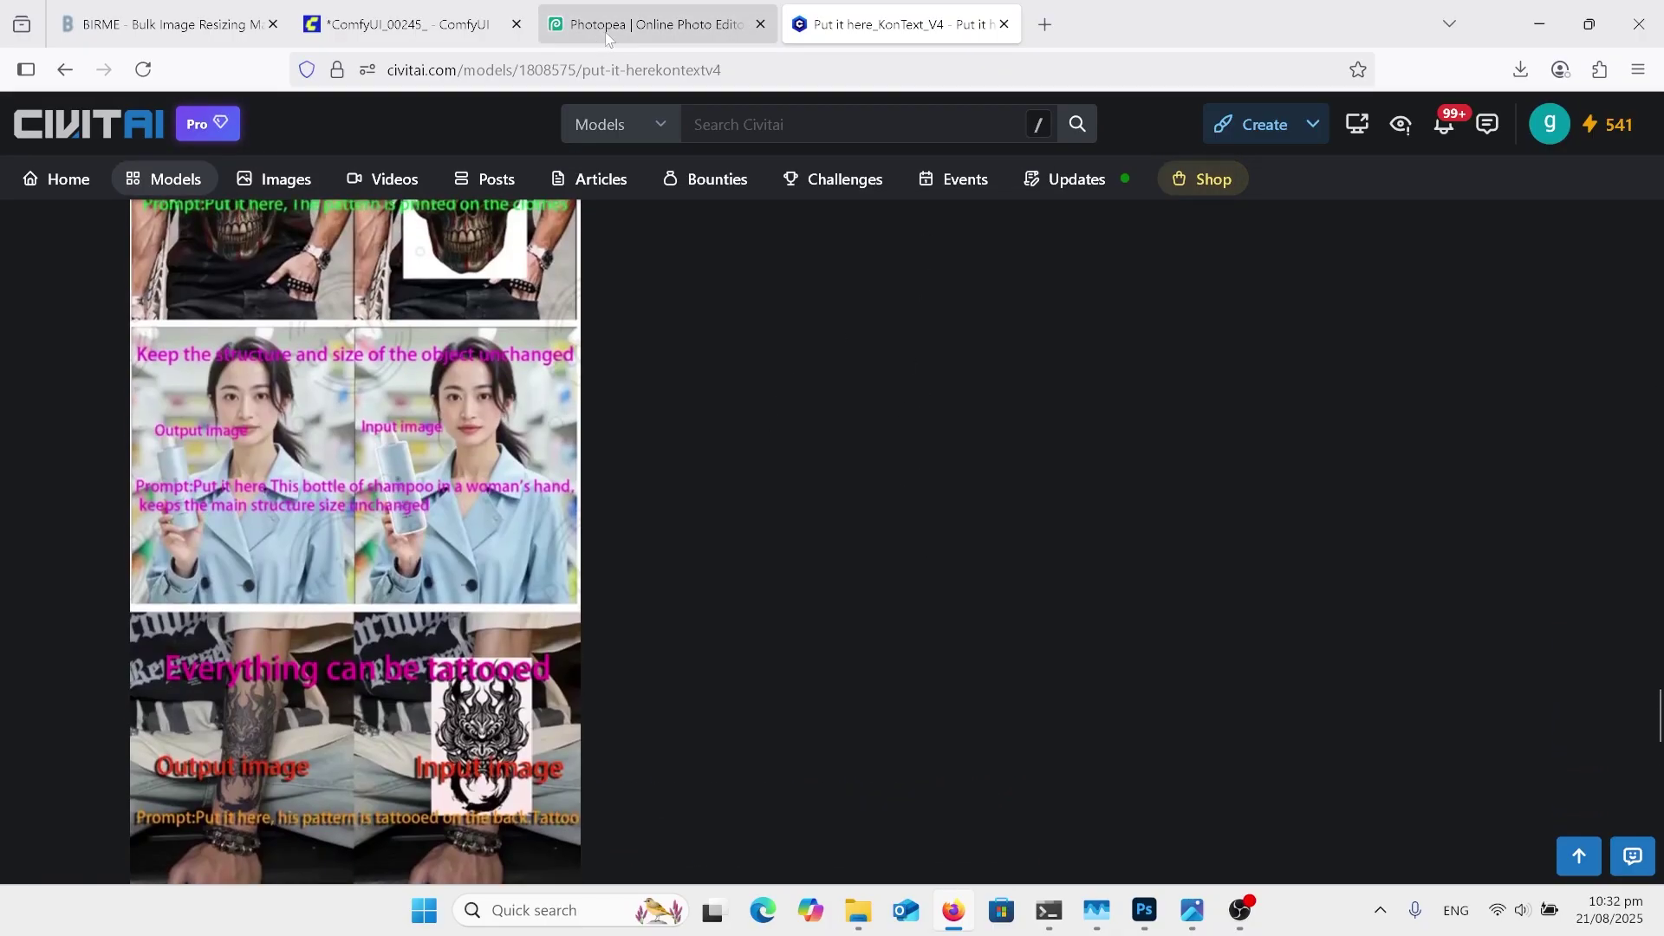
Switch to Photopea and copy the entire gold watch image from the LuxuryCrystalRhi document.
{"action": "left_click", "coordinate": [649, 25]}
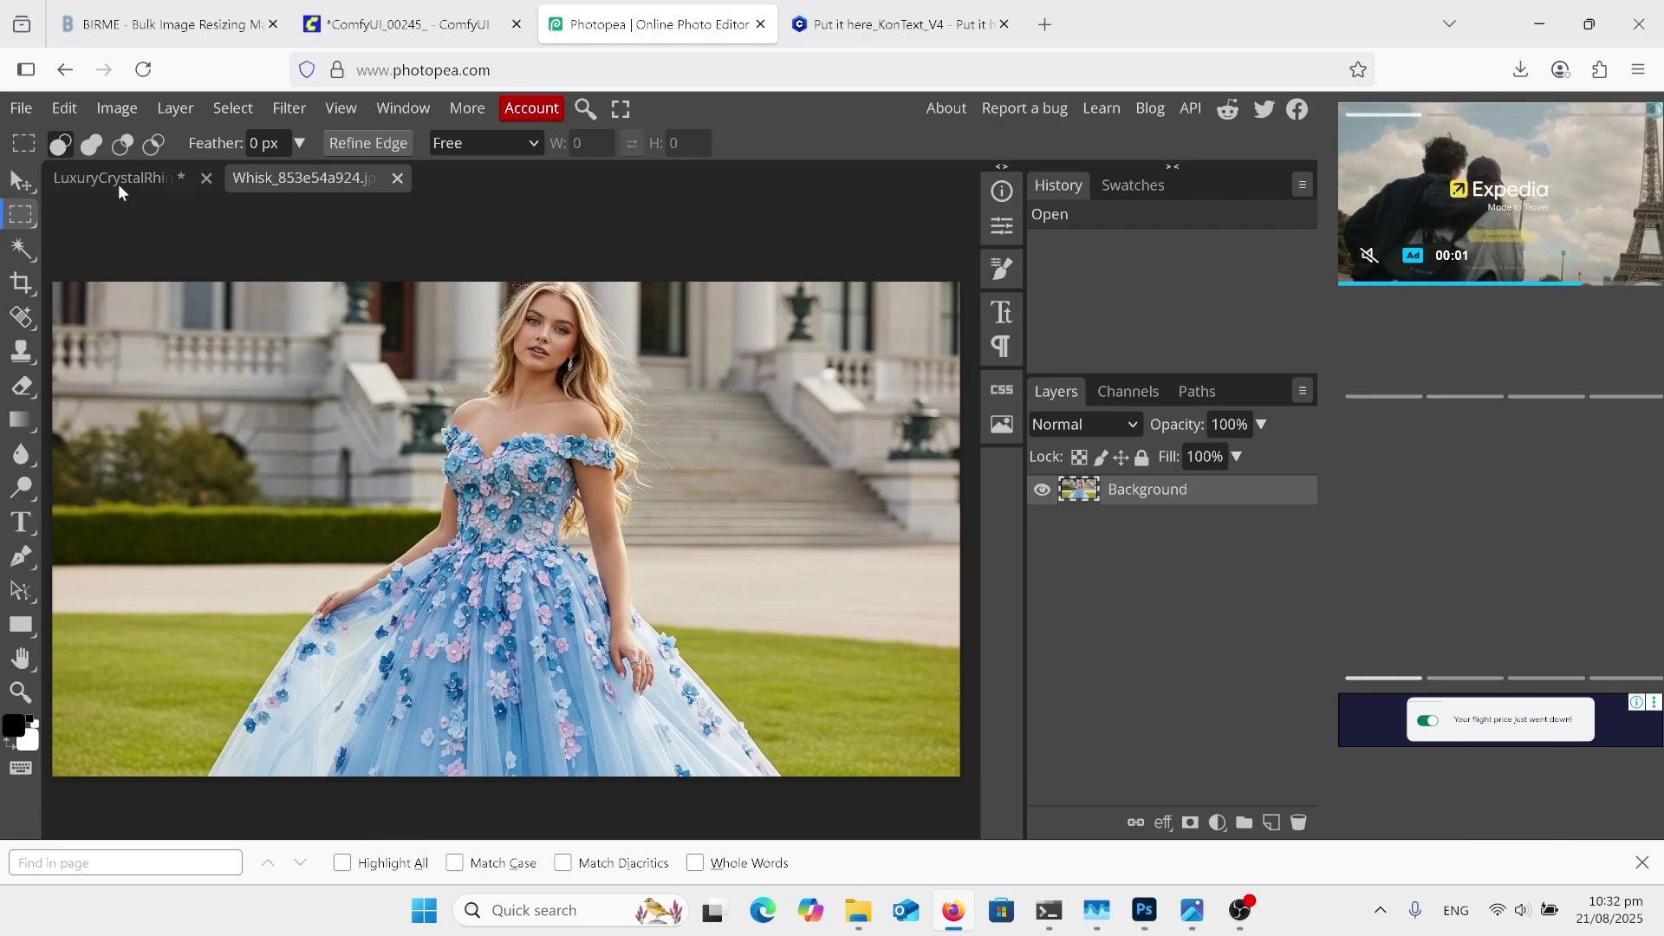
{"action": "left_click", "coordinate": [124, 182]}
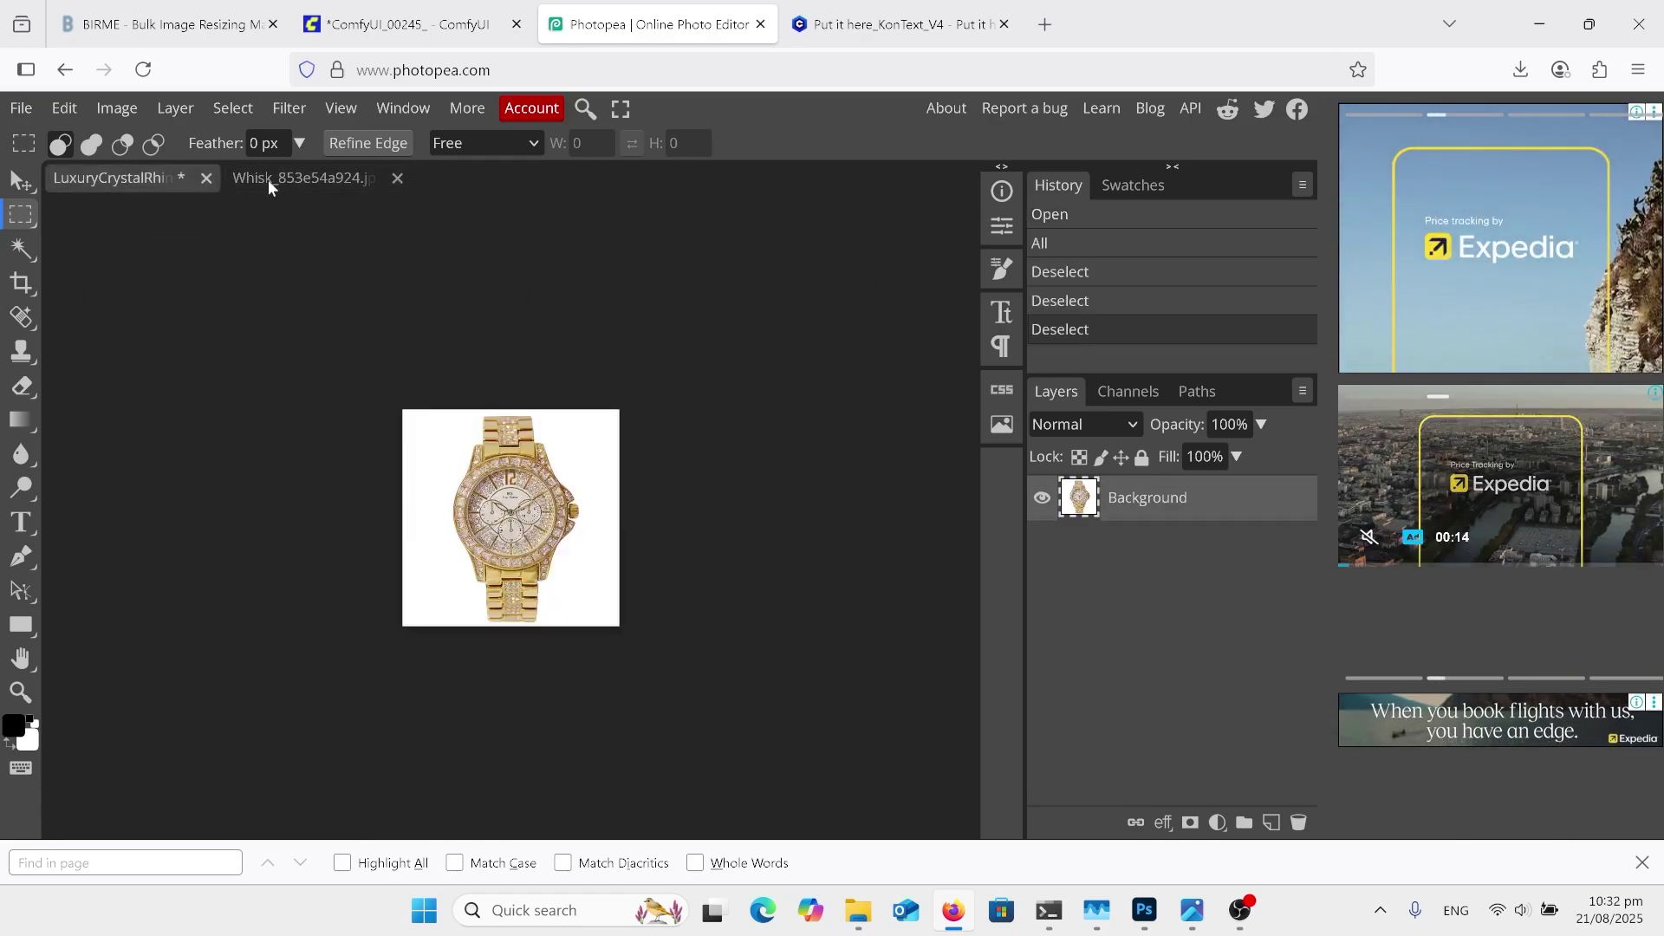
{"action": "left_click", "coordinate": [279, 177]}
{"action": "left_click", "coordinate": [156, 182]}
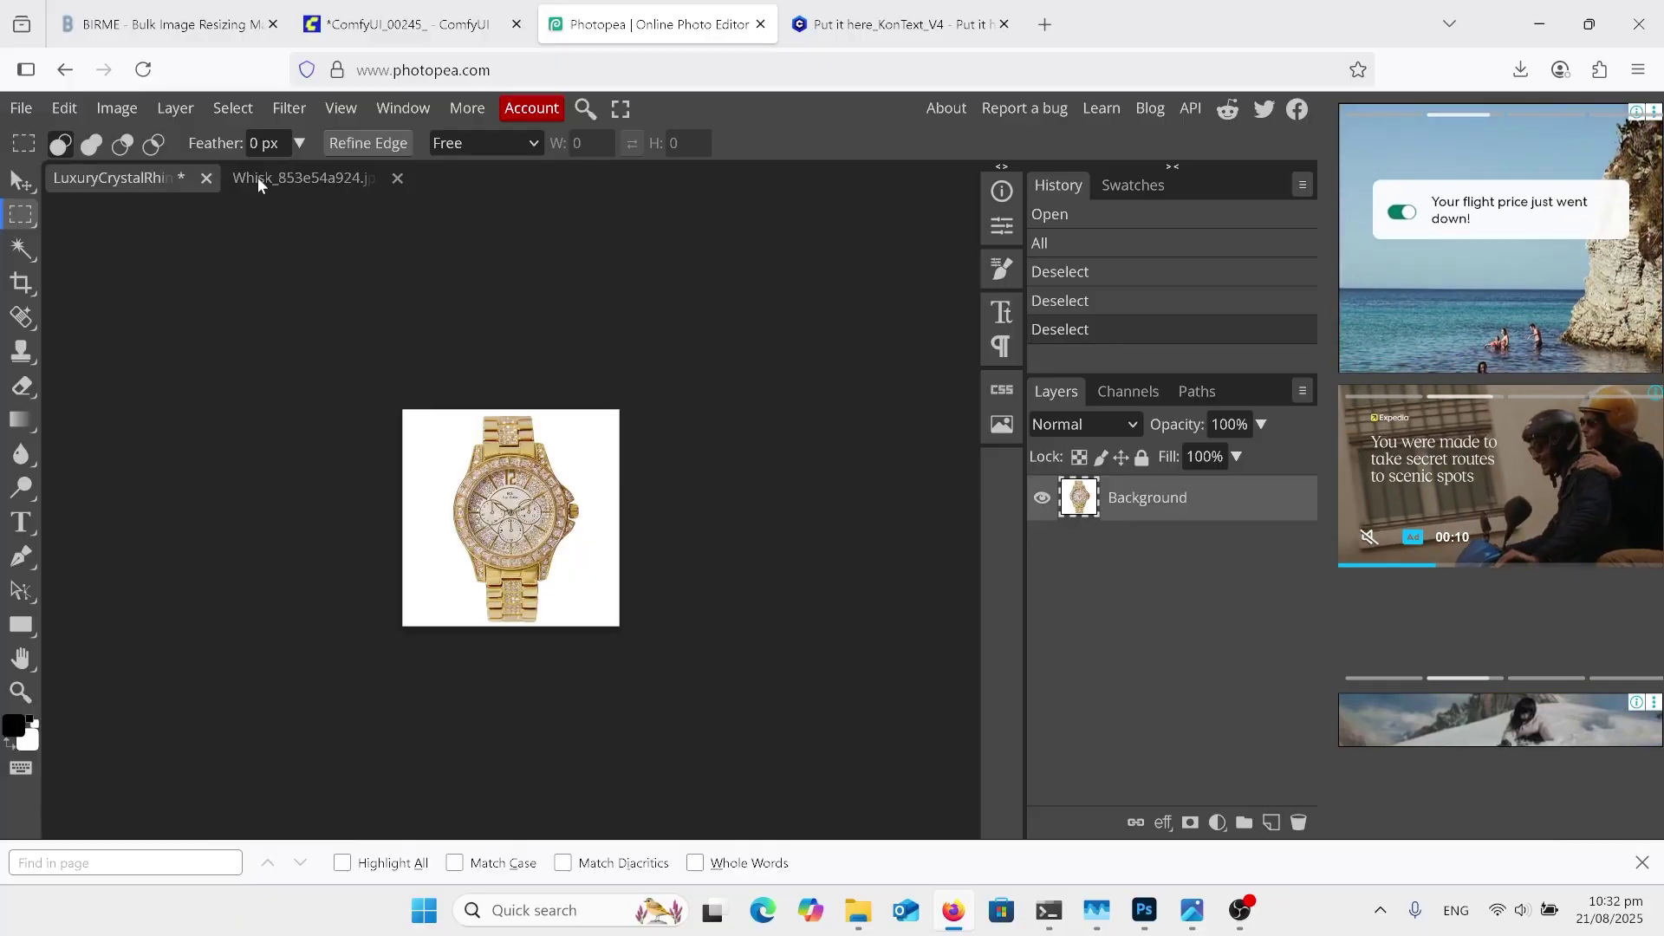
{"action": "left_click", "coordinate": [232, 107]}
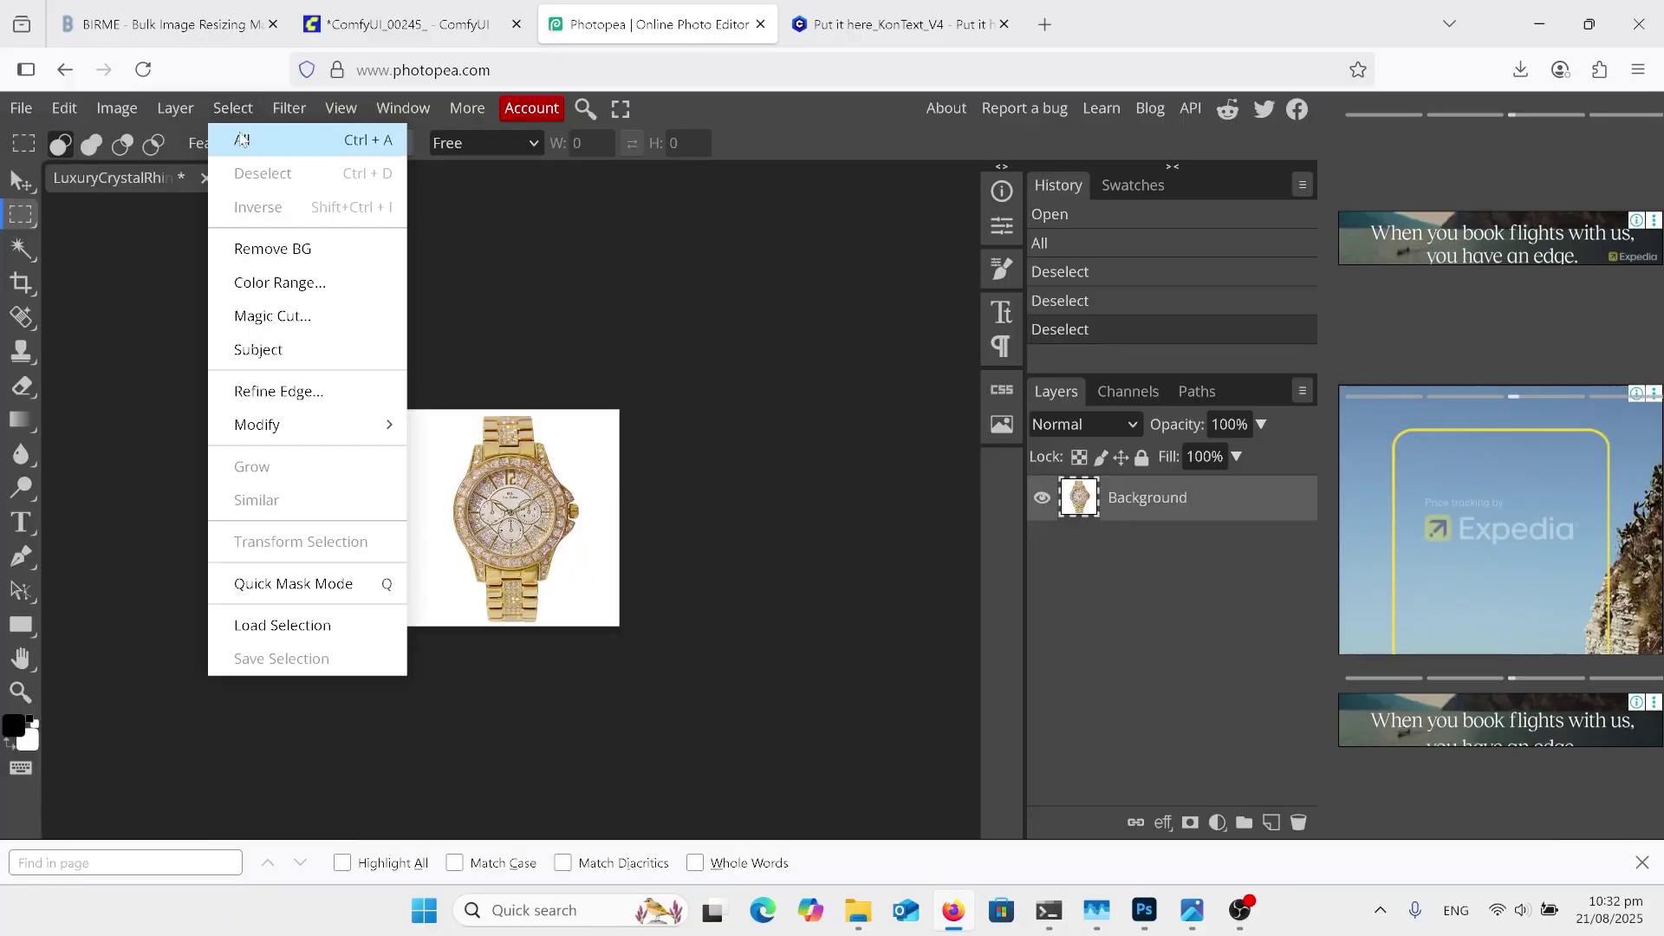
{"action": "left_click", "coordinate": [242, 139]}
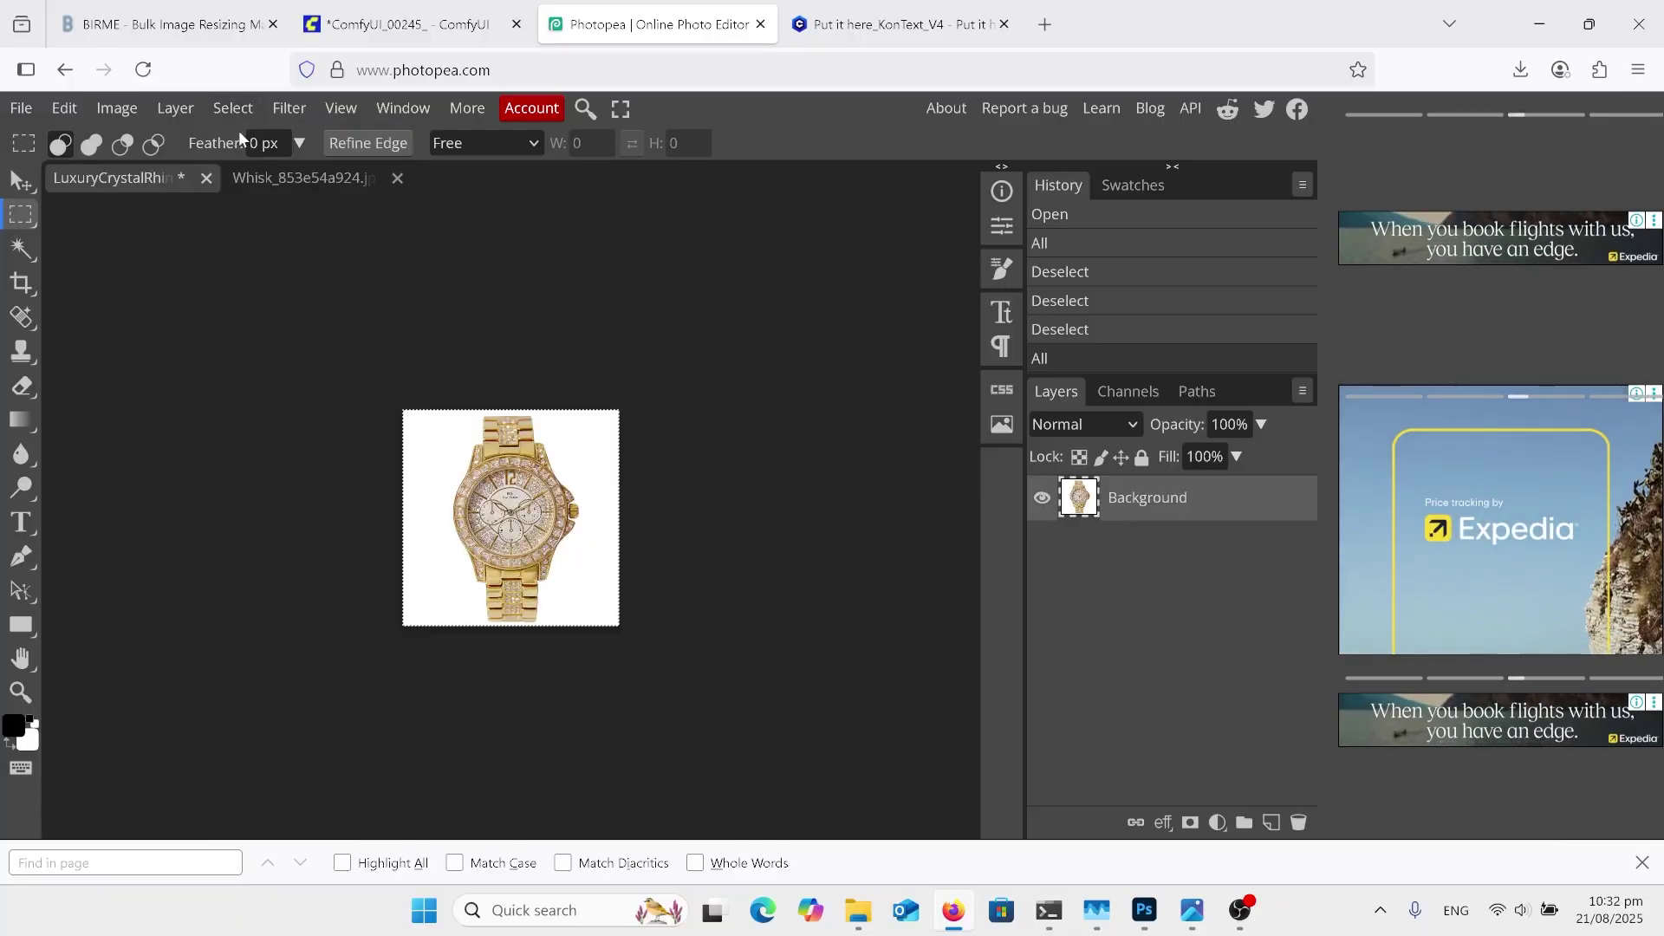
{"action": "left_click", "coordinate": [64, 107]}
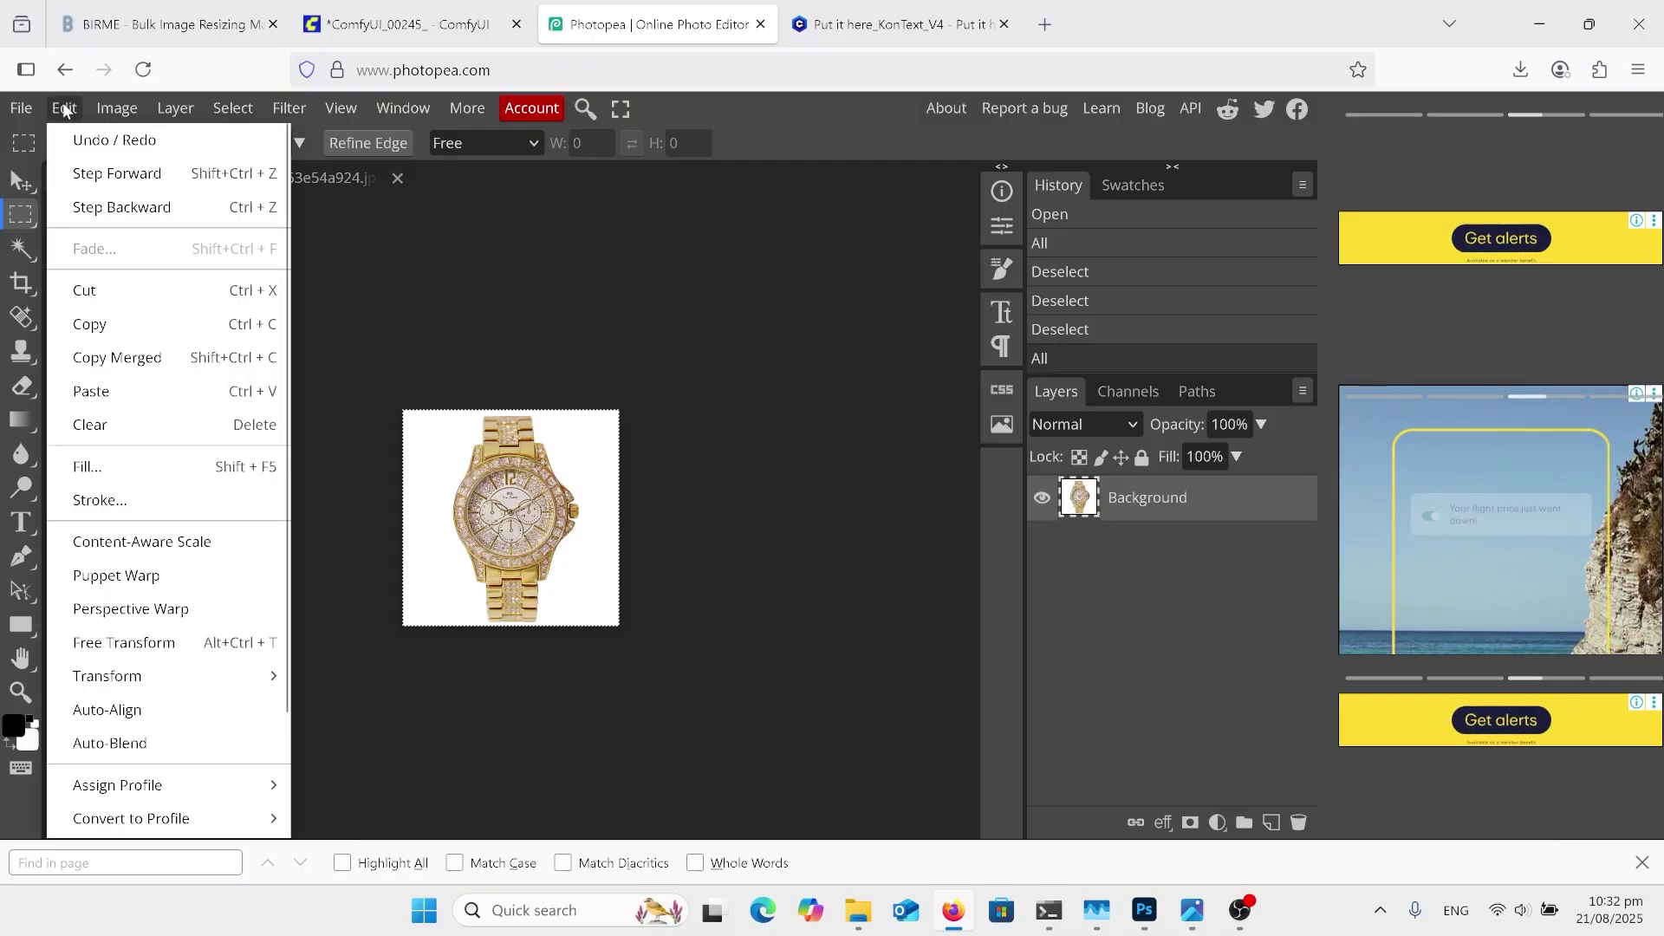
{"action": "left_click", "coordinate": [96, 325]}
Paste the copied watch into the Whisk_853e54a924 photo of the woman in the blue dress.
{"action": "left_click", "coordinate": [310, 175]}
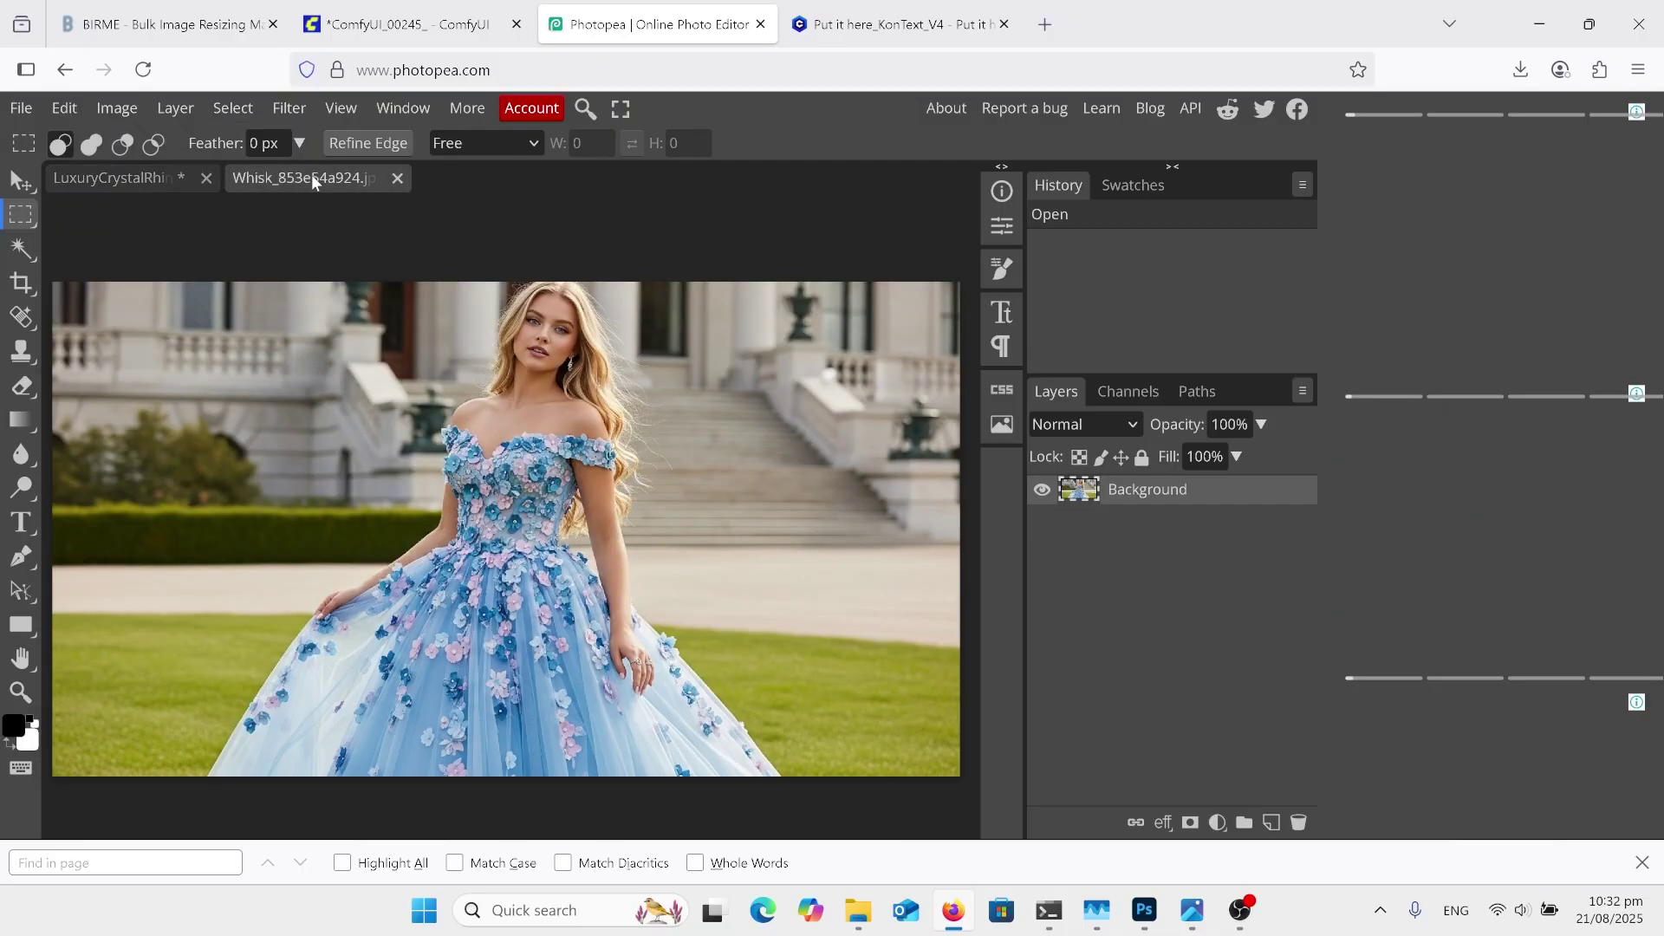
{"action": "left_click", "coordinate": [57, 112]}
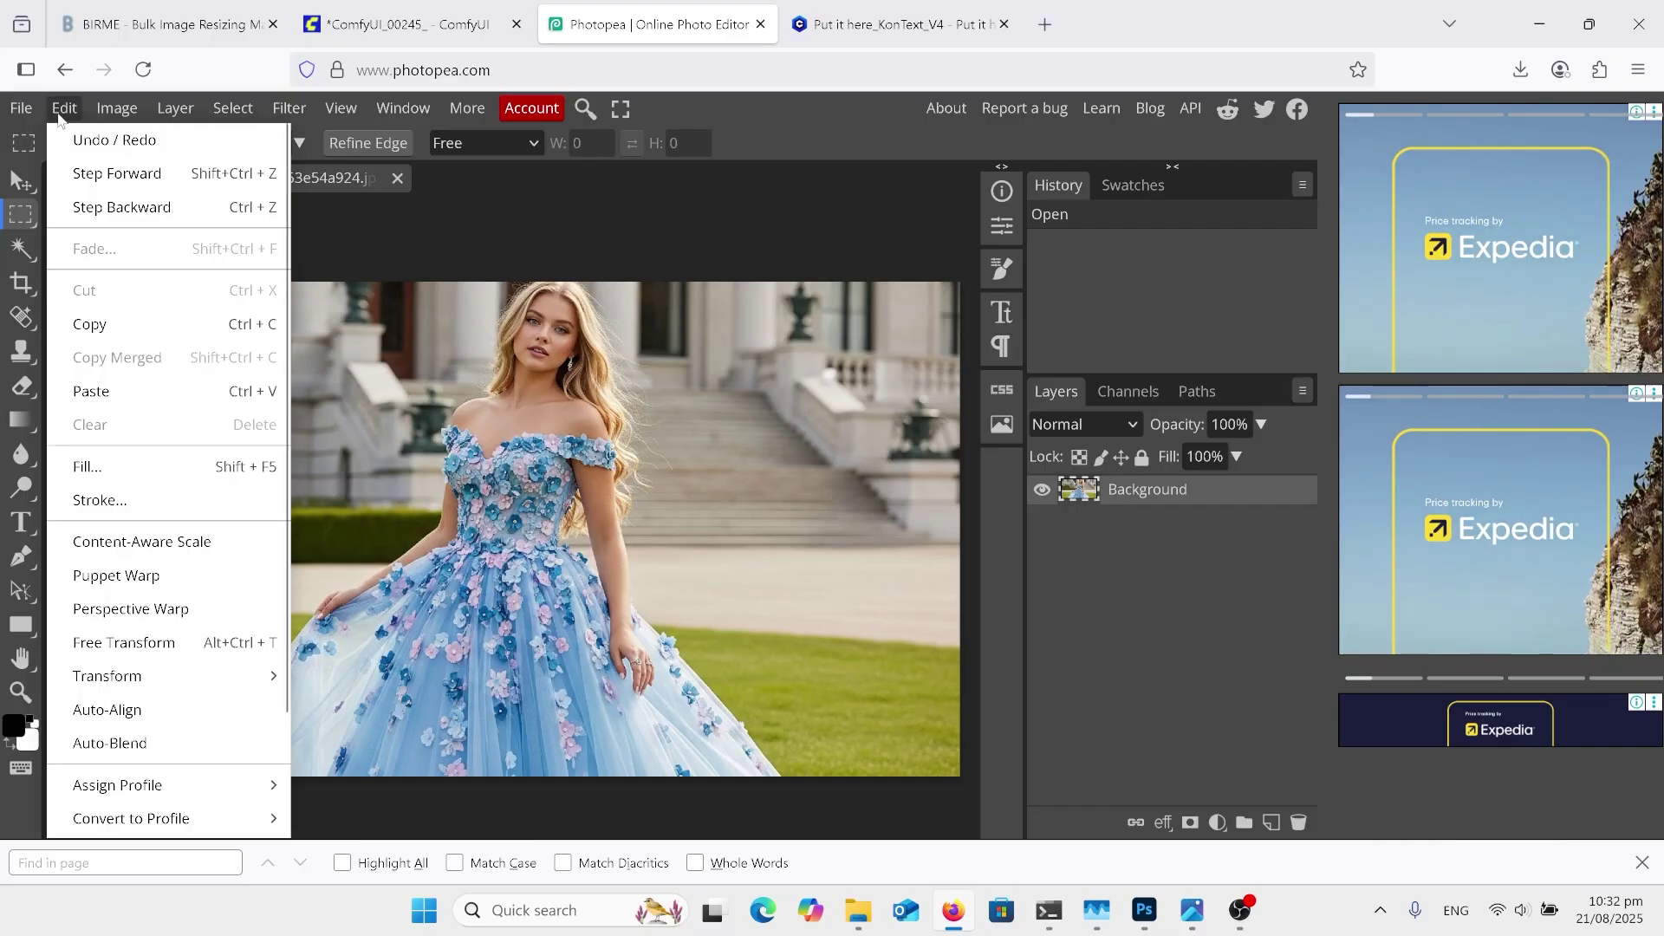
{"action": "left_click", "coordinate": [101, 392]}
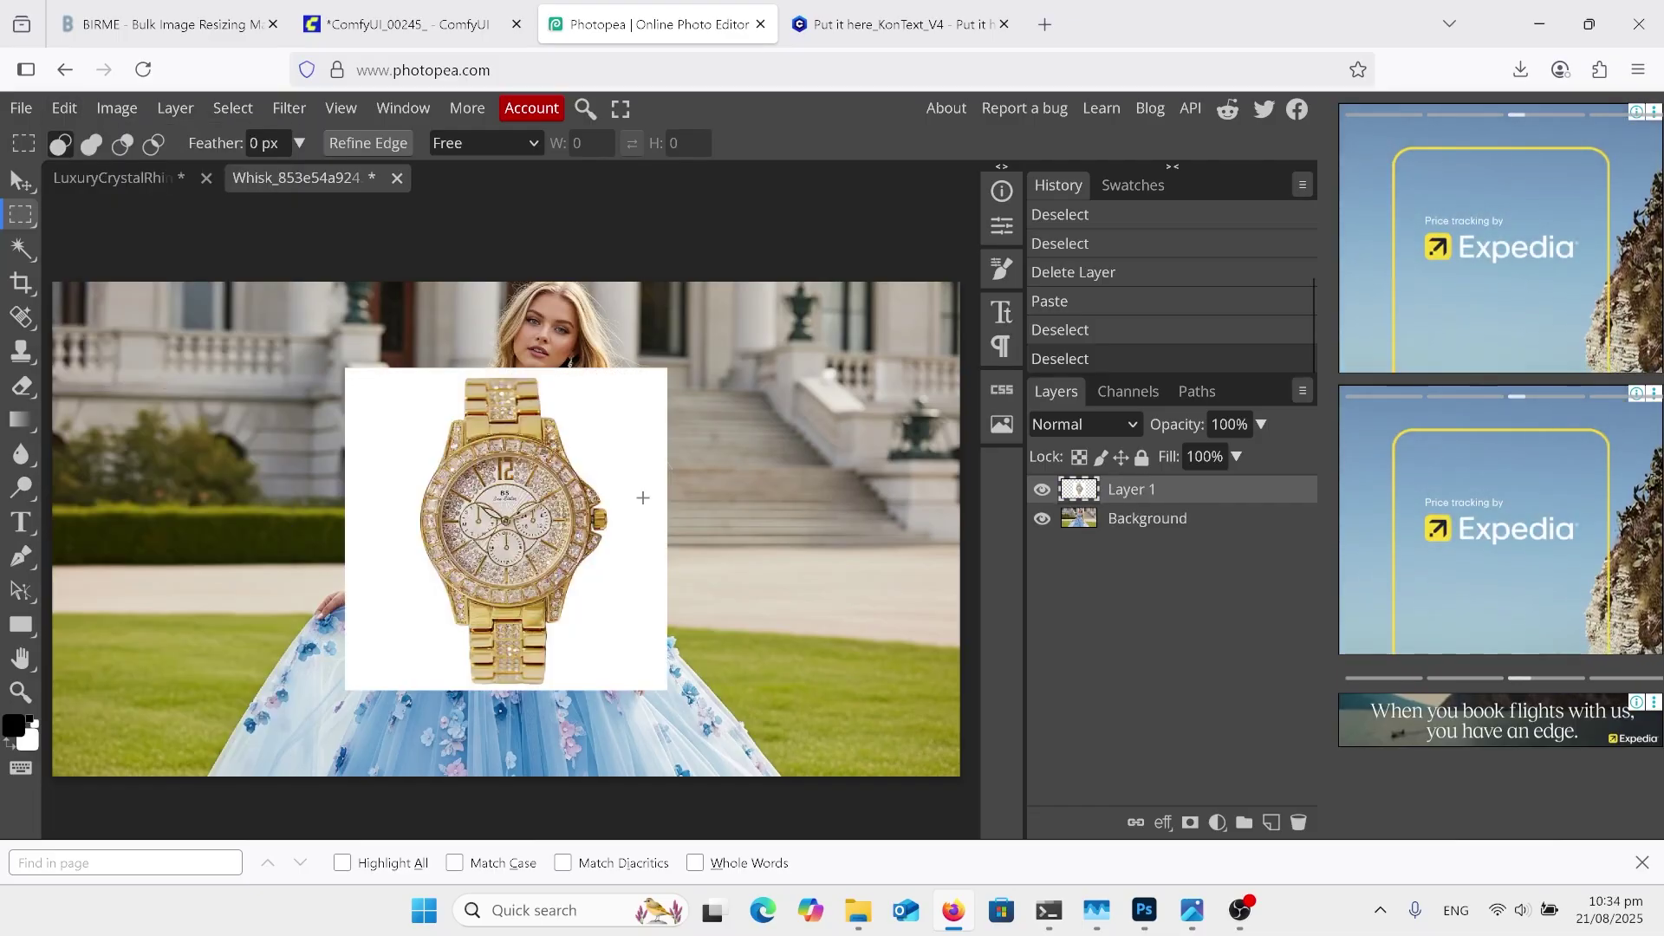
Free-transform the watch layer to about 34% scale, rotate it to about 78° and place it over the wrist of the woman's hanging arm.
{"action": "right_click", "coordinate": [642, 498]}
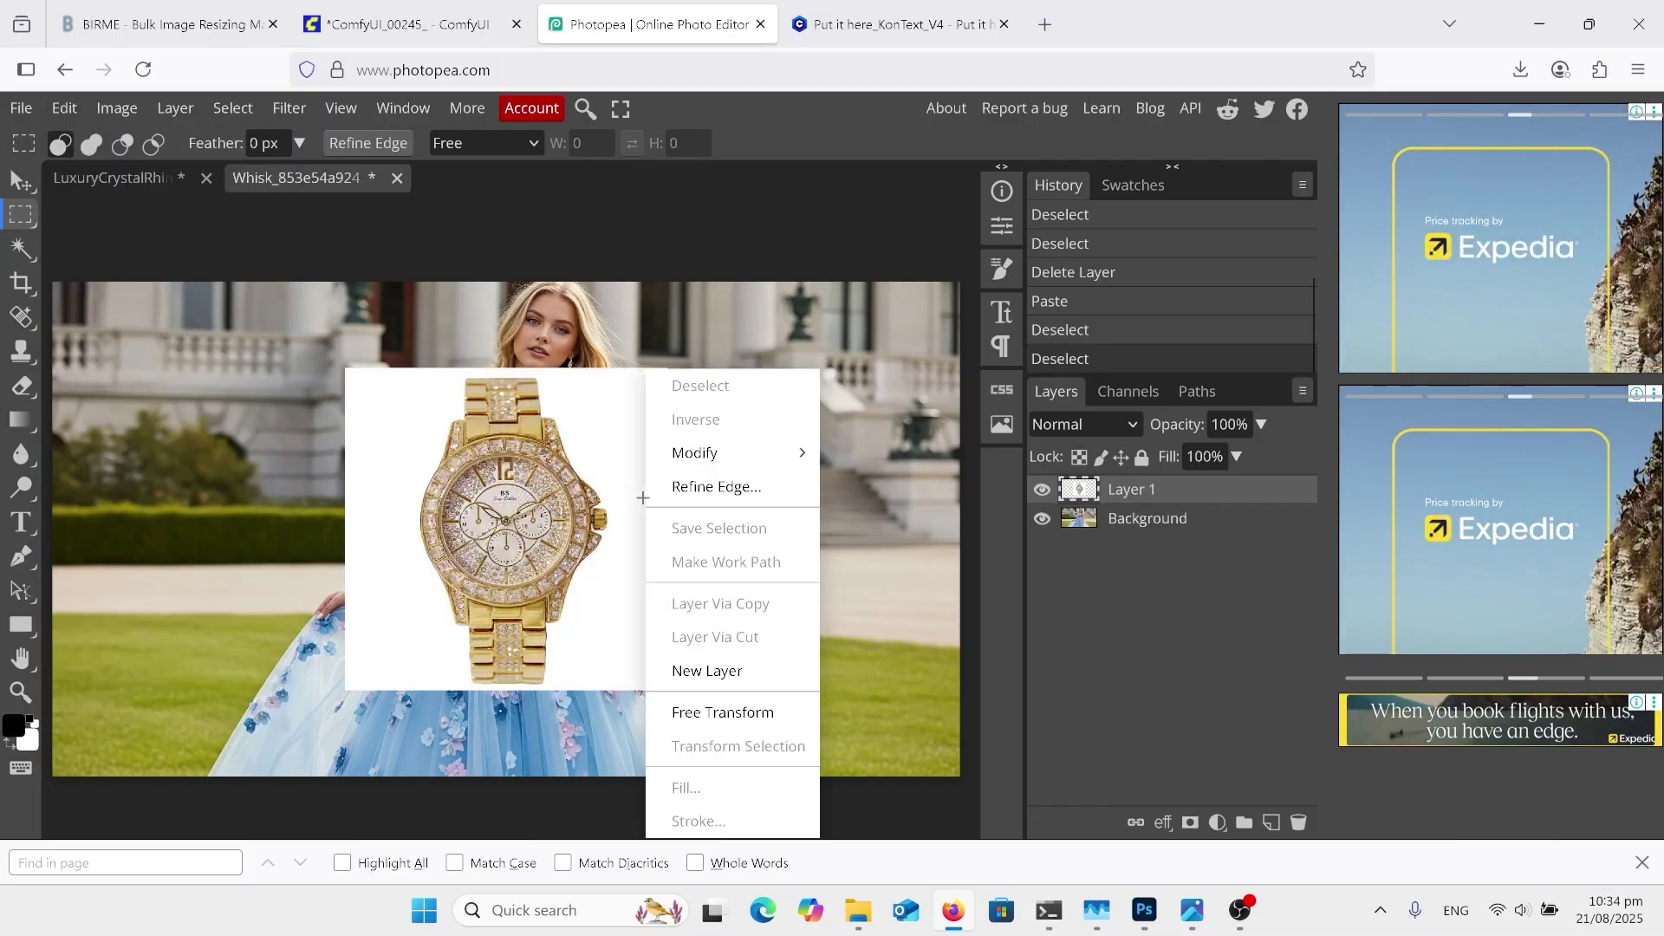
{"action": "left_click", "coordinate": [707, 713]}
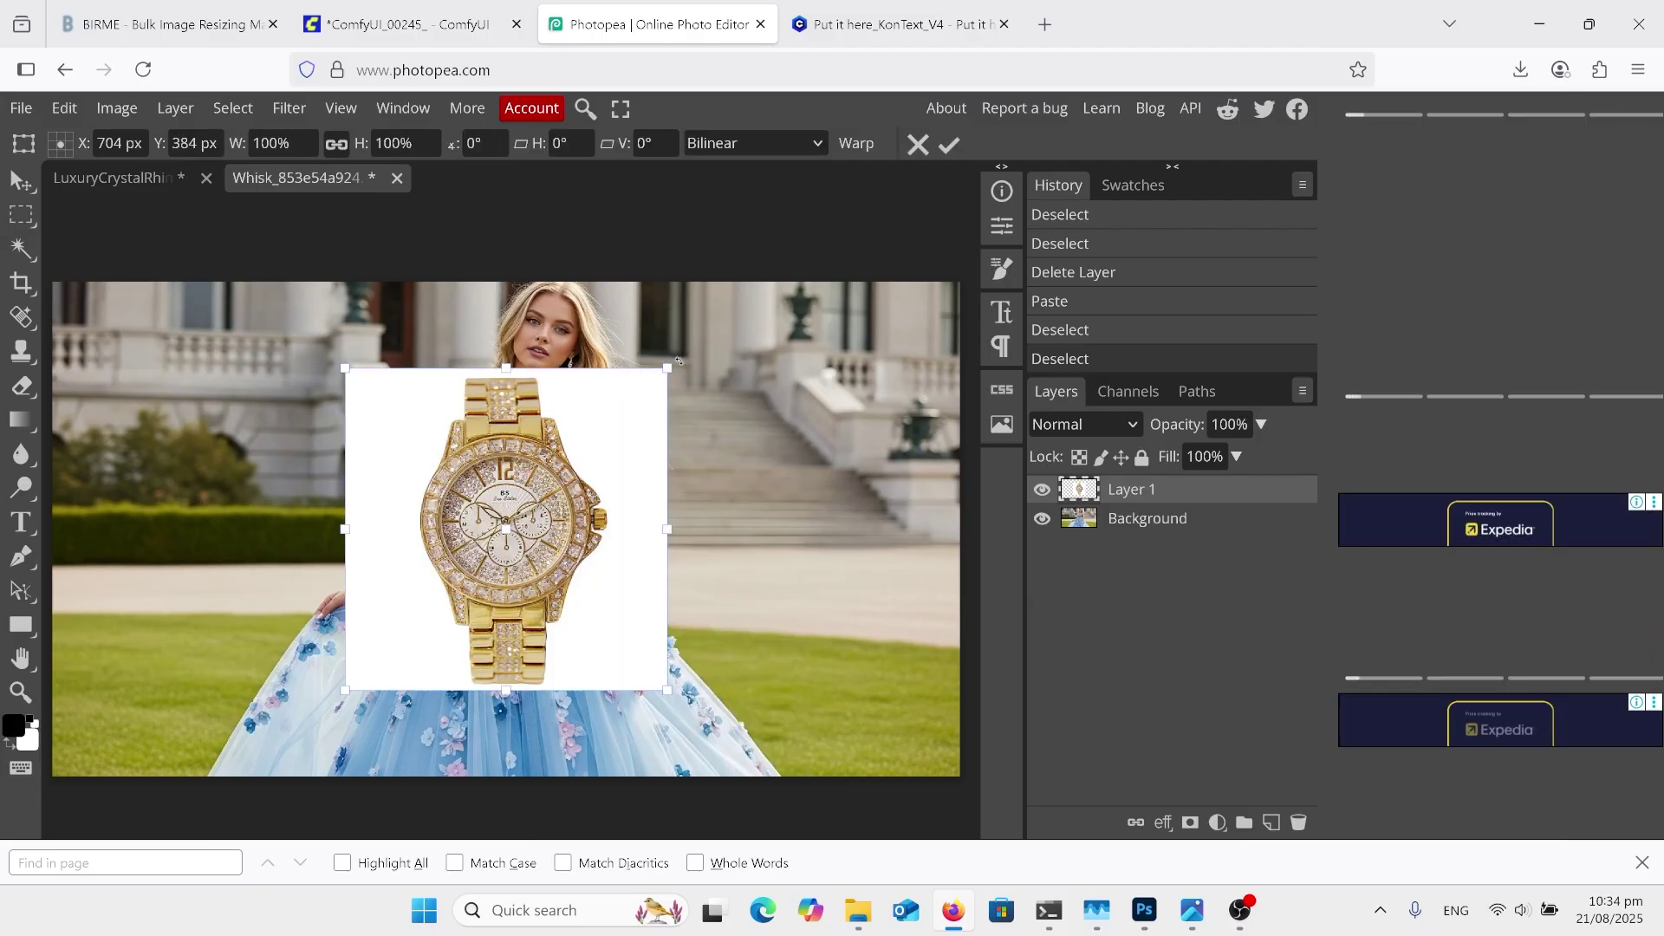
{"action": "left_click_drag", "start_coordinate": [678, 358], "coordinate": [505, 529]}
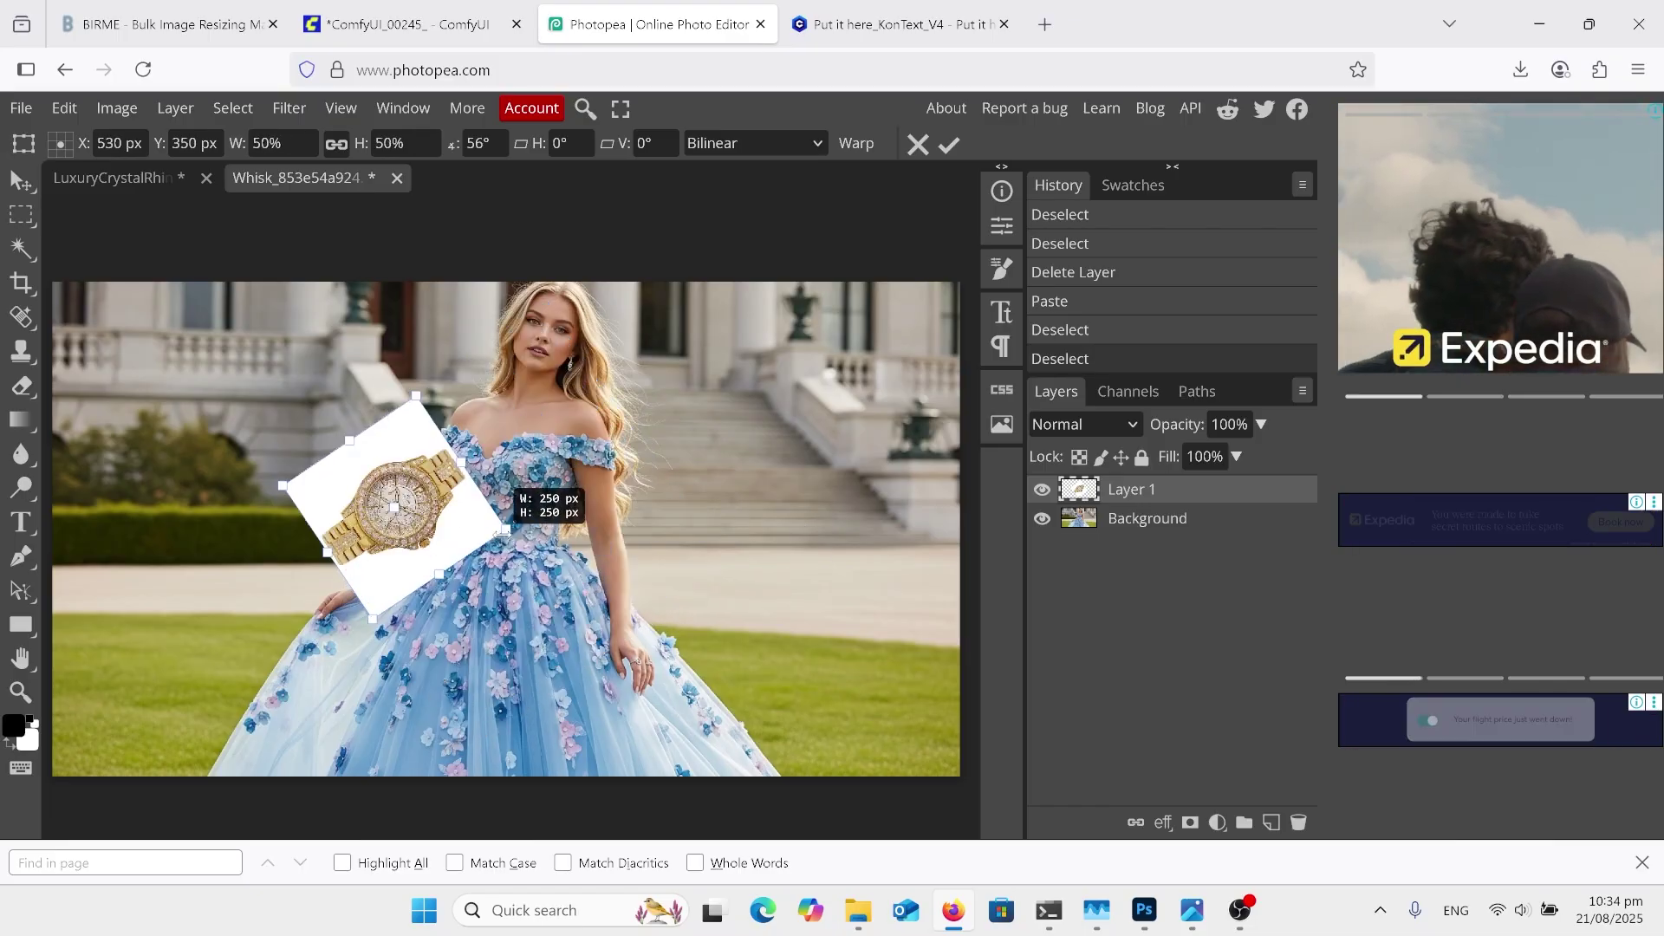
{"action": "left_click_drag", "start_coordinate": [418, 495], "coordinate": [601, 538]}
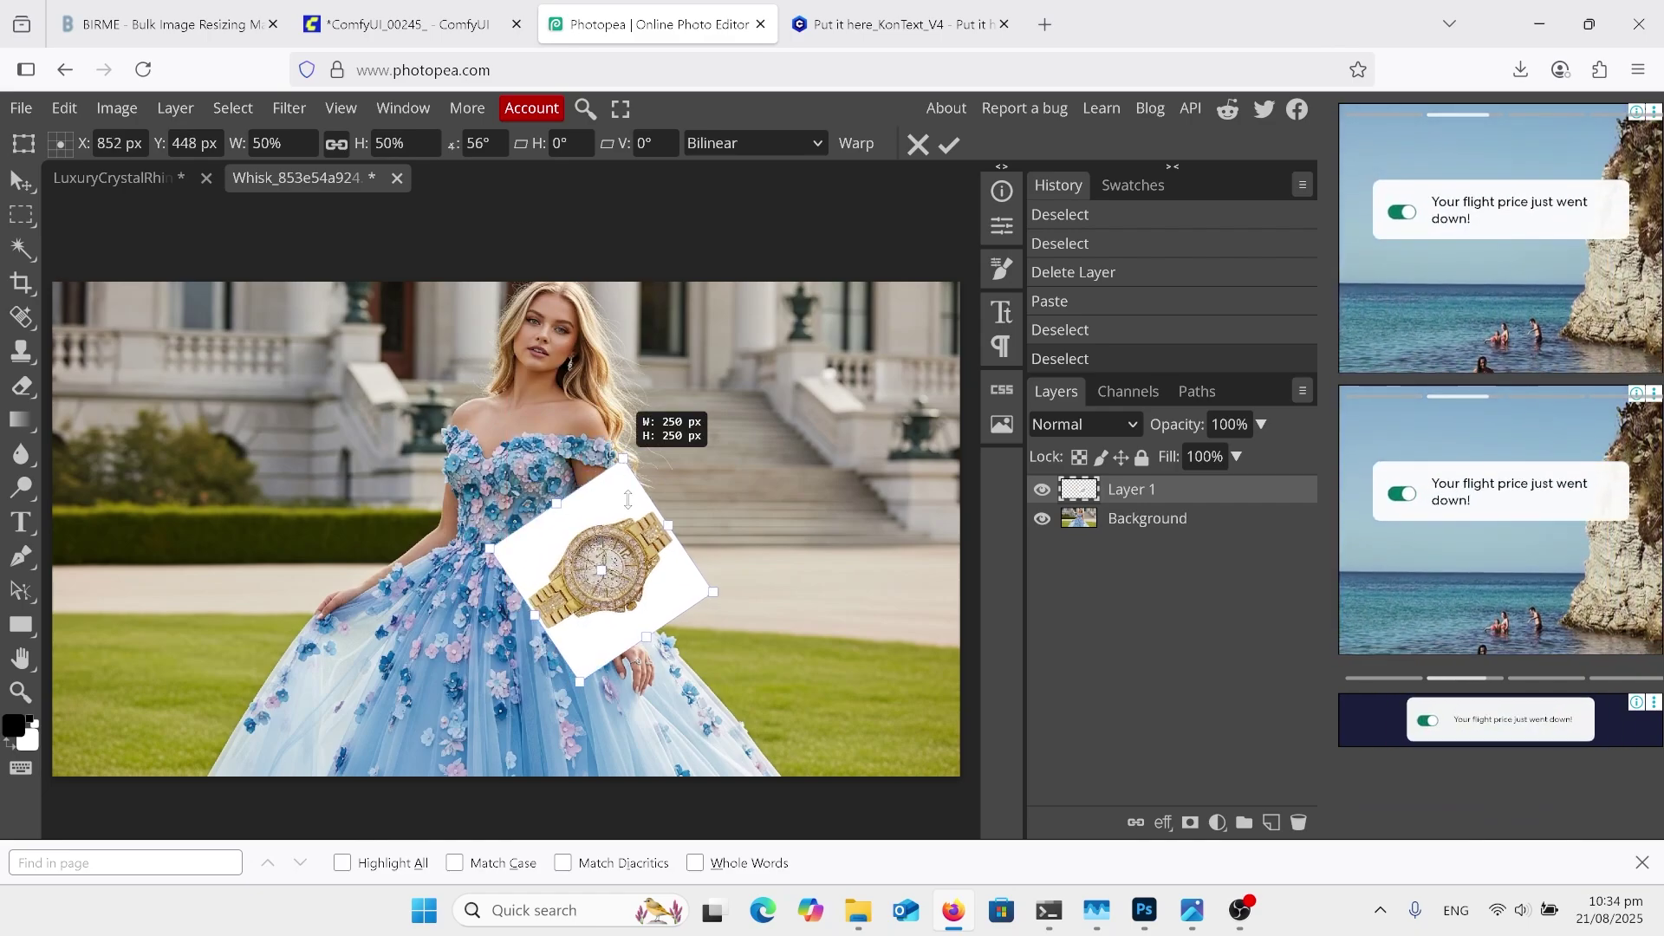
{"action": "left_click_drag", "start_coordinate": [624, 458], "coordinate": [611, 530]}
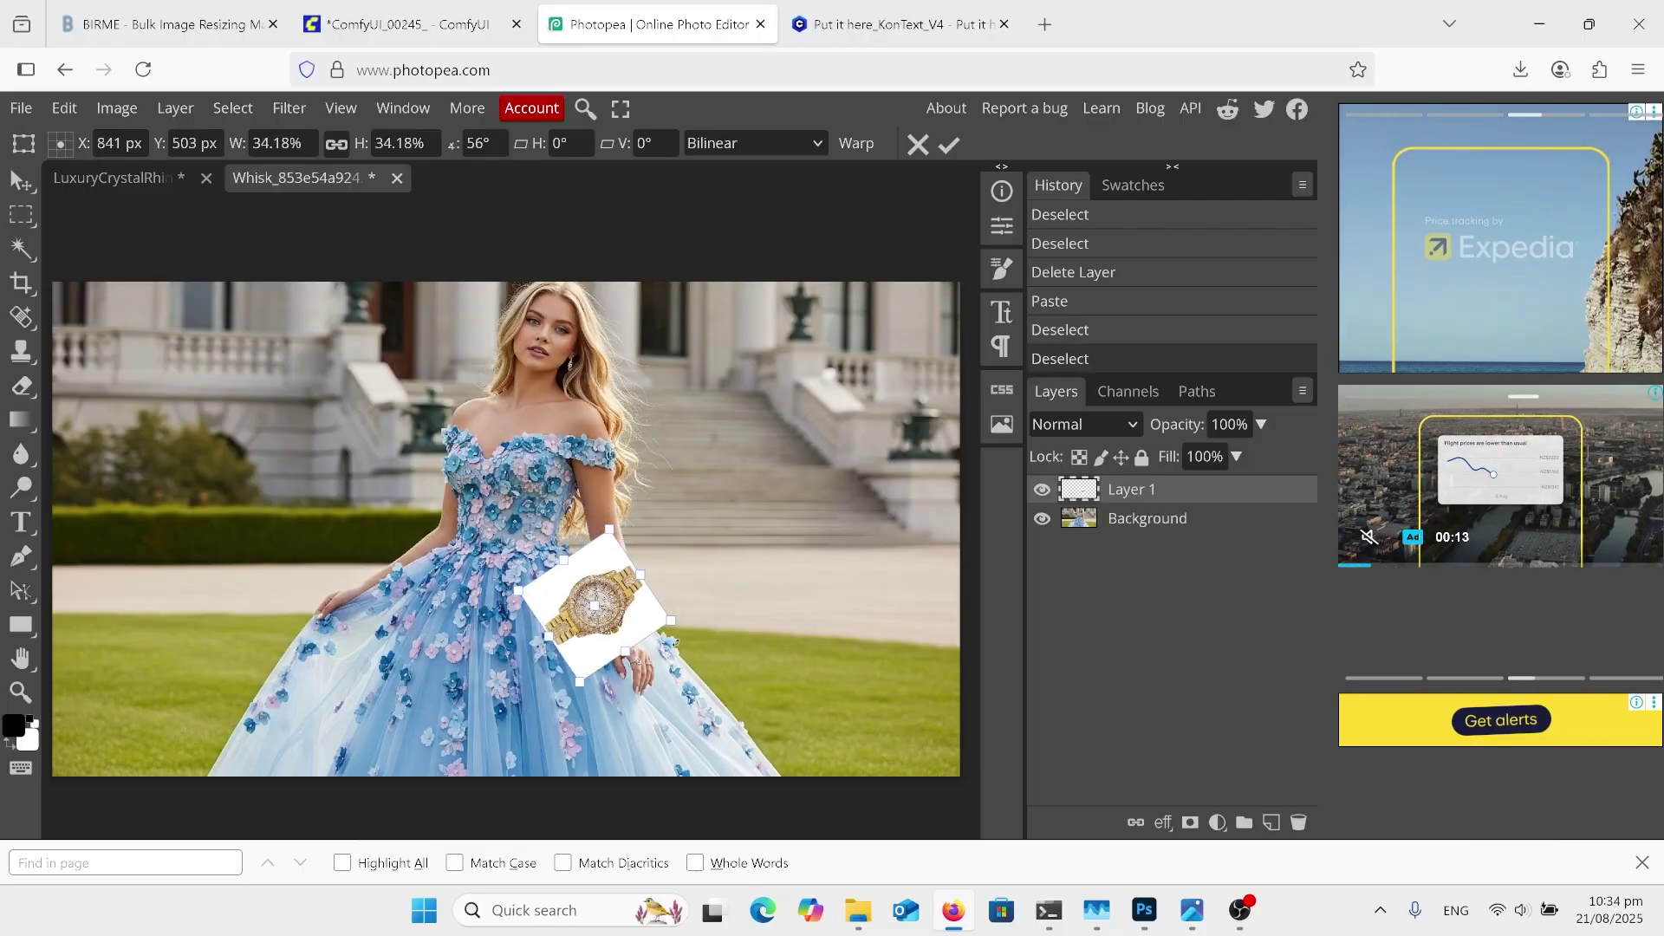
{"action": "left_click_drag", "start_coordinate": [675, 643], "coordinate": [656, 671]}
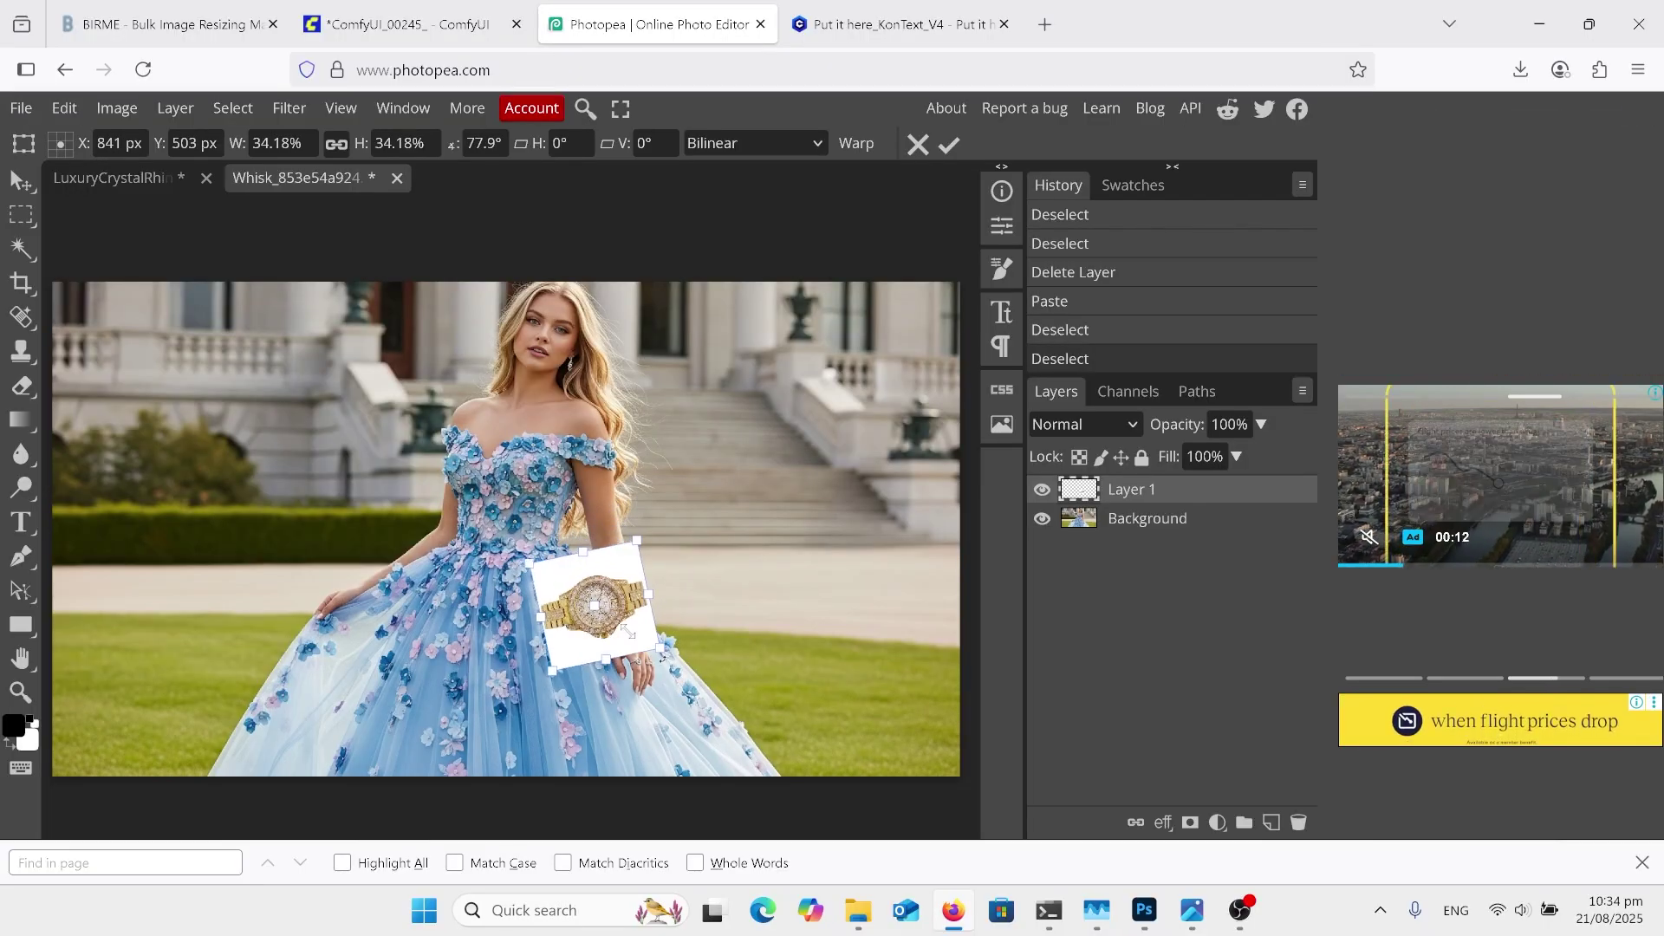
{"action": "left_click_drag", "start_coordinate": [605, 607], "coordinate": [629, 603]}
Switch to ComfyUI and examine the loaded watch composite and the prompt, scaling and bypasser nodes in the Key modifications group.
{"action": "left_click", "coordinate": [1144, 910]}
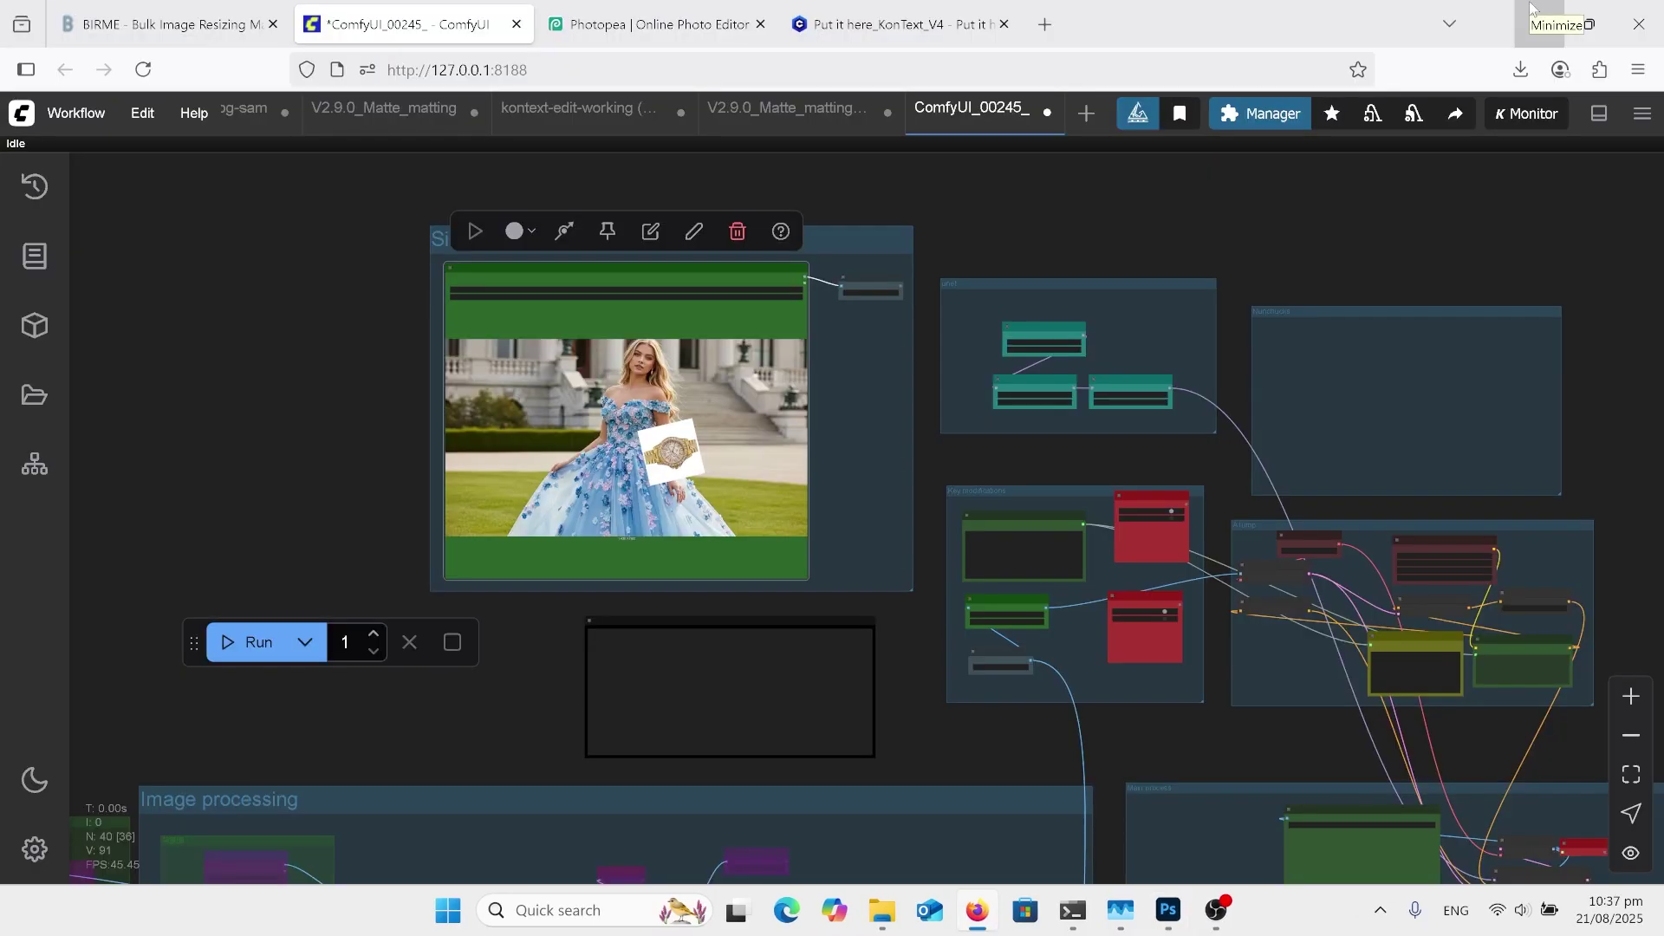
{"action": "scroll", "coordinate": [763, 347], "scroll_direction": "up", "scroll_amount": 9}
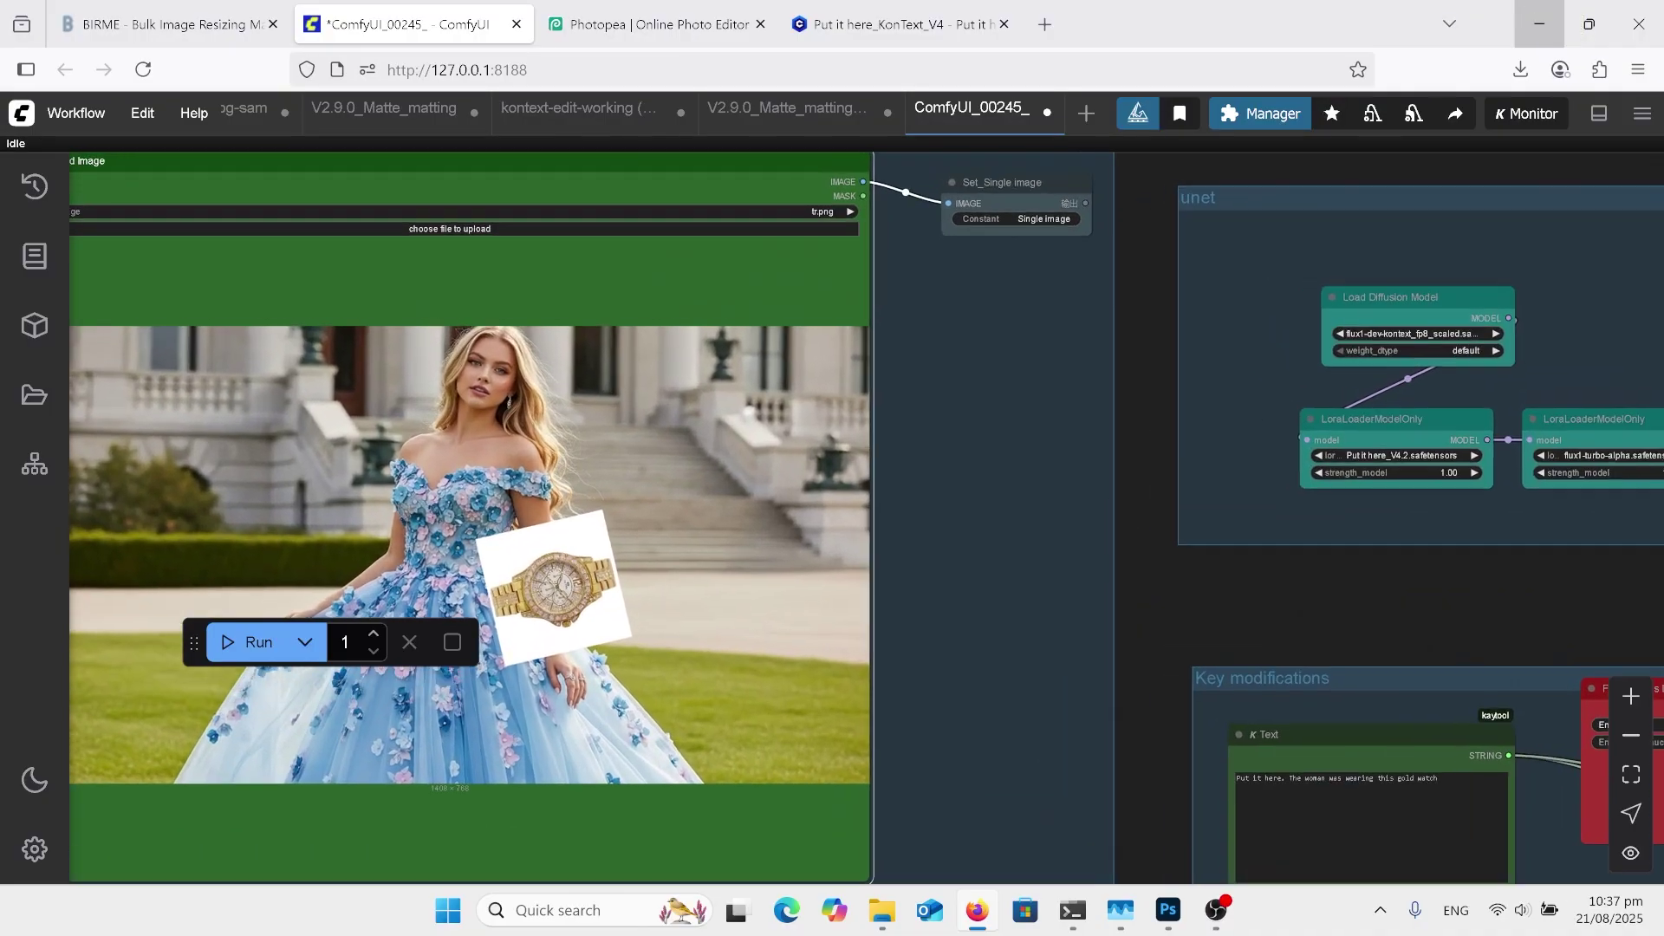
{"action": "left_click_drag", "start_coordinate": [750, 409], "coordinate": [760, 421]}
{"action": "scroll", "coordinate": [476, 529], "scroll_direction": "down", "scroll_amount": 3}
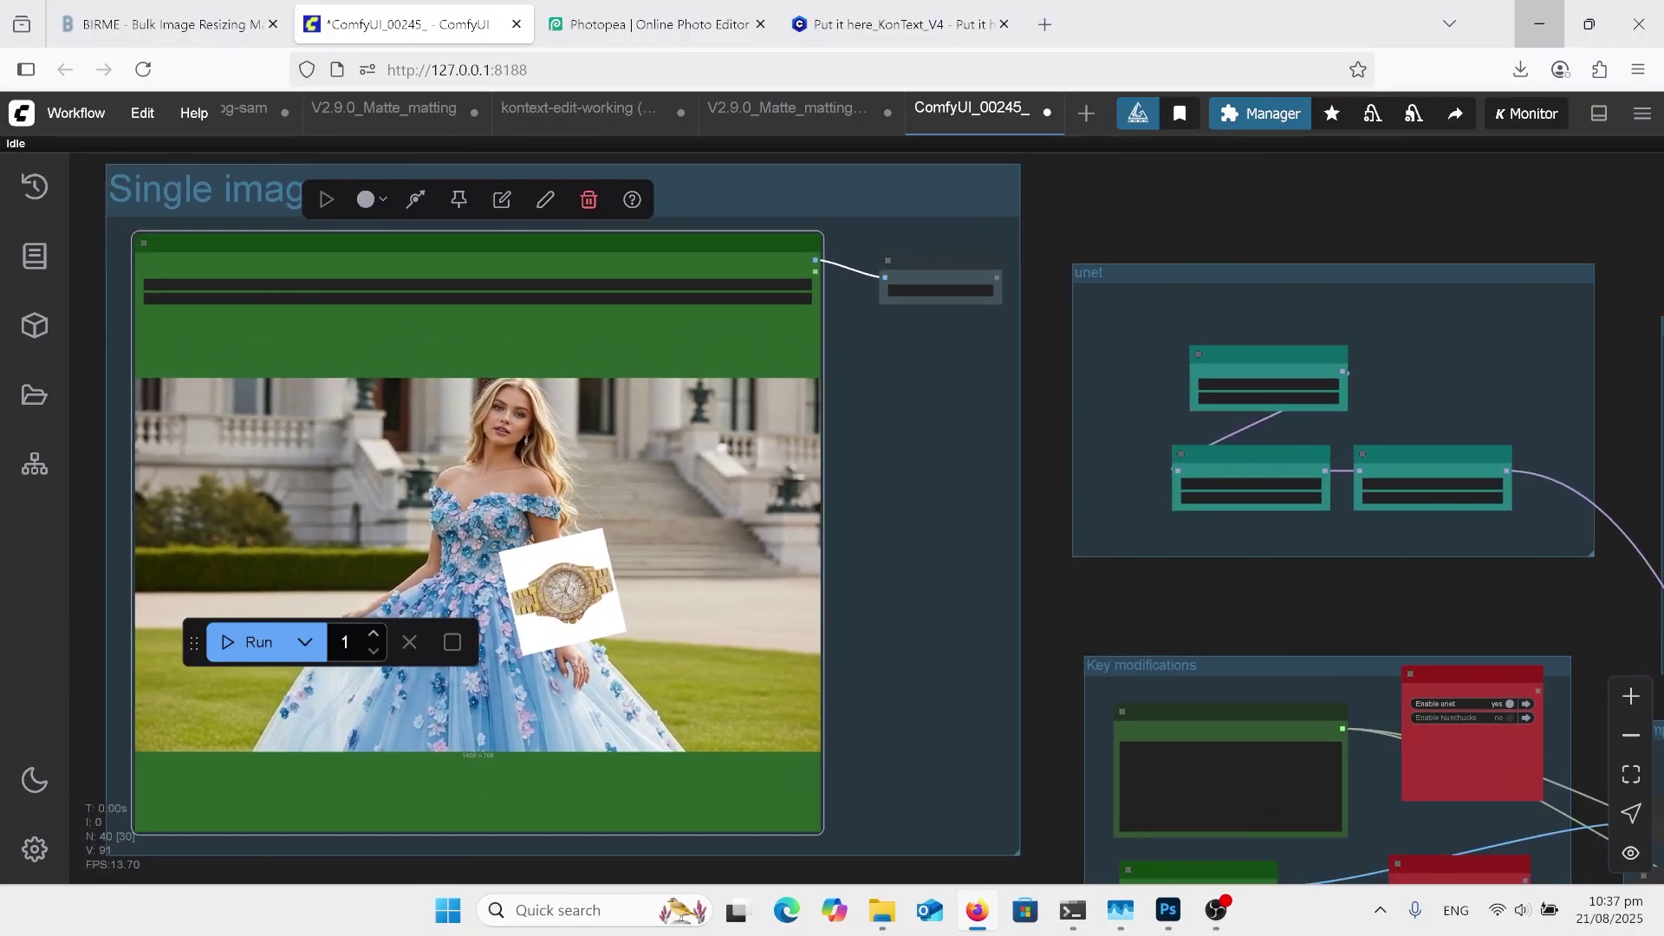
{"action": "scroll", "coordinate": [239, 218], "scroll_direction": "down", "scroll_amount": 1}
{"action": "scroll", "coordinate": [1140, 834], "scroll_direction": "up", "scroll_amount": 3}
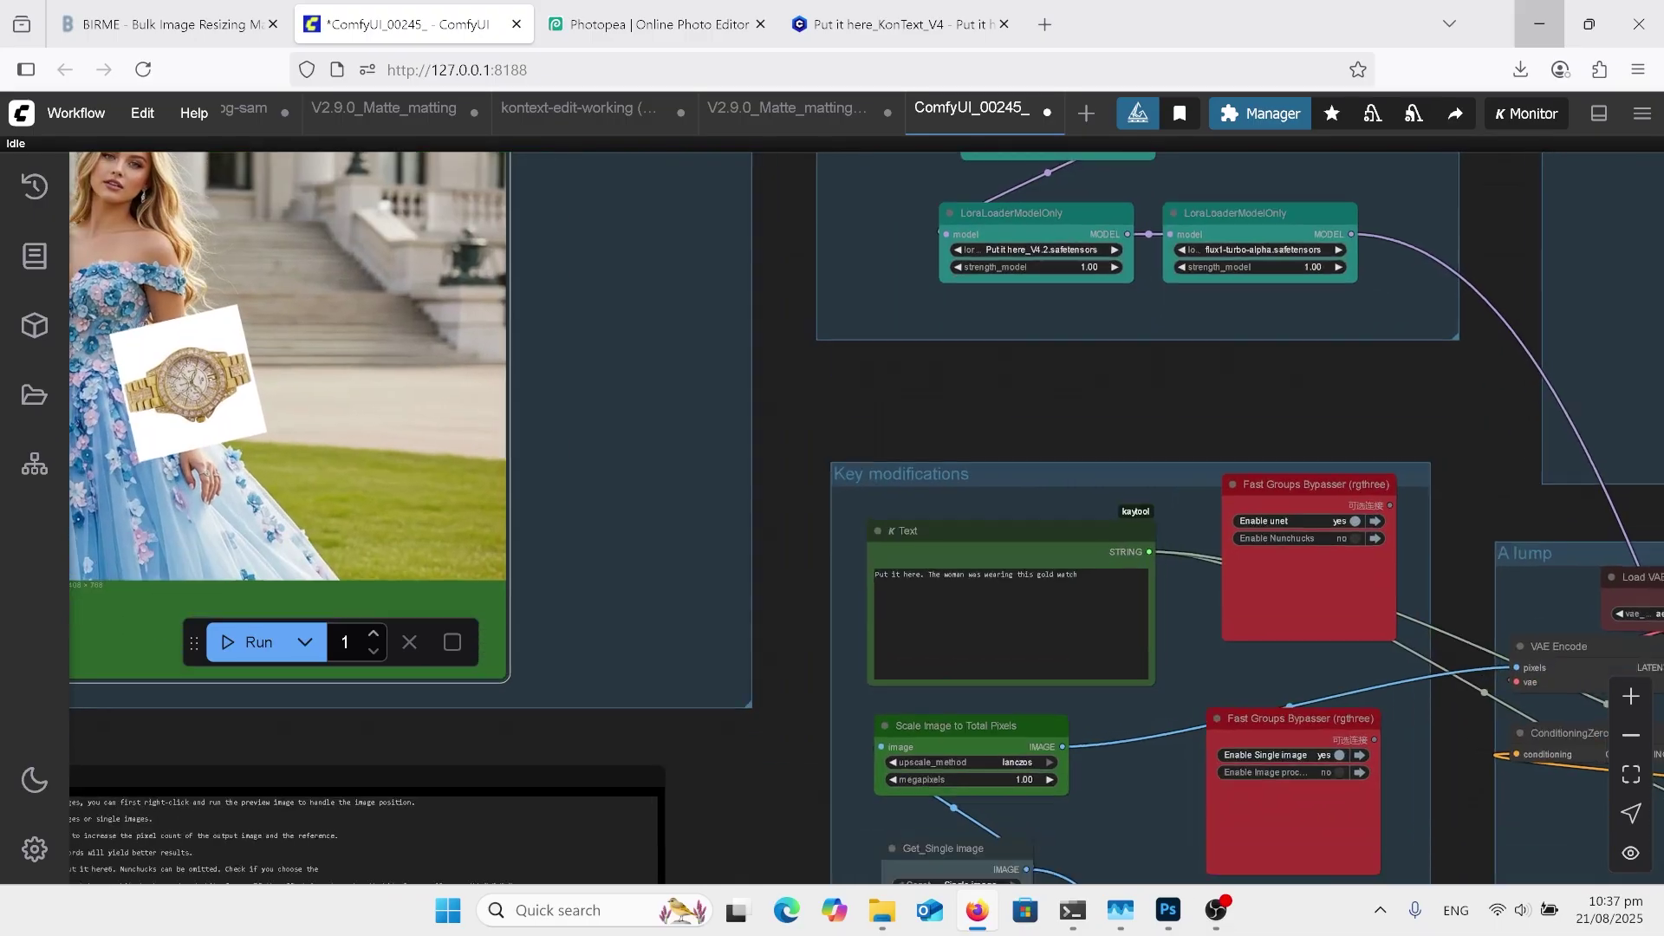
{"action": "scroll", "coordinate": [1291, 834], "scroll_direction": "down", "scroll_amount": 2}
{"action": "left_click_drag", "start_coordinate": [1292, 834], "coordinate": [1144, 612]}
{"action": "scroll", "coordinate": [1213, 620], "scroll_direction": "up", "scroll_amount": 4}
{"action": "scroll", "coordinate": [1212, 616], "scroll_direction": "up", "scroll_amount": 2}
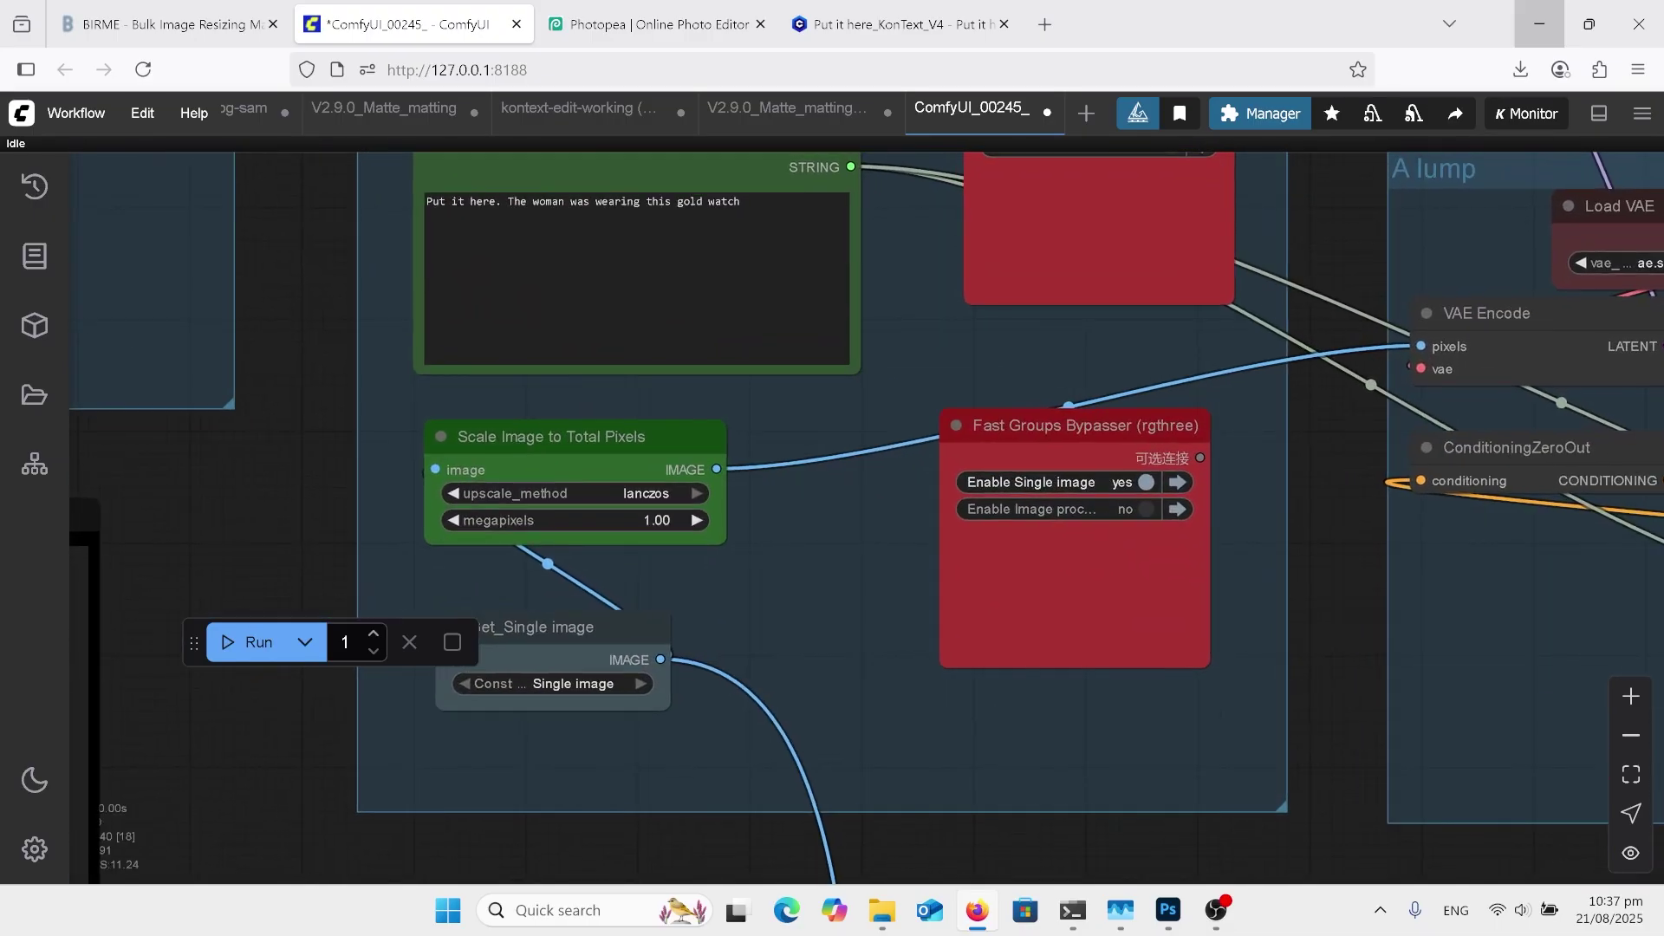
{"action": "scroll", "coordinate": [1404, 533], "scroll_direction": "down", "scroll_amount": 3}
{"action": "scroll", "coordinate": [1543, 624], "scroll_direction": "down", "scroll_amount": 5}
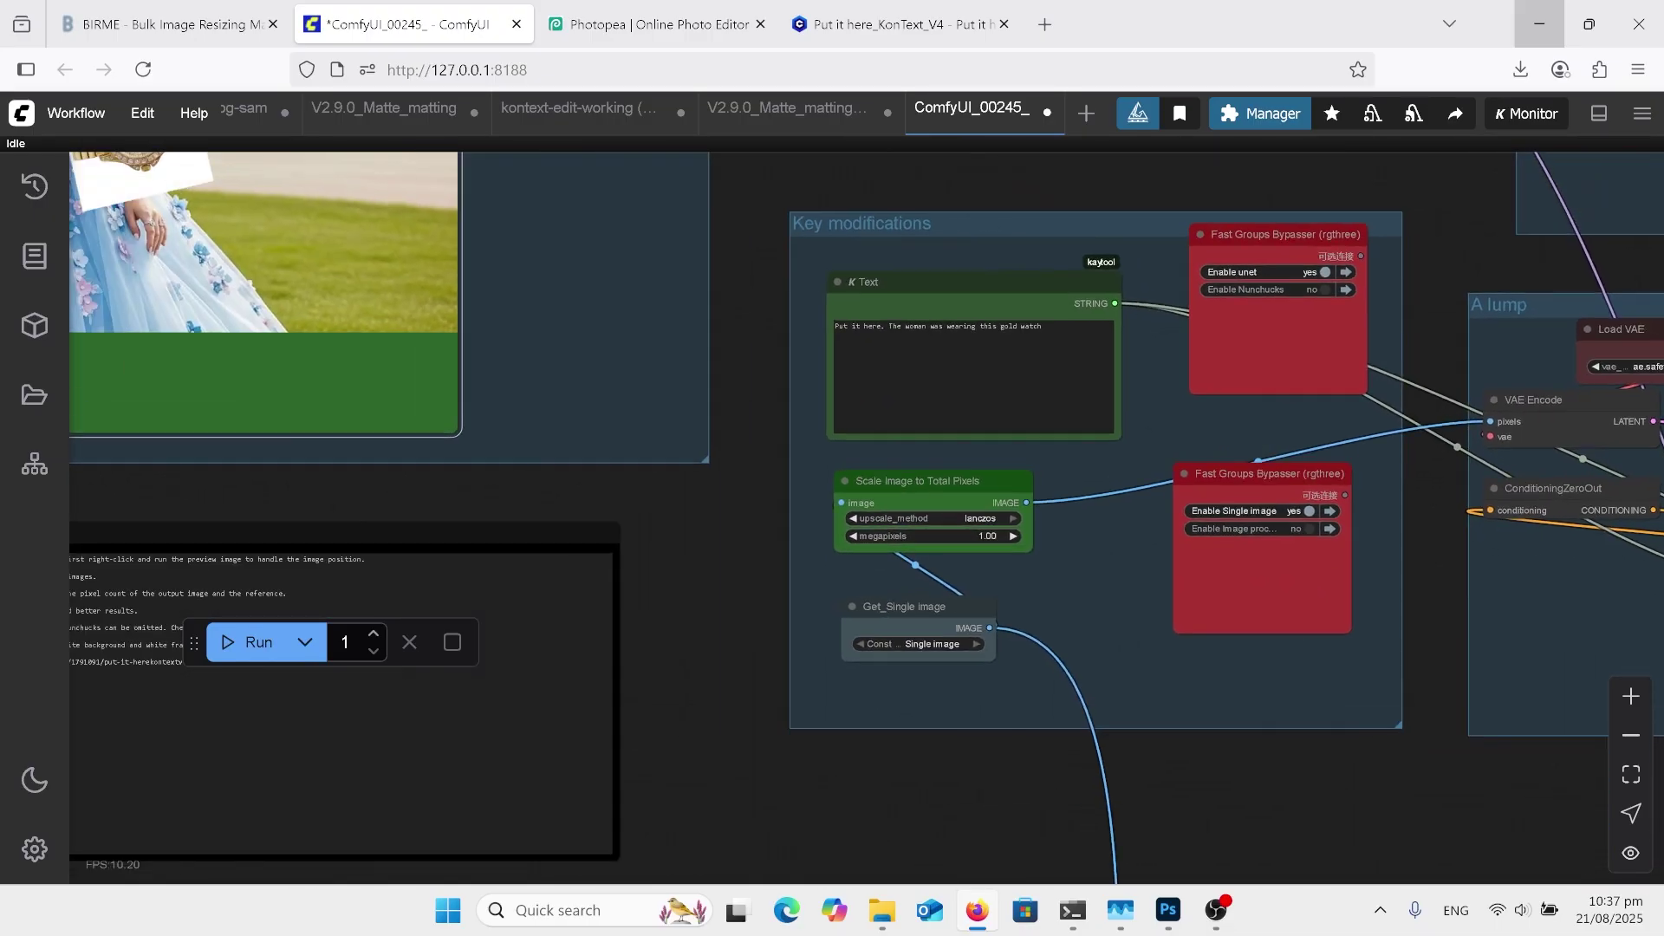
{"action": "left_click", "coordinate": [1378, 589]}
{"action": "left_click_drag", "start_coordinate": [1256, 642], "coordinate": [1355, 740]}
Look over the bypassed Image processing group and how it sits relative to the rest of the workflow.
{"action": "scroll", "coordinate": [459, 390], "scroll_direction": "up", "scroll_amount": 2}
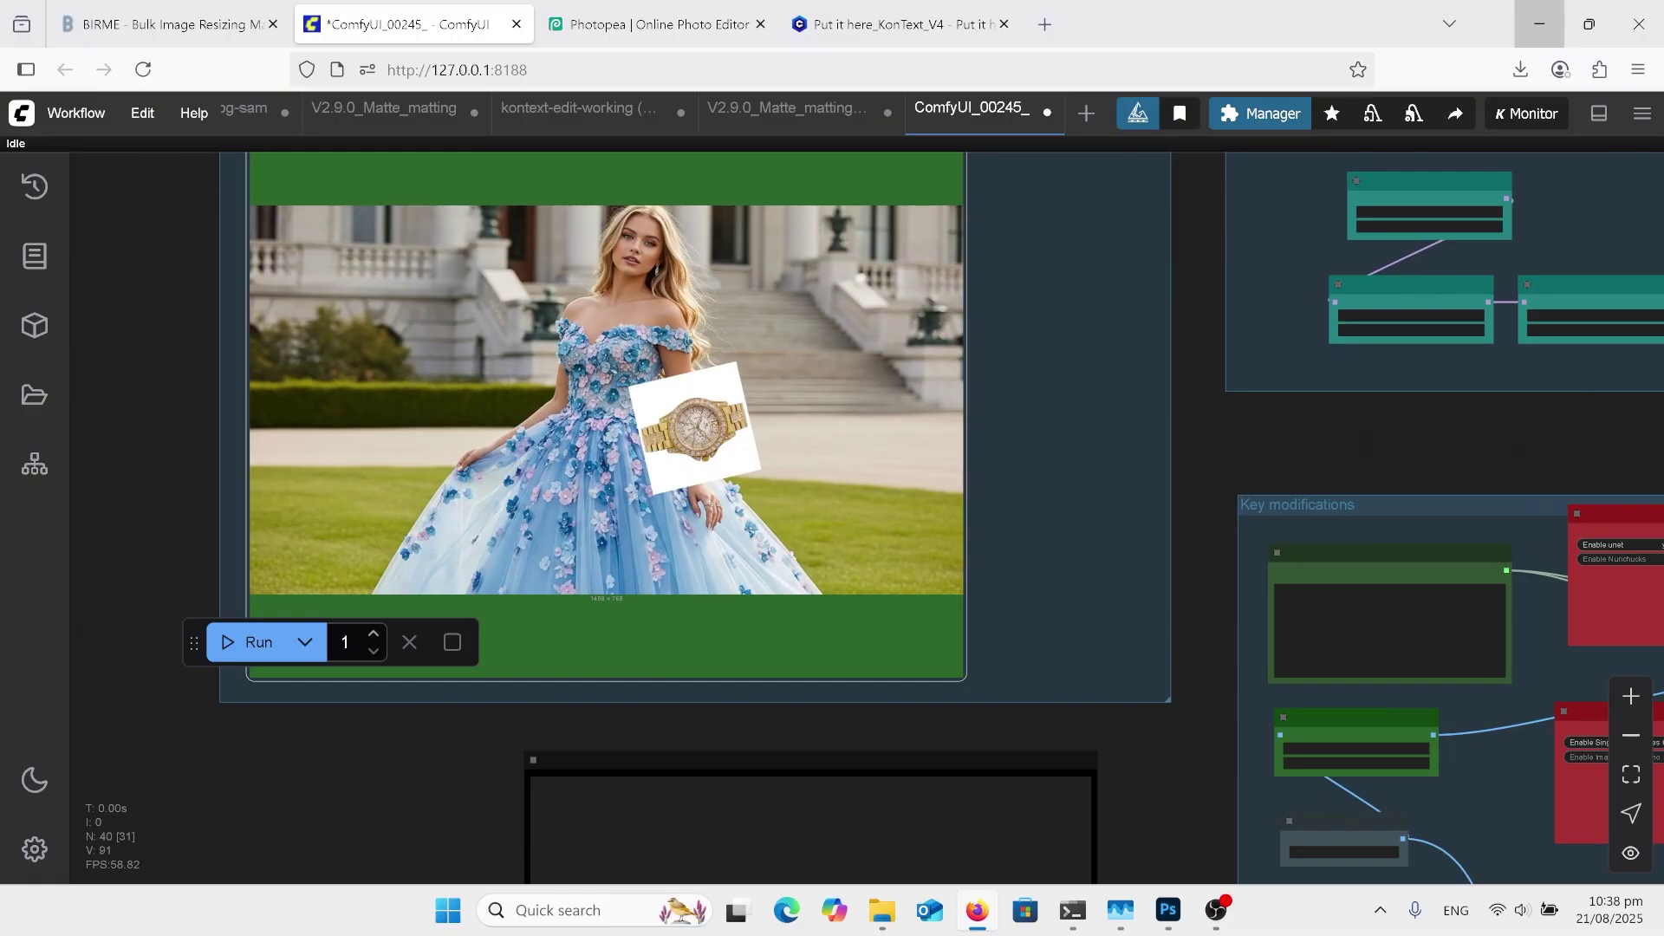
{"action": "scroll", "coordinate": [922, 217], "scroll_direction": "down", "scroll_amount": 8}
{"action": "scroll", "coordinate": [840, 780], "scroll_direction": "up", "scroll_amount": 2}
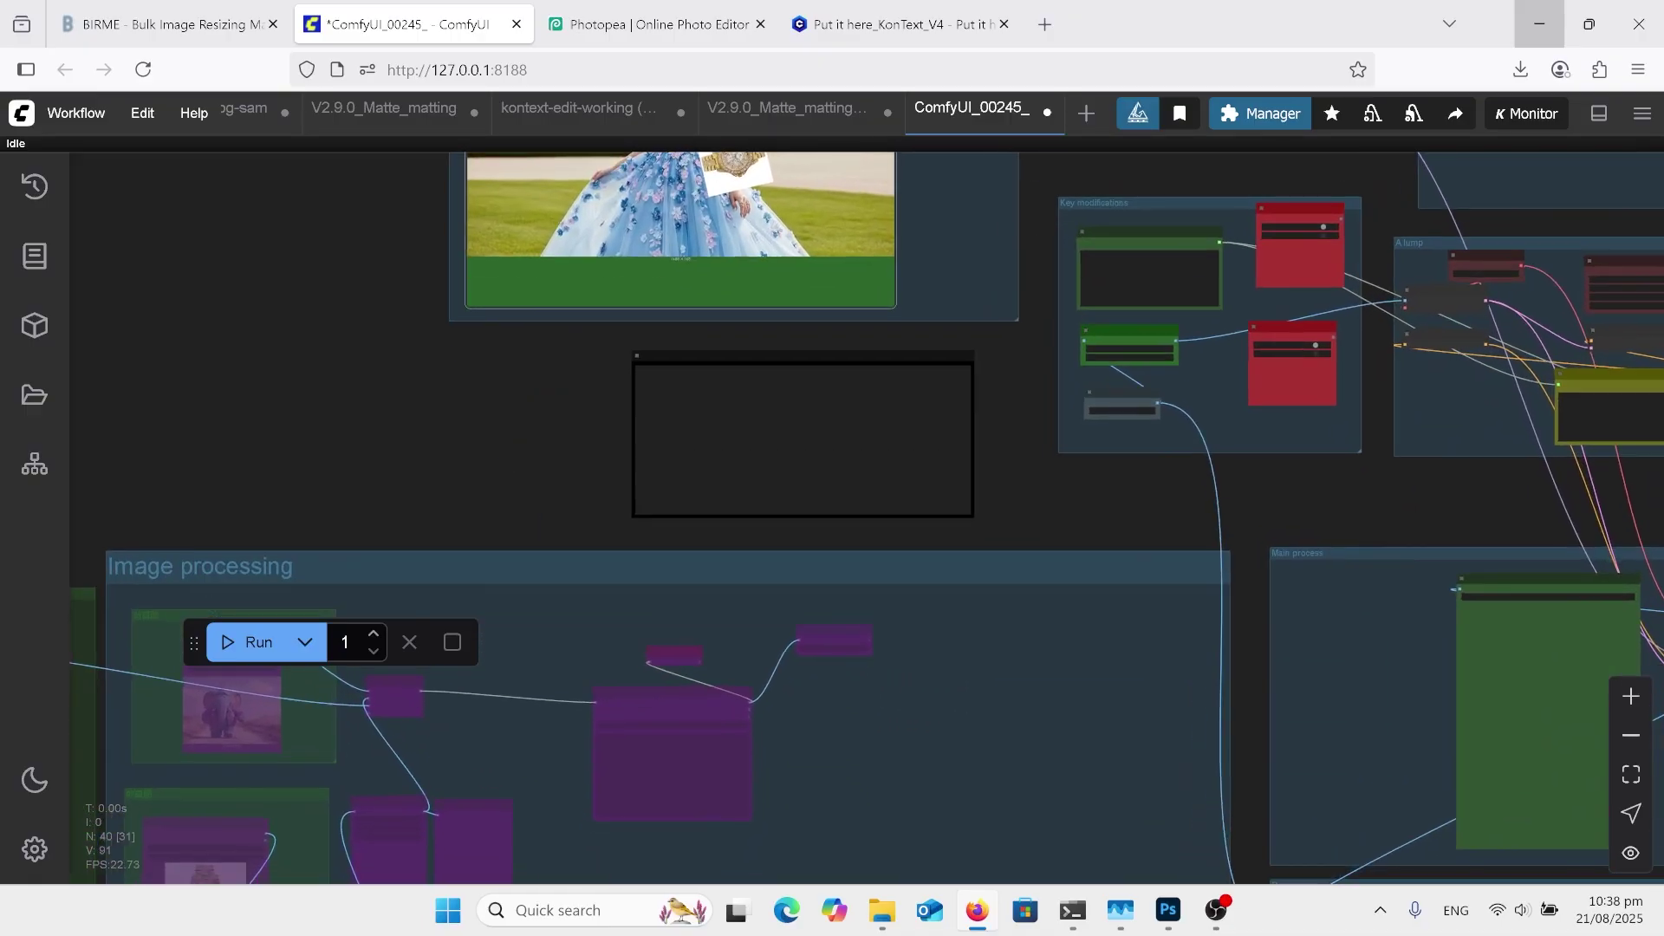
{"action": "left_click_drag", "start_coordinate": [867, 563], "coordinate": [955, 473]}
{"action": "scroll", "coordinate": [1175, 402], "scroll_direction": "down", "scroll_amount": 2}
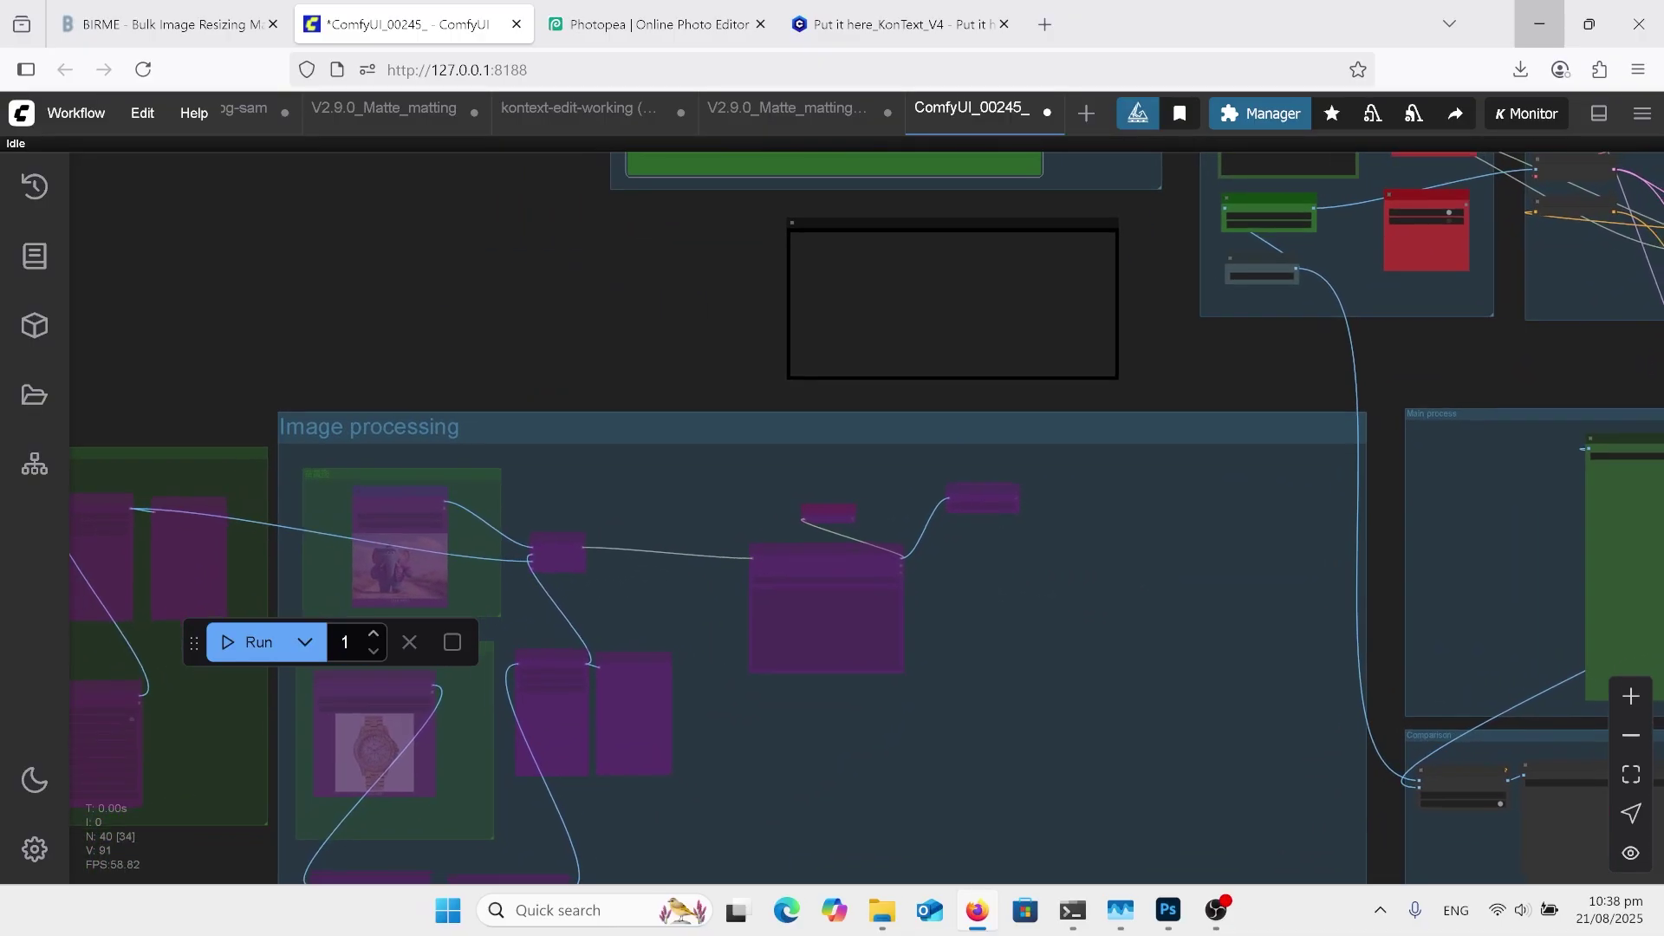
{"action": "left_click_drag", "start_coordinate": [1175, 402], "coordinate": [970, 573]}
{"action": "scroll", "coordinate": [979, 568], "scroll_direction": "down", "scroll_amount": 1}
{"action": "scroll", "coordinate": [1300, 382], "scroll_direction": "up", "scroll_amount": 1}
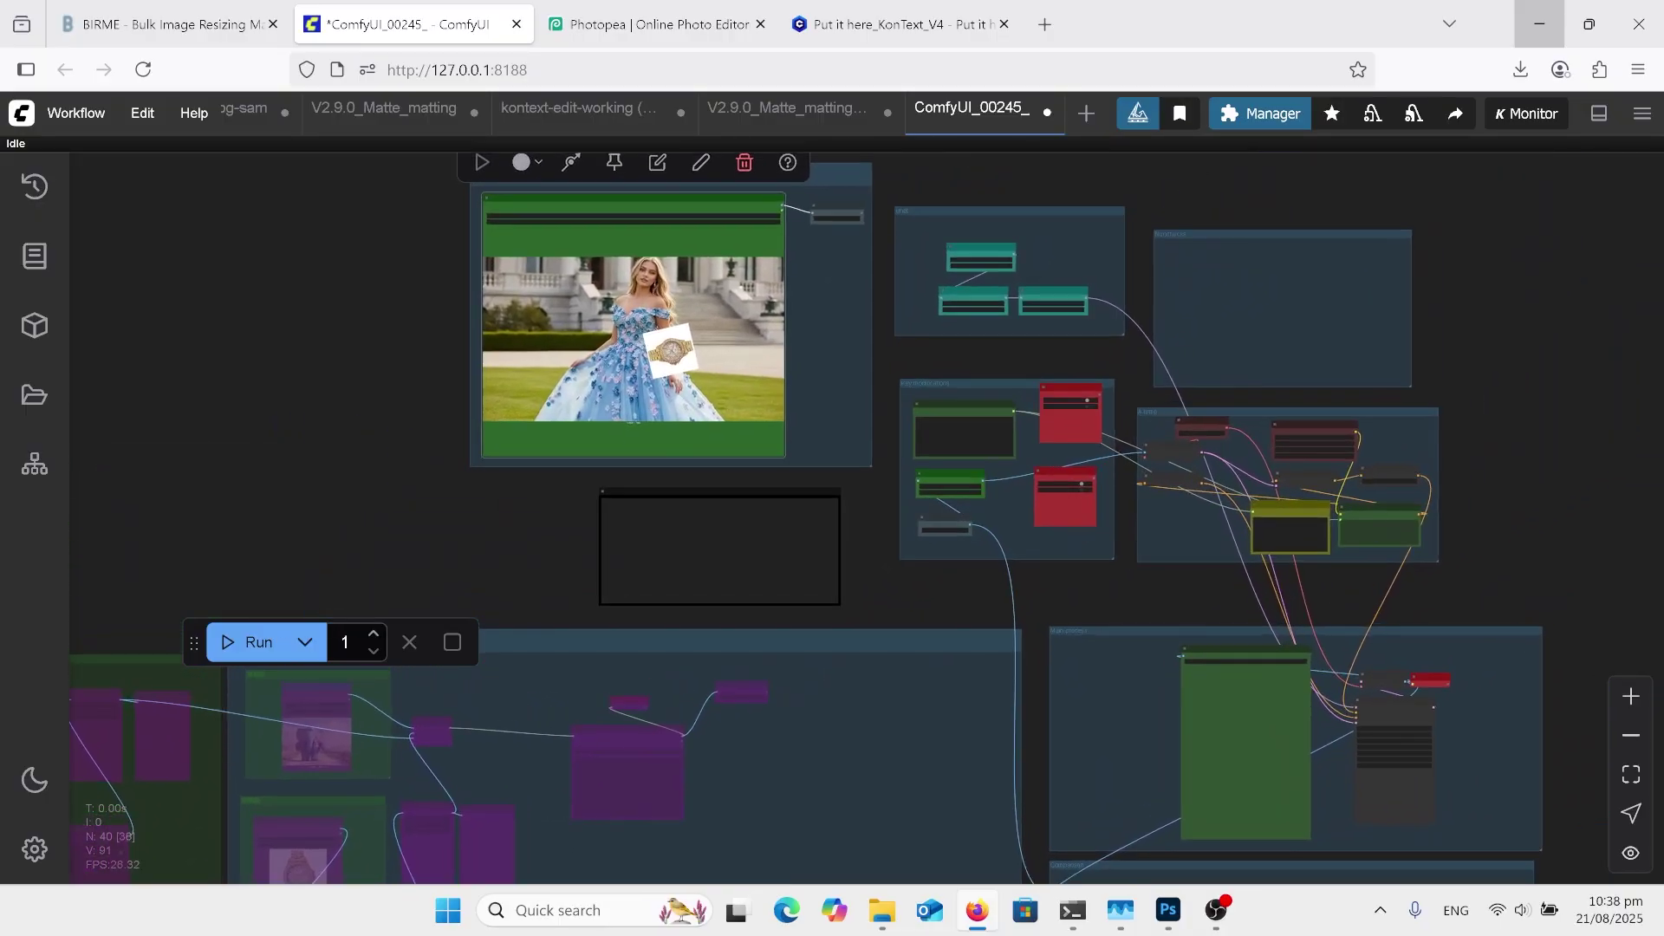
Review the watch placement in the loaded image and check which groups the two Fast Groups Bypasser nodes enable.
{"action": "scroll", "coordinate": [762, 280], "scroll_direction": "up", "scroll_amount": 9}
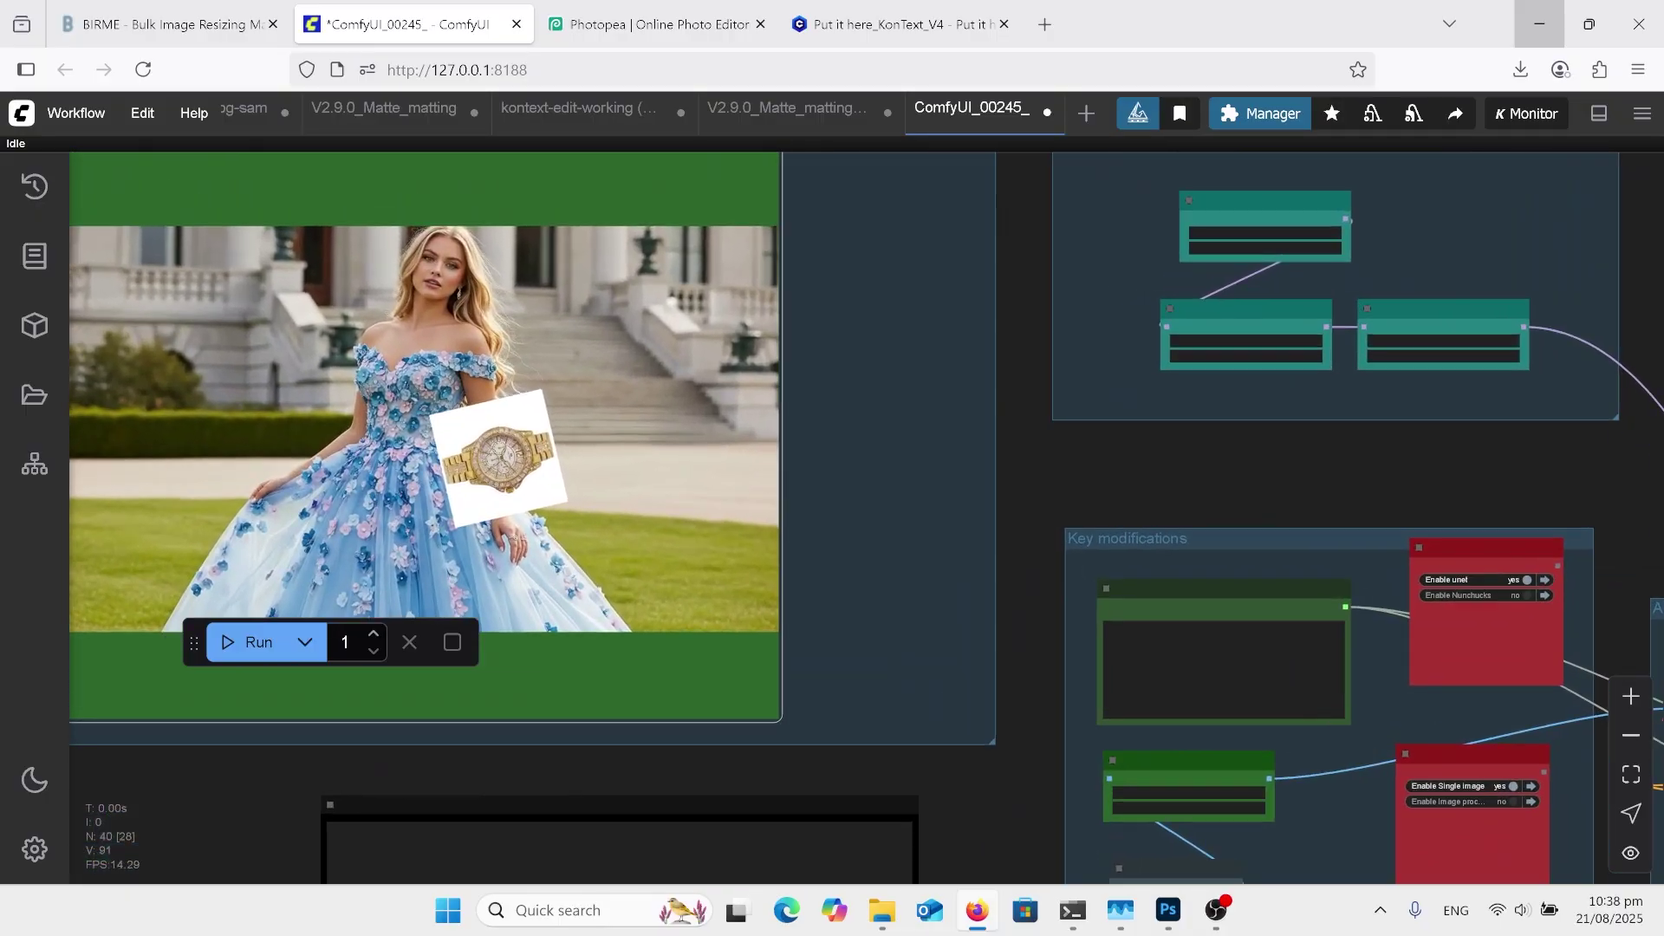
{"action": "scroll", "coordinate": [763, 280], "scroll_direction": "up", "scroll_amount": 1}
{"action": "left_click_drag", "start_coordinate": [762, 280], "coordinate": [871, 281]}
{"action": "scroll", "coordinate": [870, 282], "scroll_direction": "down", "scroll_amount": 2}
{"action": "scroll", "coordinate": [996, 390], "scroll_direction": "down", "scroll_amount": 1}
{"action": "left_click_drag", "start_coordinate": [997, 390], "coordinate": [931, 325]}
{"action": "scroll", "coordinate": [1230, 672], "scroll_direction": "up", "scroll_amount": 5}
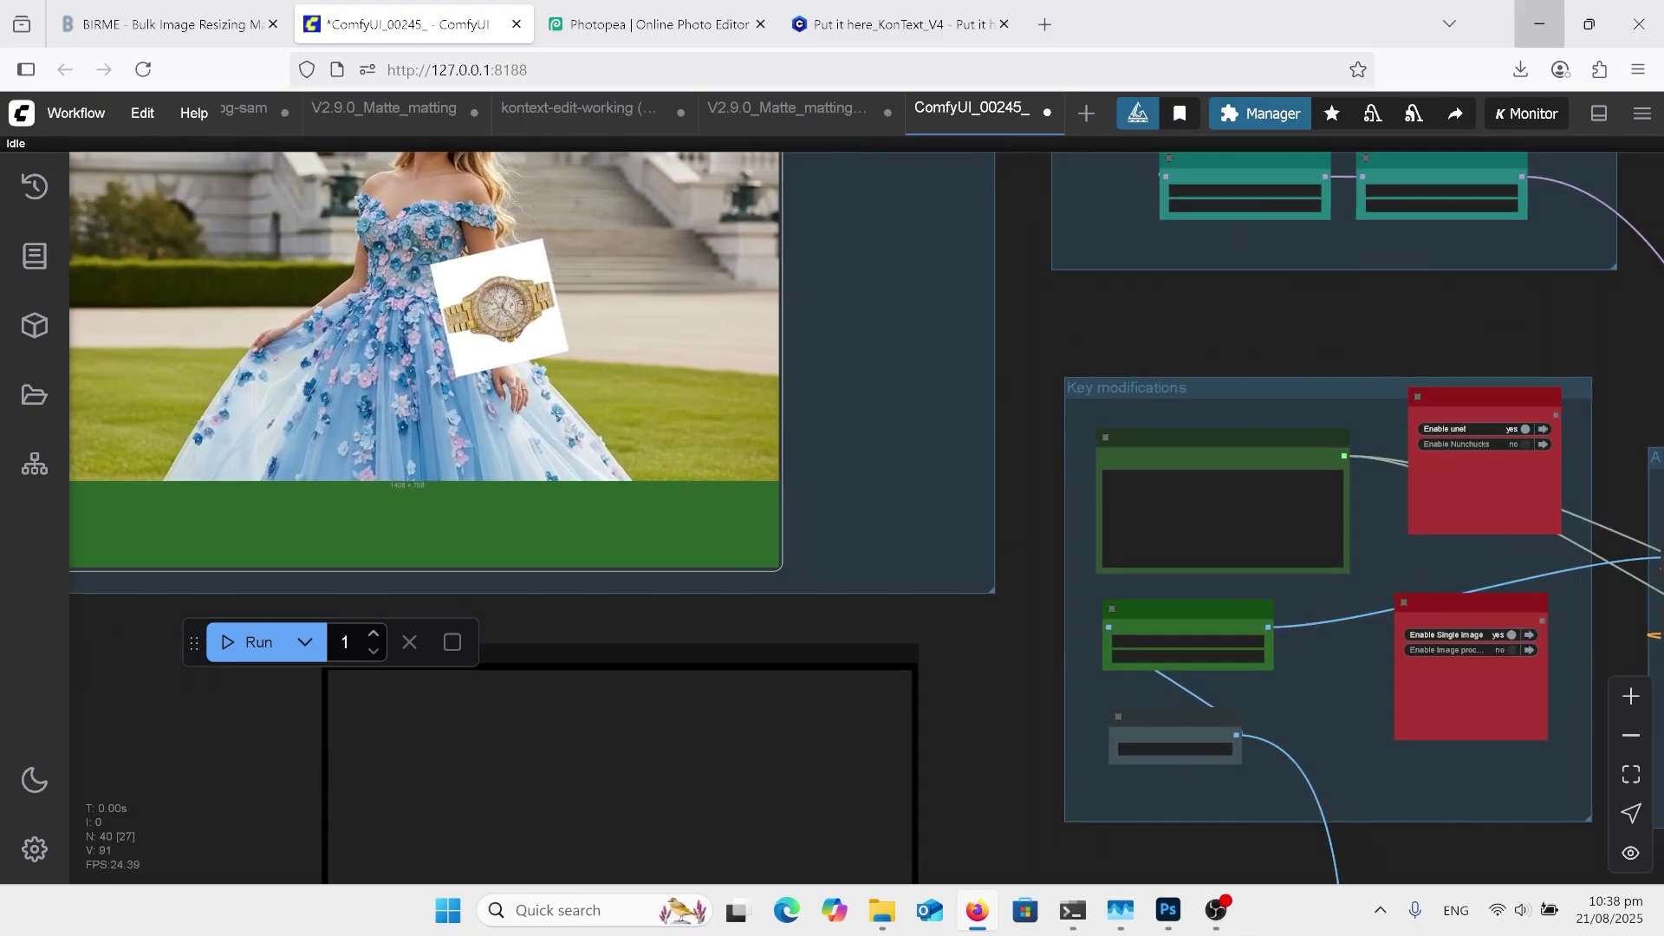
{"action": "scroll", "coordinate": [1231, 671], "scroll_direction": "up", "scroll_amount": 1}
{"action": "left_click_drag", "start_coordinate": [1230, 672], "coordinate": [1055, 573]}
{"action": "scroll", "coordinate": [1211, 674], "scroll_direction": "down", "scroll_amount": 2}
{"action": "scroll", "coordinate": [1137, 624], "scroll_direction": "down", "scroll_amount": 1}
{"action": "scroll", "coordinate": [1084, 586], "scroll_direction": "down", "scroll_amount": 1}
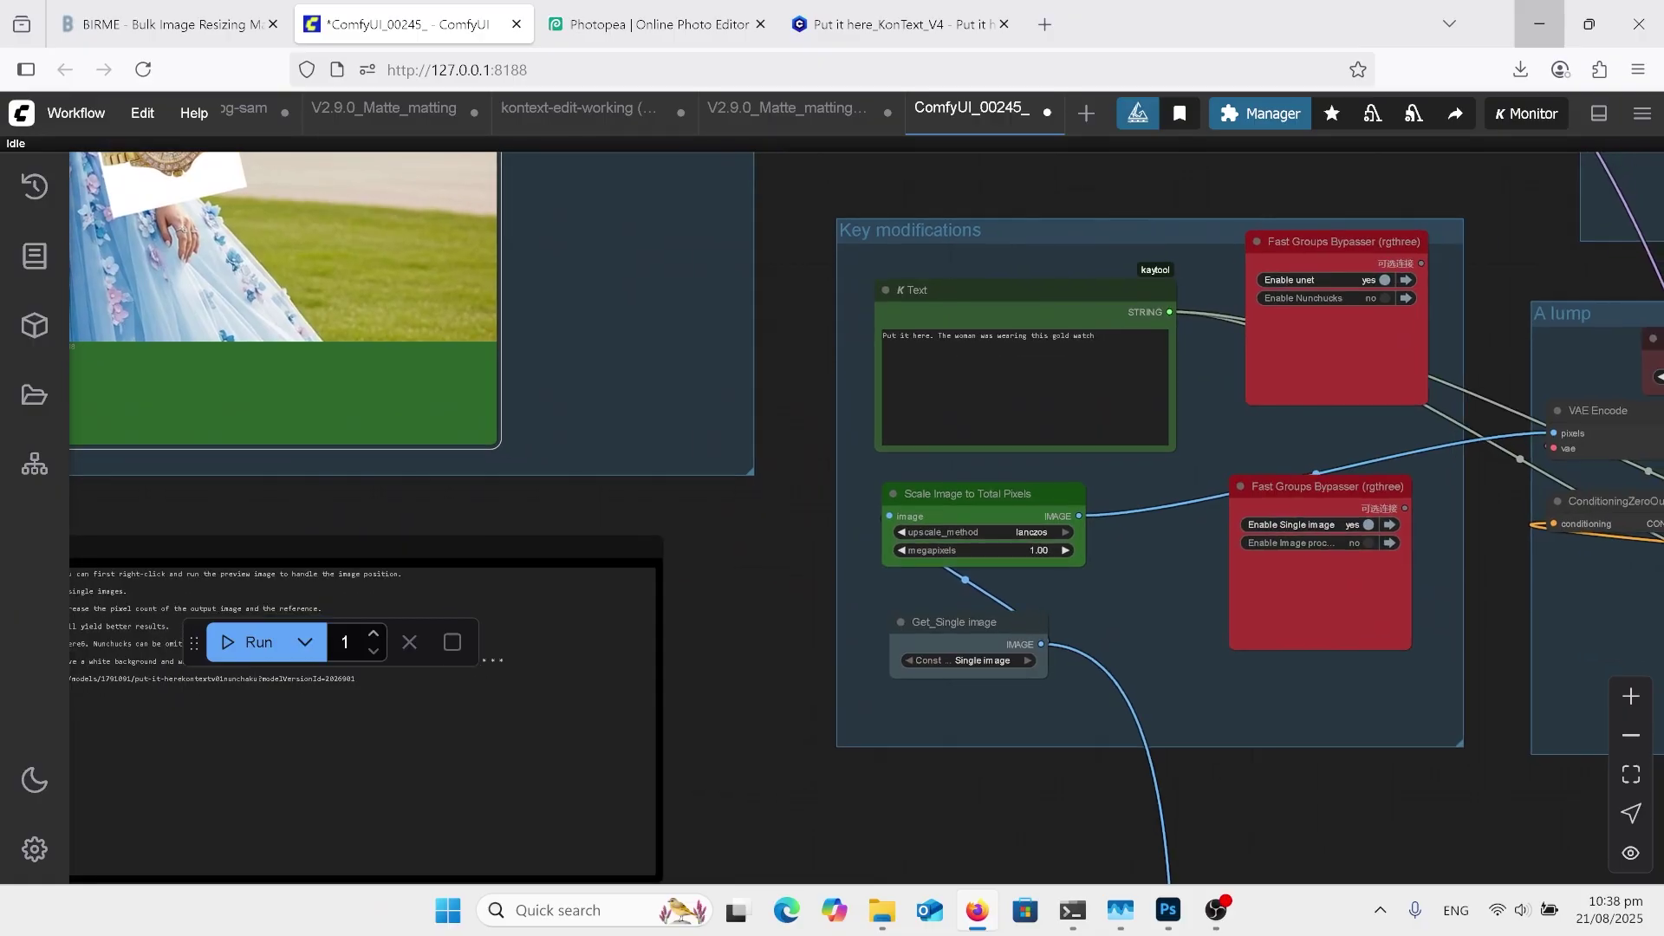
Examine the diffusion model and the two LoRA loader nodes in the unet group.
{"action": "scroll", "coordinate": [795, 633], "scroll_direction": "down", "scroll_amount": 7}
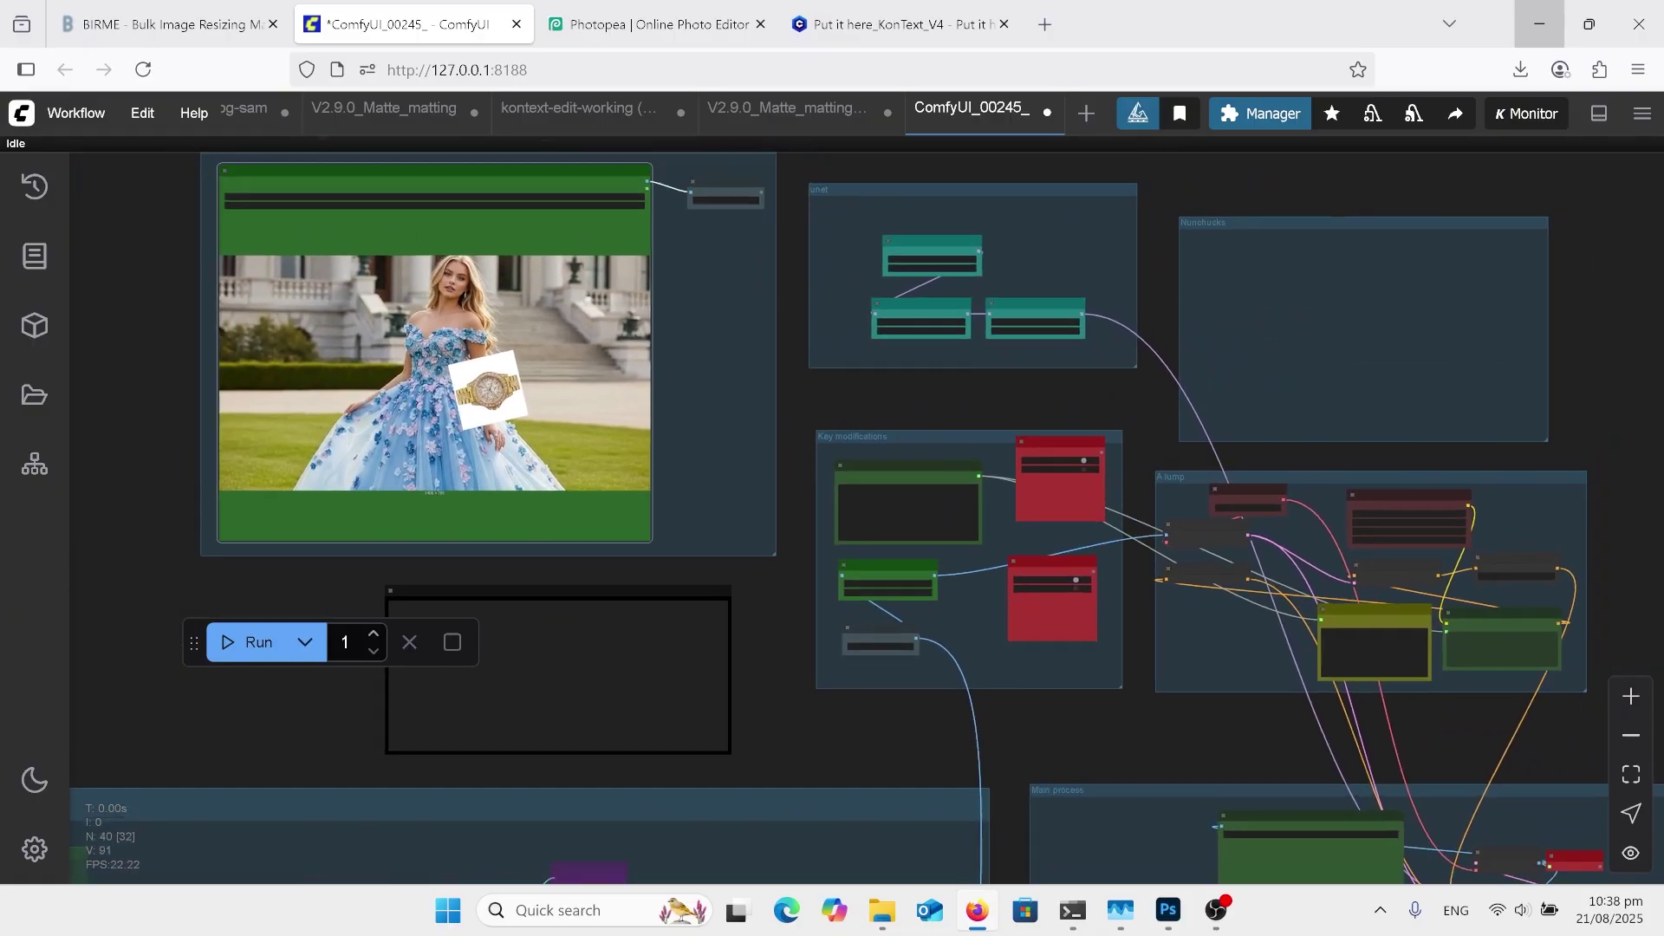
{"action": "scroll", "coordinate": [957, 256], "scroll_direction": "up", "scroll_amount": 12}
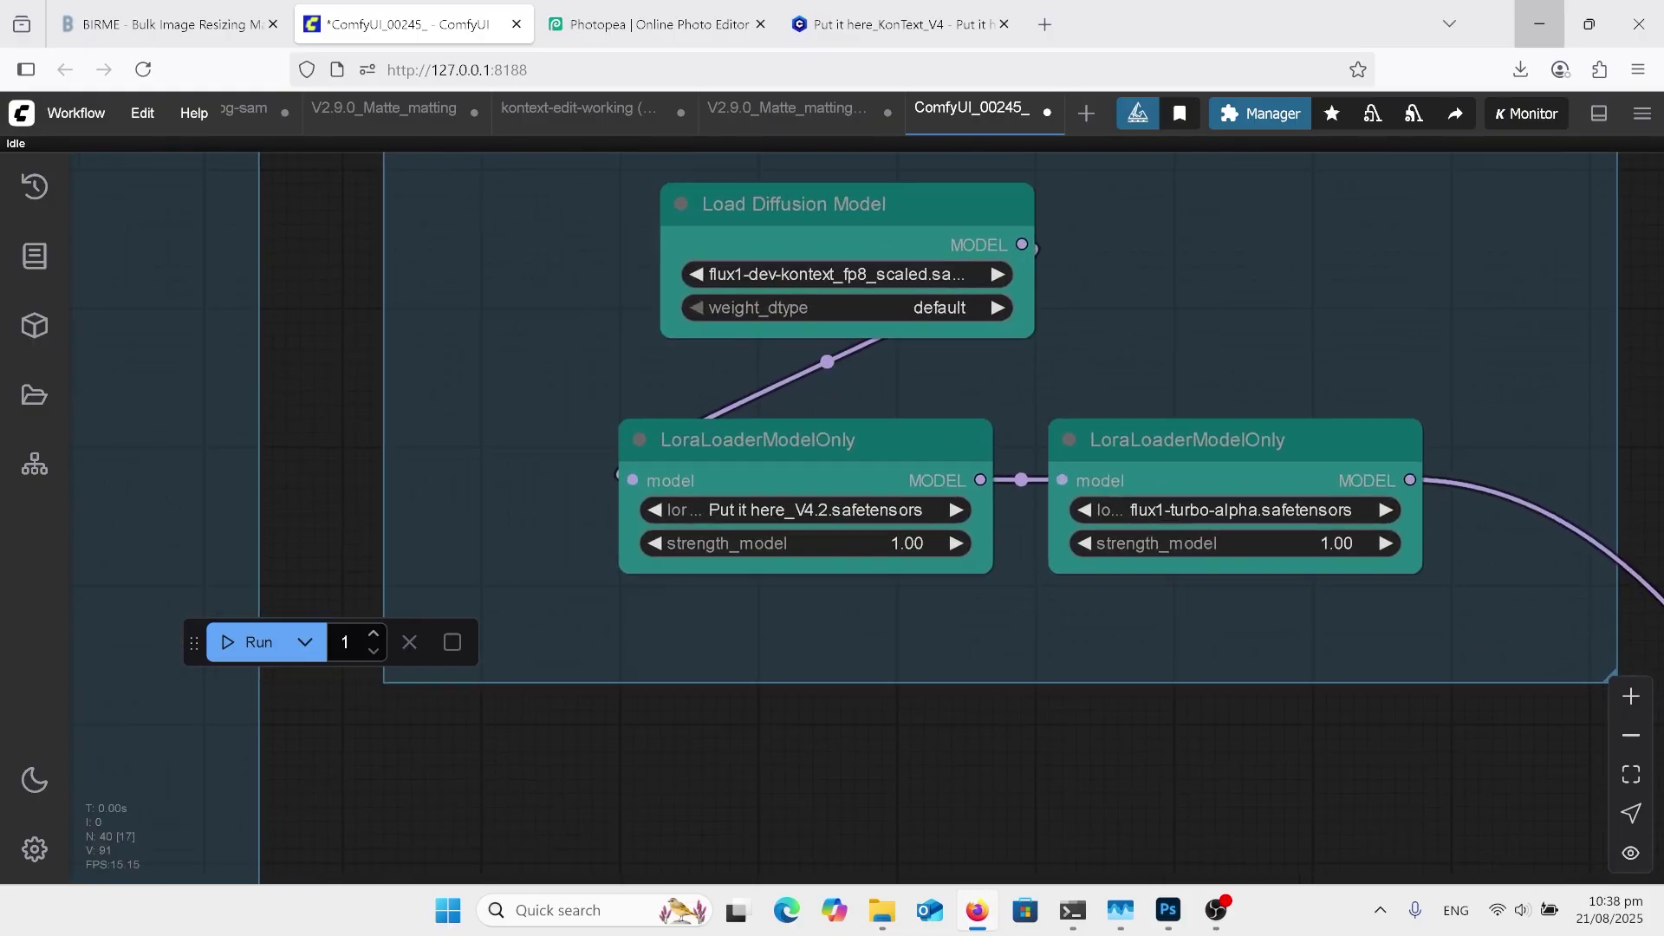
{"action": "scroll", "coordinate": [951, 374], "scroll_direction": "up", "scroll_amount": 2}
{"action": "scroll", "coordinate": [1352, 383], "scroll_direction": "down", "scroll_amount": 1}
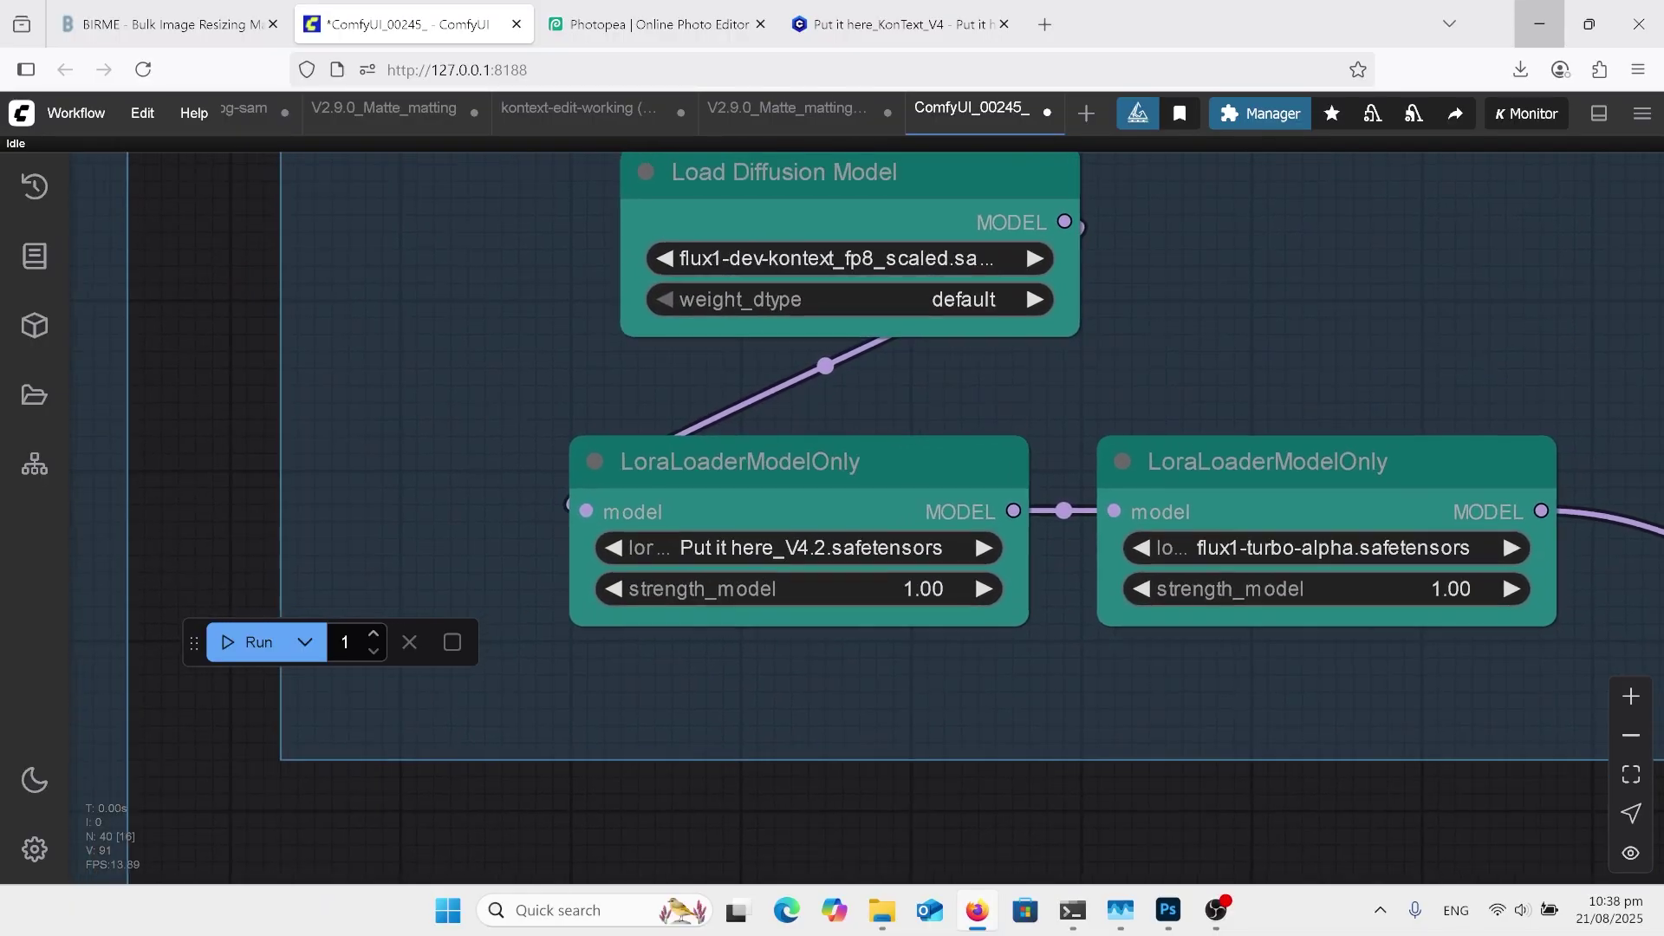
{"action": "scroll", "coordinate": [944, 598], "scroll_direction": "up", "scroll_amount": 3}
{"action": "scroll", "coordinate": [598, 338], "scroll_direction": "down", "scroll_amount": 4}
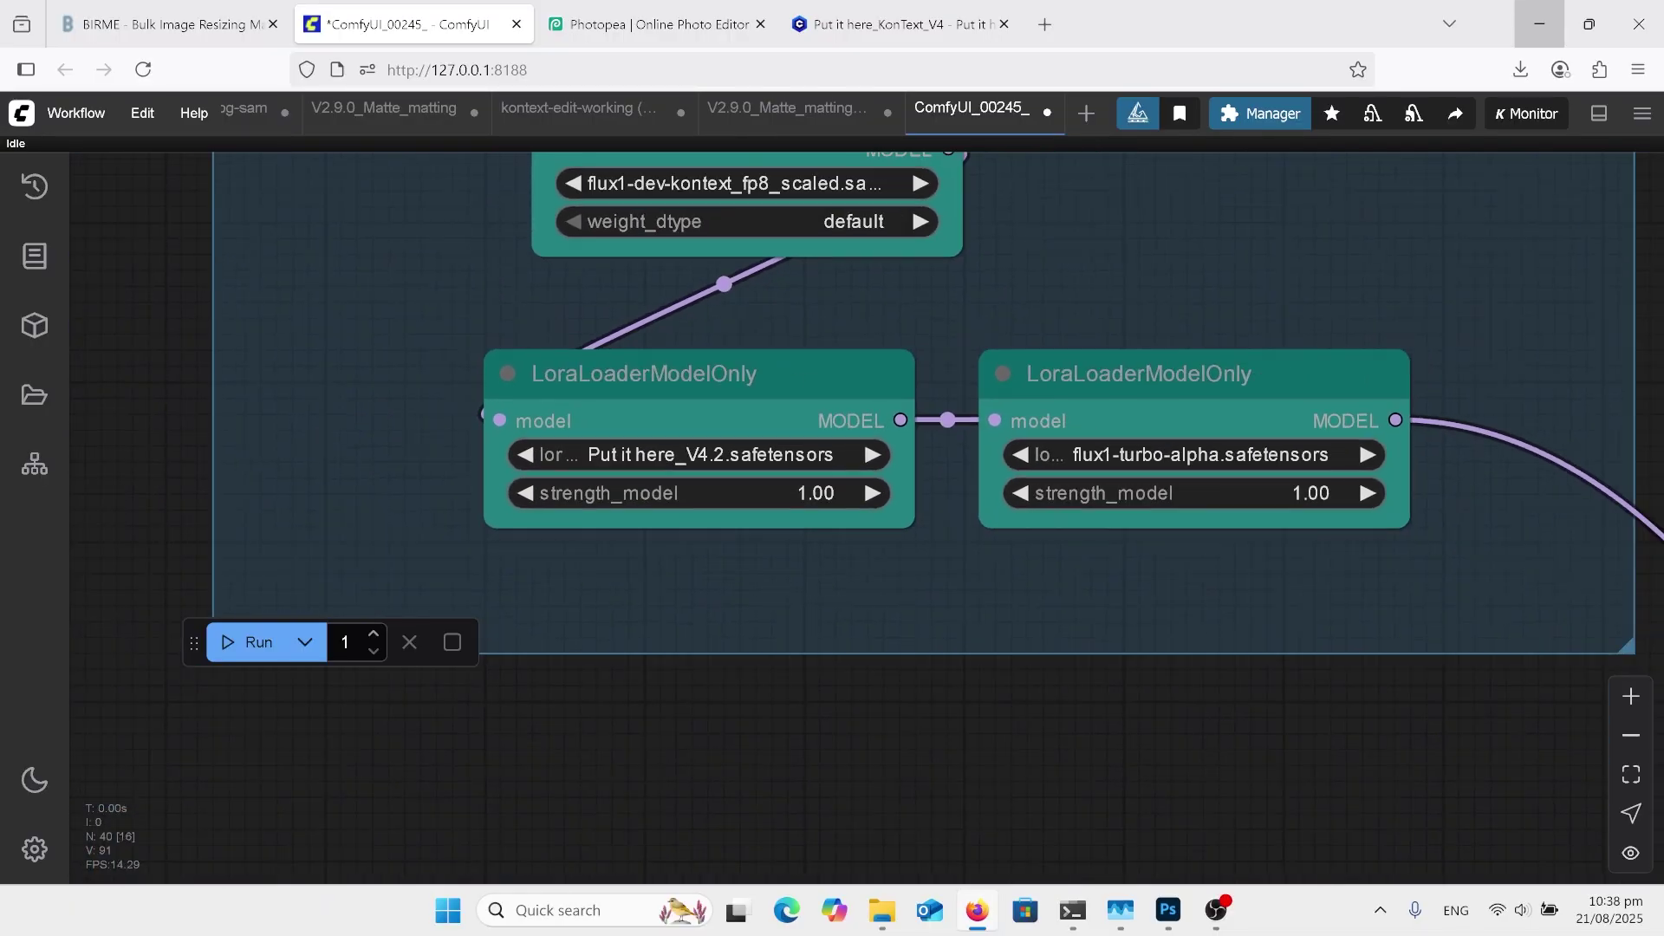
{"action": "scroll", "coordinate": [1456, 555], "scroll_direction": "up", "scroll_amount": 4}
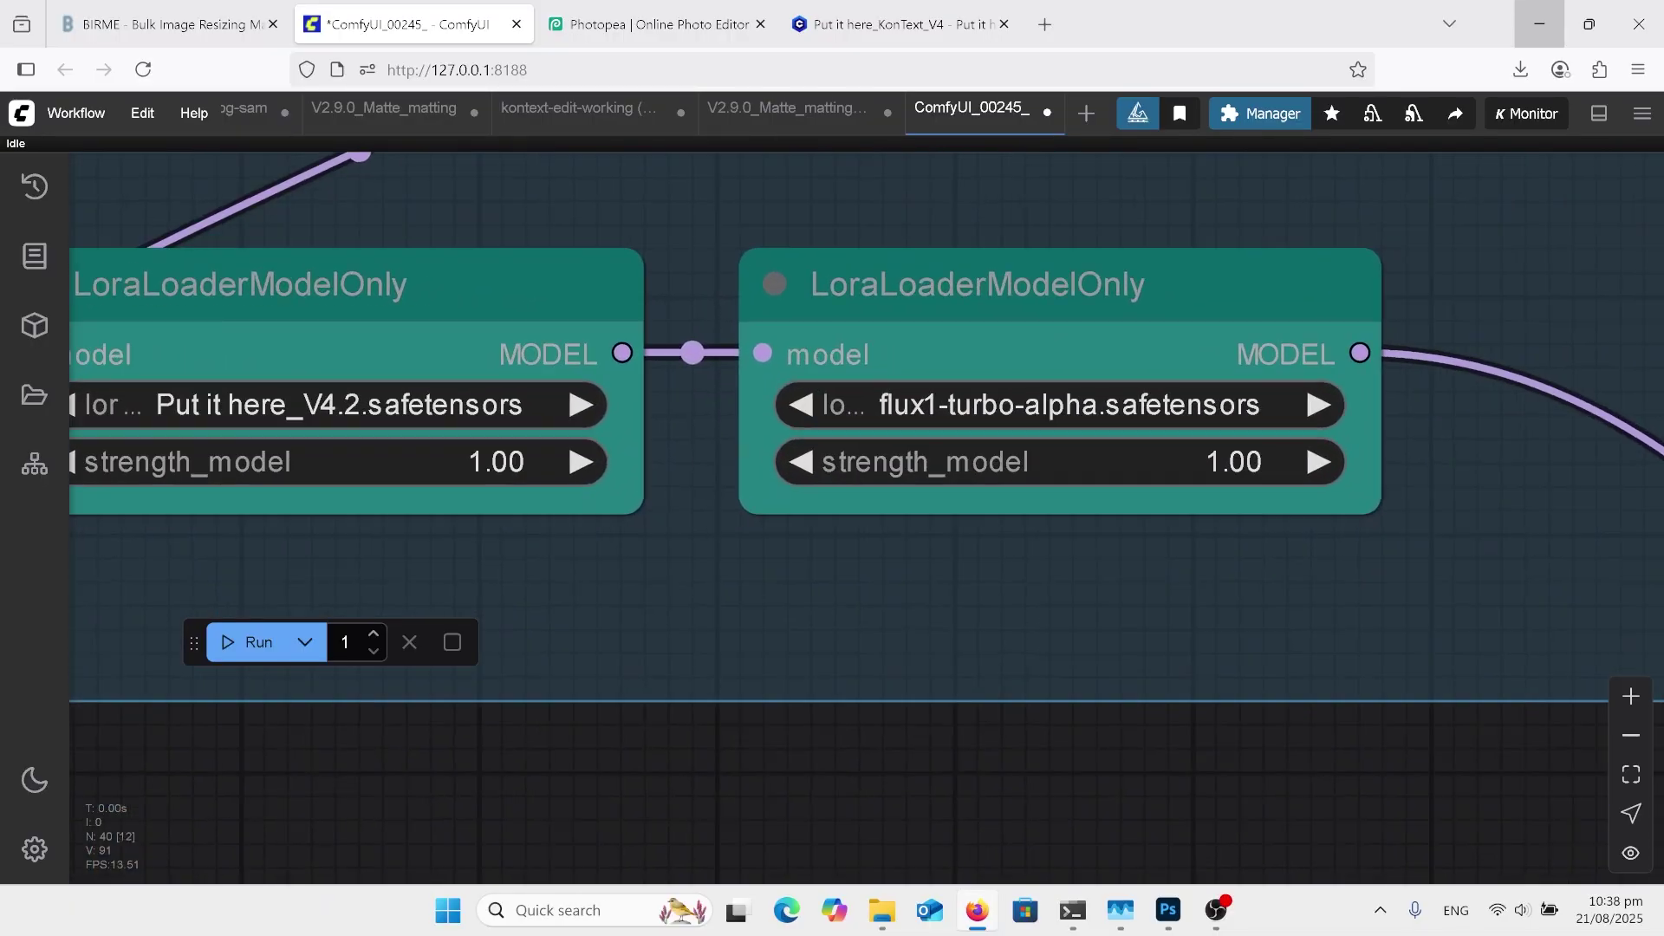
{"action": "scroll", "coordinate": [1436, 392], "scroll_direction": "down", "scroll_amount": 2}
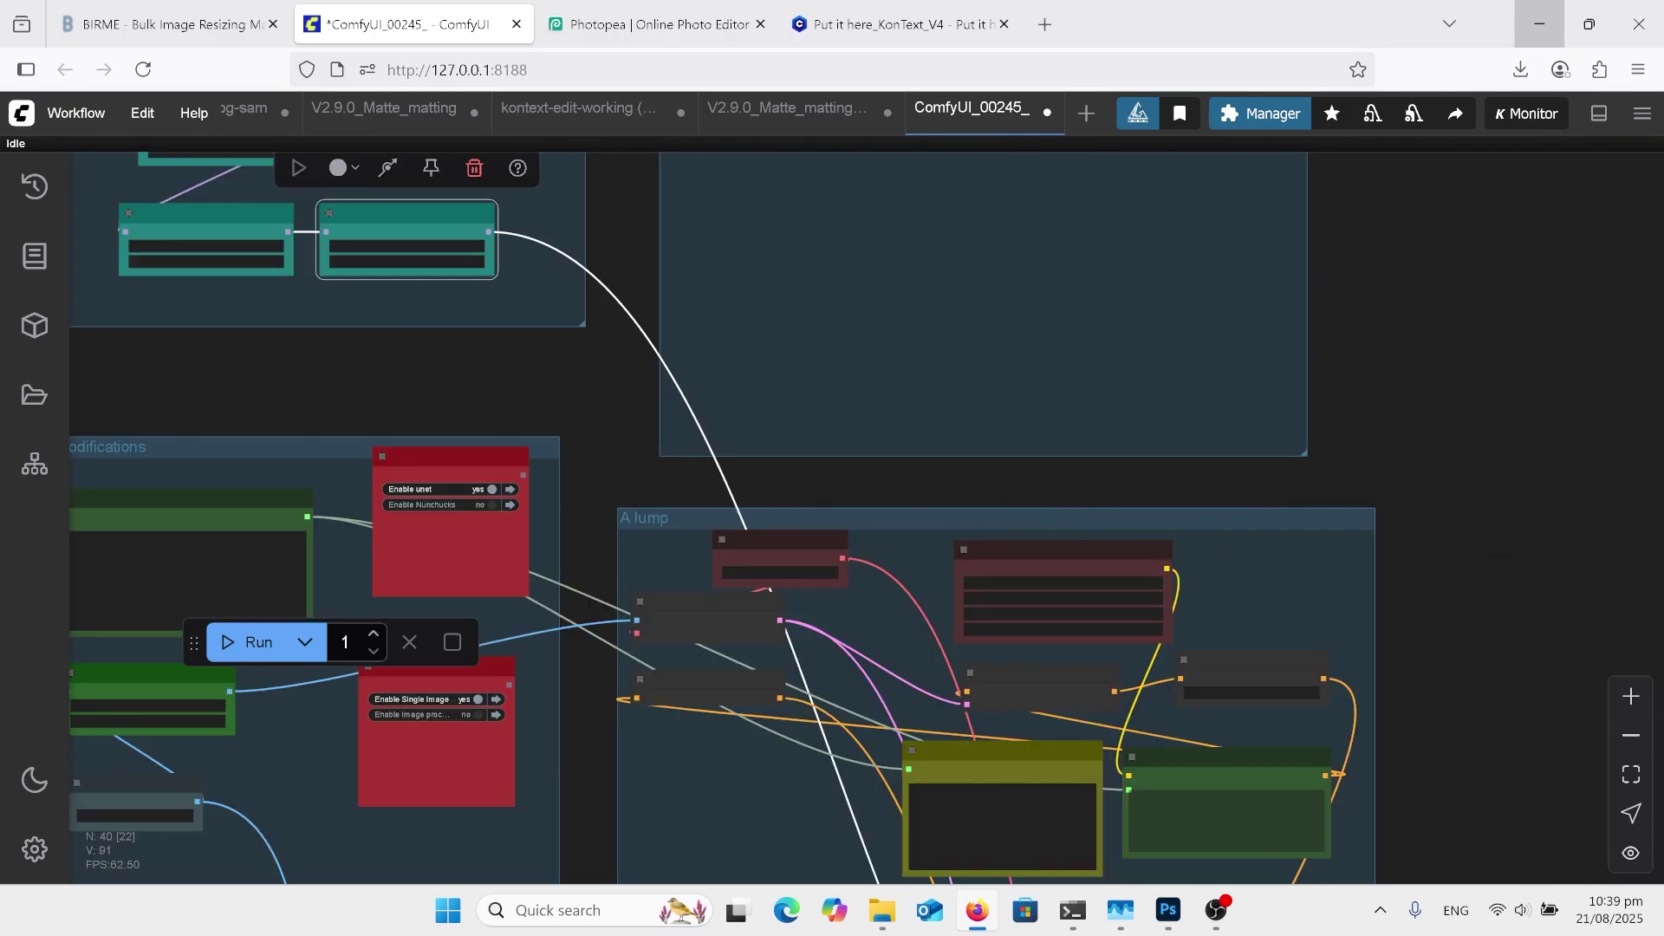
Examine the VAE and DualCLIPLoader nodes in the A lump group and read the gold watch prompt in the Text node.
{"action": "scroll", "coordinate": [767, 608], "scroll_direction": "up", "scroll_amount": 10}
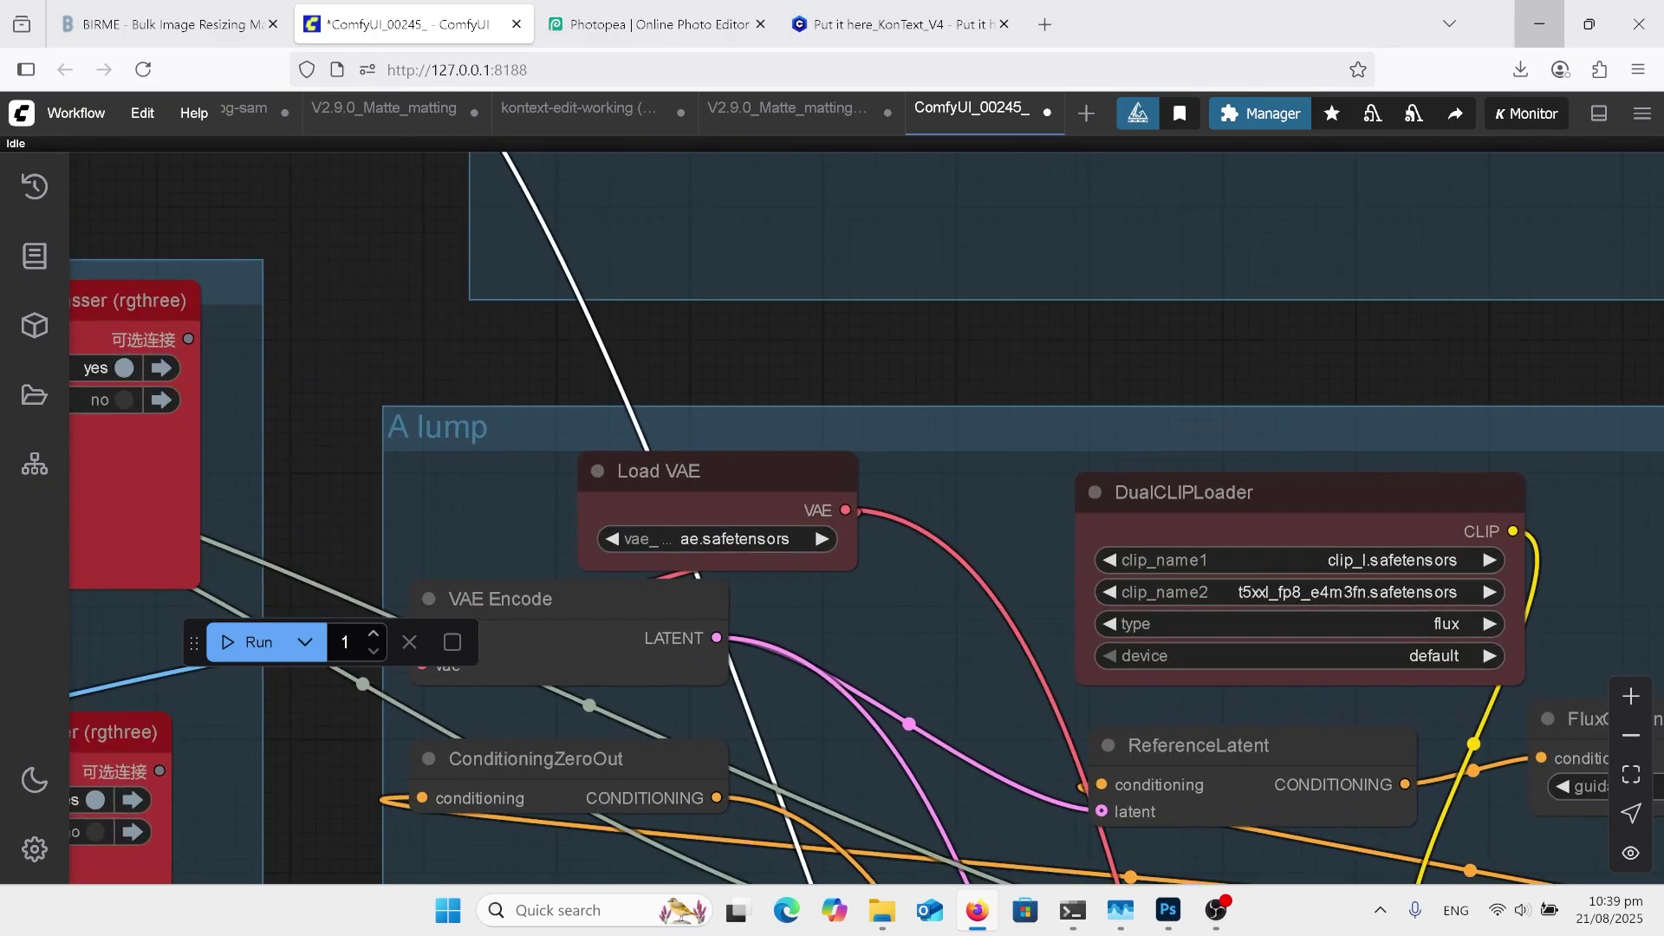
{"action": "scroll", "coordinate": [641, 350], "scroll_direction": "down", "scroll_amount": 4}
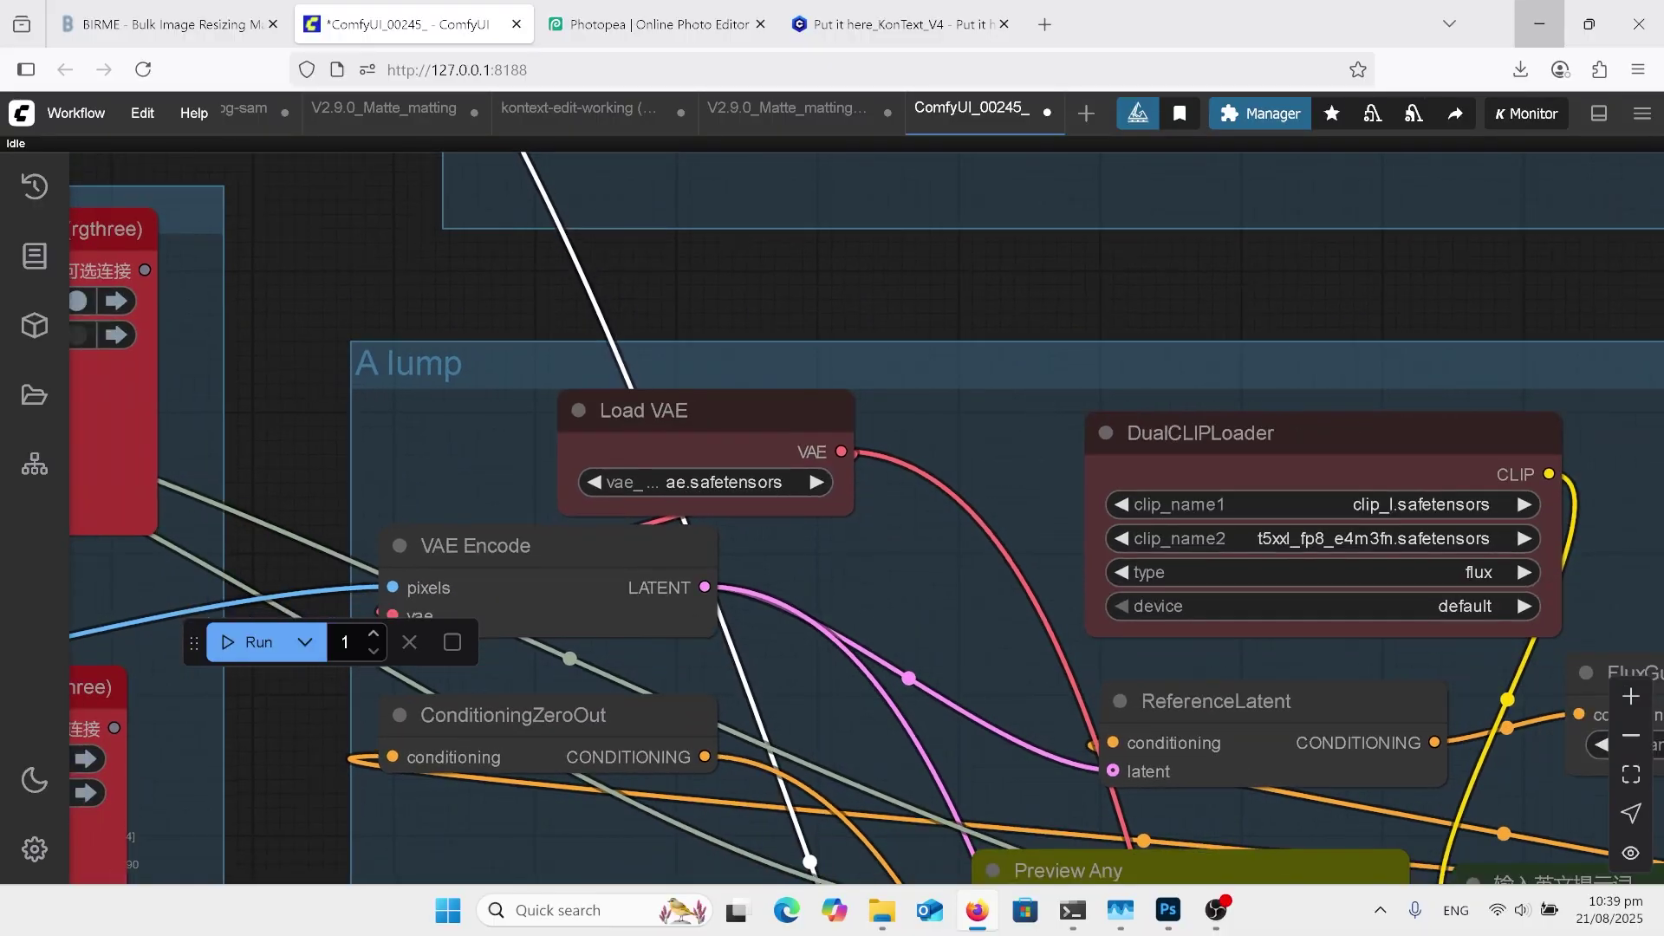
{"action": "scroll", "coordinate": [1372, 552], "scroll_direction": "up", "scroll_amount": 4}
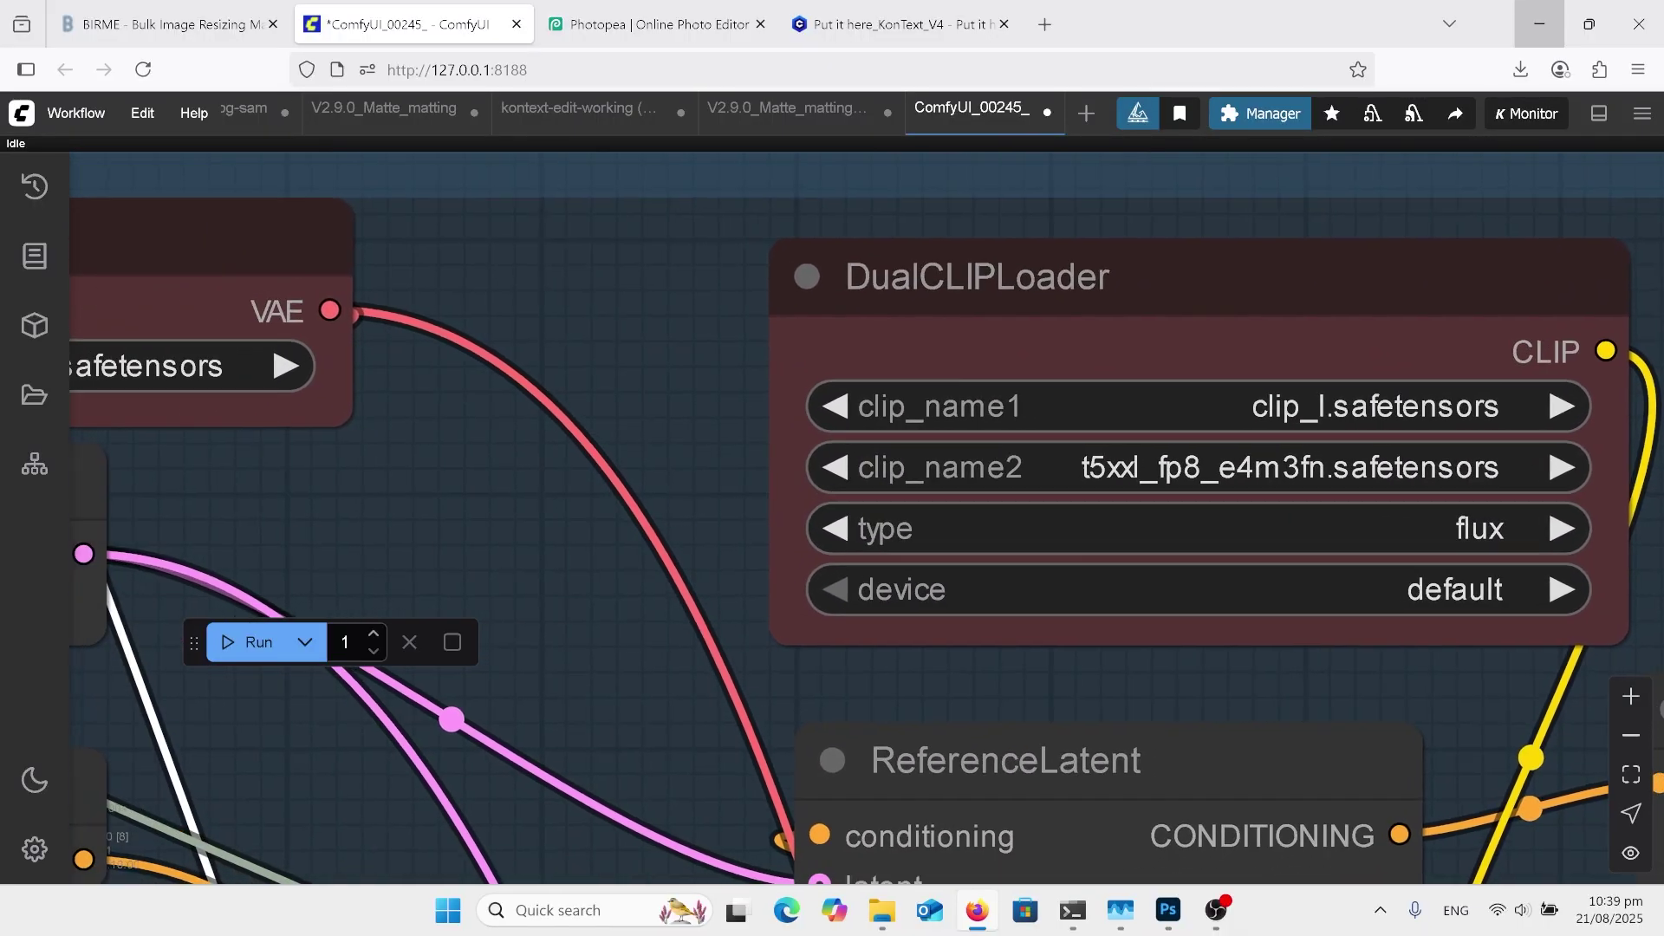
{"action": "scroll", "coordinate": [832, 485], "scroll_direction": "down", "scroll_amount": 8}
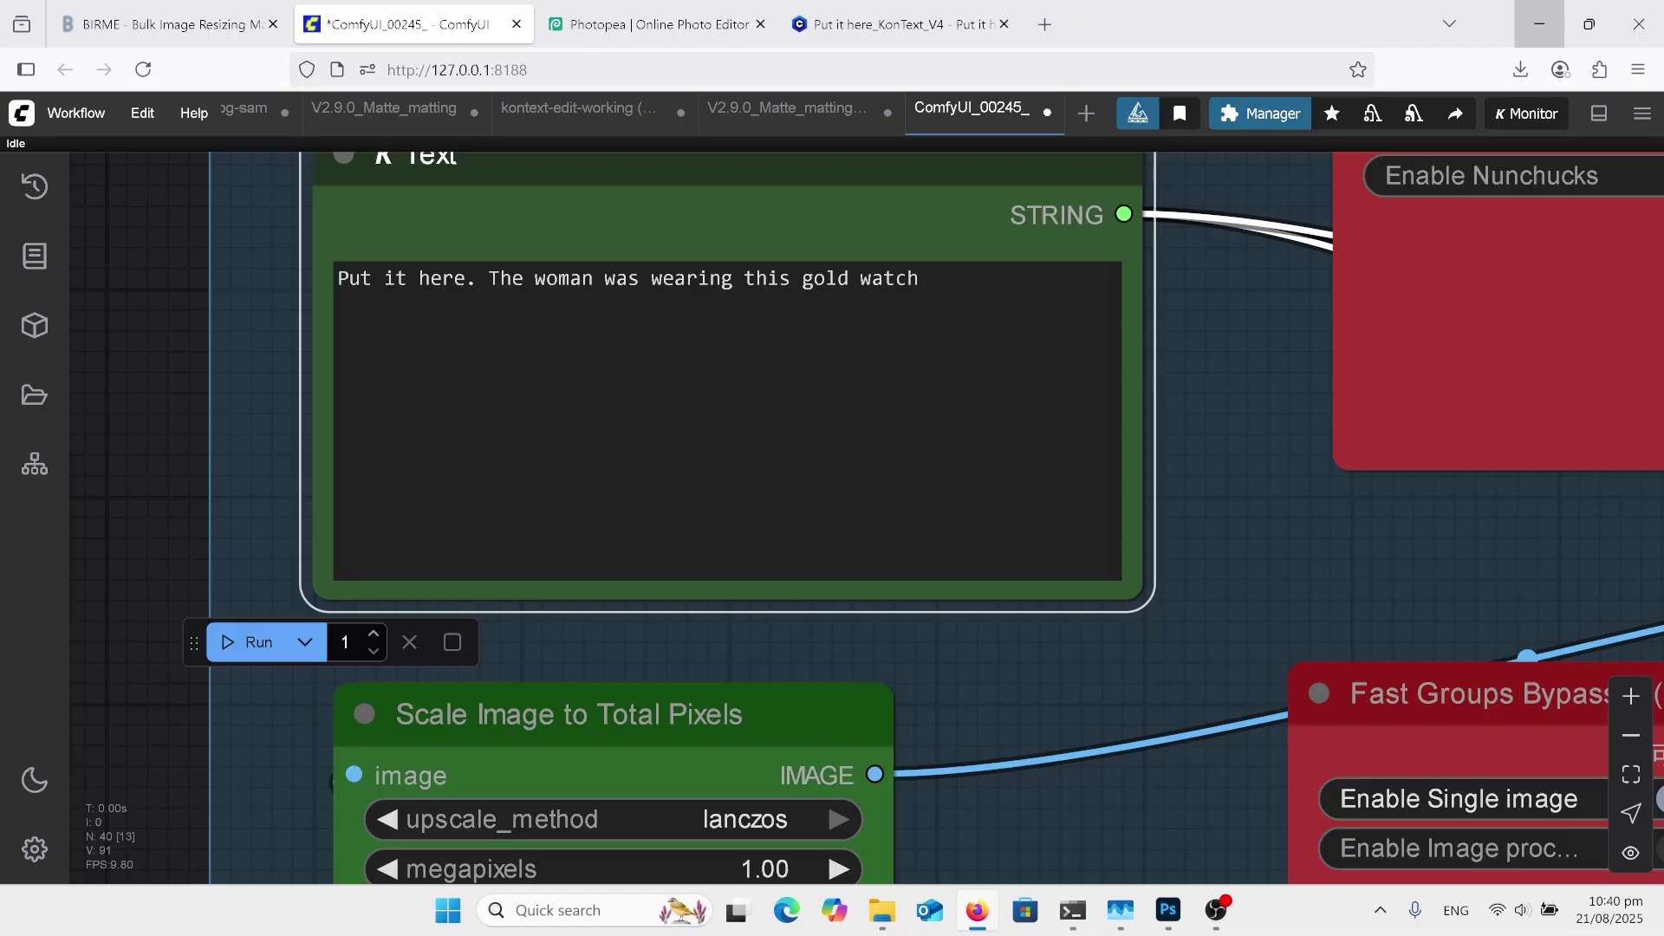
{"action": "scroll", "coordinate": [974, 270], "scroll_direction": "down", "scroll_amount": 7}
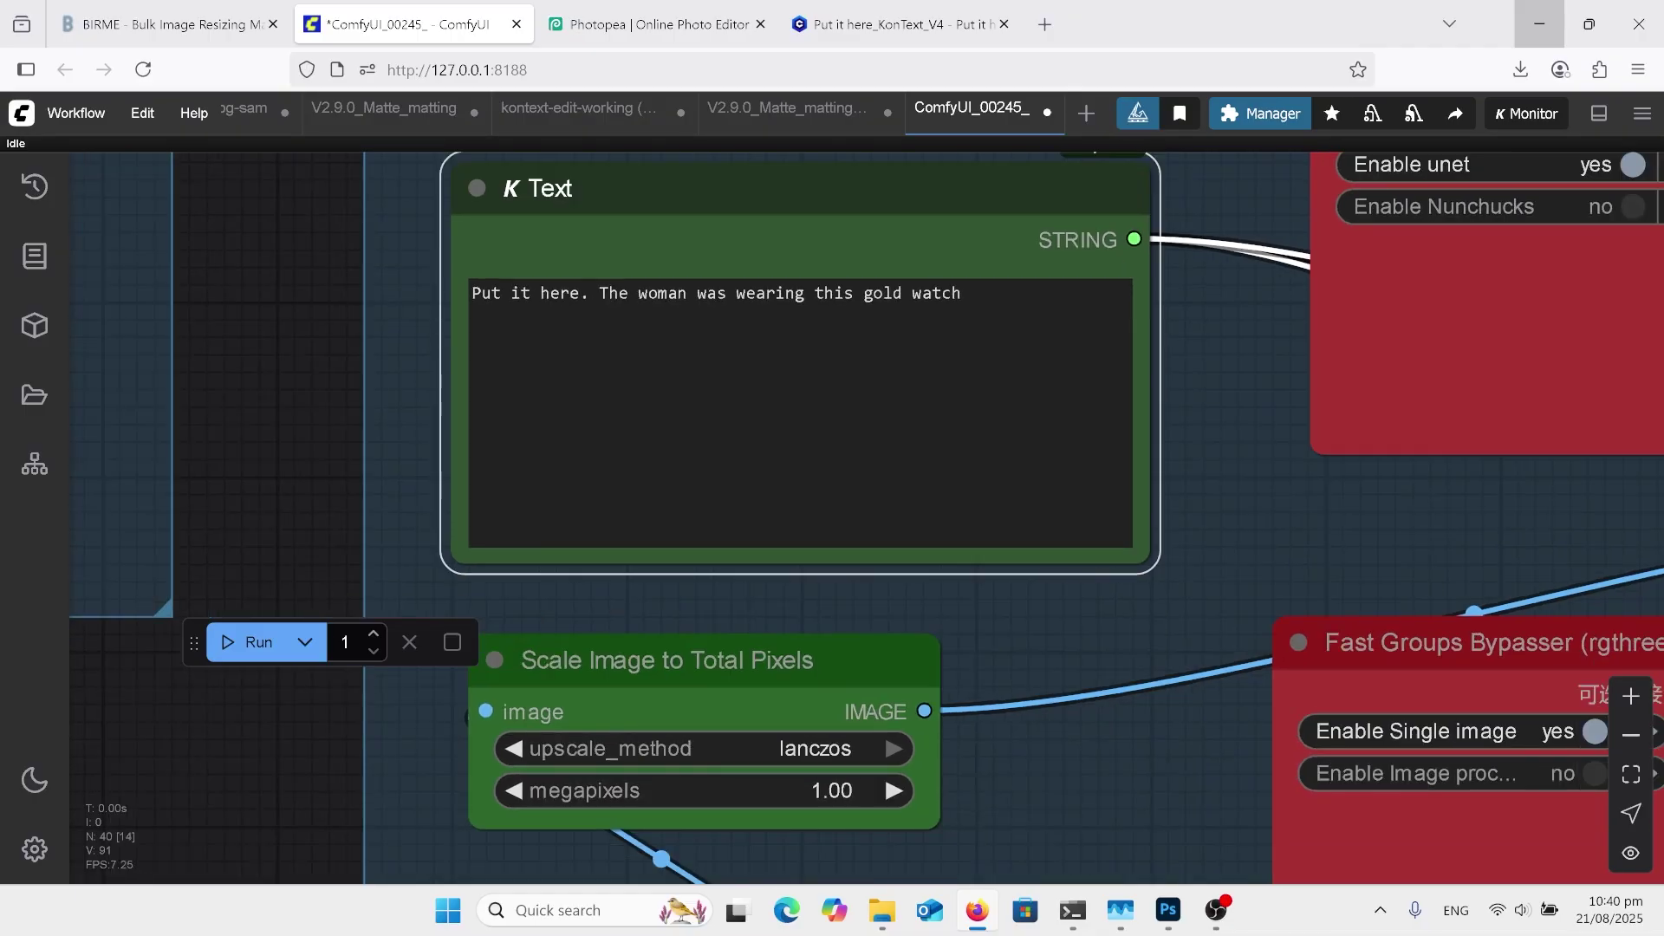
{"action": "scroll", "coordinate": [1038, 202], "scroll_direction": "down", "scroll_amount": 3}
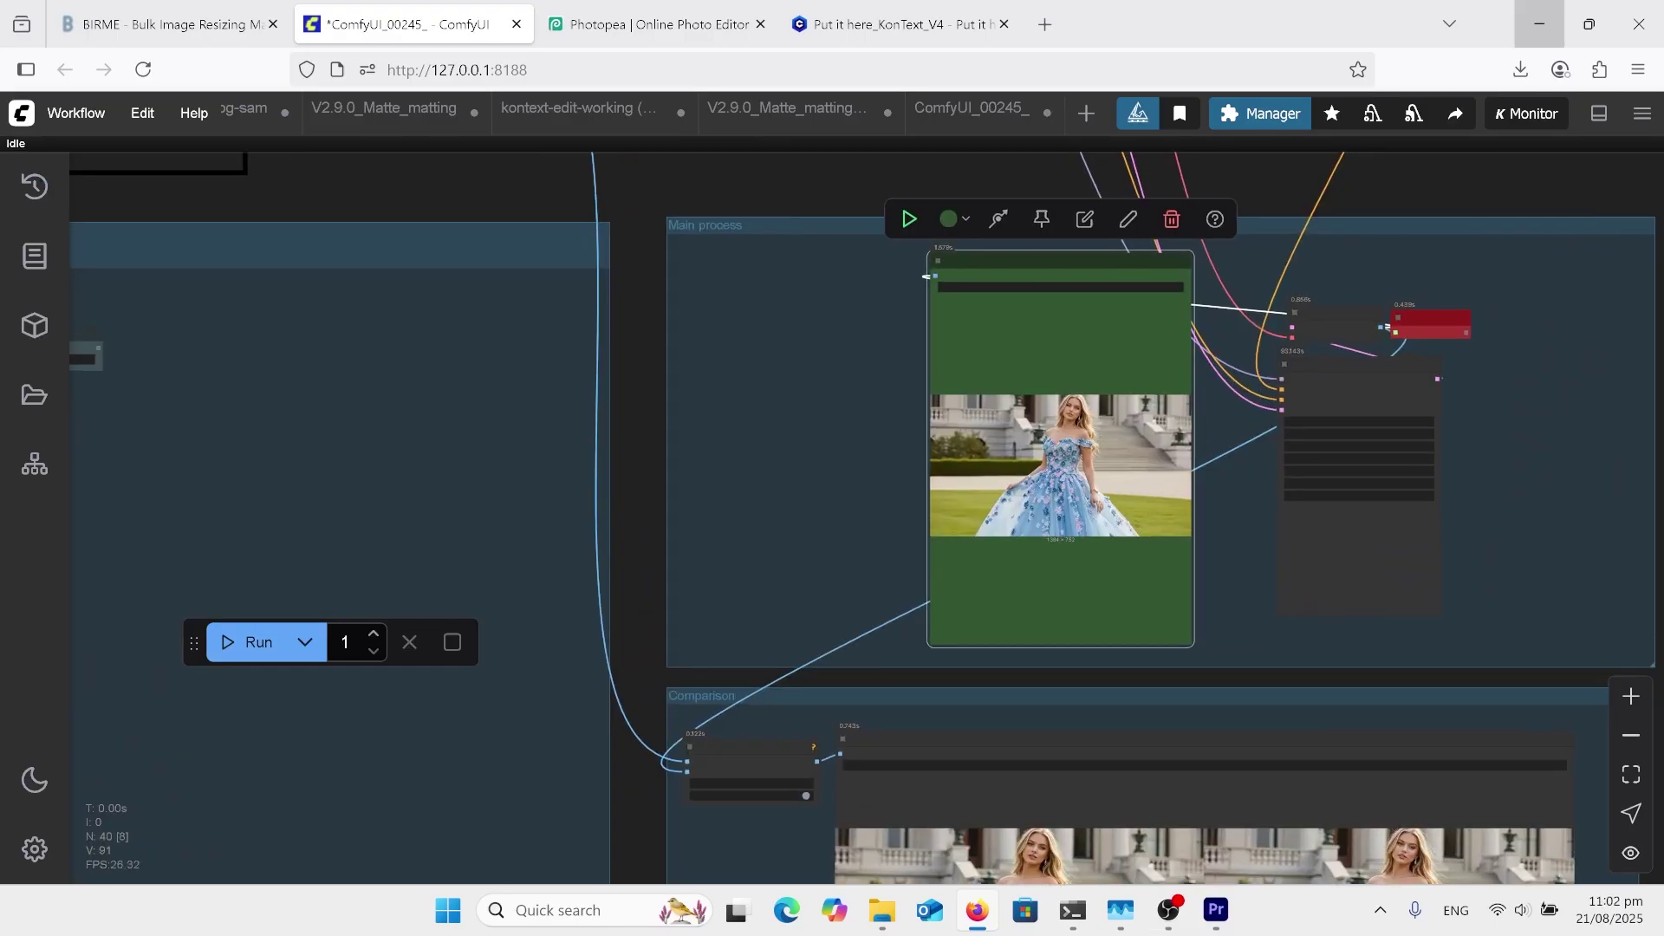
Inspect the generated image in the Main process group up close, focusing on the watch on the woman's wrist.
{"action": "scroll", "coordinate": [1204, 476], "scroll_direction": "up", "scroll_amount": 6}
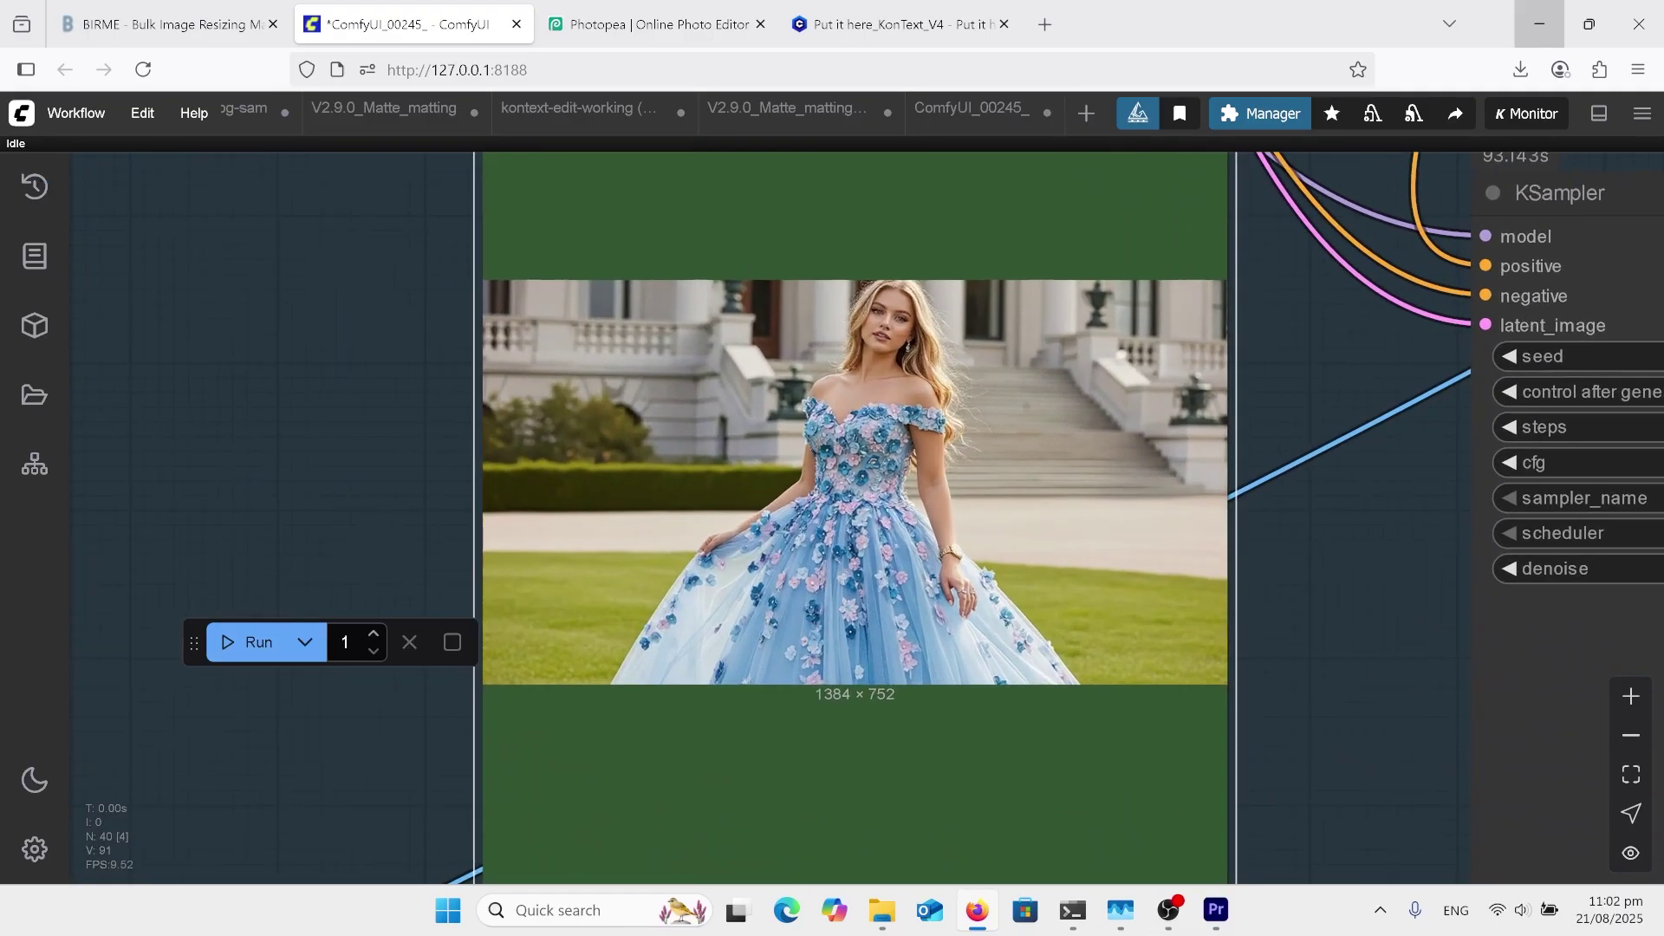
{"action": "scroll", "coordinate": [928, 518], "scroll_direction": "up", "scroll_amount": 5}
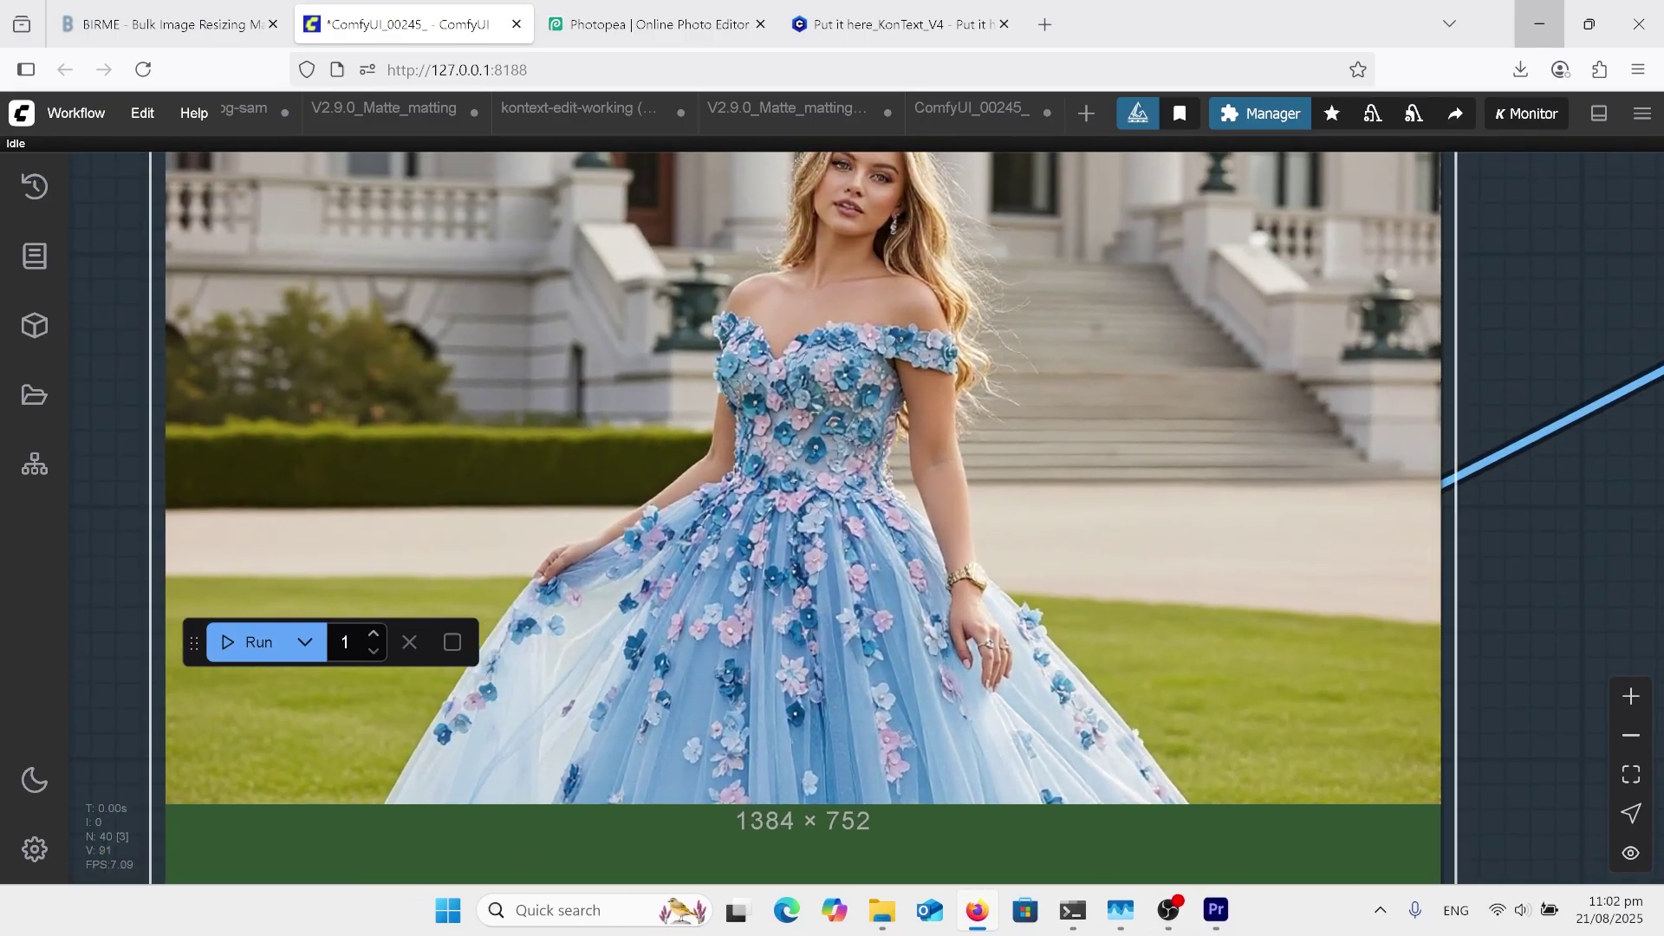
{"action": "scroll", "coordinate": [877, 343], "scroll_direction": "up", "scroll_amount": 2}
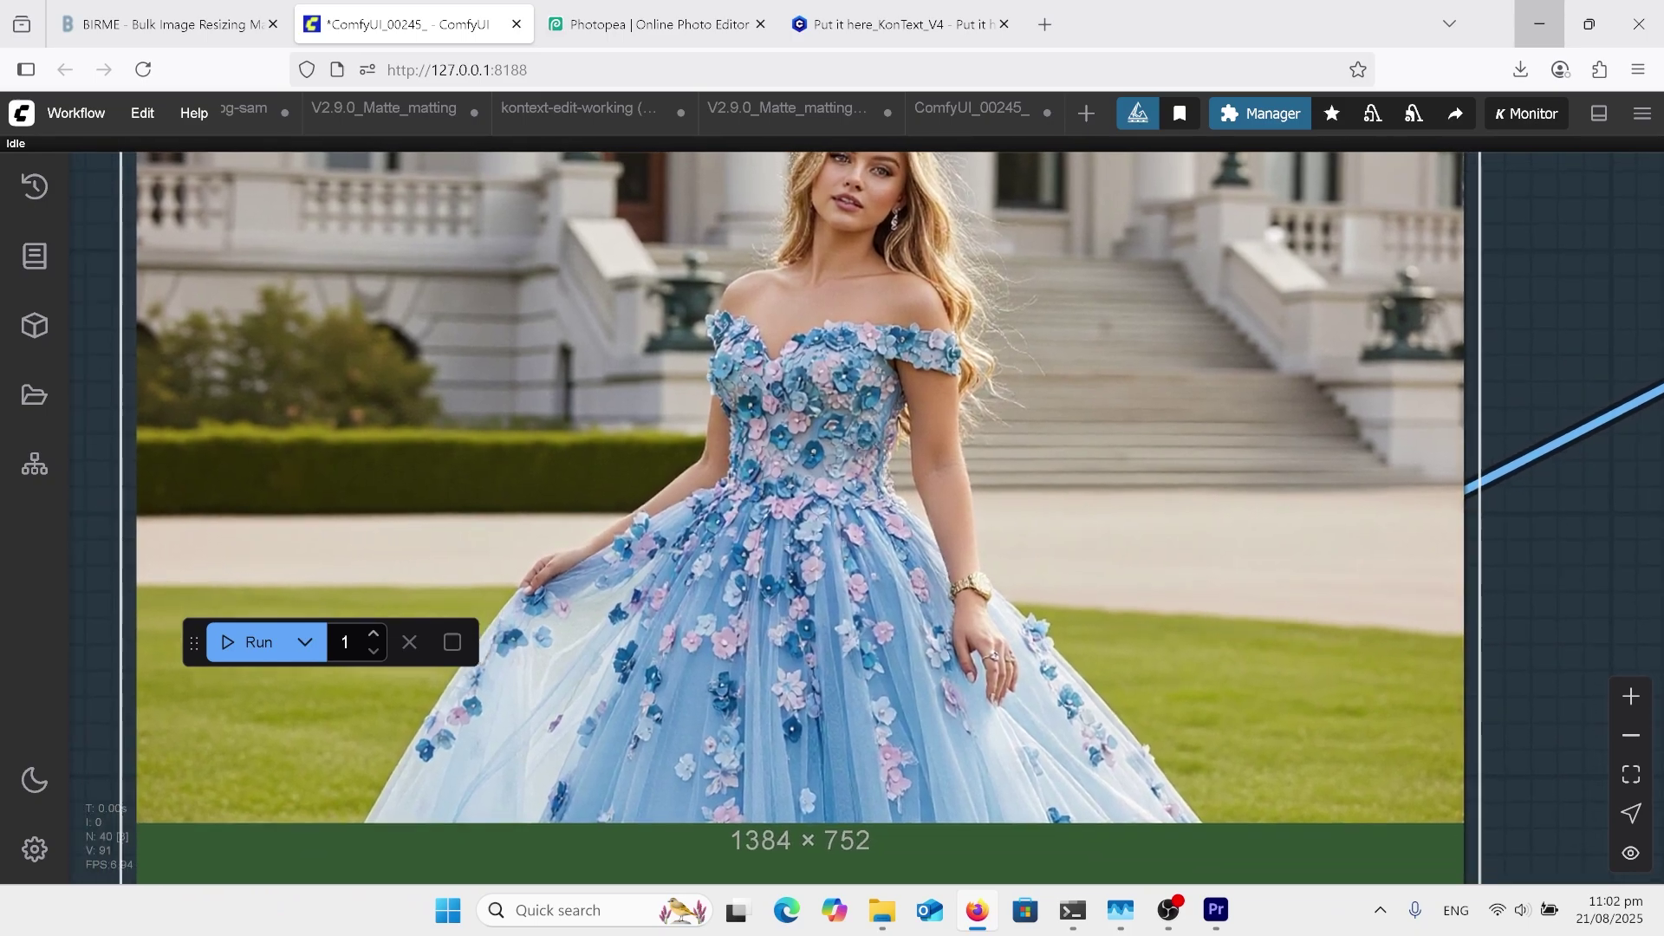
{"action": "scroll", "coordinate": [1209, 247], "scroll_direction": "down", "scroll_amount": 8}
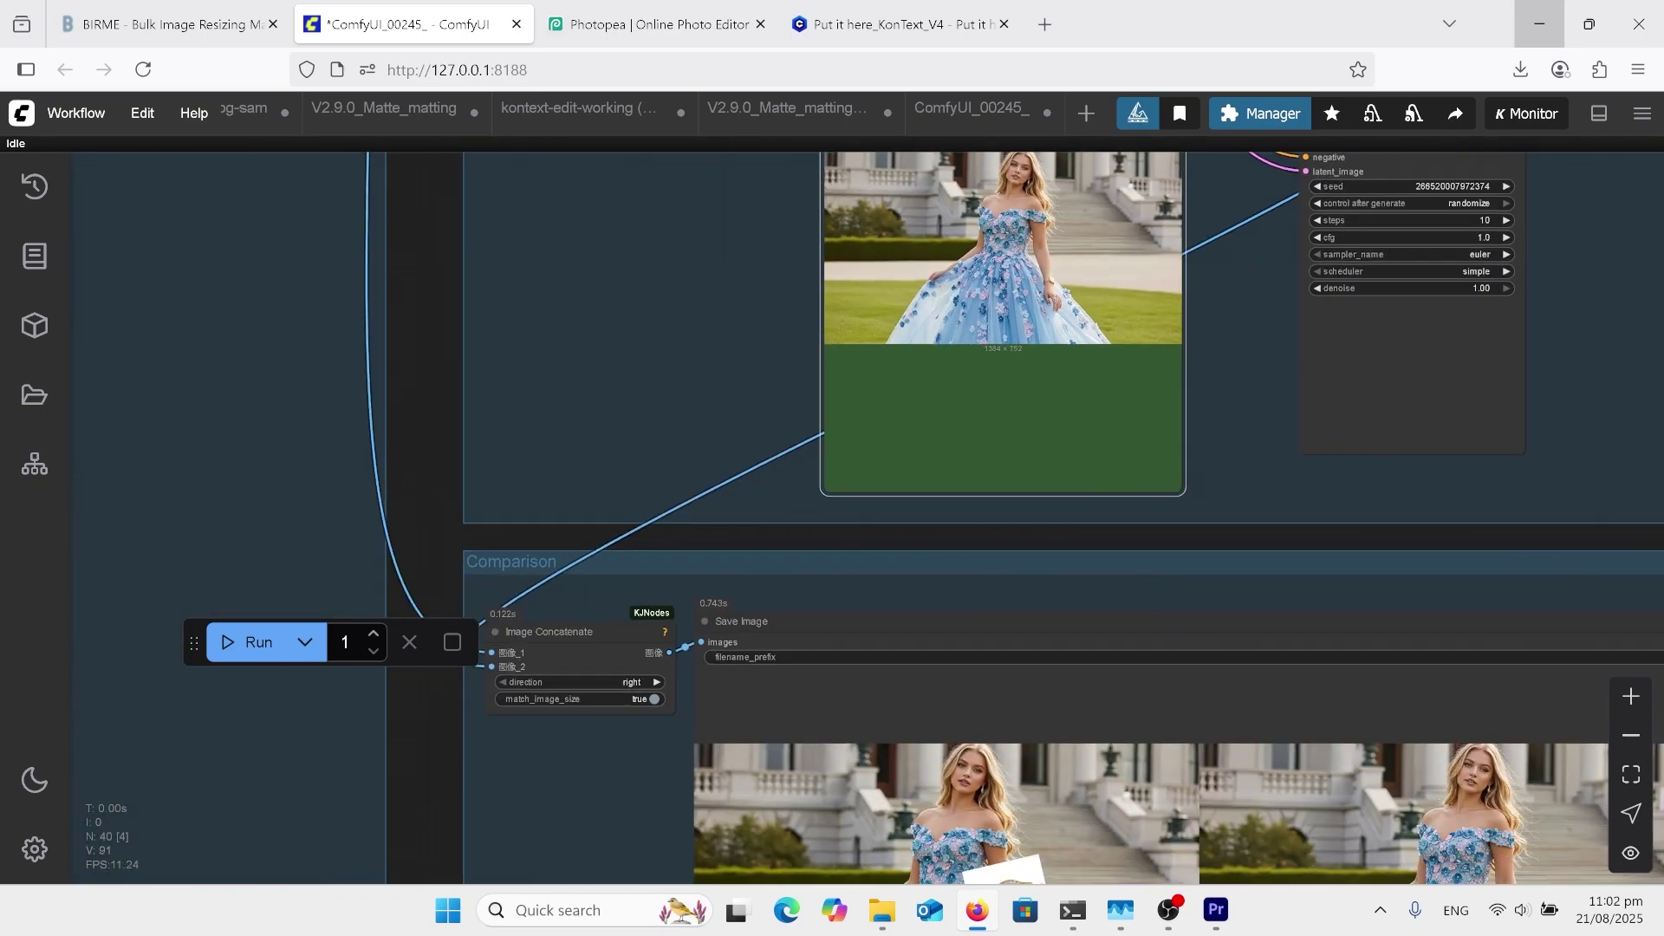
Compare the original and generated images side by side in the Comparison group's Save Image node.
{"action": "scroll", "coordinate": [1213, 486], "scroll_direction": "down", "scroll_amount": 2}
{"action": "left_click_drag", "start_coordinate": [1213, 485], "coordinate": [1097, 258]}
{"action": "left_click", "coordinate": [1050, 669]}
{"action": "scroll", "coordinate": [1051, 669], "scroll_direction": "up", "scroll_amount": 7}
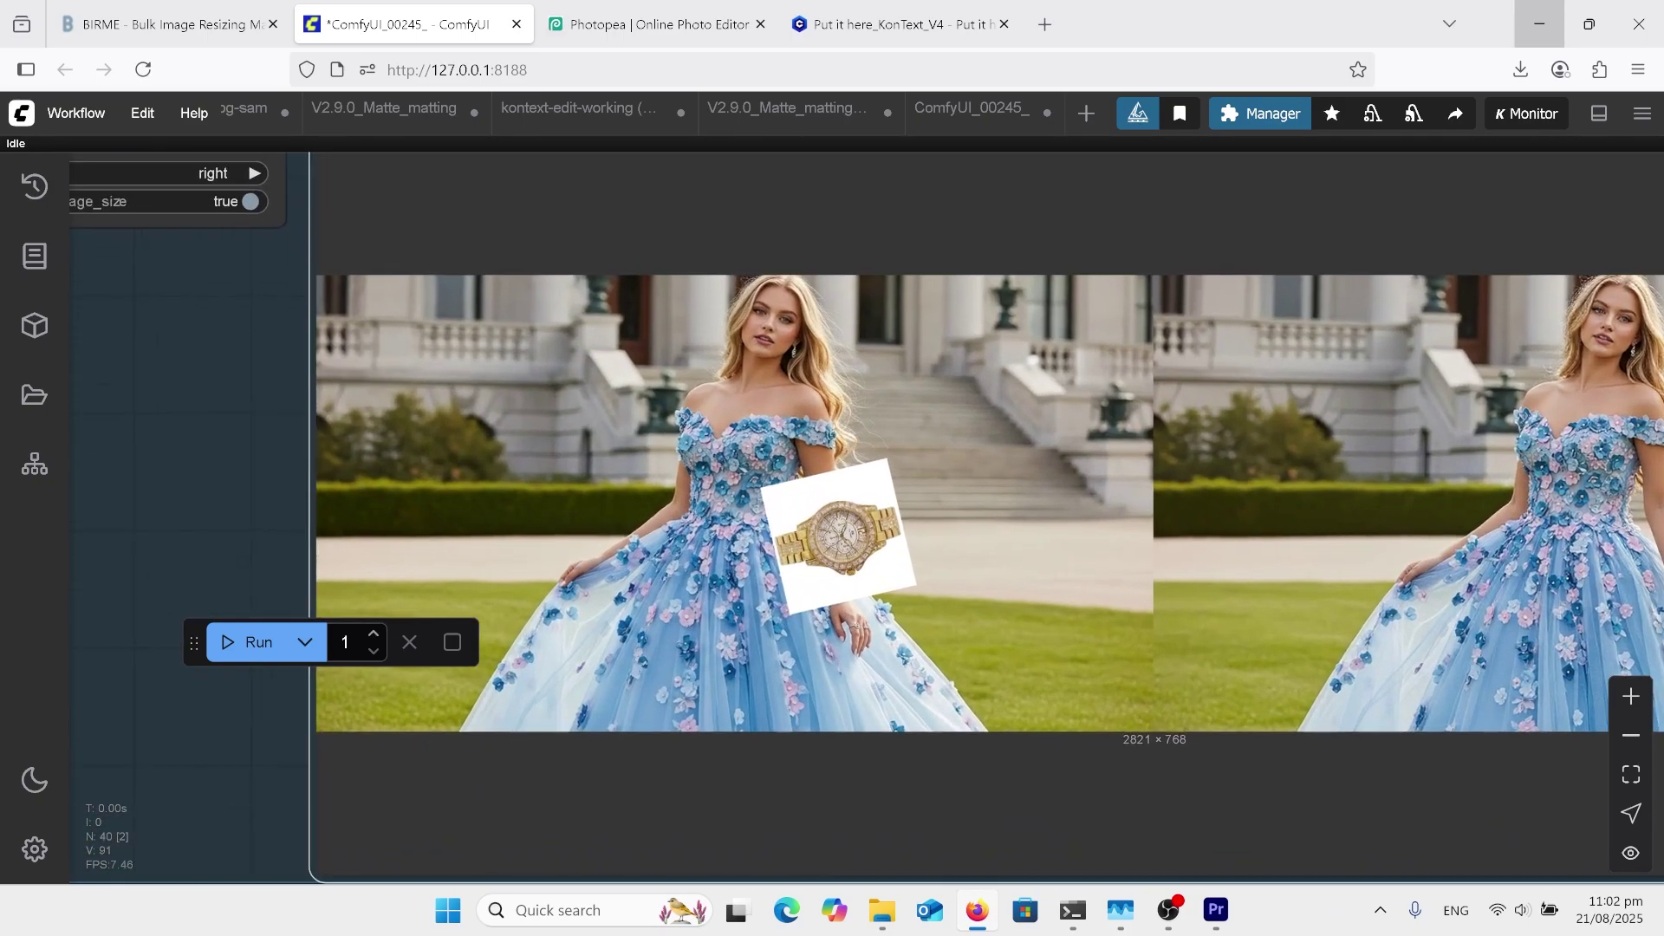
{"action": "scroll", "coordinate": [832, 563], "scroll_direction": "down", "scroll_amount": 2}
{"action": "left_click_drag", "start_coordinate": [832, 563], "coordinate": [657, 543]}
{"action": "scroll", "coordinate": [1179, 650], "scroll_direction": "down", "scroll_amount": 6}
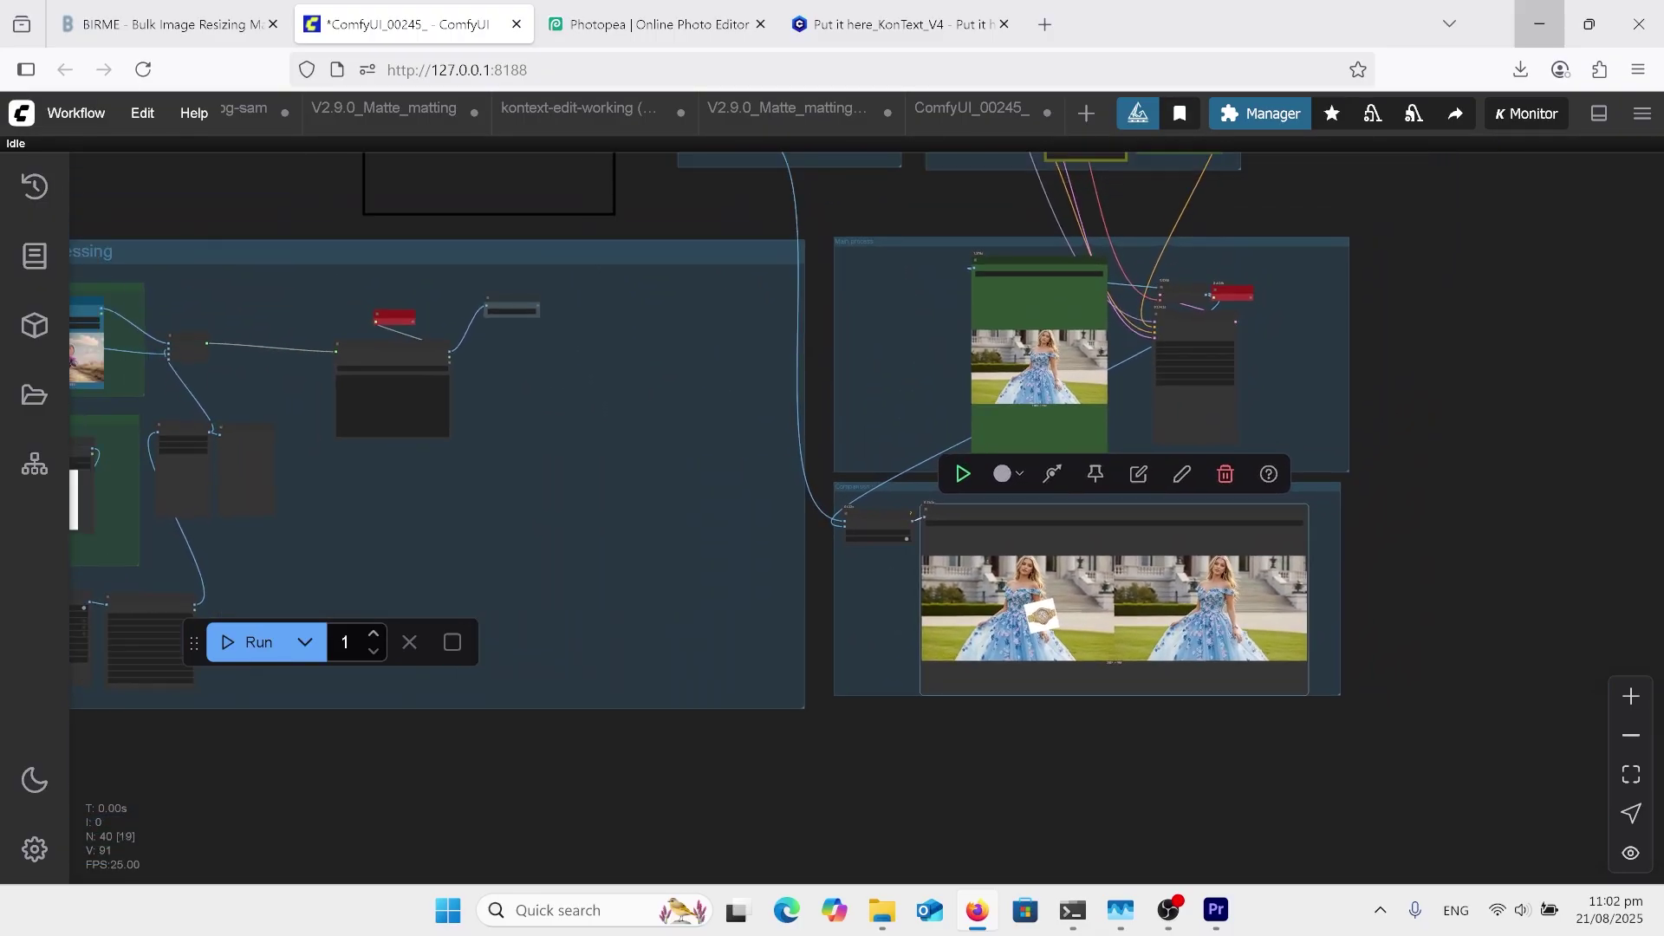
Disable the Single image group and enable the Image processing group in the lower Fast Groups Bypasser node.
{"action": "scroll", "coordinate": [902, 346], "scroll_direction": "down", "scroll_amount": 2}
{"action": "left_click_drag", "start_coordinate": [902, 347], "coordinate": [922, 523]}
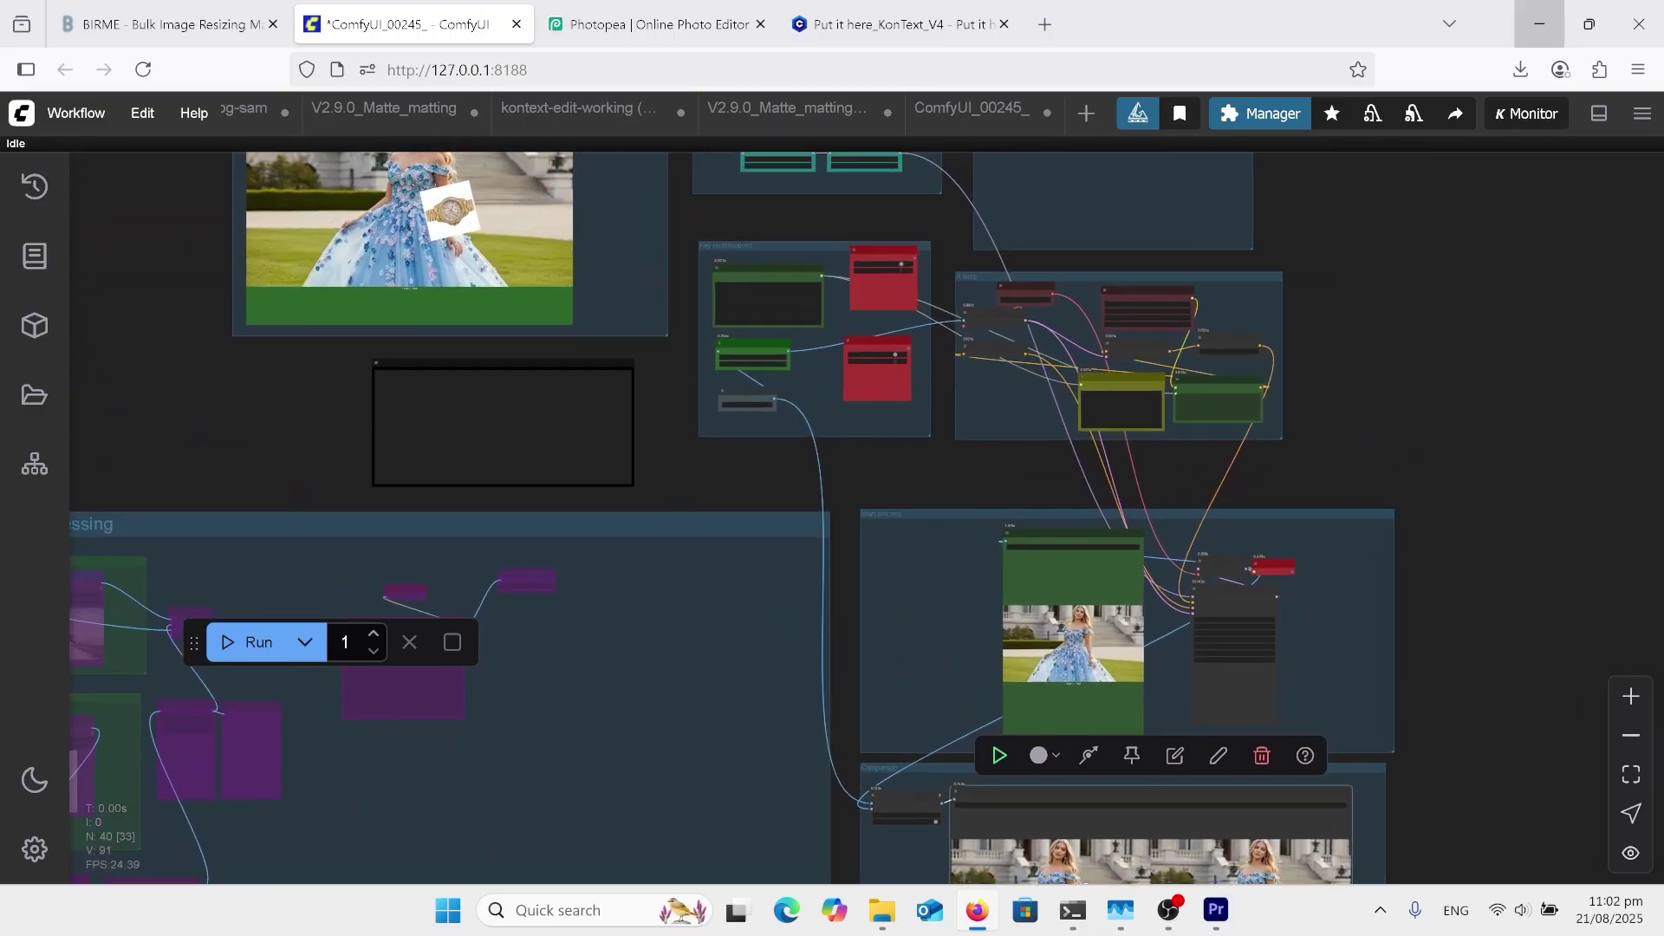
{"action": "scroll", "coordinate": [945, 485], "scroll_direction": "down", "scroll_amount": 2}
{"action": "left_click_drag", "start_coordinate": [945, 486], "coordinate": [1012, 570]}
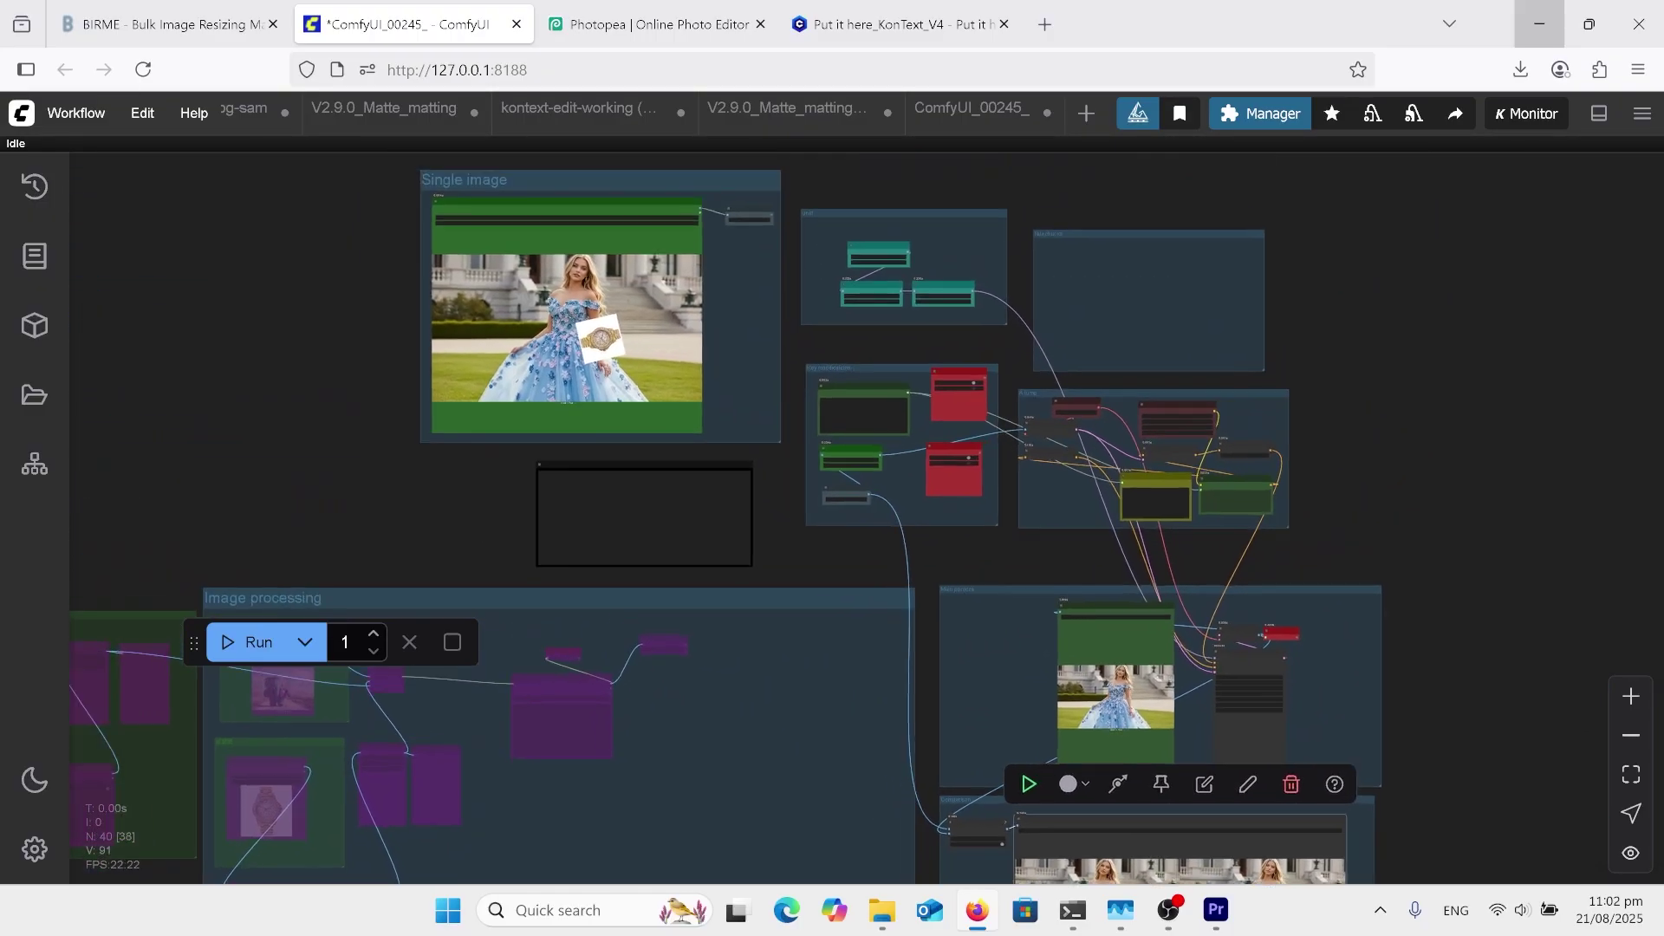
{"action": "scroll", "coordinate": [776, 312], "scroll_direction": "up", "scroll_amount": 5}
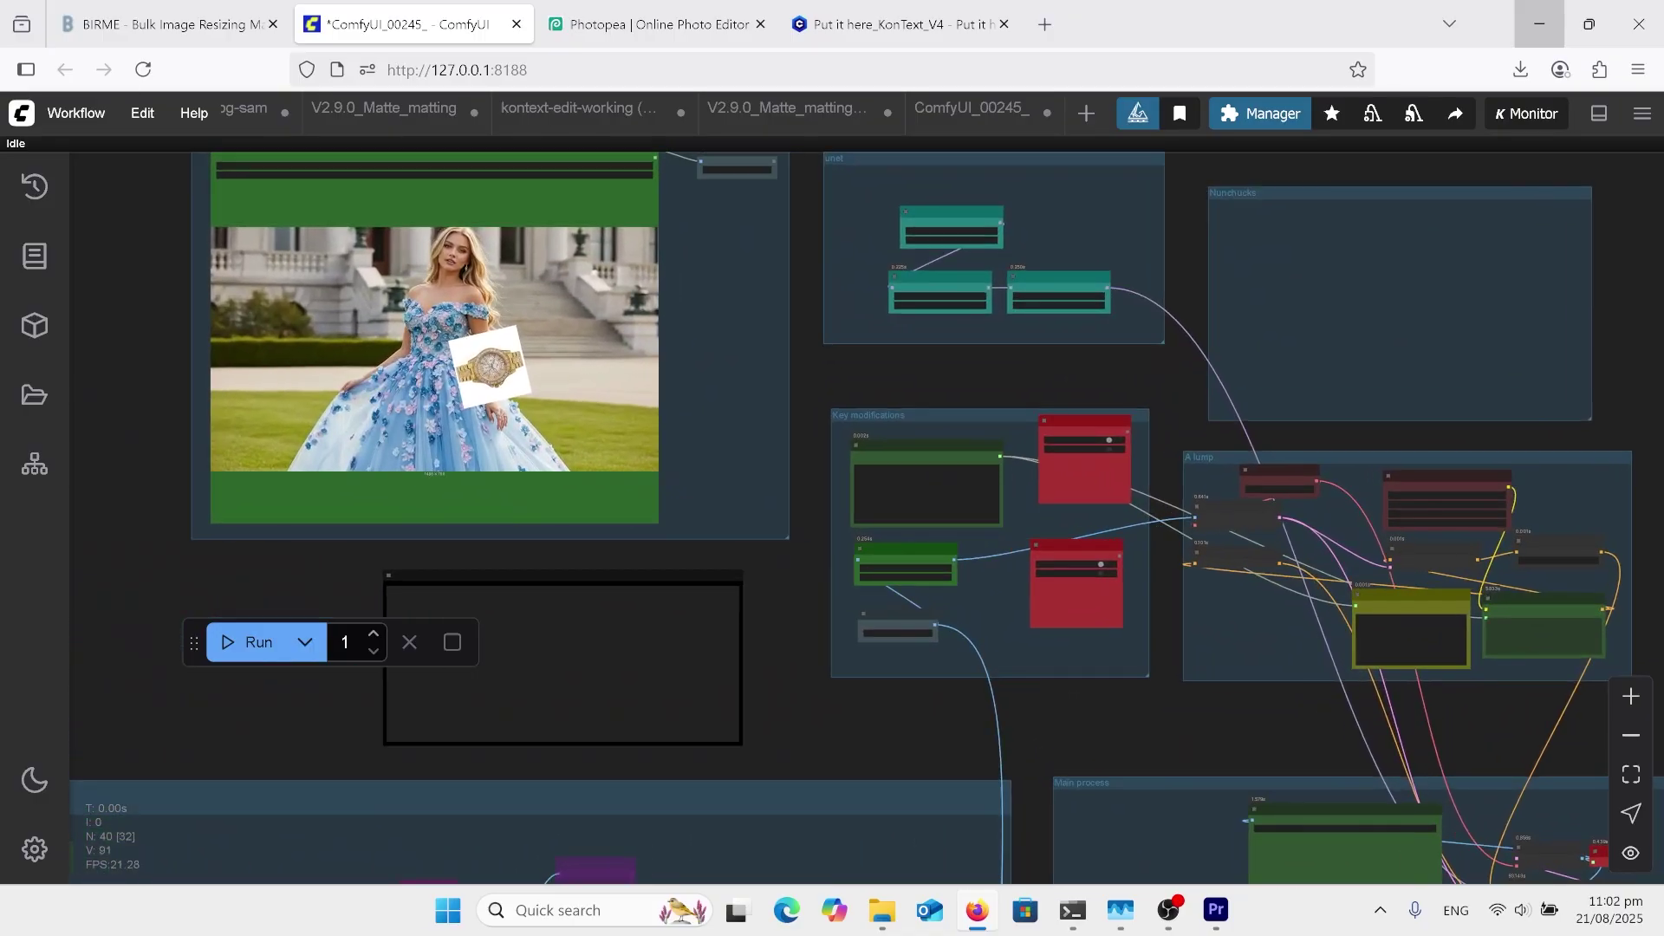
{"action": "scroll", "coordinate": [1168, 640], "scroll_direction": "up", "scroll_amount": 10}
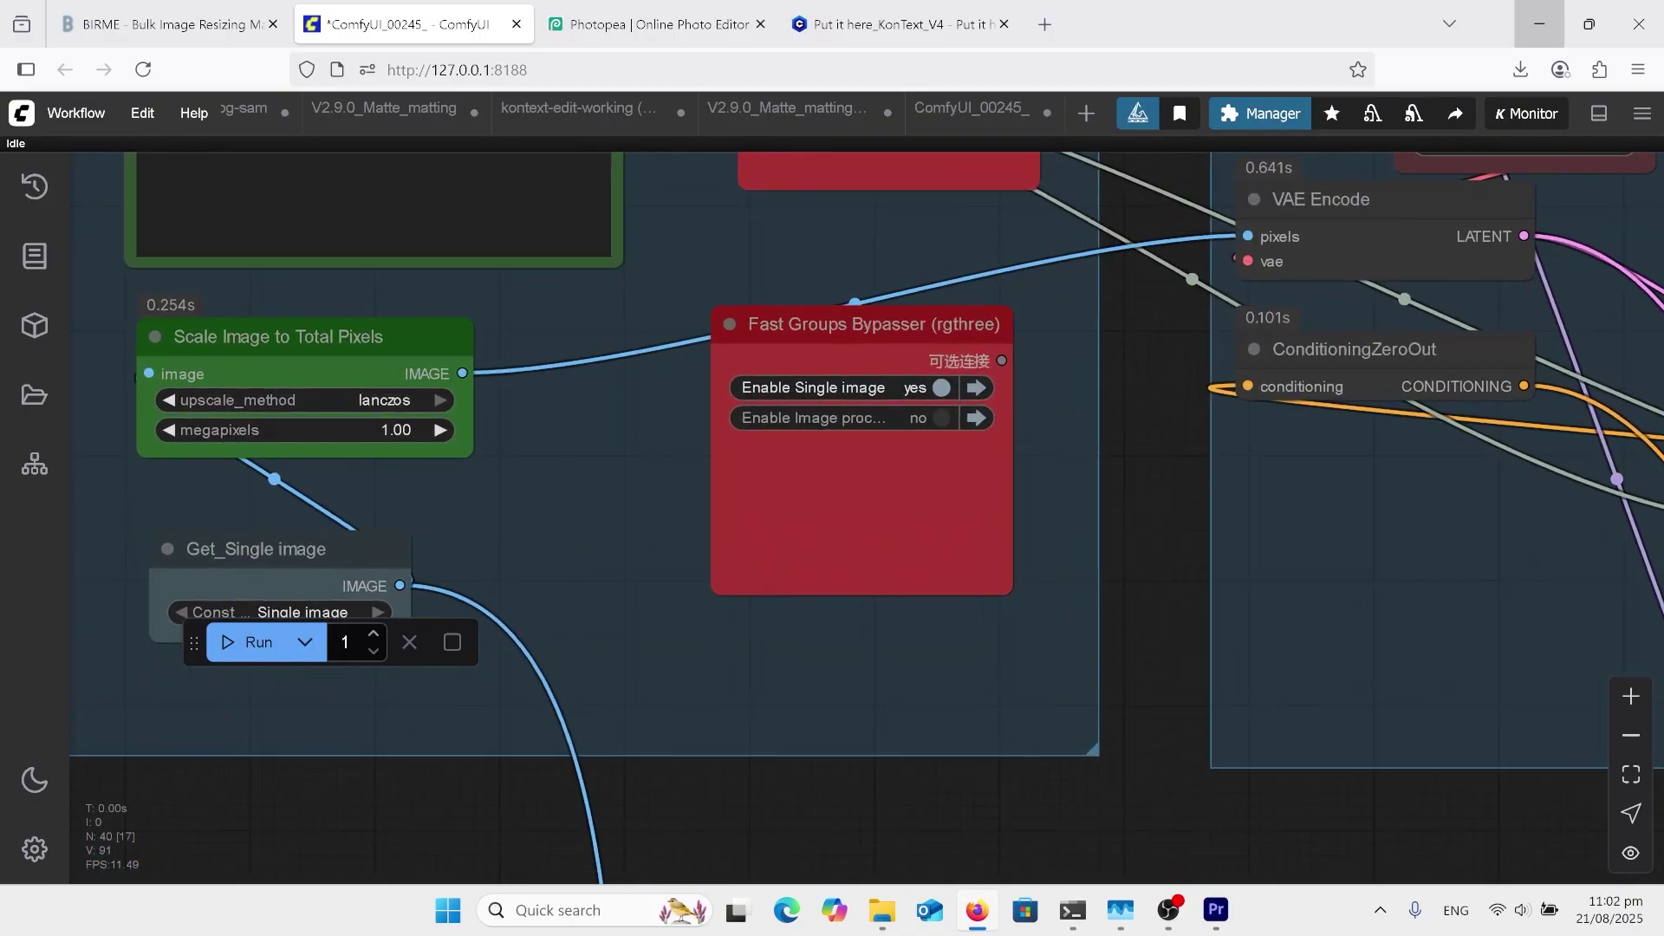
{"action": "scroll", "coordinate": [995, 534], "scroll_direction": "up", "scroll_amount": 2}
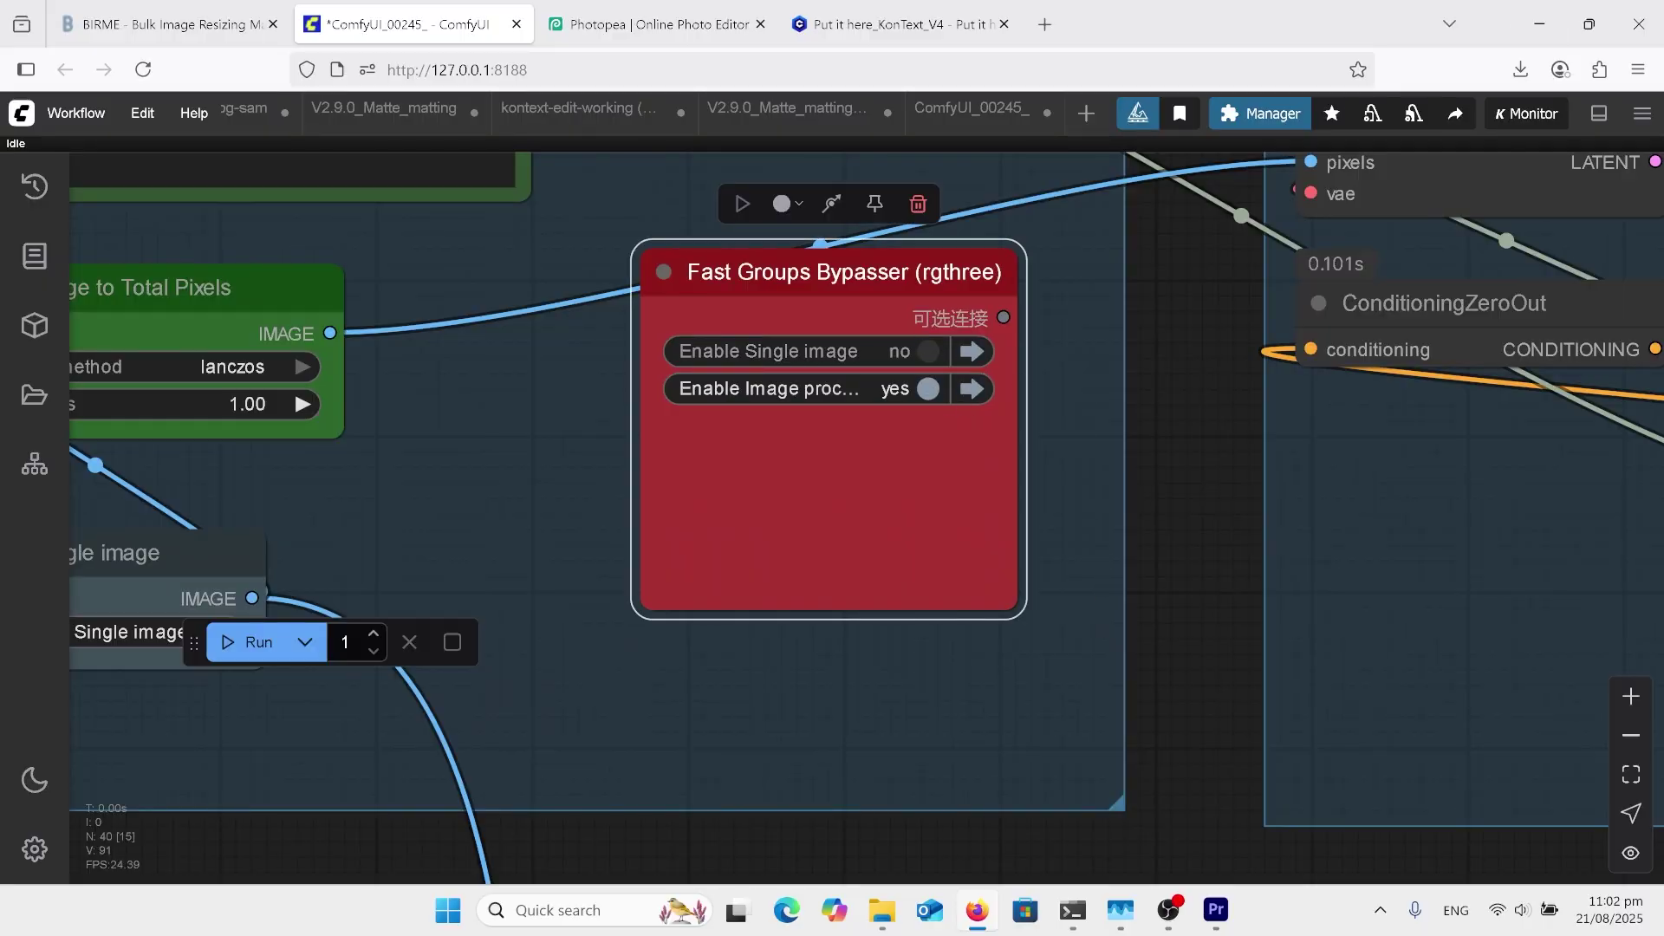
Check which constant the Get_Single image node in the Key modifications group uses.
{"action": "scroll", "coordinate": [1082, 425], "scroll_direction": "down", "scroll_amount": 3}
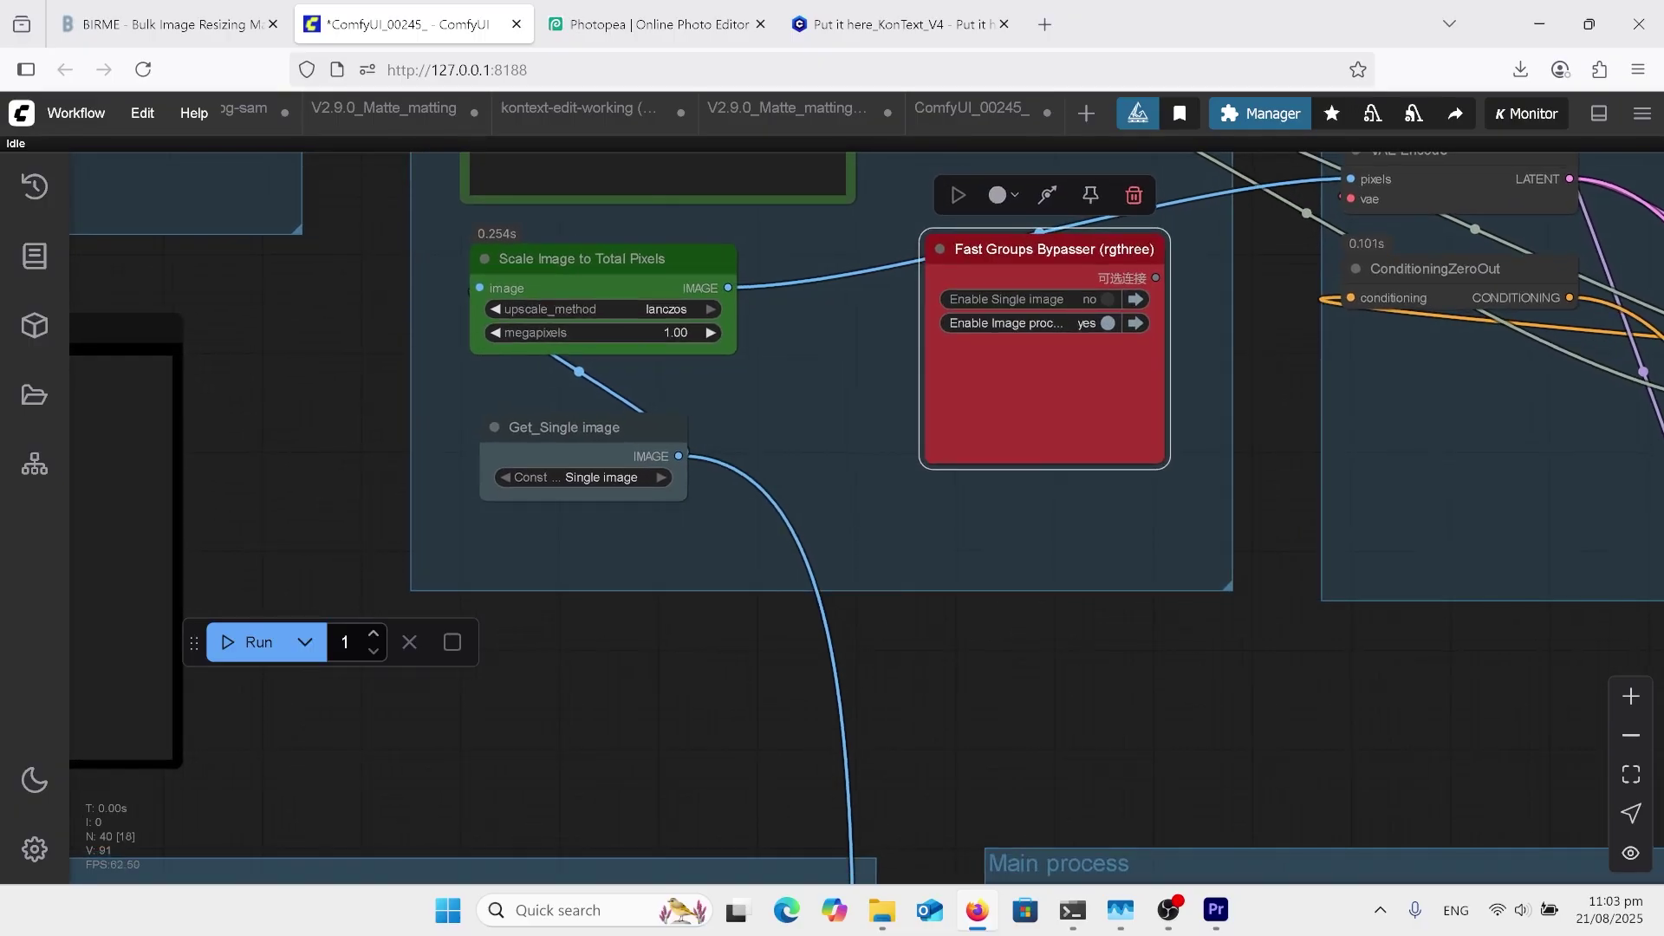
{"action": "scroll", "coordinate": [569, 511], "scroll_direction": "up", "scroll_amount": 7}
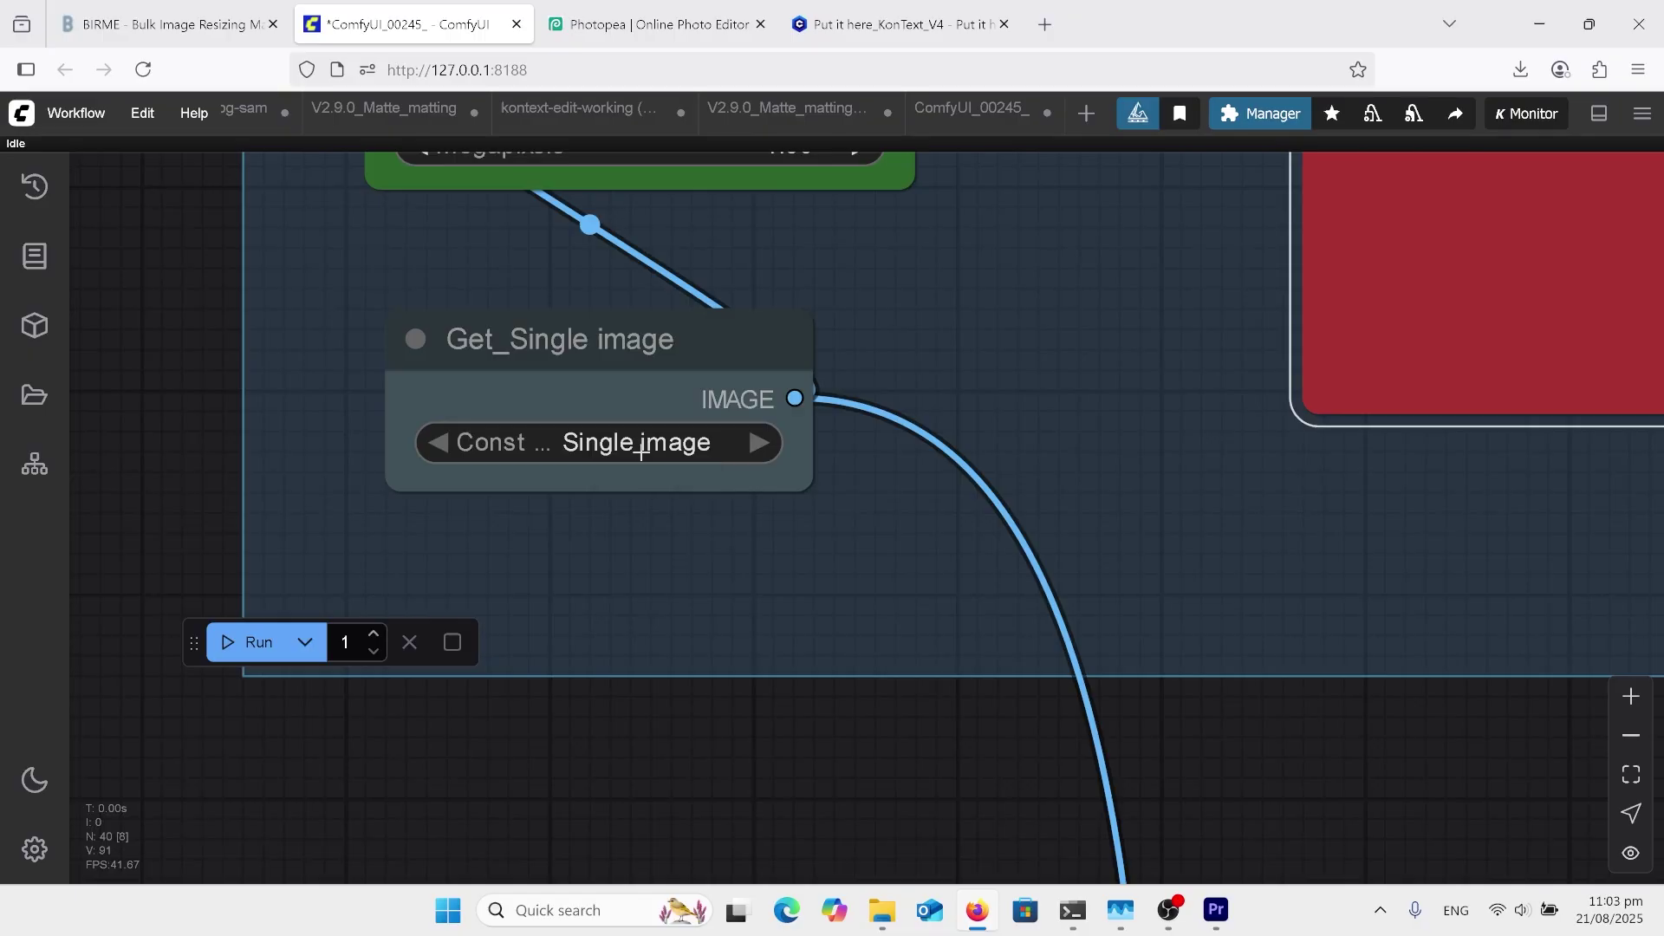
{"action": "scroll", "coordinate": [641, 451], "scroll_direction": "down", "scroll_amount": 8}
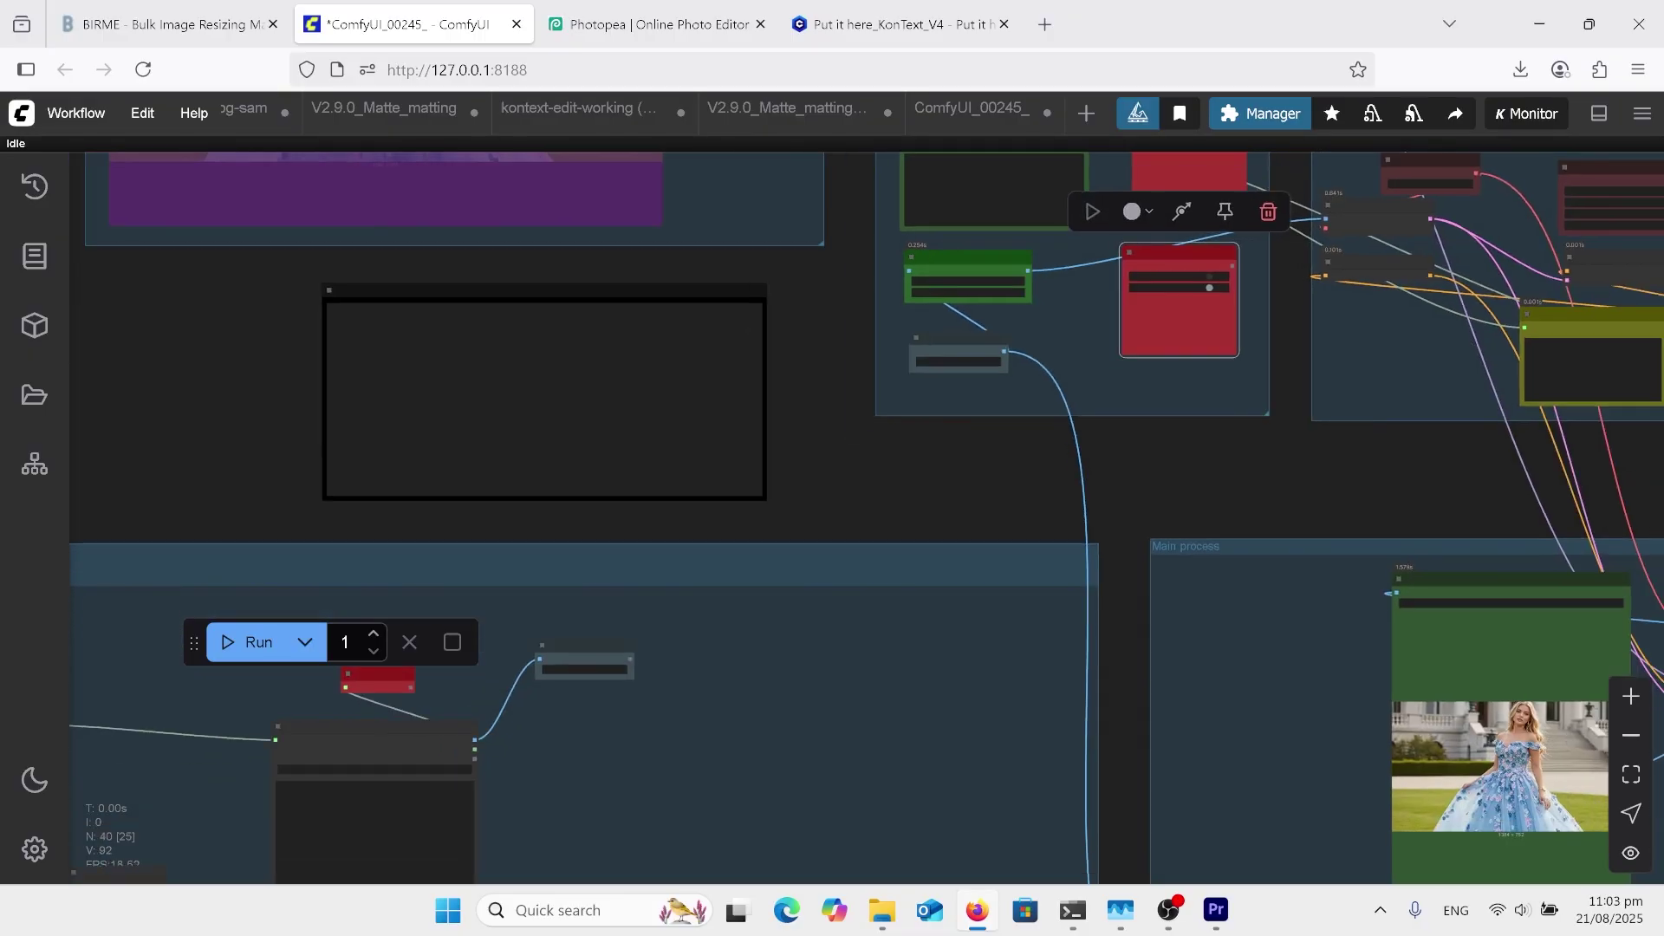
Examine the background Load Image node in the Image processing group and its connection to the FastCanvasTool node.
{"action": "scroll", "coordinate": [658, 589], "scroll_direction": "down", "scroll_amount": 3}
{"action": "left_click_drag", "start_coordinate": [658, 589], "coordinate": [776, 446]}
{"action": "scroll", "coordinate": [693, 537], "scroll_direction": "up", "scroll_amount": 1}
{"action": "left_click_drag", "start_coordinate": [693, 537], "coordinate": [1043, 408]}
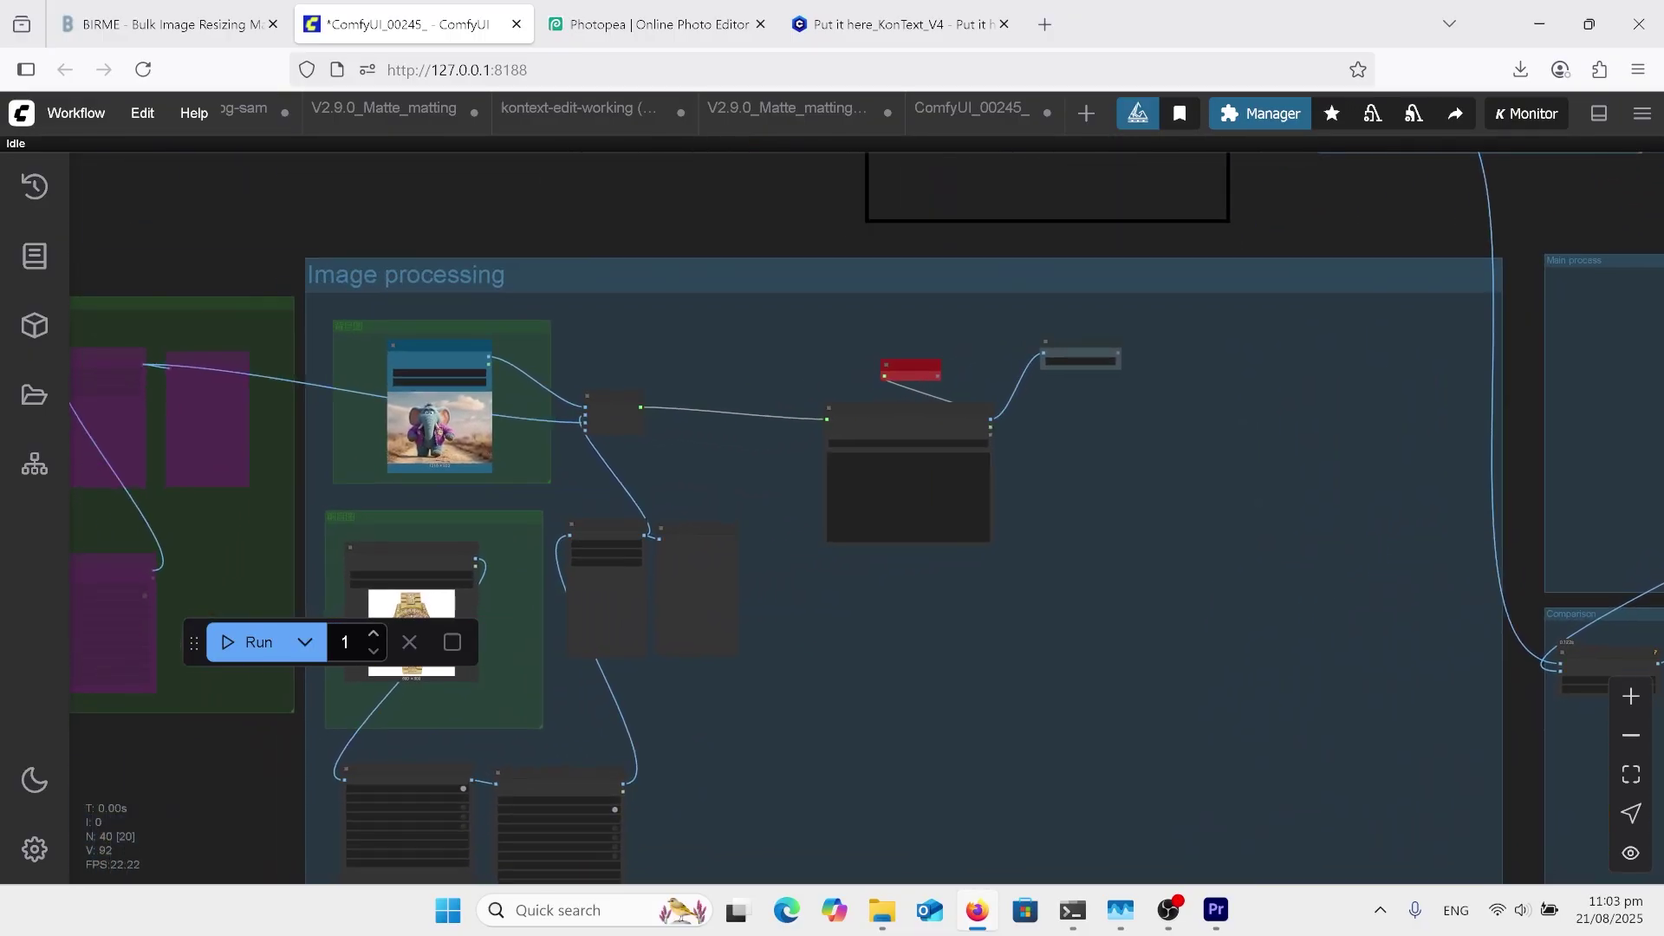
{"action": "scroll", "coordinate": [293, 437], "scroll_direction": "up", "scroll_amount": 9}
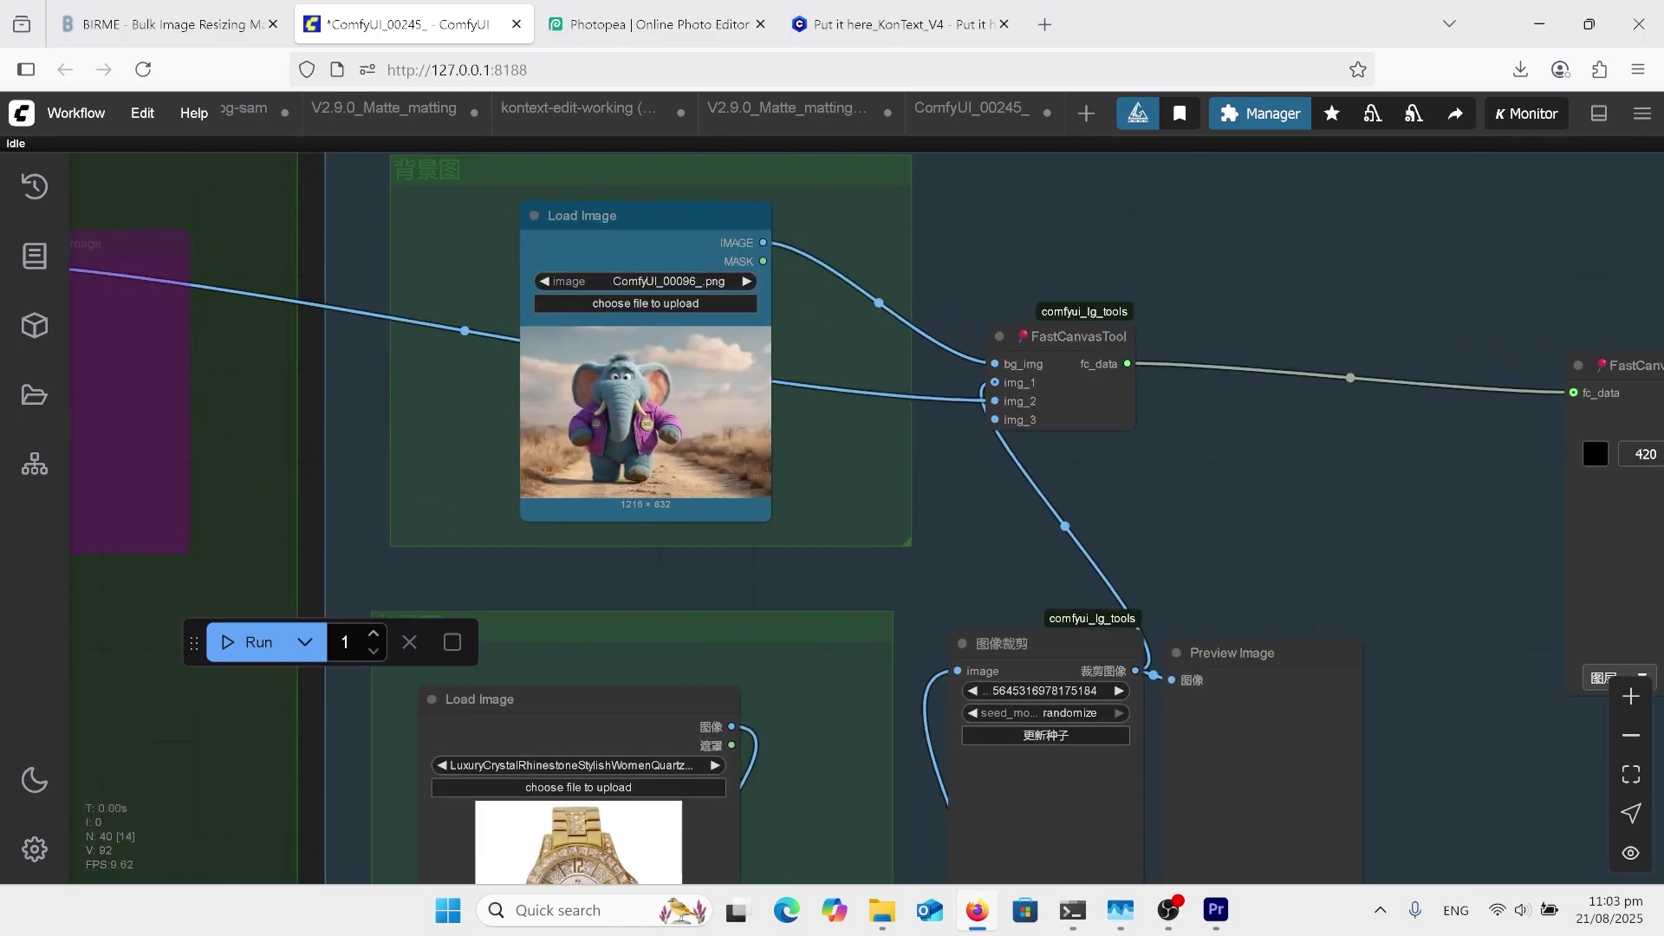
{"action": "scroll", "coordinate": [520, 311], "scroll_direction": "up", "scroll_amount": 2}
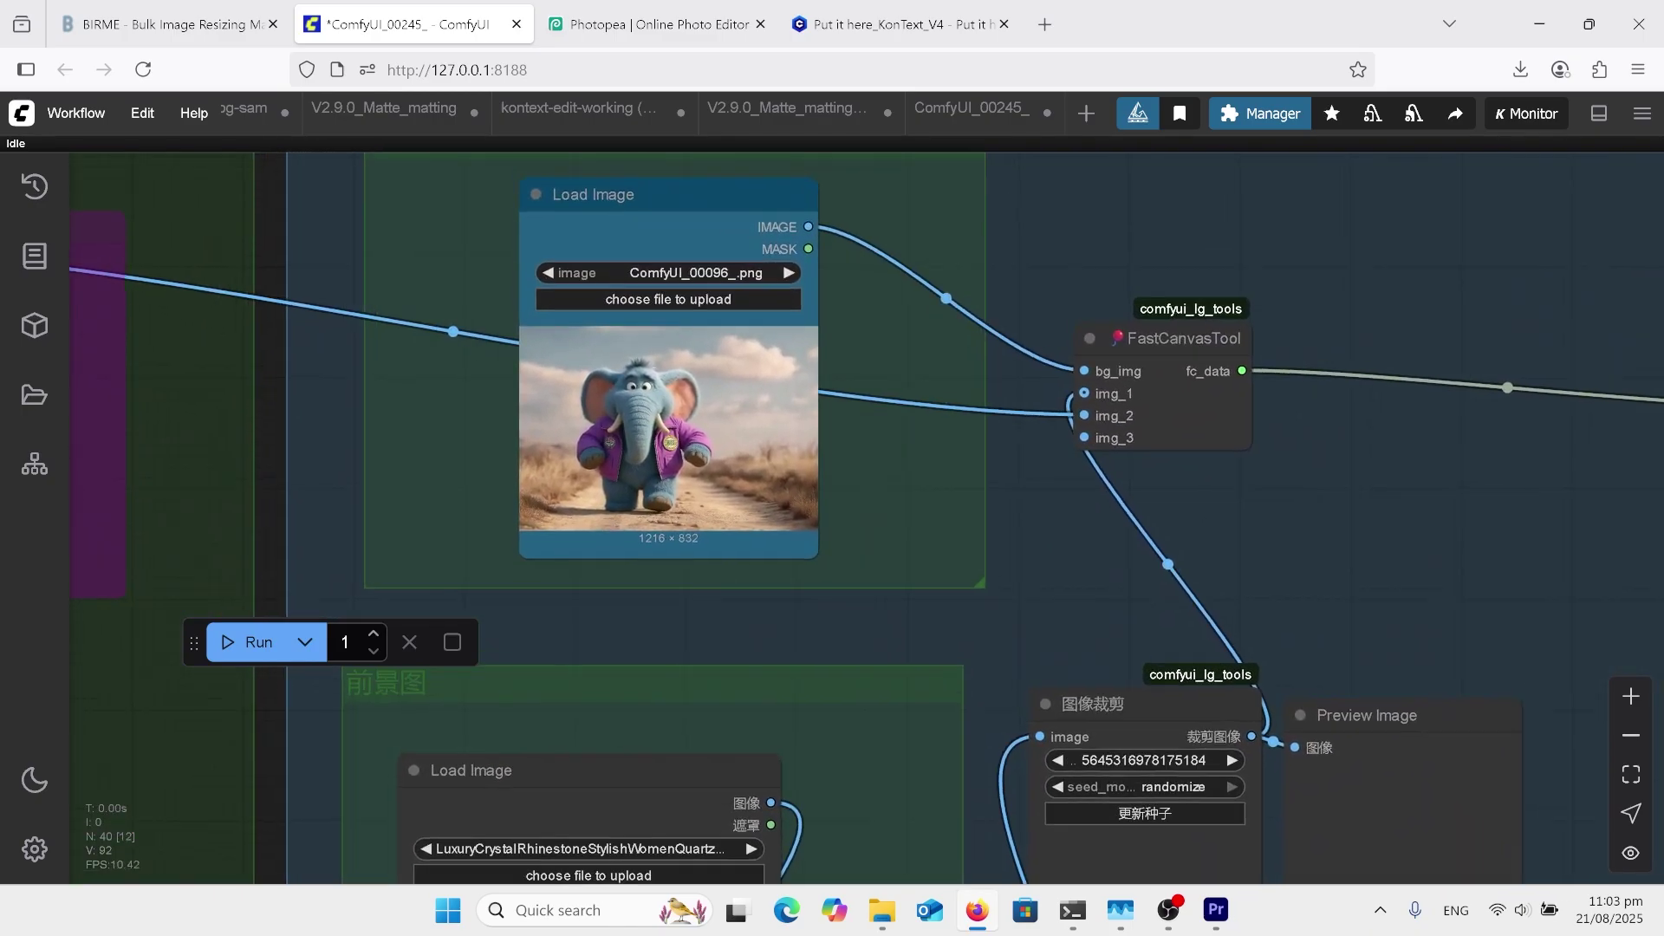
{"action": "left_click_drag", "start_coordinate": [910, 519], "coordinate": [933, 546]}
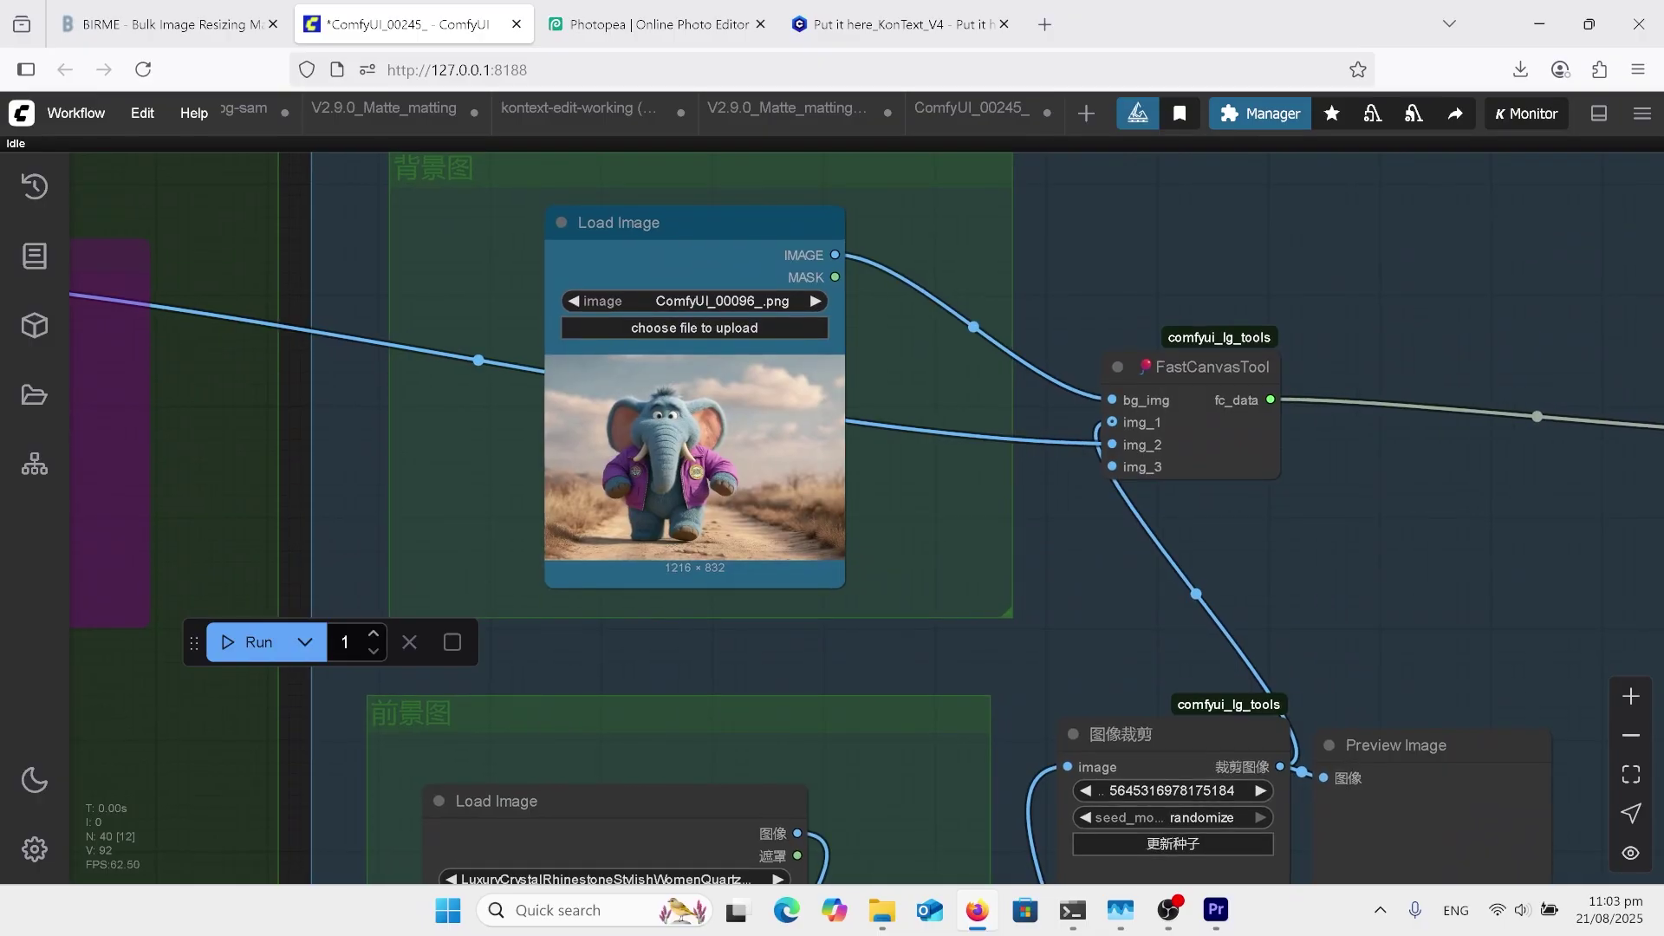
{"action": "scroll", "coordinate": [721, 613], "scroll_direction": "up", "scroll_amount": 3}
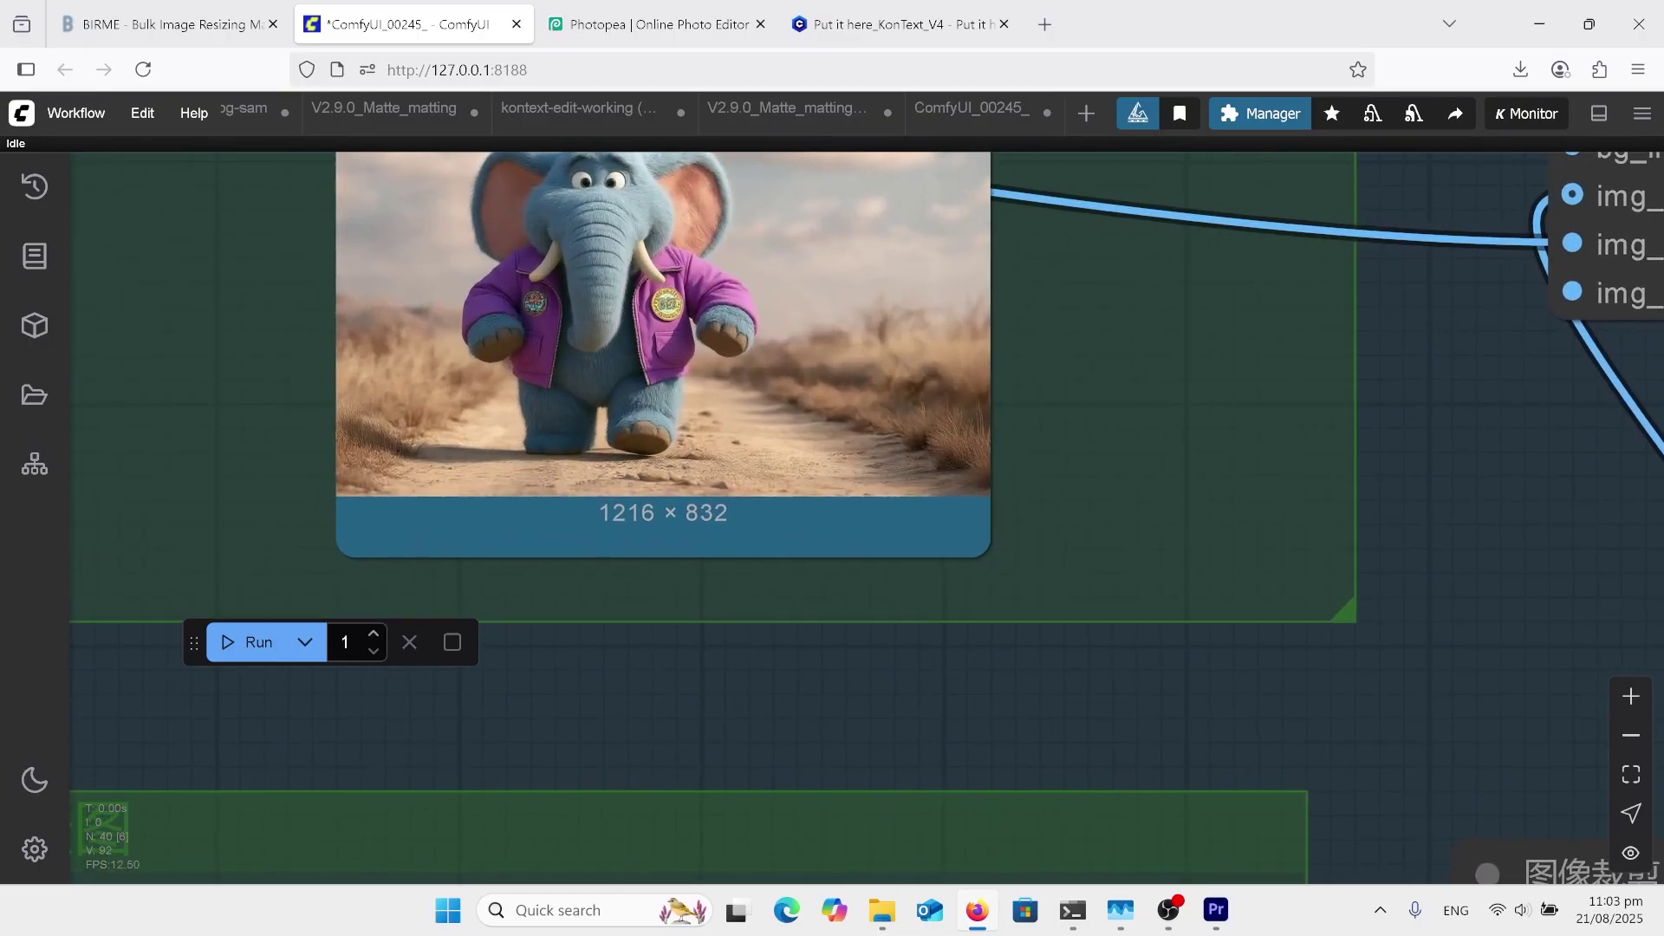
{"action": "scroll", "coordinate": [780, 542], "scroll_direction": "down", "scroll_amount": 4}
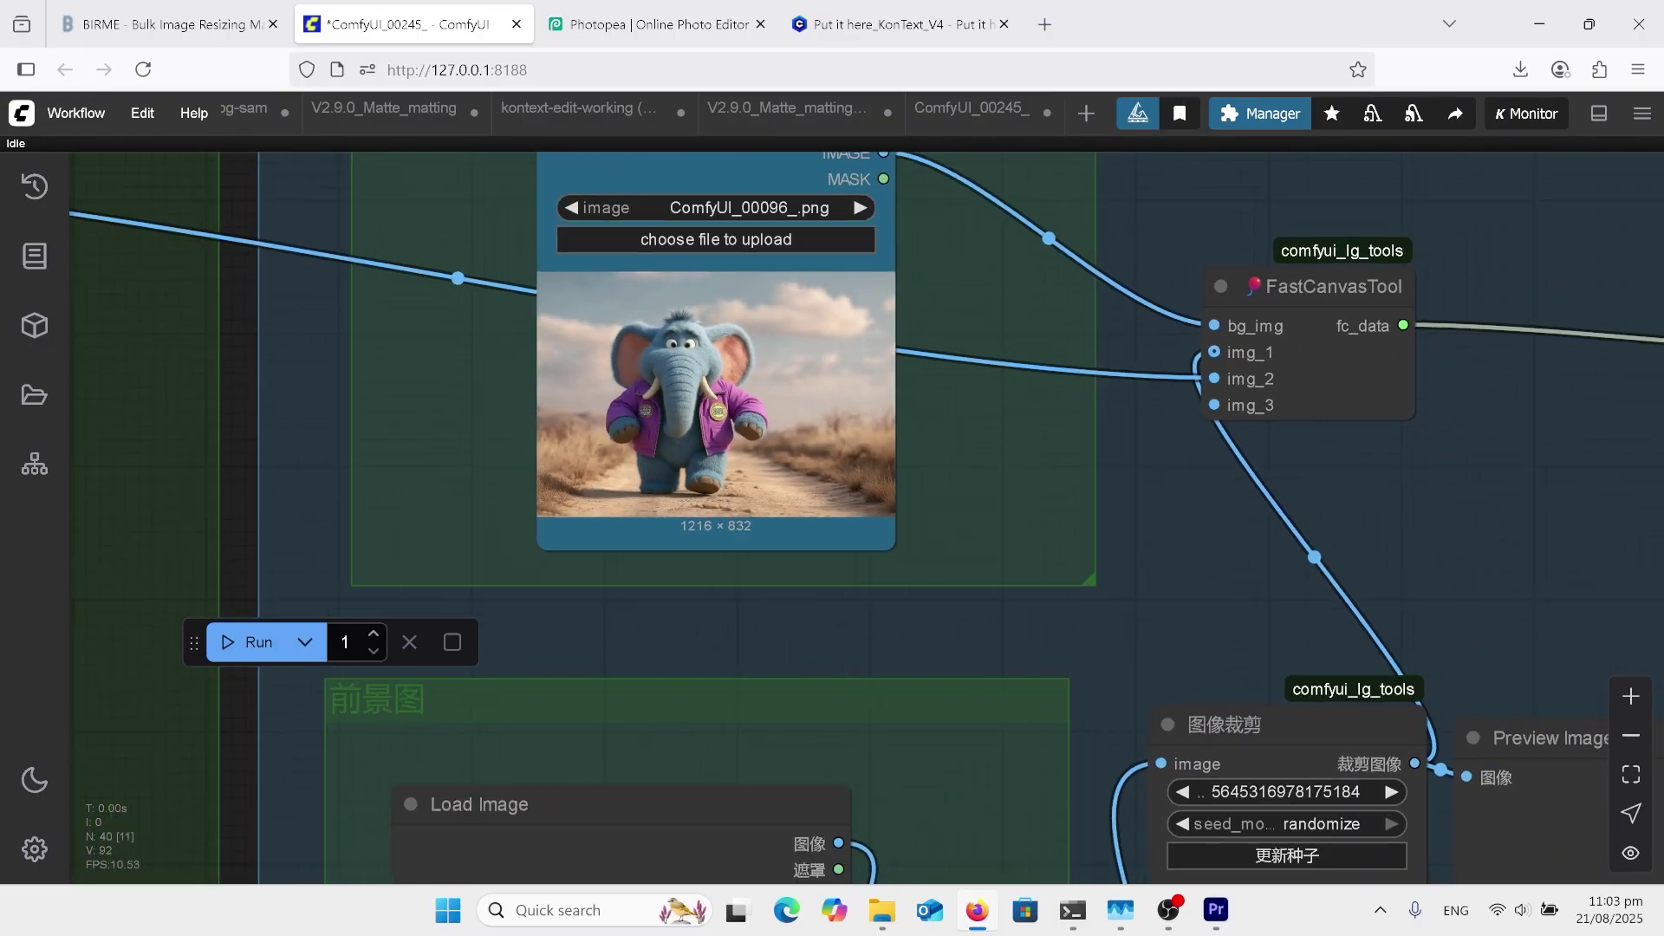
Replace the watch in the foreground Load Image node with the dog image ComfyUI_temp_kzsdj_00003_.png.
{"action": "scroll", "coordinate": [498, 277], "scroll_direction": "down", "scroll_amount": 8}
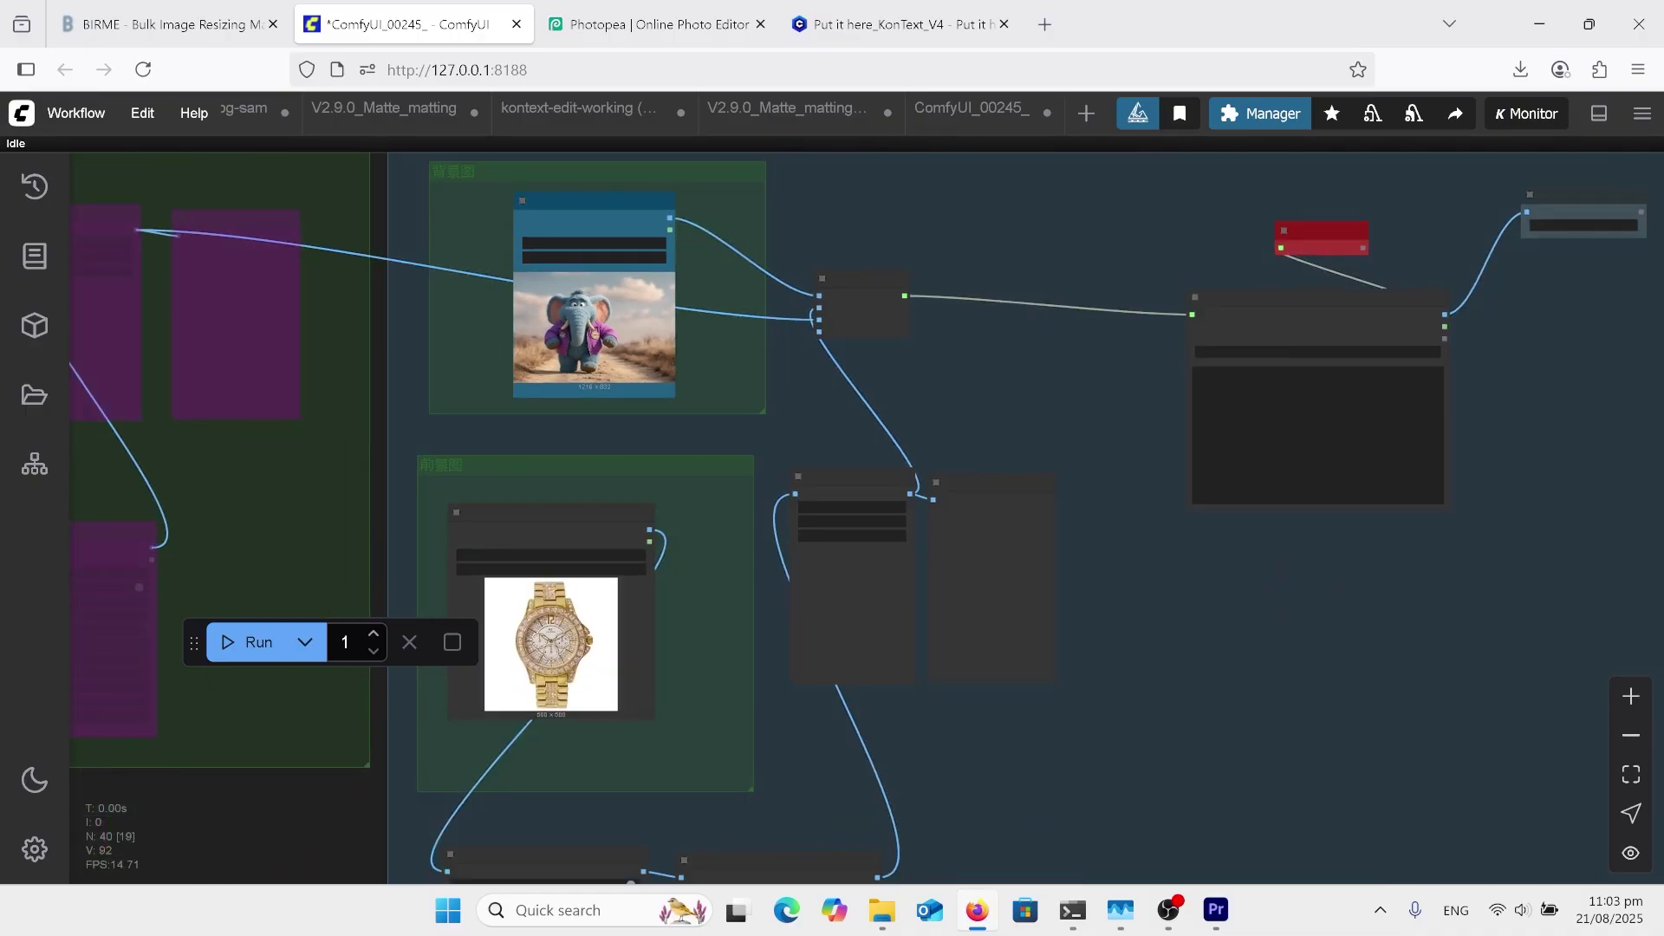
{"action": "scroll", "coordinate": [1135, 531], "scroll_direction": "up", "scroll_amount": 4}
{"action": "scroll", "coordinate": [1206, 399], "scroll_direction": "down", "scroll_amount": 6}
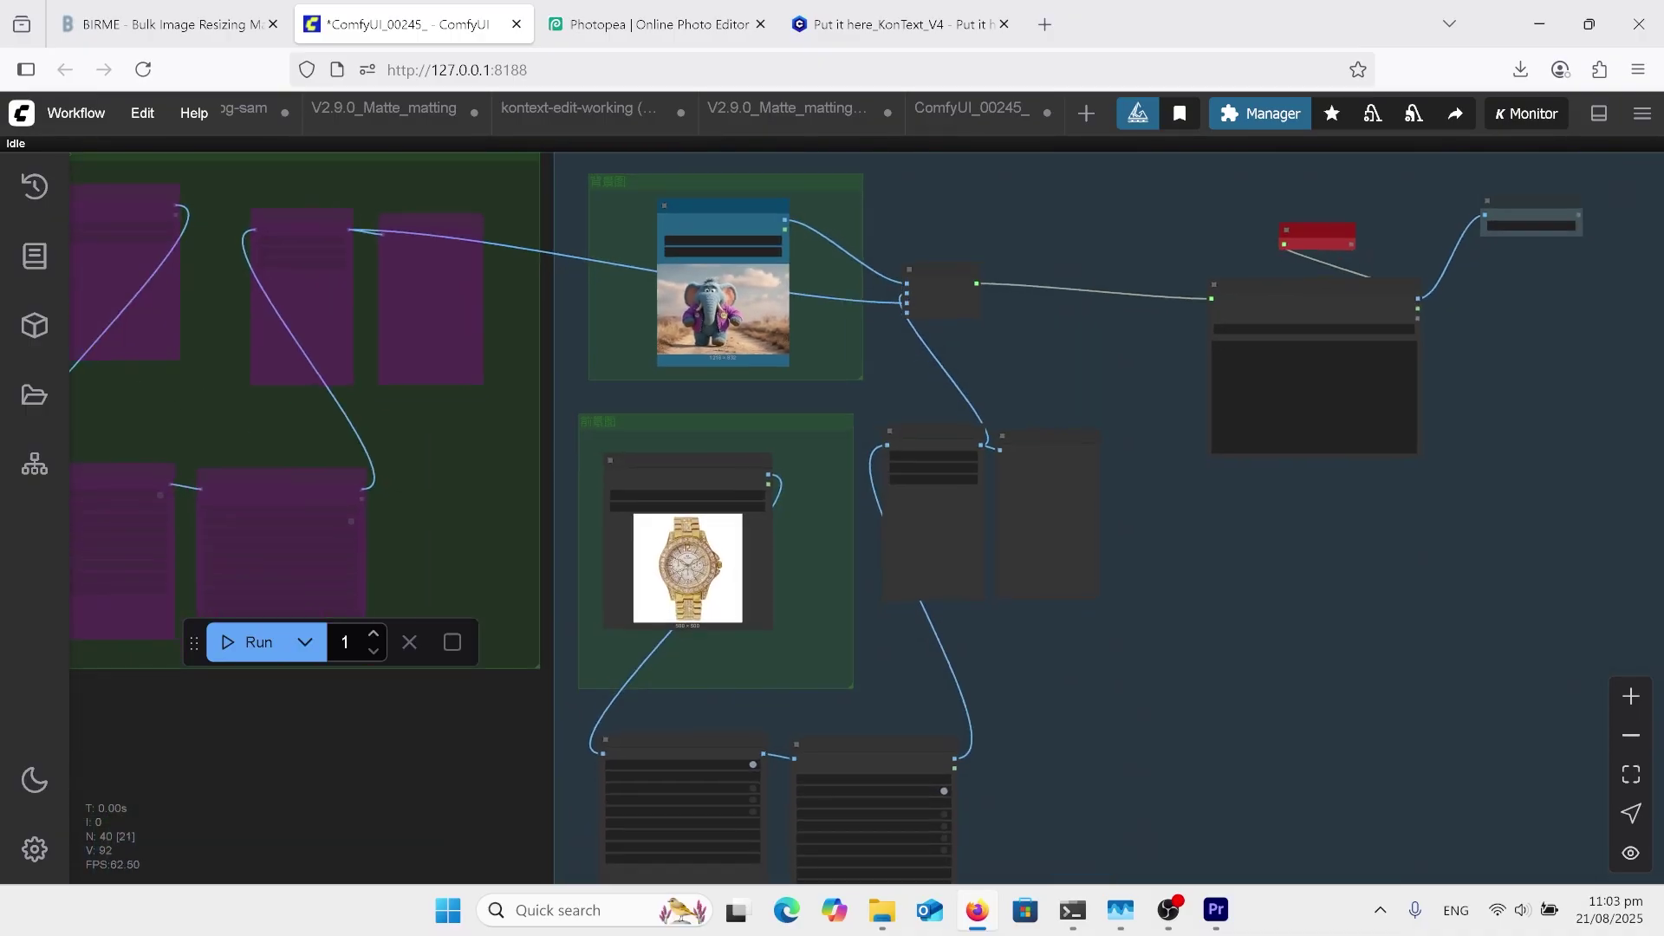
{"action": "scroll", "coordinate": [760, 630], "scroll_direction": "up", "scroll_amount": 3}
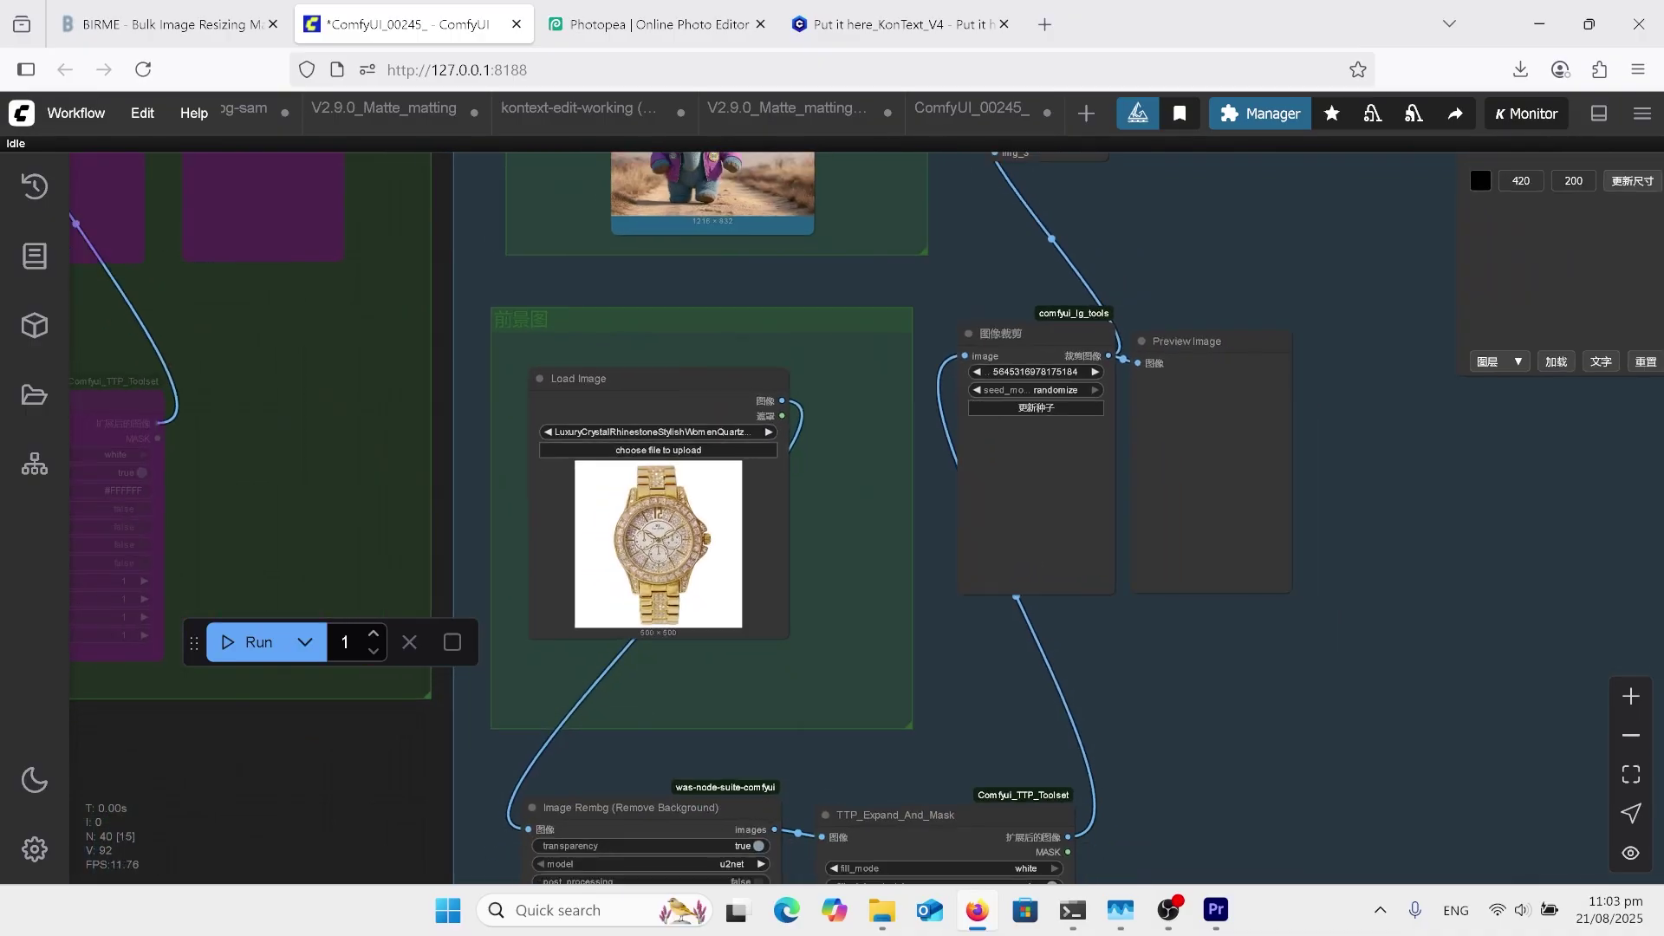
{"action": "scroll", "coordinate": [1407, 191], "scroll_direction": "down", "scroll_amount": 3}
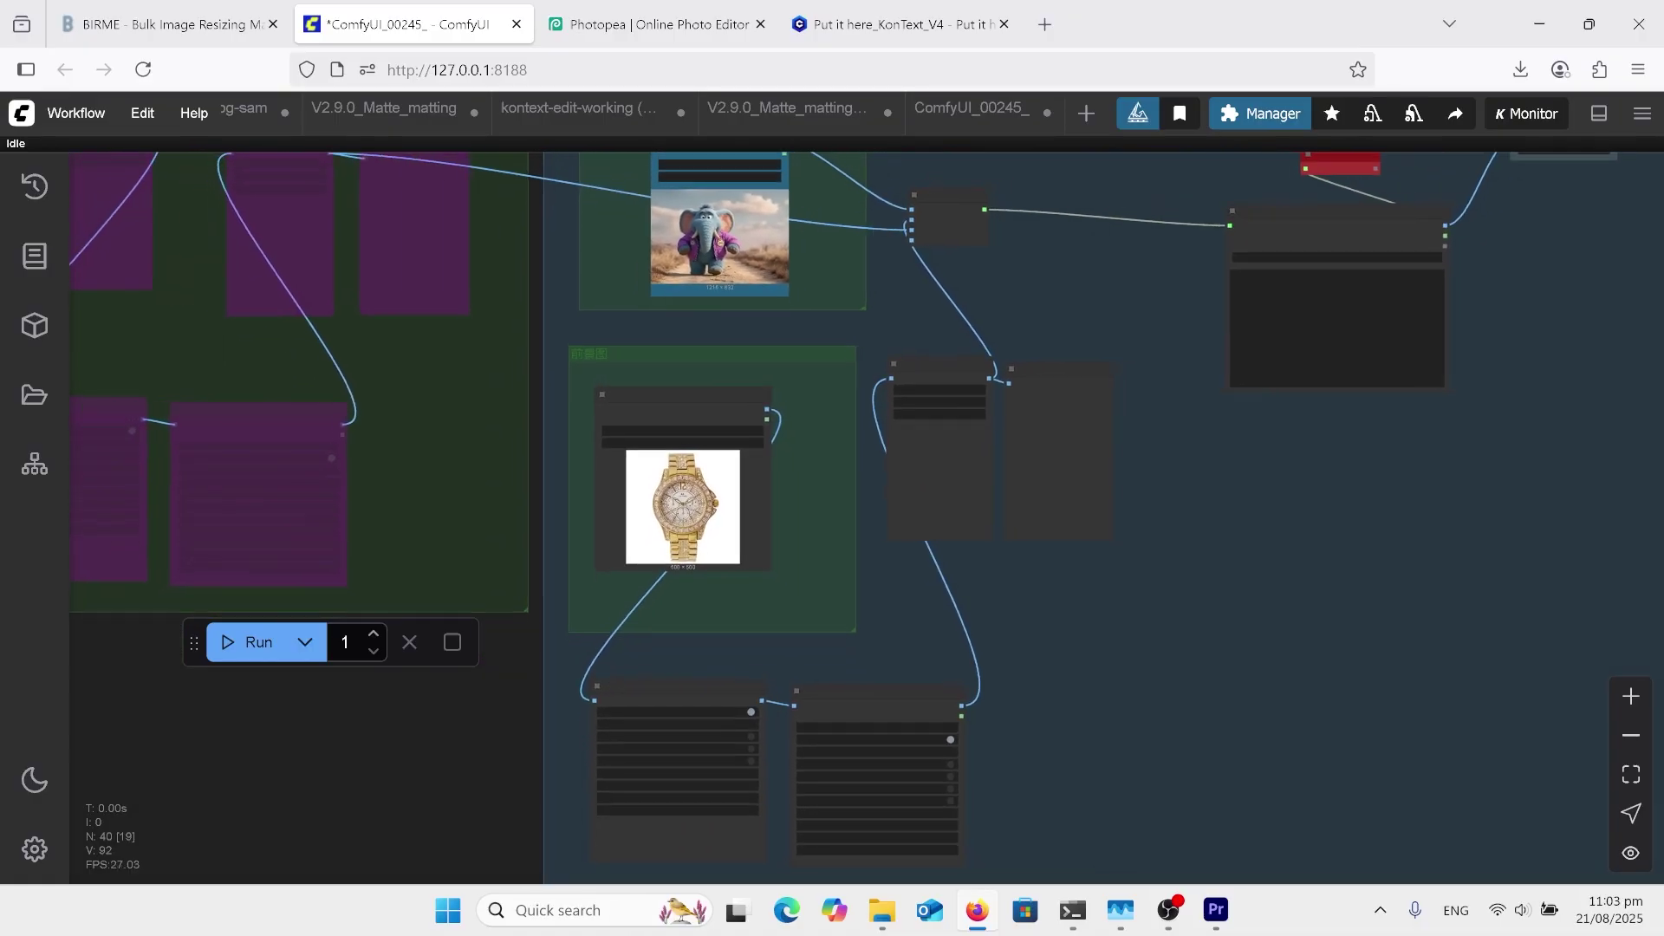
{"action": "left_click", "coordinate": [685, 503]}
{"action": "scroll", "coordinate": [1291, 382], "scroll_direction": "up", "scroll_amount": 2}
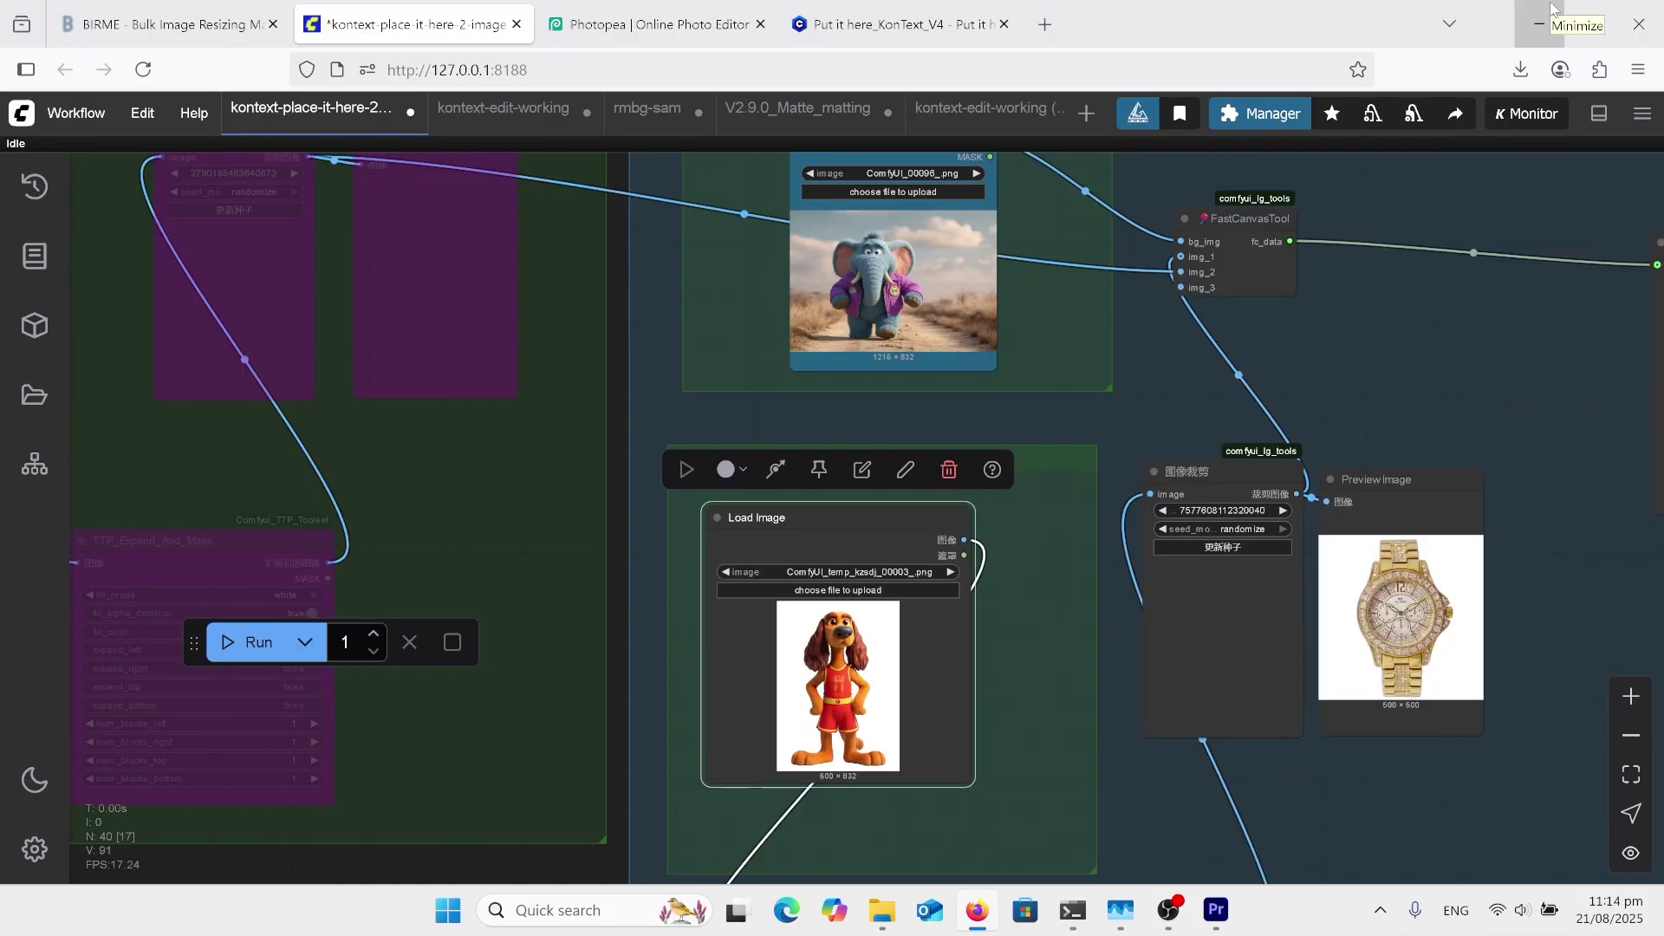
Inspect the dog image in the foreground Load Image node up close, along with the neighbouring crop and preview nodes.
{"action": "scroll", "coordinate": [979, 753], "scroll_direction": "up", "scroll_amount": 7}
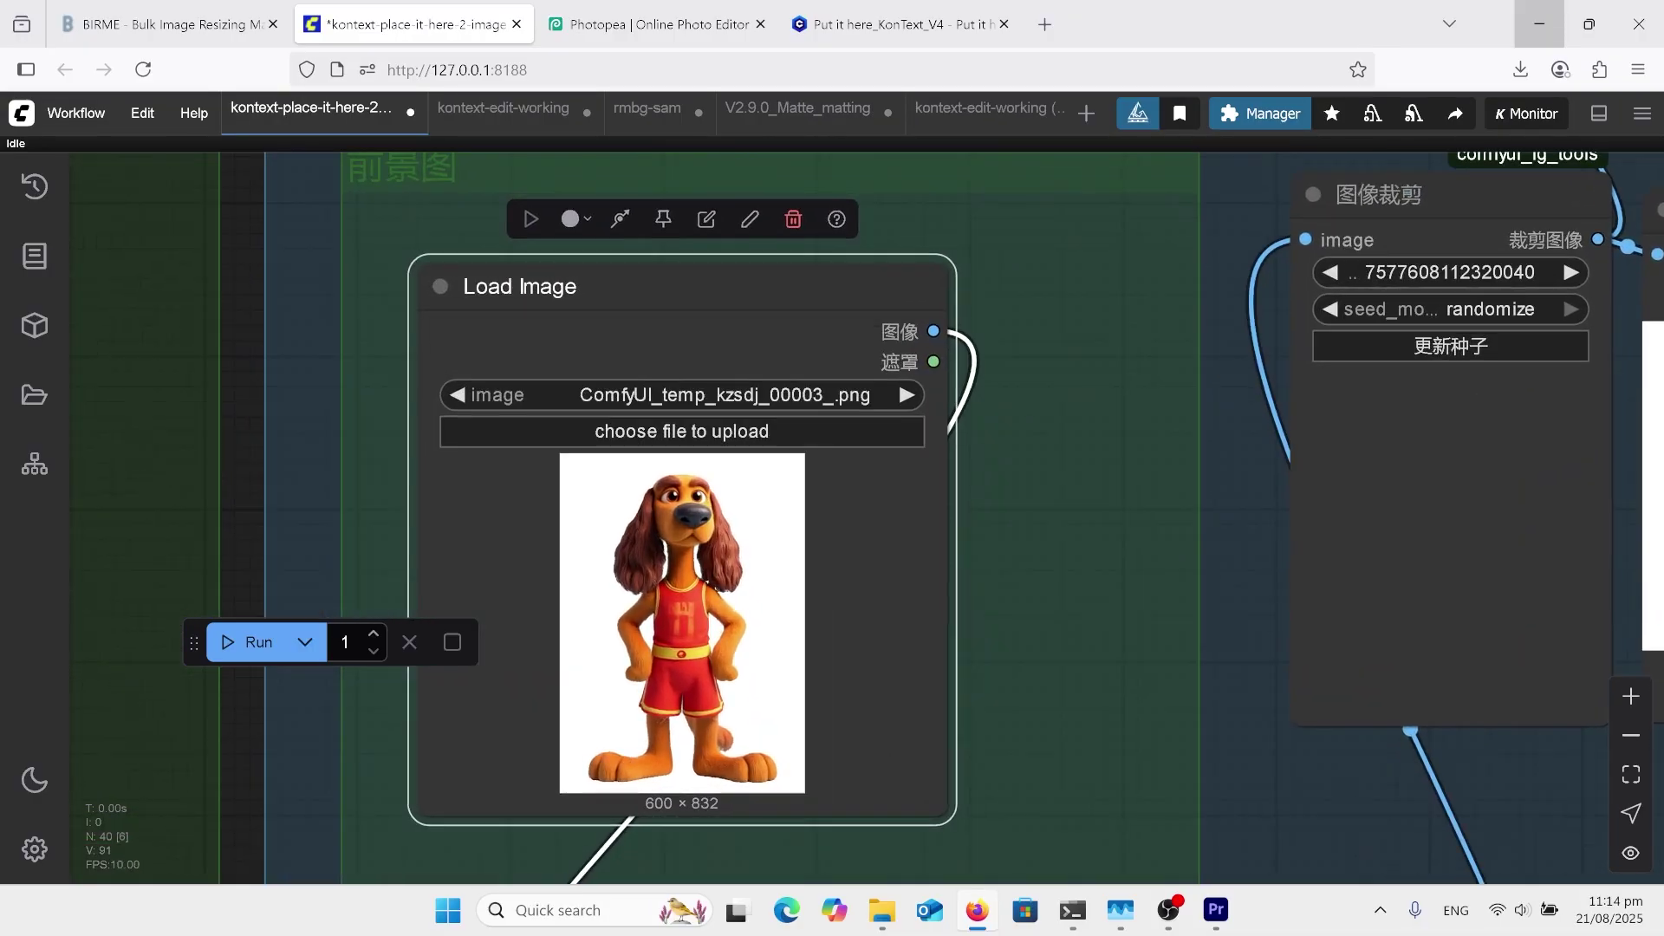
{"action": "left_click_drag", "start_coordinate": [988, 752], "coordinate": [1029, 738]}
{"action": "scroll", "coordinate": [1291, 521], "scroll_direction": "down", "scroll_amount": 2}
{"action": "scroll", "coordinate": [1086, 538], "scroll_direction": "up", "scroll_amount": 1}
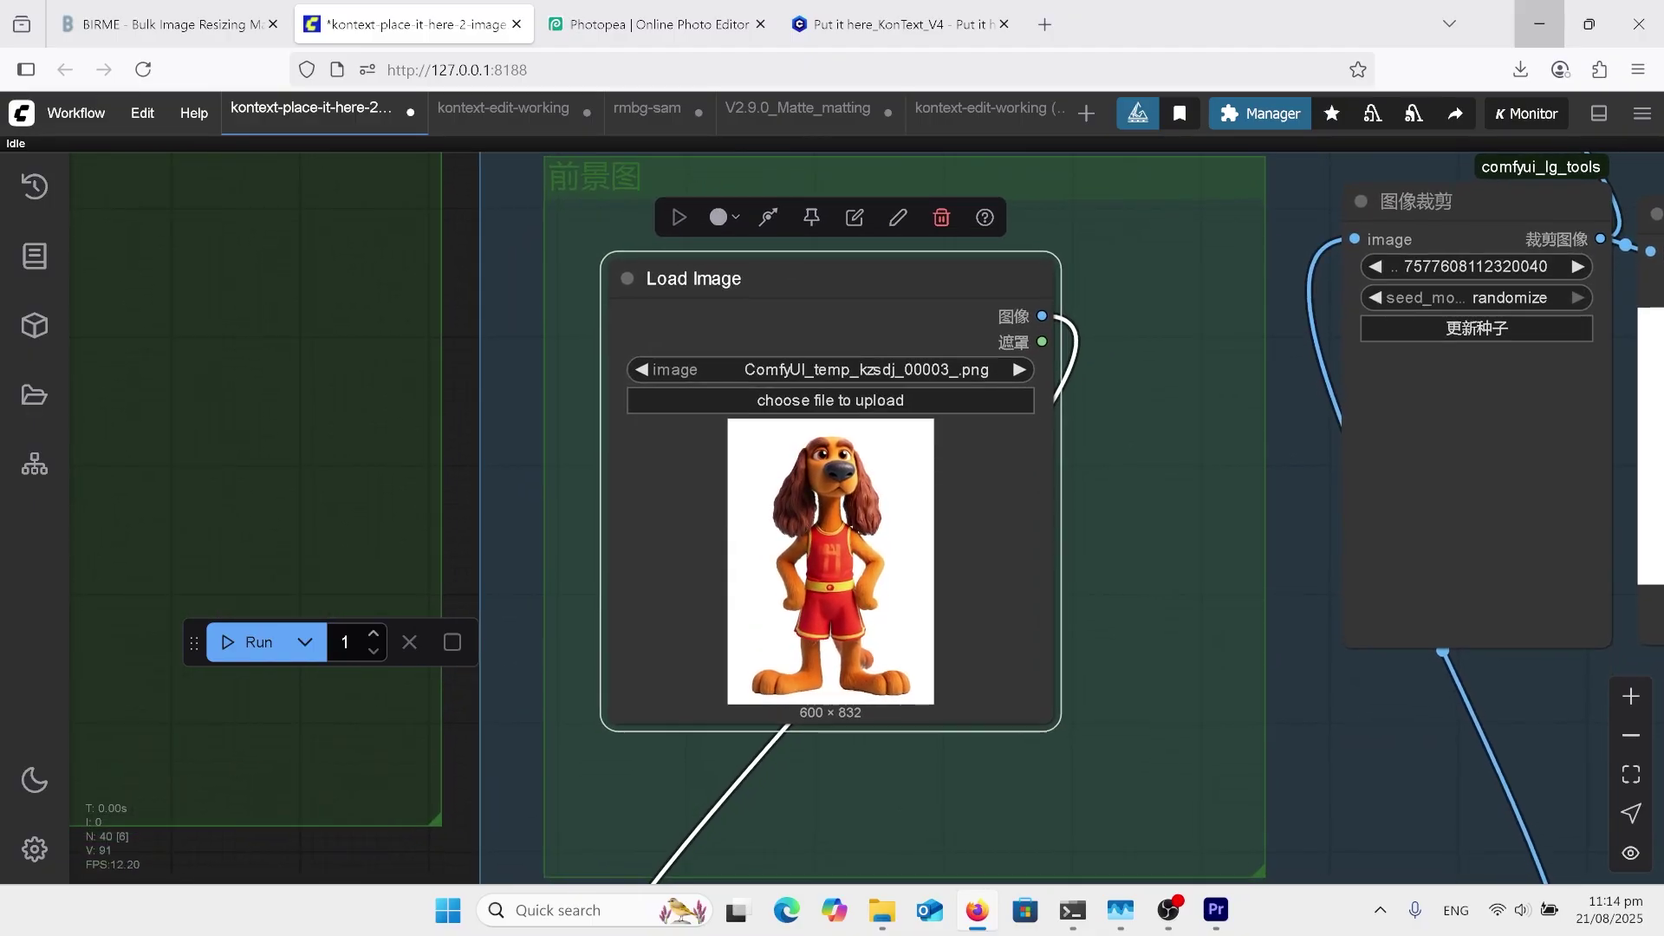
{"action": "left_click_drag", "start_coordinate": [1127, 554], "coordinate": [1126, 520]}
{"action": "scroll", "coordinate": [908, 681], "scroll_direction": "up", "scroll_amount": 3}
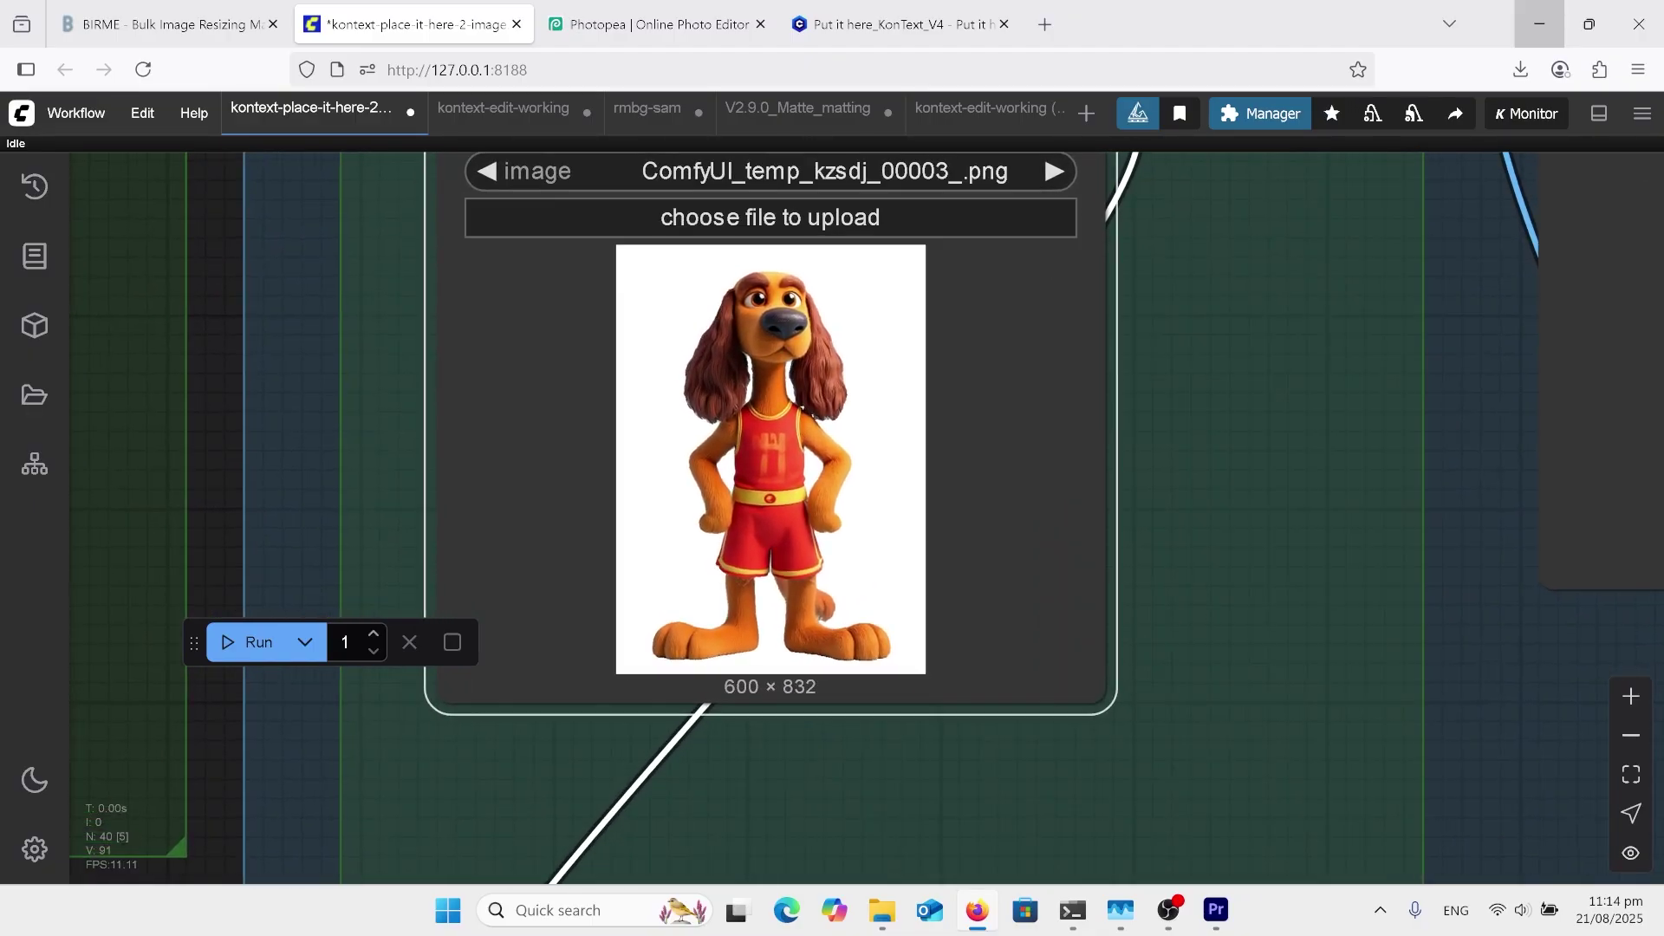
{"action": "scroll", "coordinate": [906, 681], "scroll_direction": "up", "scroll_amount": 1}
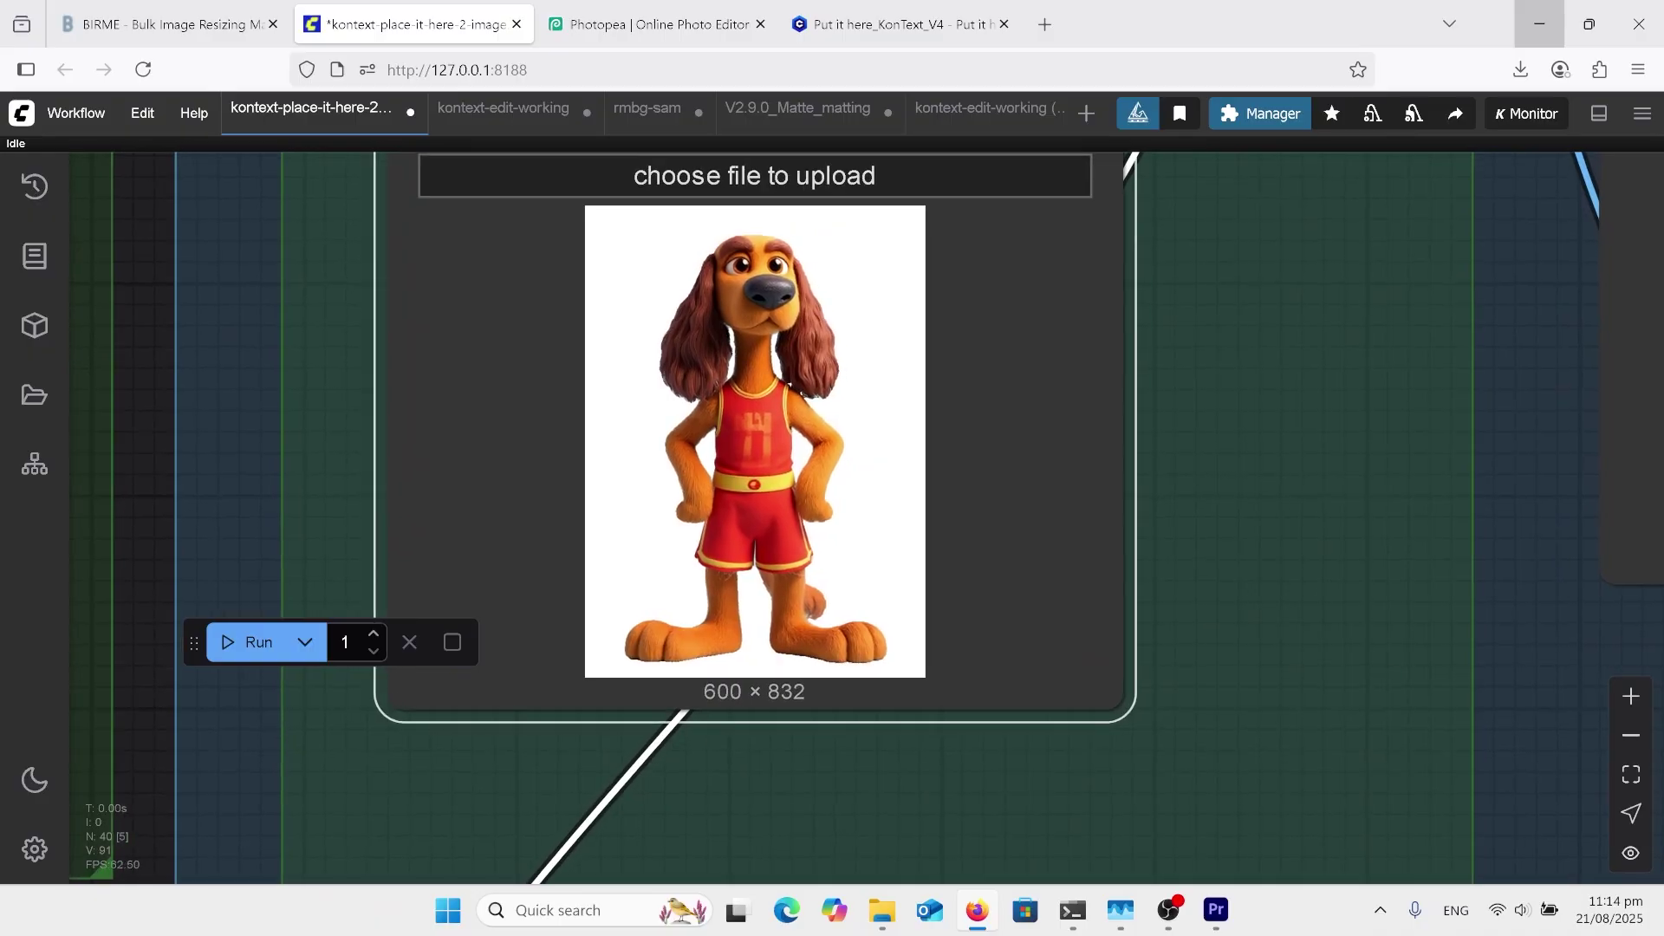
{"action": "scroll", "coordinate": [1421, 724], "scroll_direction": "down", "scroll_amount": 1}
{"action": "scroll", "coordinate": [1092, 780], "scroll_direction": "down", "scroll_amount": 3}
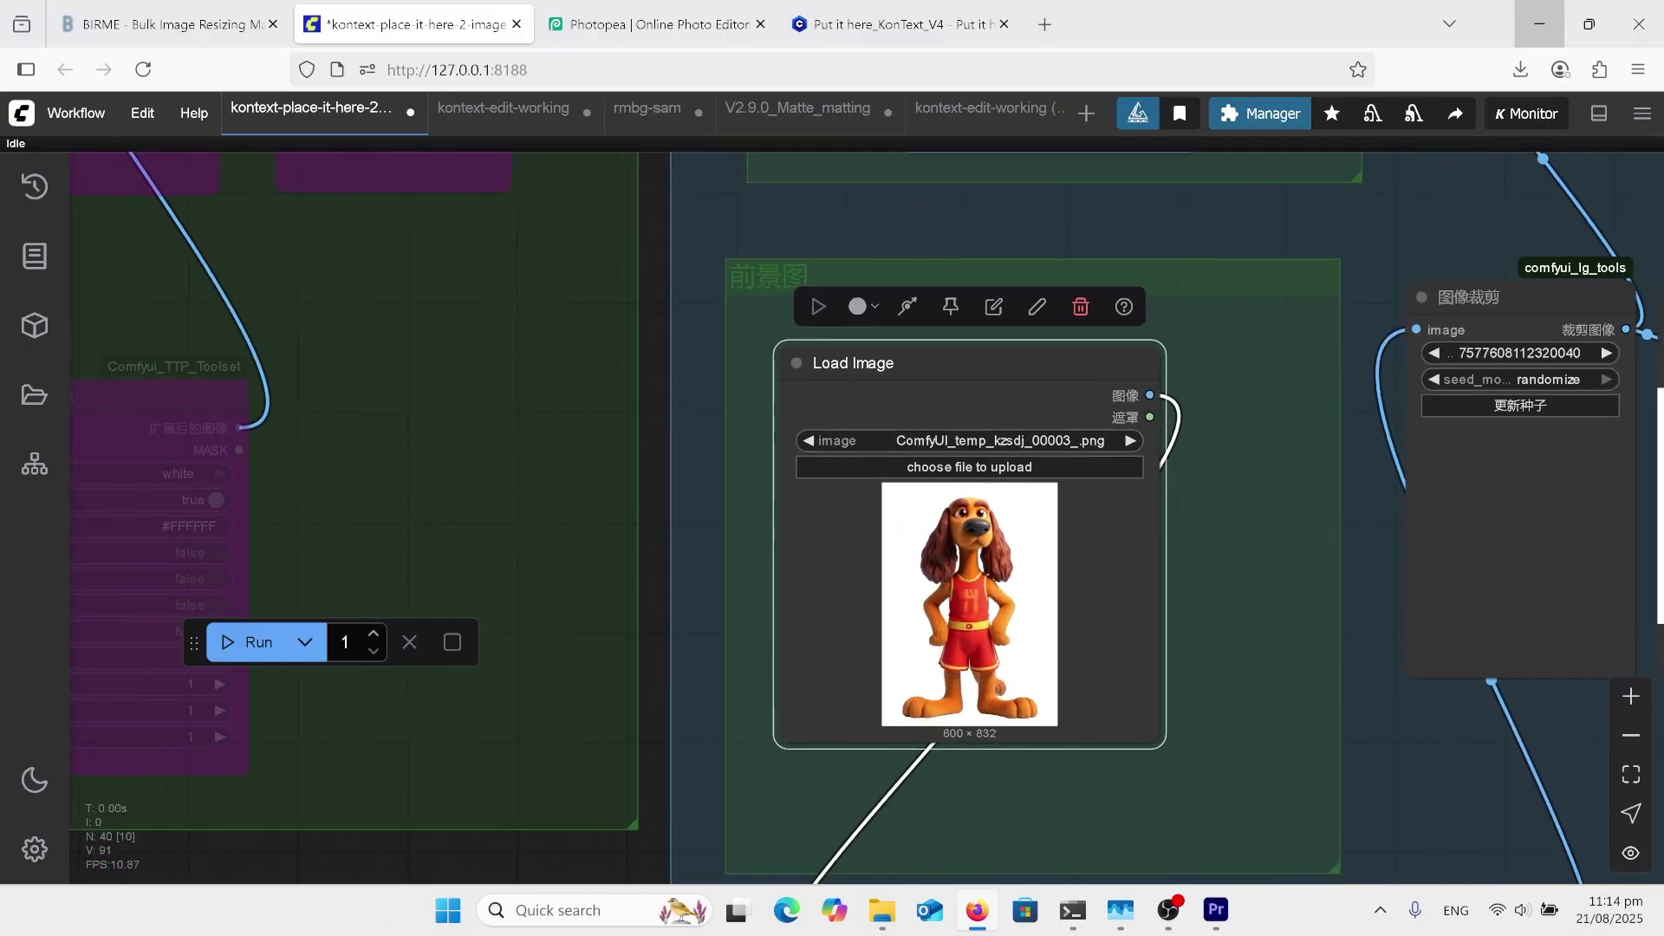
{"action": "scroll", "coordinate": [867, 780], "scroll_direction": "down", "scroll_amount": 3}
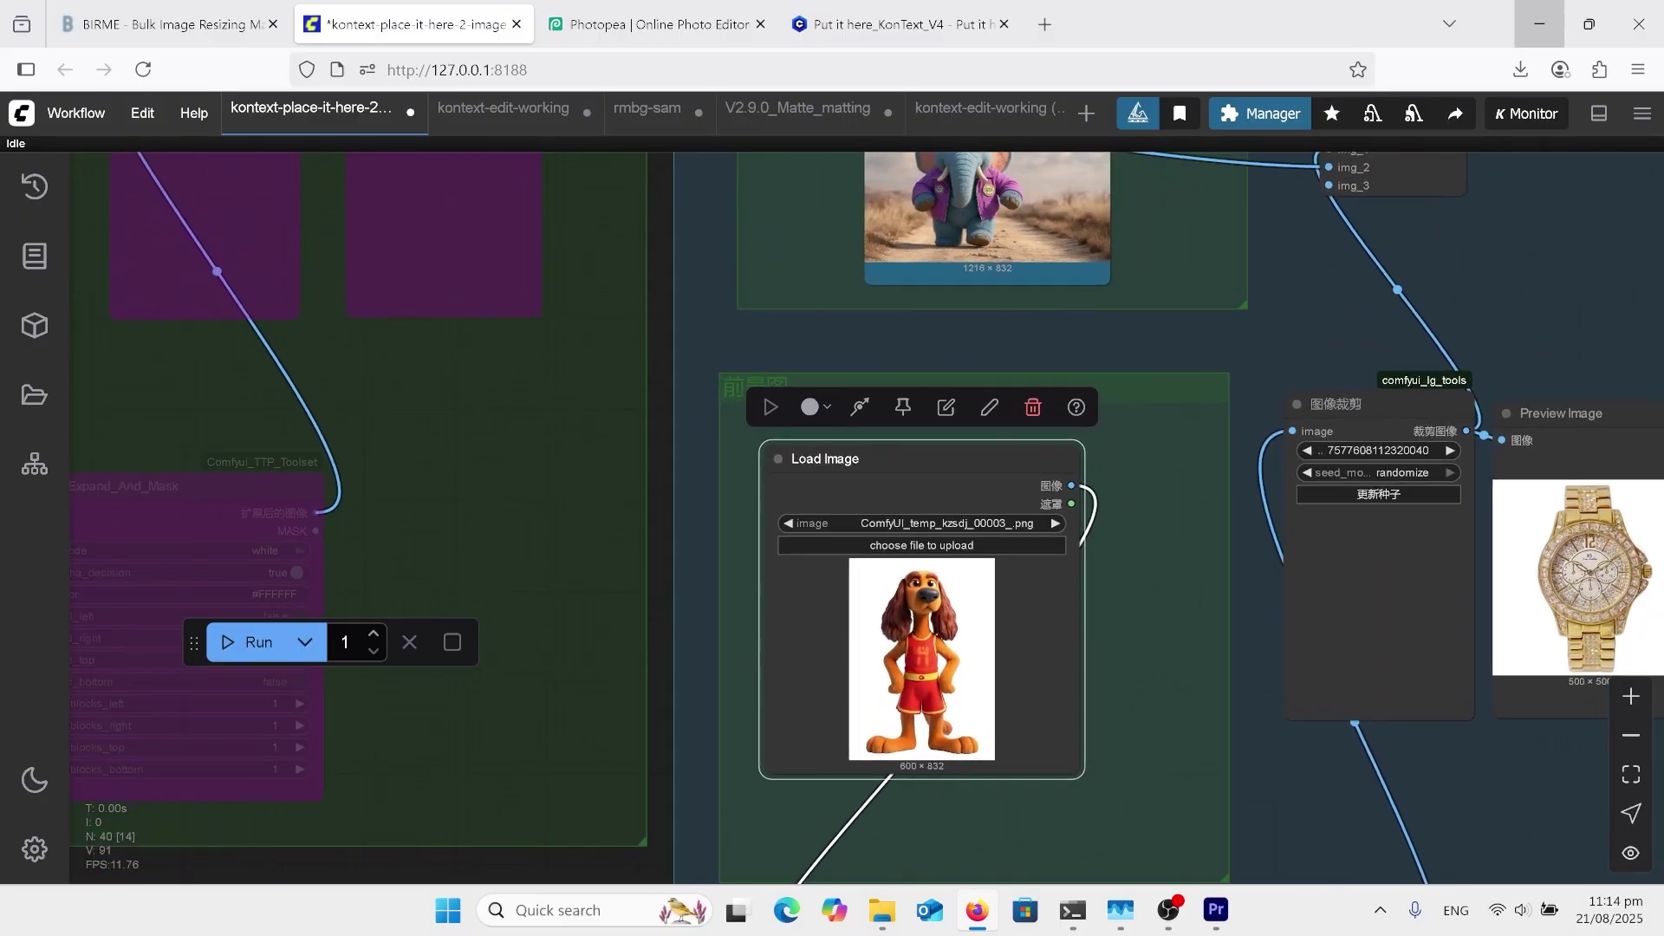
{"action": "scroll", "coordinate": [1335, 434], "scroll_direction": "up", "scroll_amount": 1}
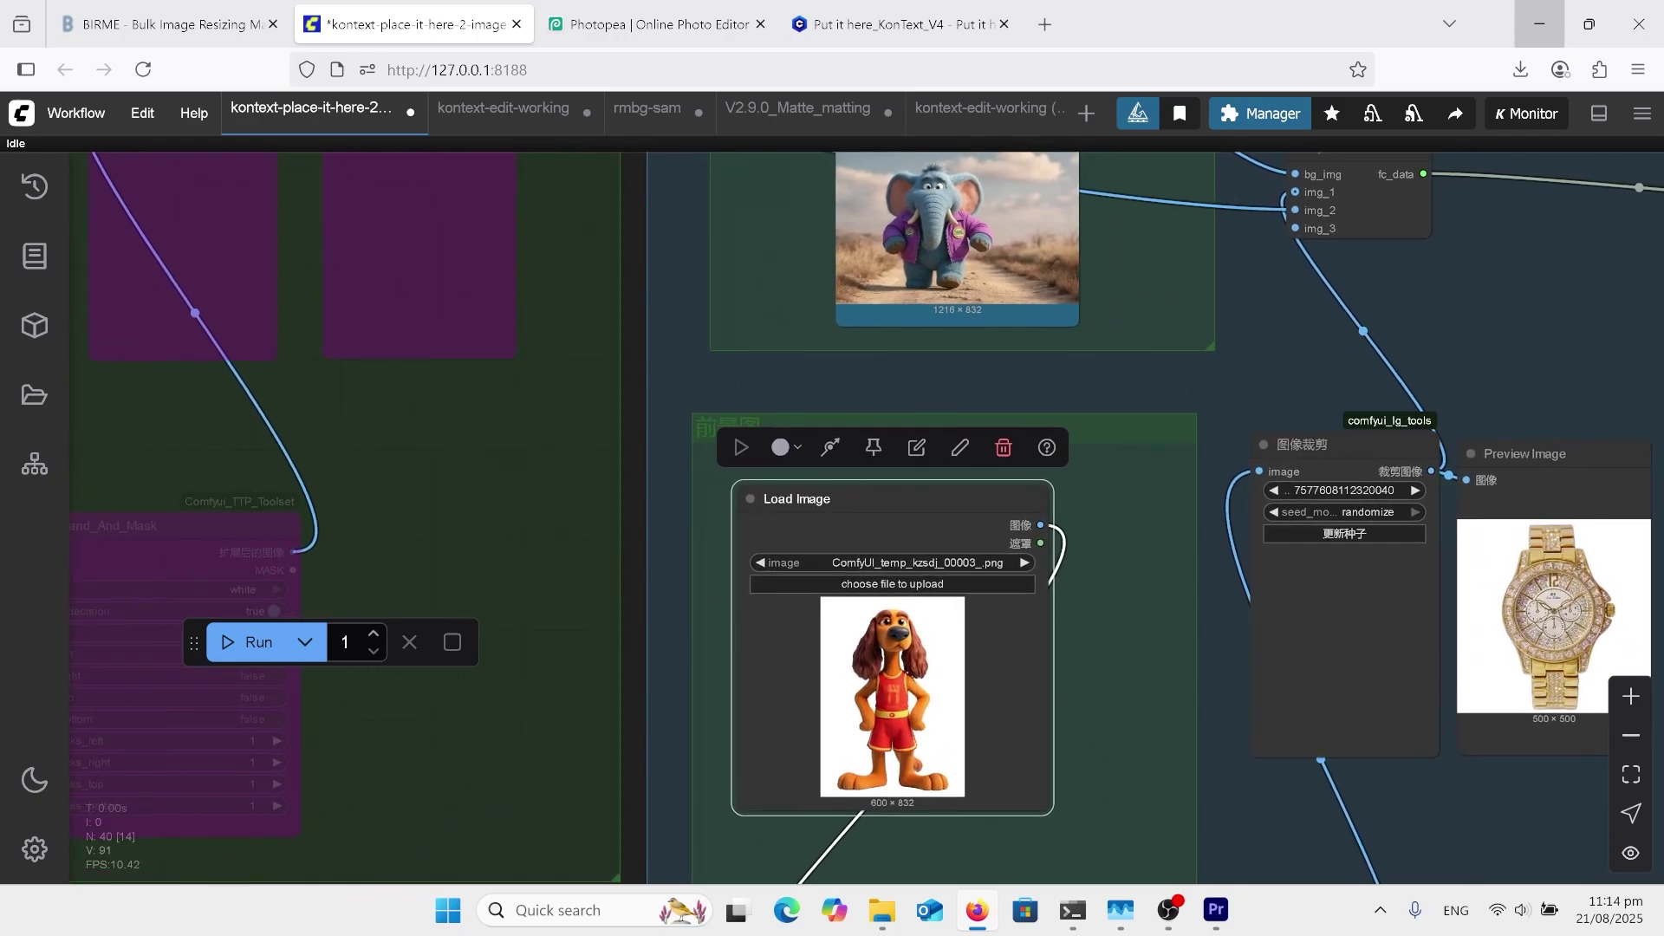
Rewrite the prompt in the Key modifications Text node for the dog, beginning with "Put it here. This dog in the".
{"action": "scroll", "coordinate": [914, 627], "scroll_direction": "down", "scroll_amount": 6}
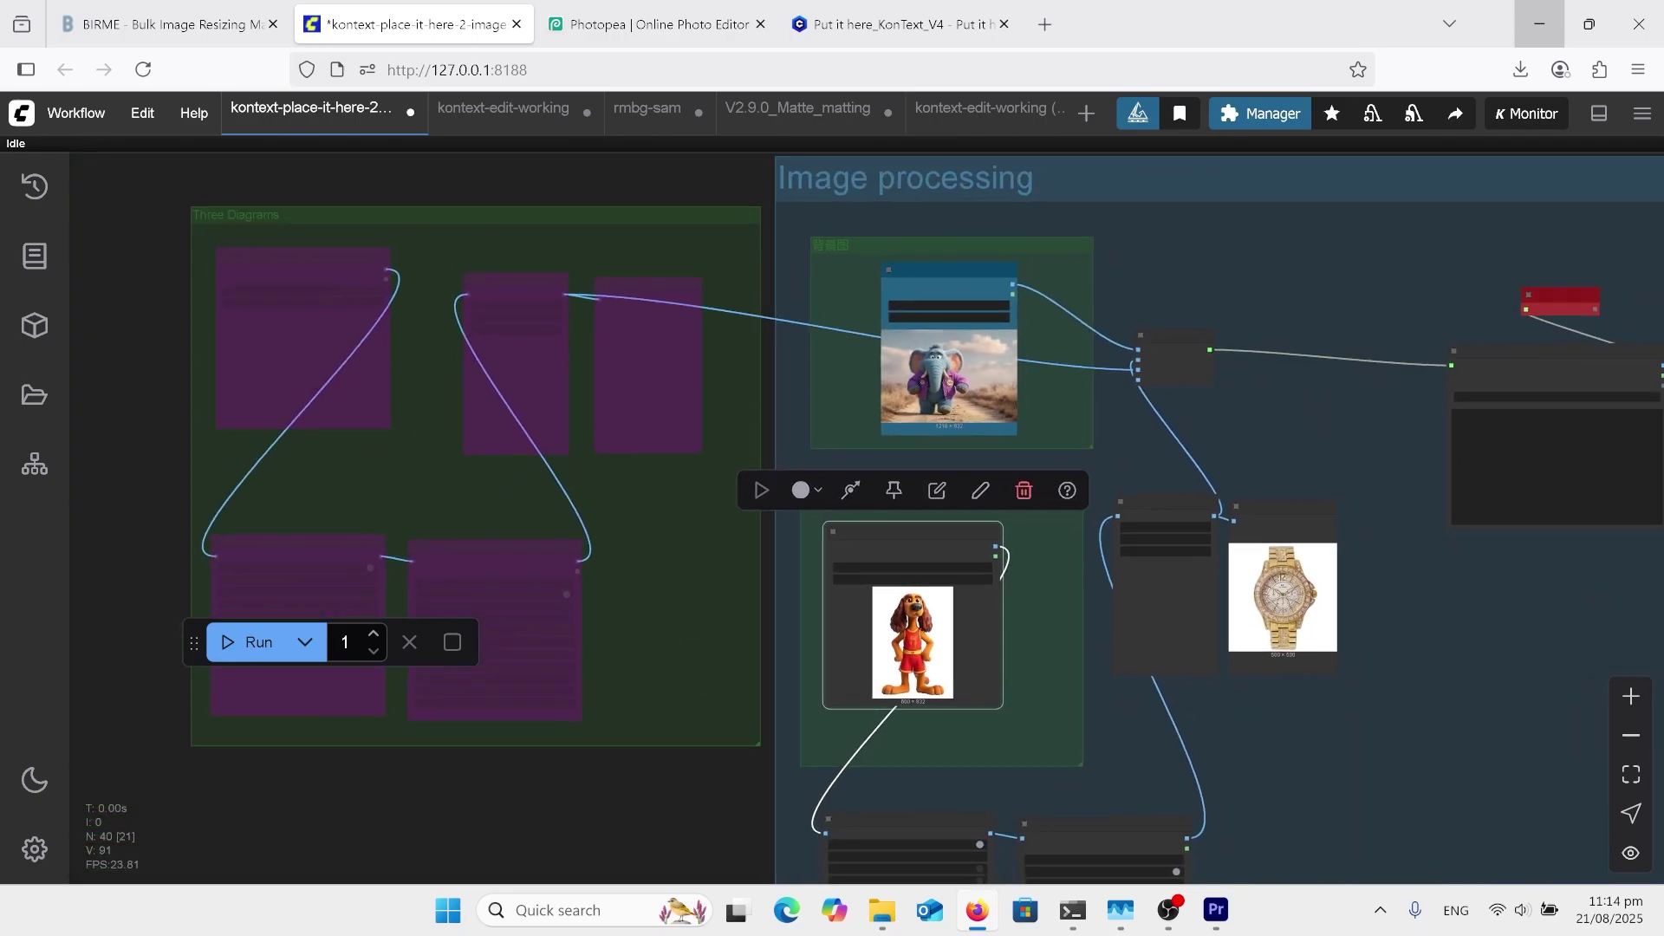
{"action": "left_click_drag", "start_coordinate": [914, 627], "coordinate": [832, 728]}
{"action": "scroll", "coordinate": [763, 772], "scroll_direction": "down", "scroll_amount": 5}
{"action": "left_click", "coordinate": [1040, 576]}
{"action": "scroll", "coordinate": [1430, 359], "scroll_direction": "up", "scroll_amount": 10}
{"action": "left_click_drag", "start_coordinate": [1224, 370], "coordinate": [907, 376]}
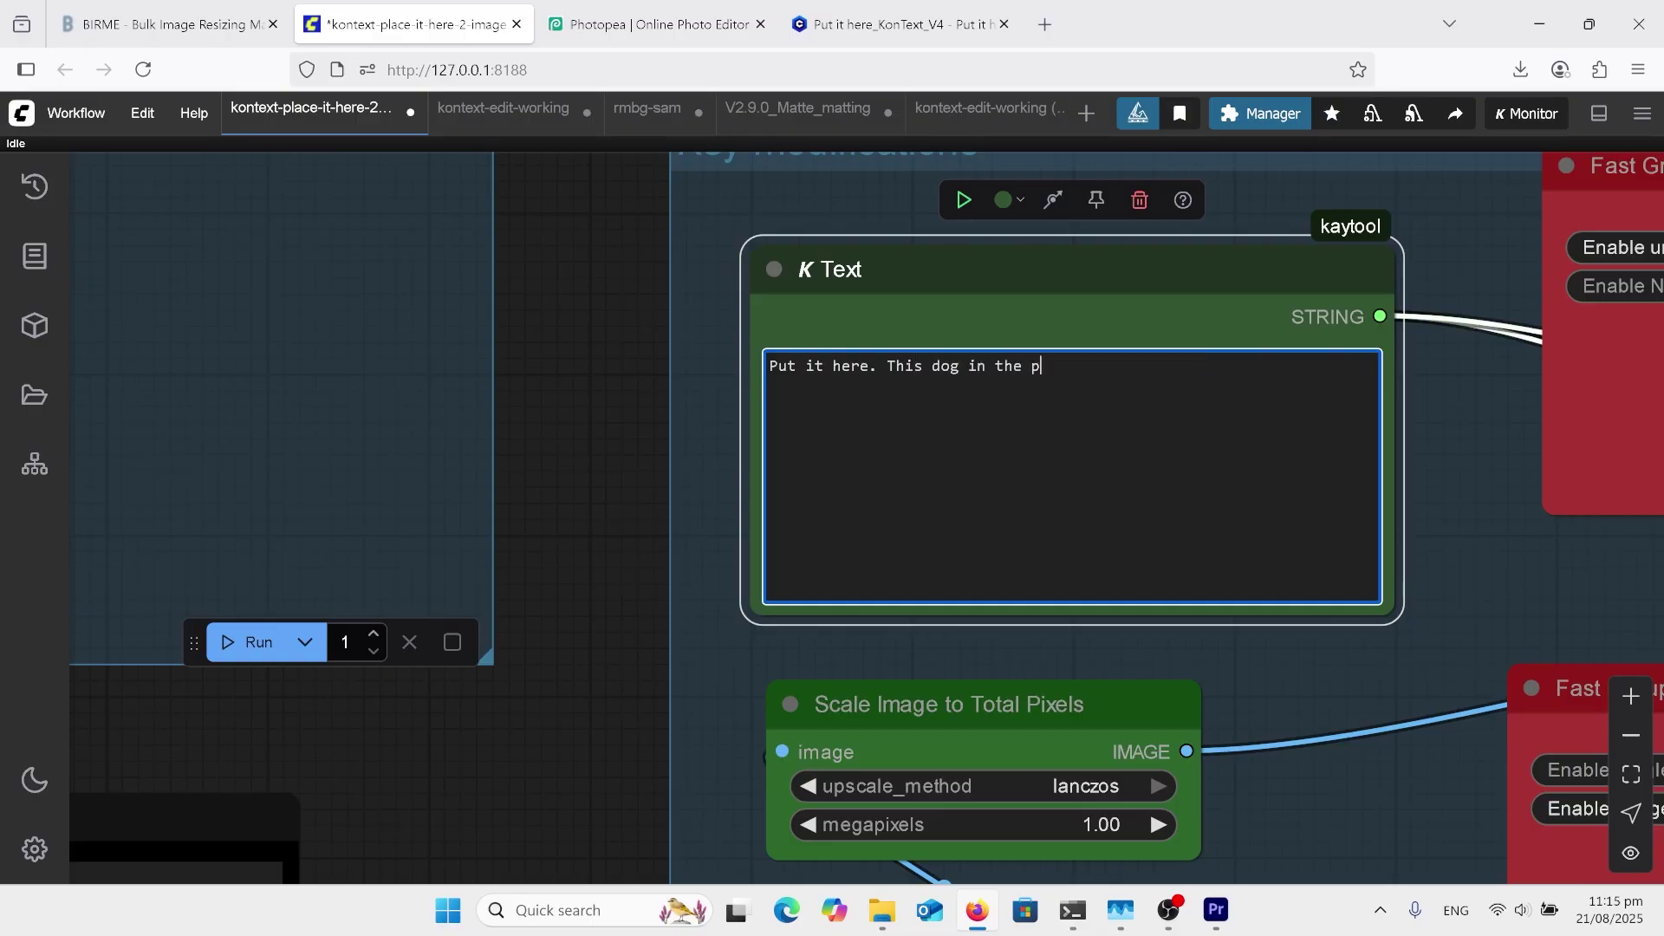
{"action": "type", "text": "i"}
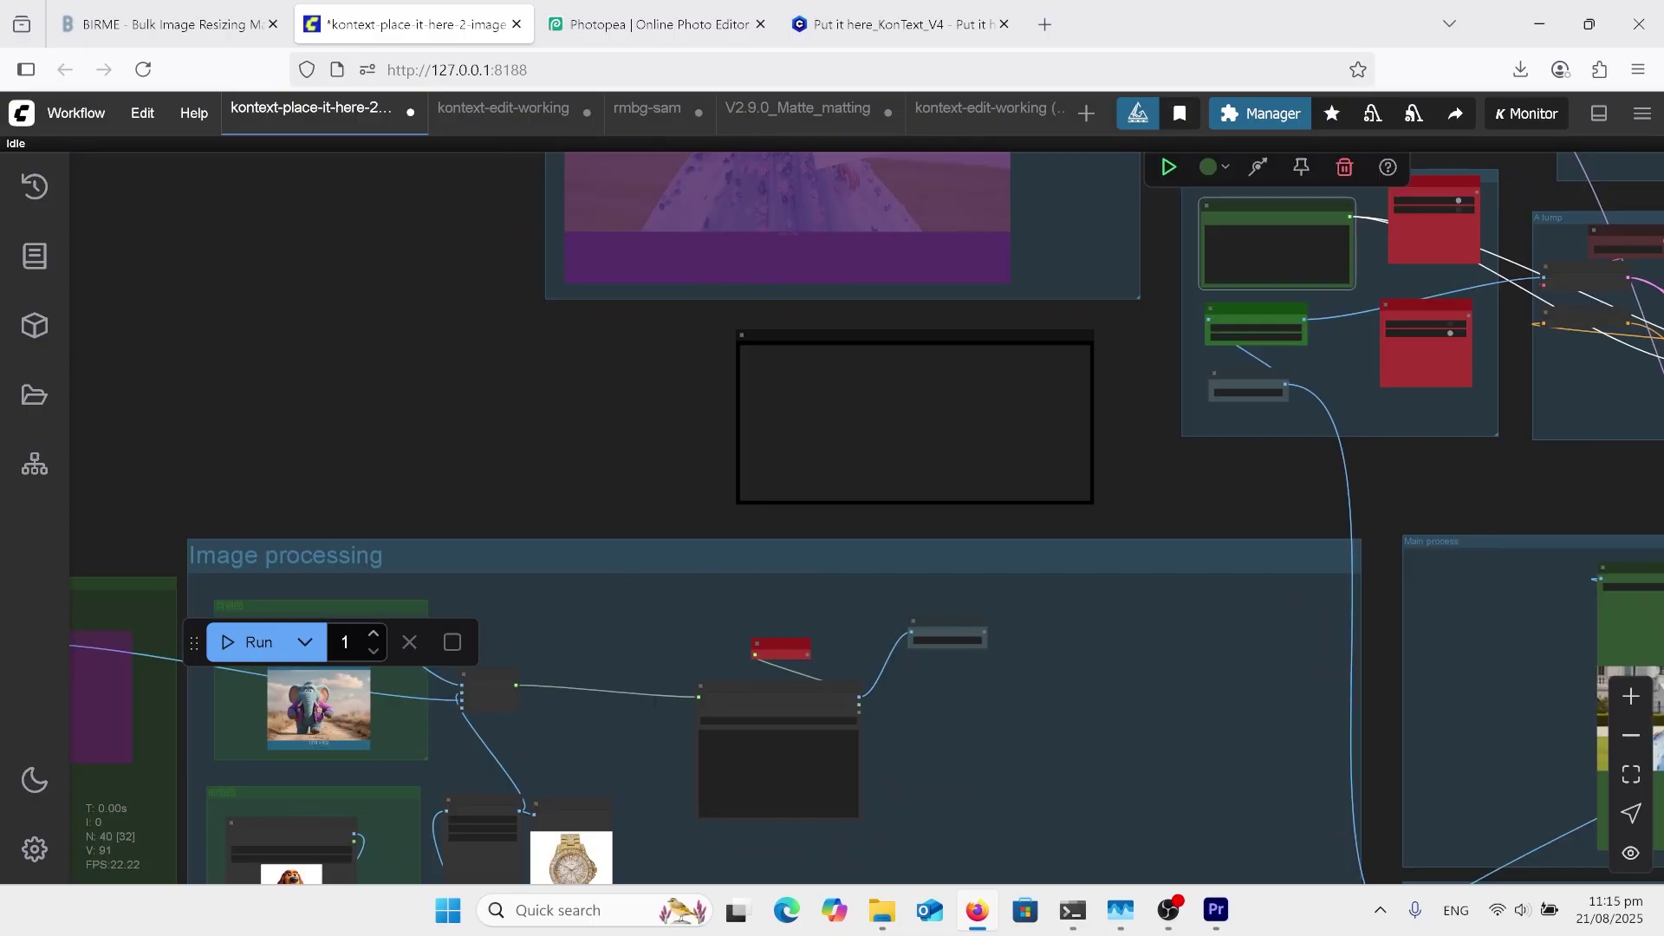
Run the workflow and apply the crop to the full dog image when the image cropping dialog opens.
{"action": "left_click_drag", "start_coordinate": [1022, 685], "coordinate": [1178, 579]}
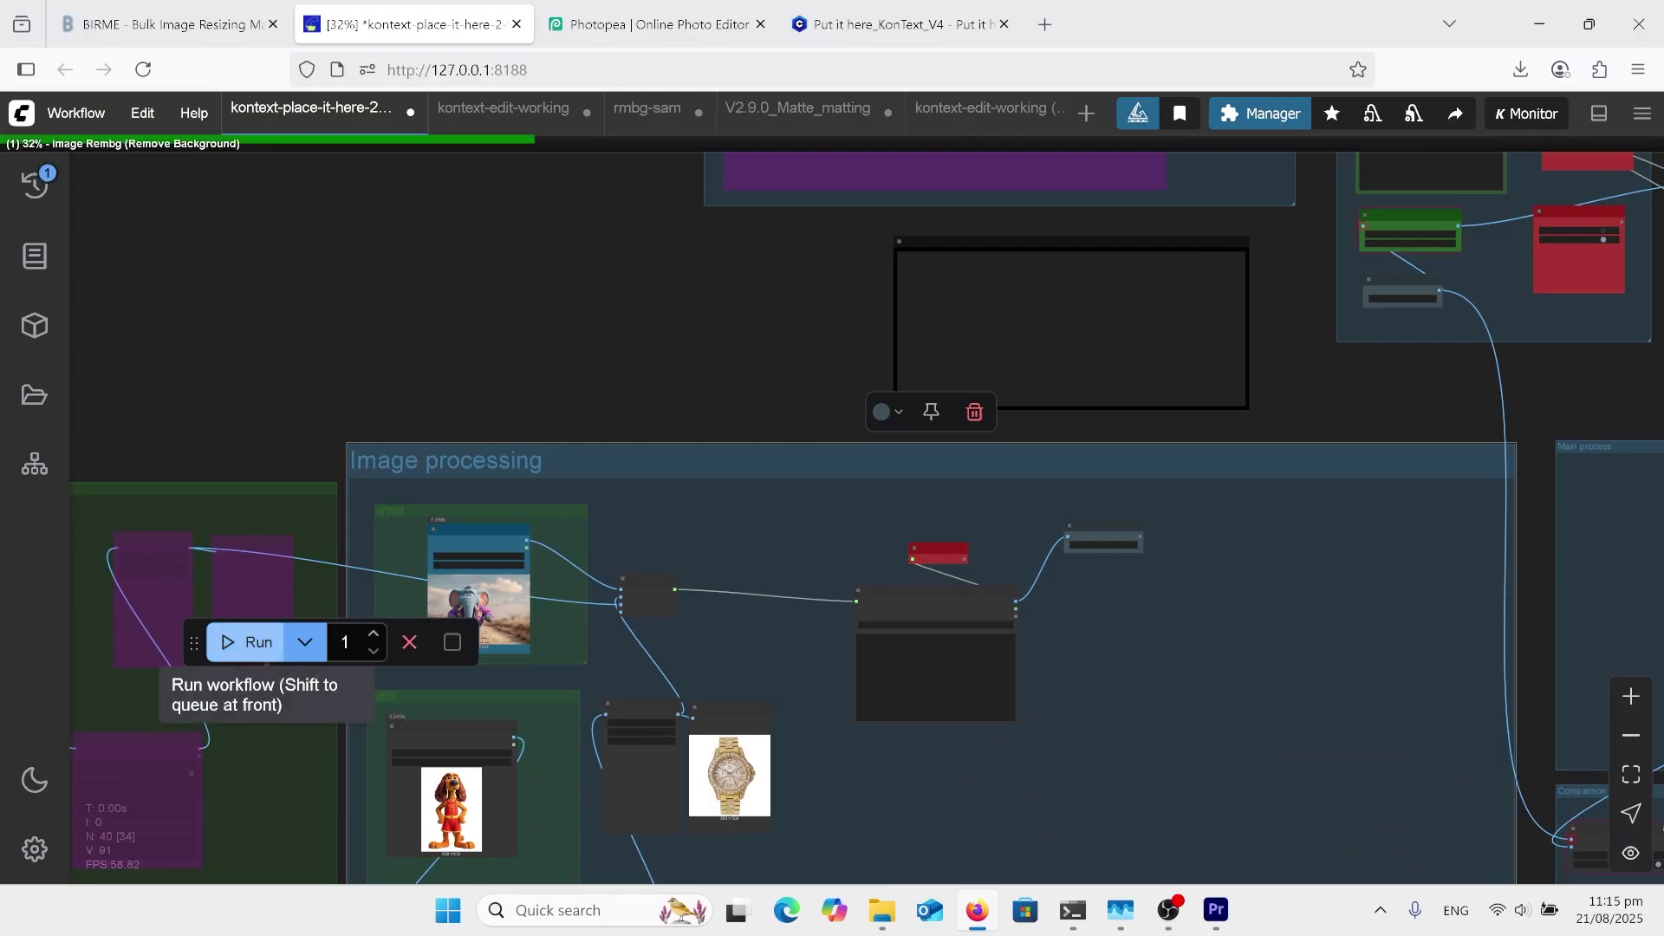
{"action": "left_click_drag", "start_coordinate": [592, 845], "coordinate": [546, 656]}
{"action": "scroll", "coordinate": [511, 660], "scroll_direction": "up", "scroll_amount": 7}
{"action": "scroll", "coordinate": [595, 451], "scroll_direction": "up", "scroll_amount": 2}
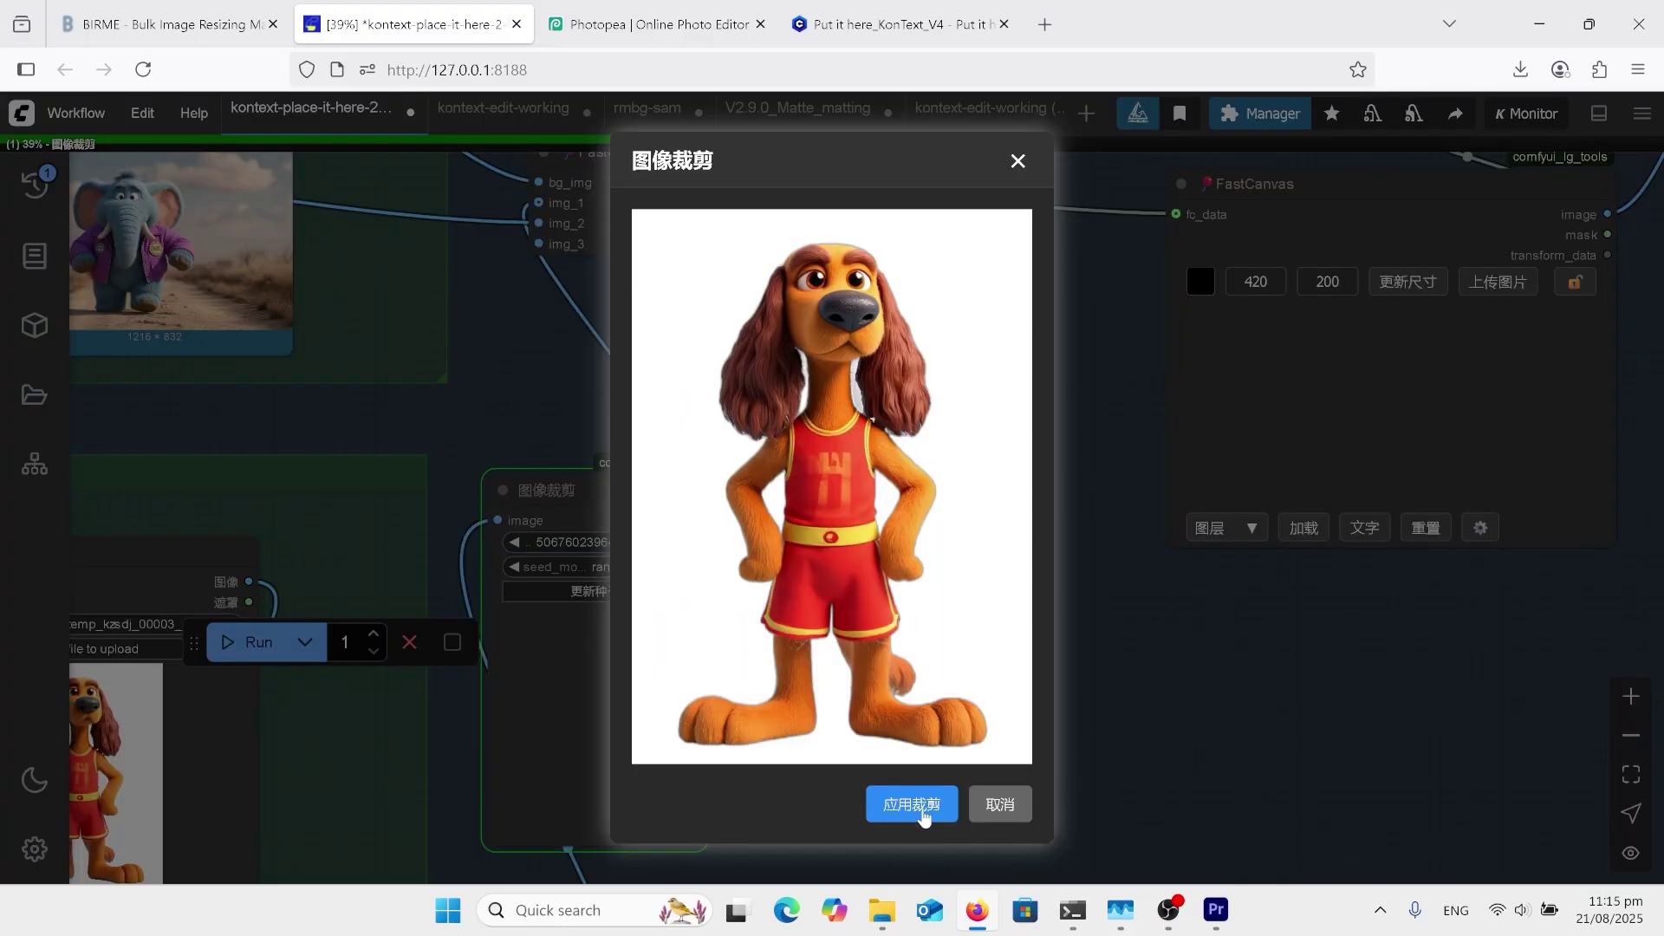
{"action": "left_click", "coordinate": [911, 804]}
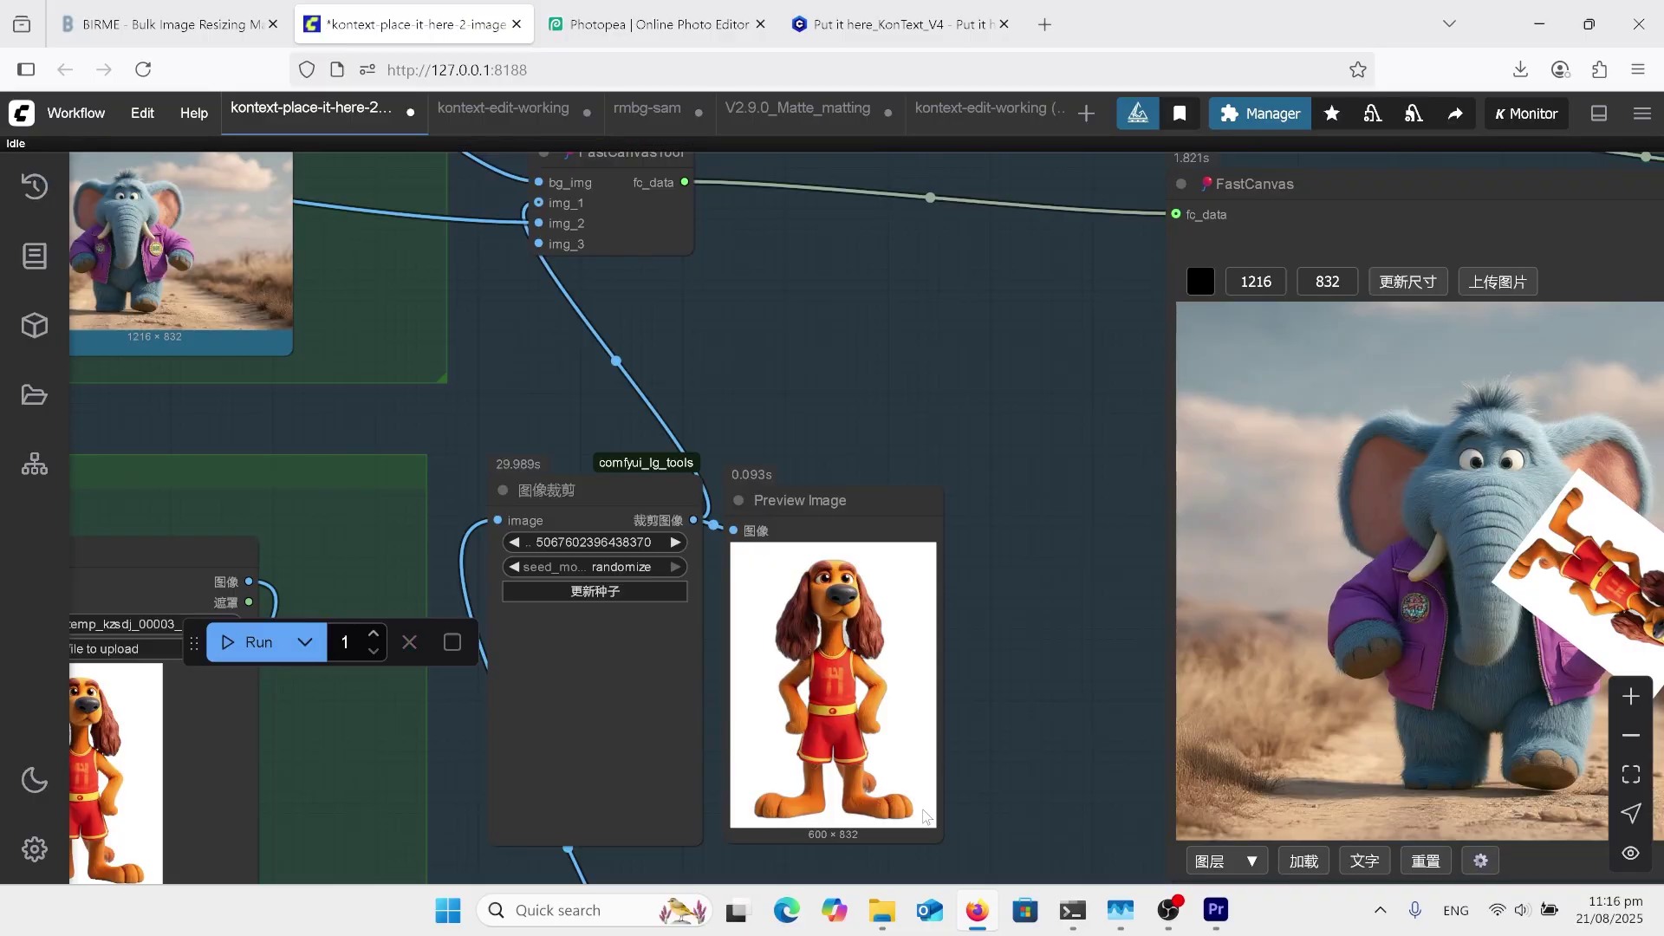
Rotate the dog layer upright in the FastCanvas node, enlarge it and place it on the path beside the elephant.
{"action": "left_click_drag", "start_coordinate": [1114, 551], "coordinate": [851, 488]}
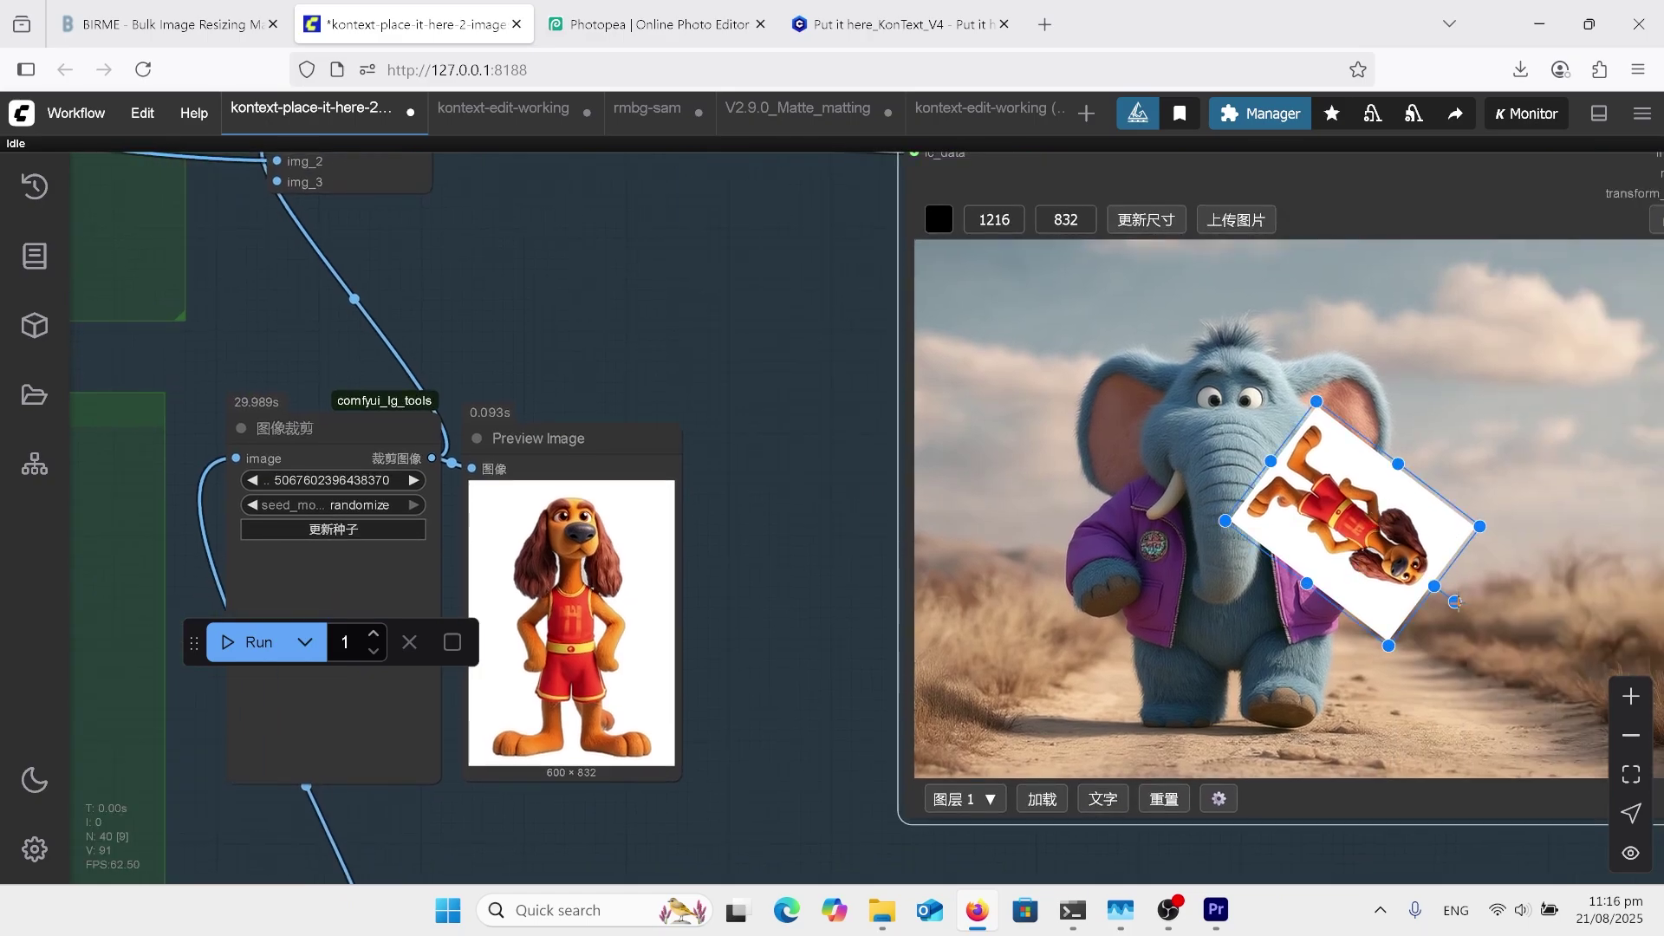
{"action": "left_click_drag", "start_coordinate": [1455, 602], "coordinate": [1350, 428]}
{"action": "left_click_drag", "start_coordinate": [1352, 500], "coordinate": [1438, 548]}
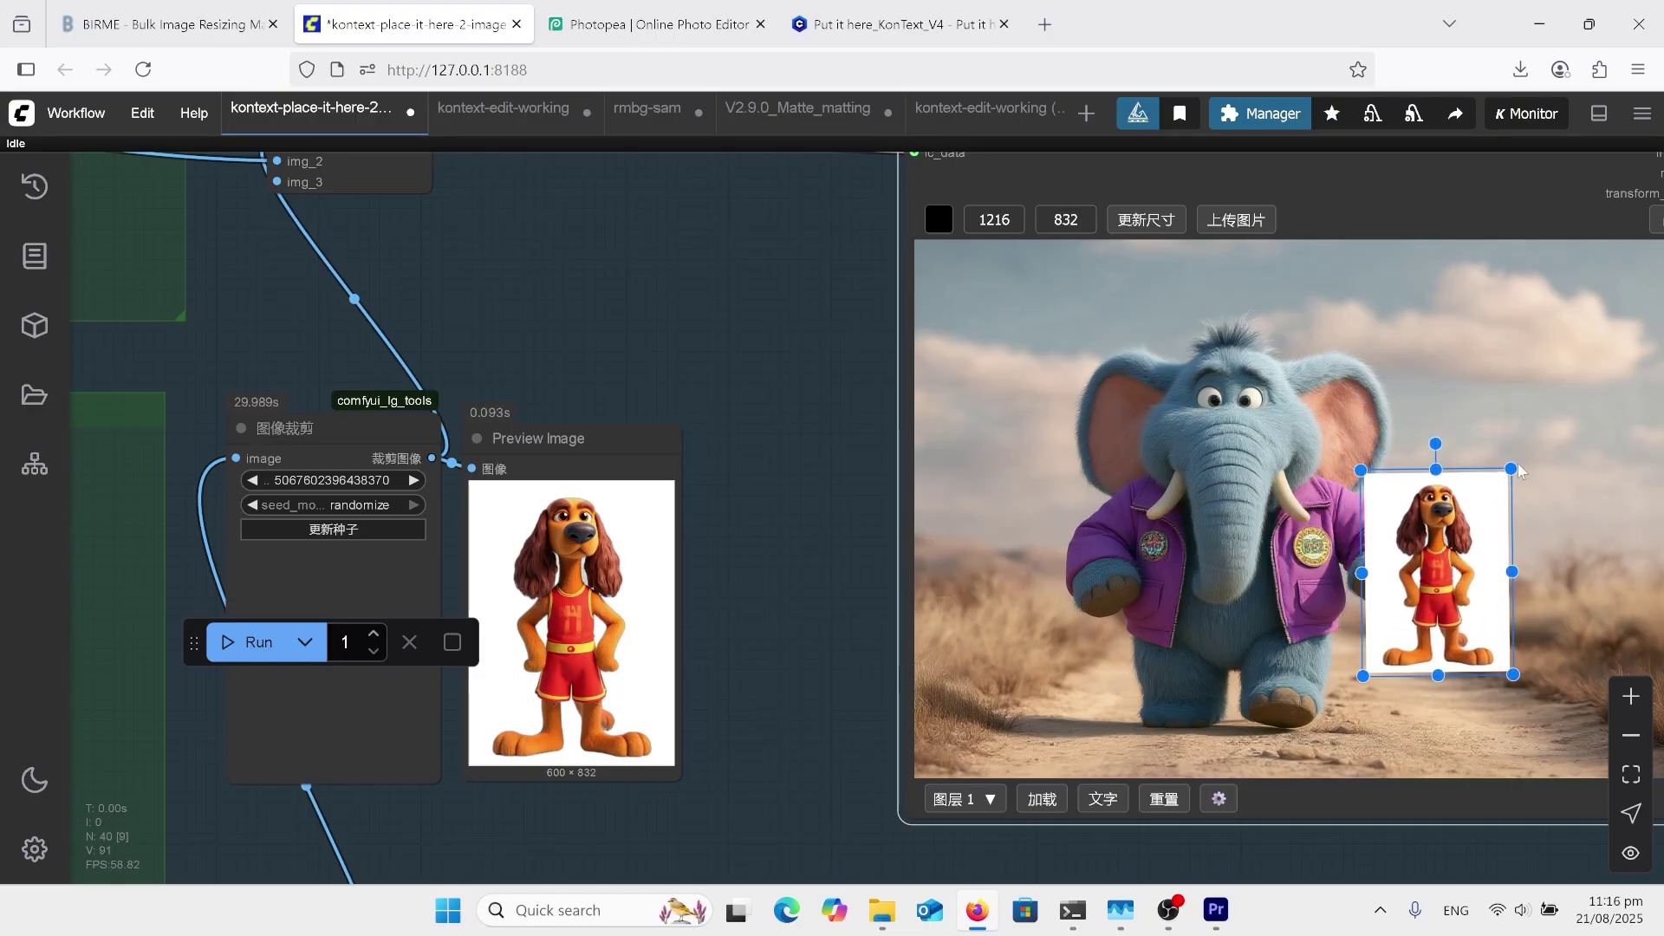
{"action": "left_click_drag", "start_coordinate": [1540, 446], "coordinate": [1620, 331]}
{"action": "left_click_drag", "start_coordinate": [1493, 519], "coordinate": [1519, 562]}
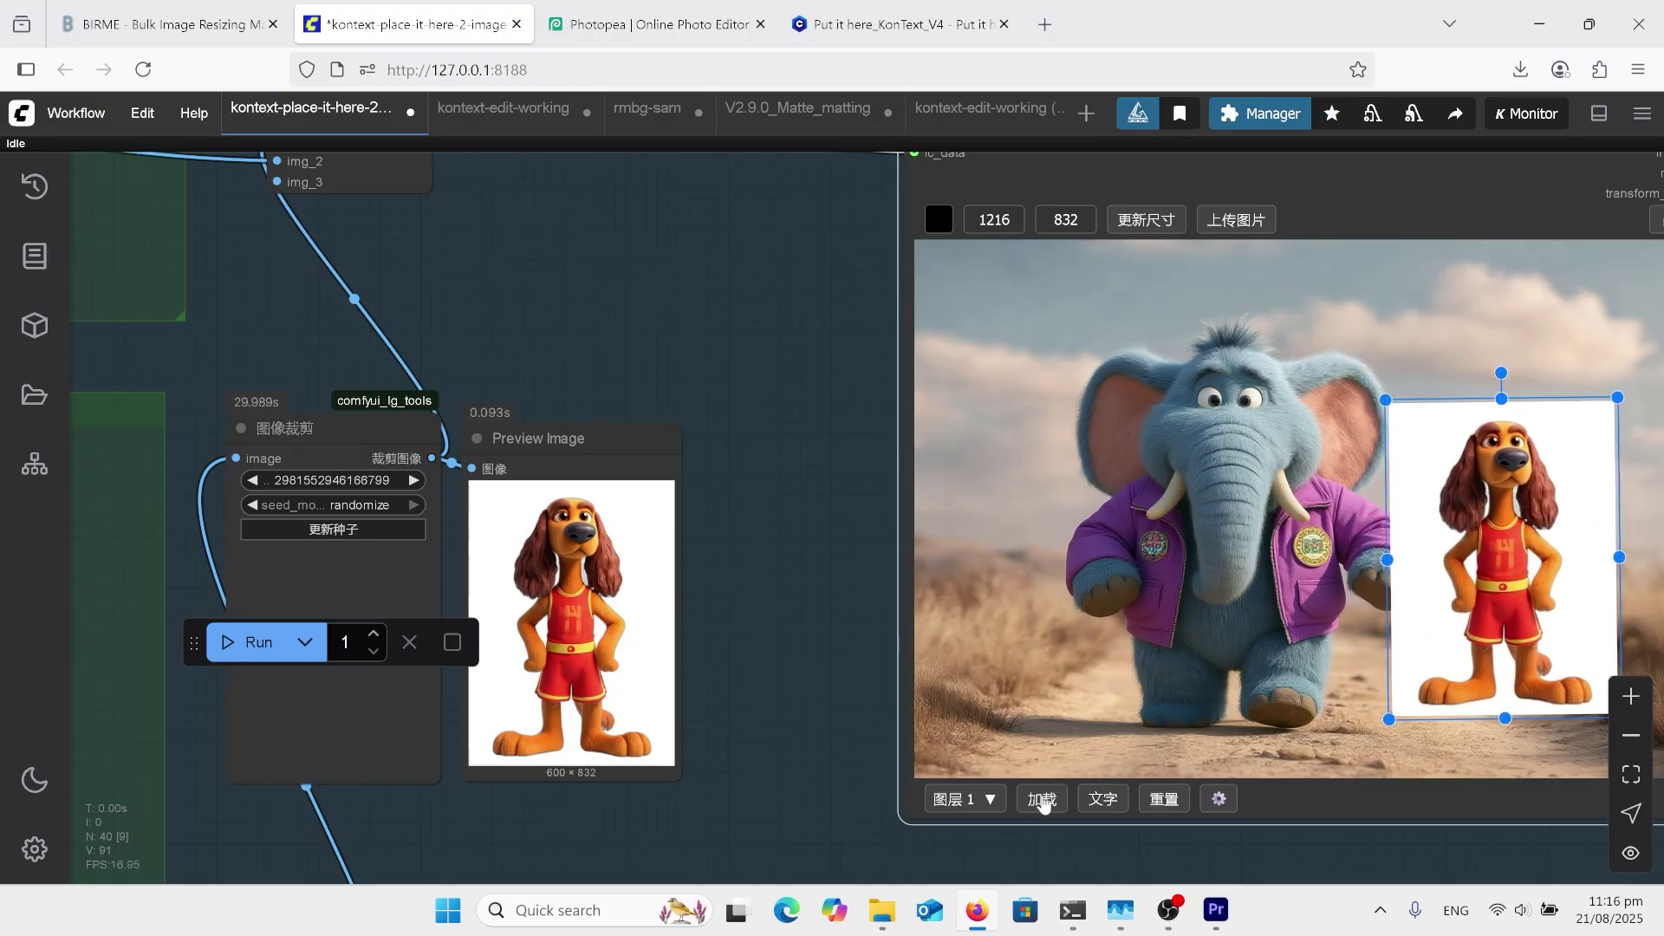
Load the arranged canvas to run the workflow and apply the crop to the full dog image.
{"action": "left_click", "coordinate": [1043, 799]}
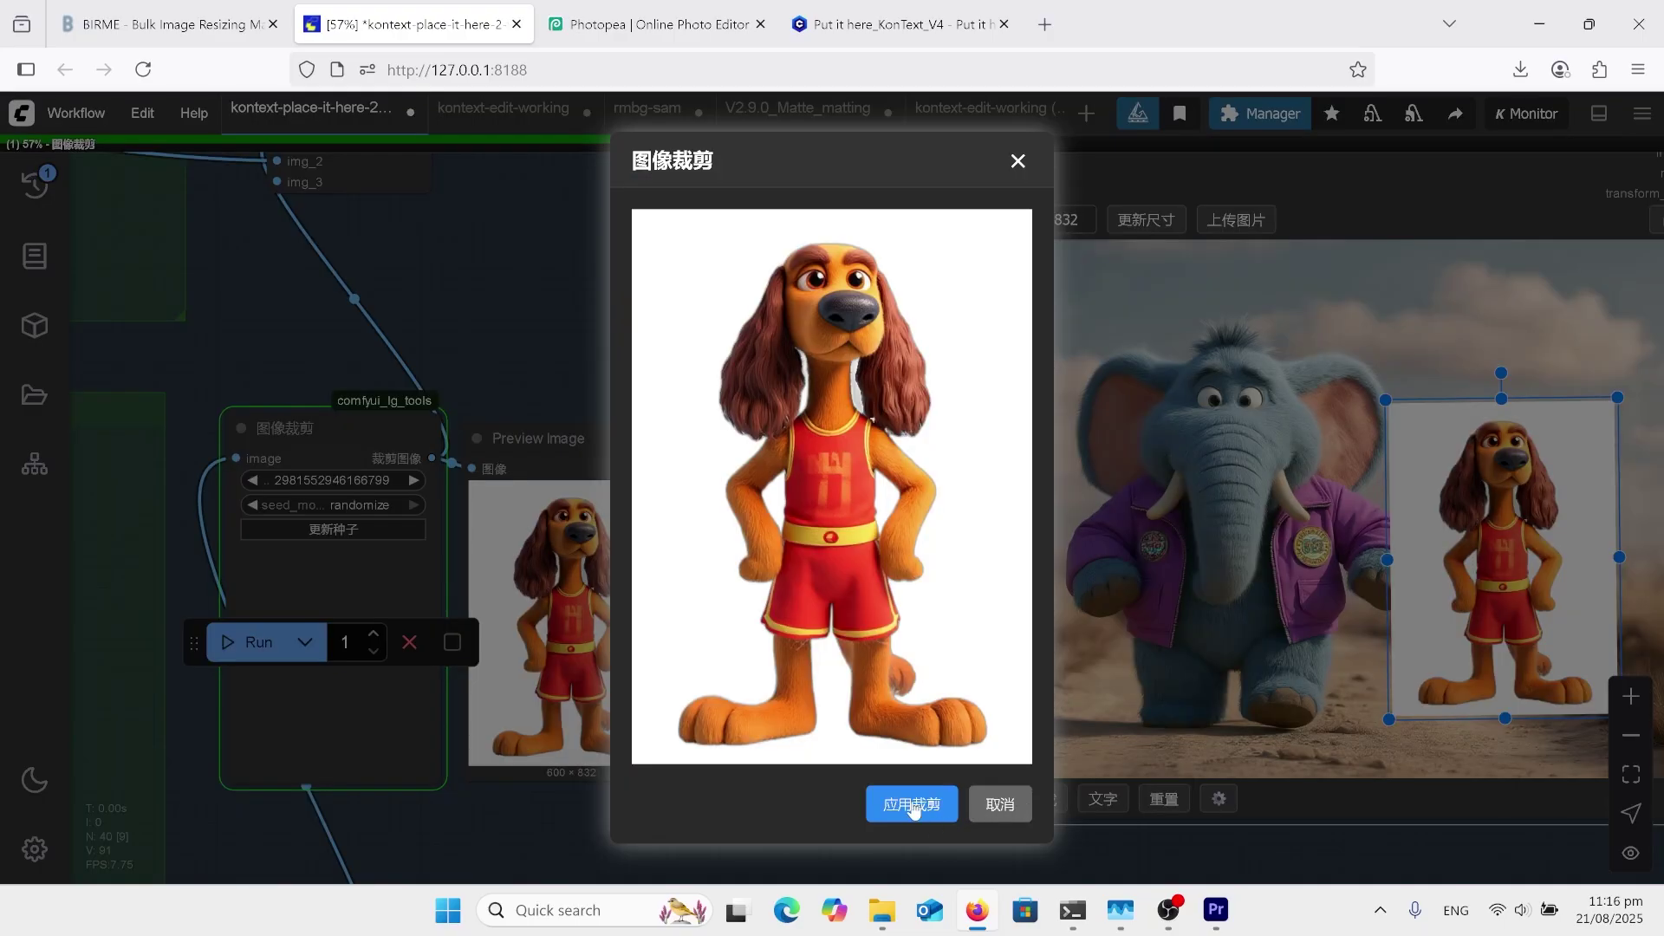
{"action": "left_click", "coordinate": [912, 805]}
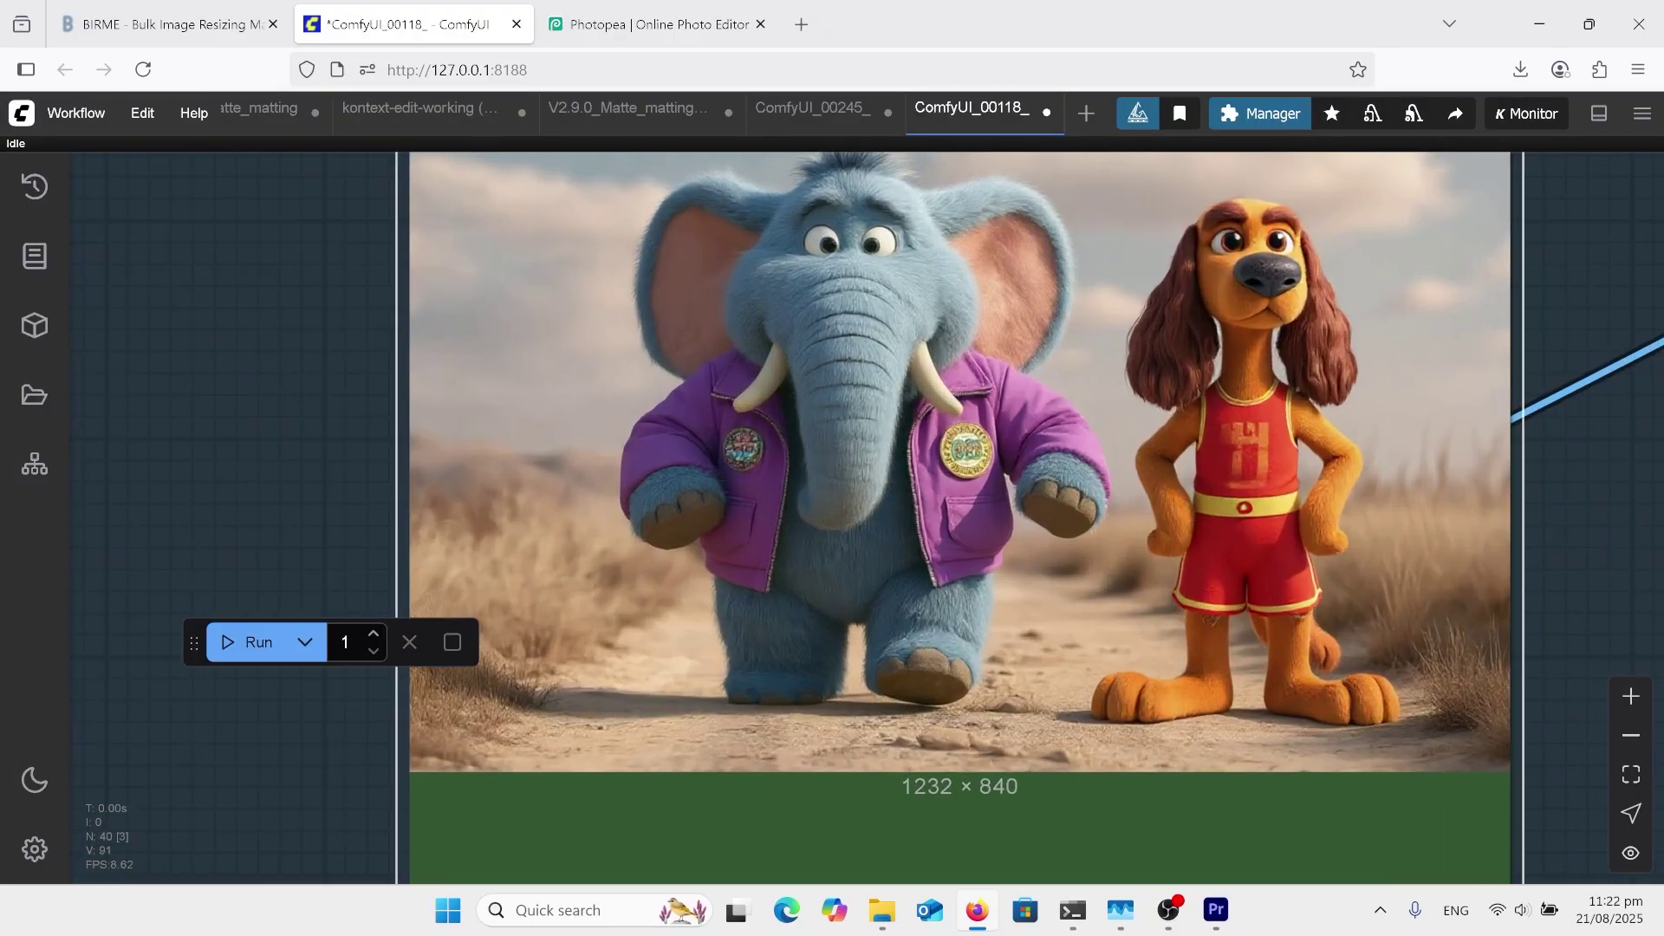
Examine the generated image of the elephant and dog up close, checking how the dog blends into the scene.
{"action": "scroll", "coordinate": [866, 295], "scroll_direction": "up", "scroll_amount": 2}
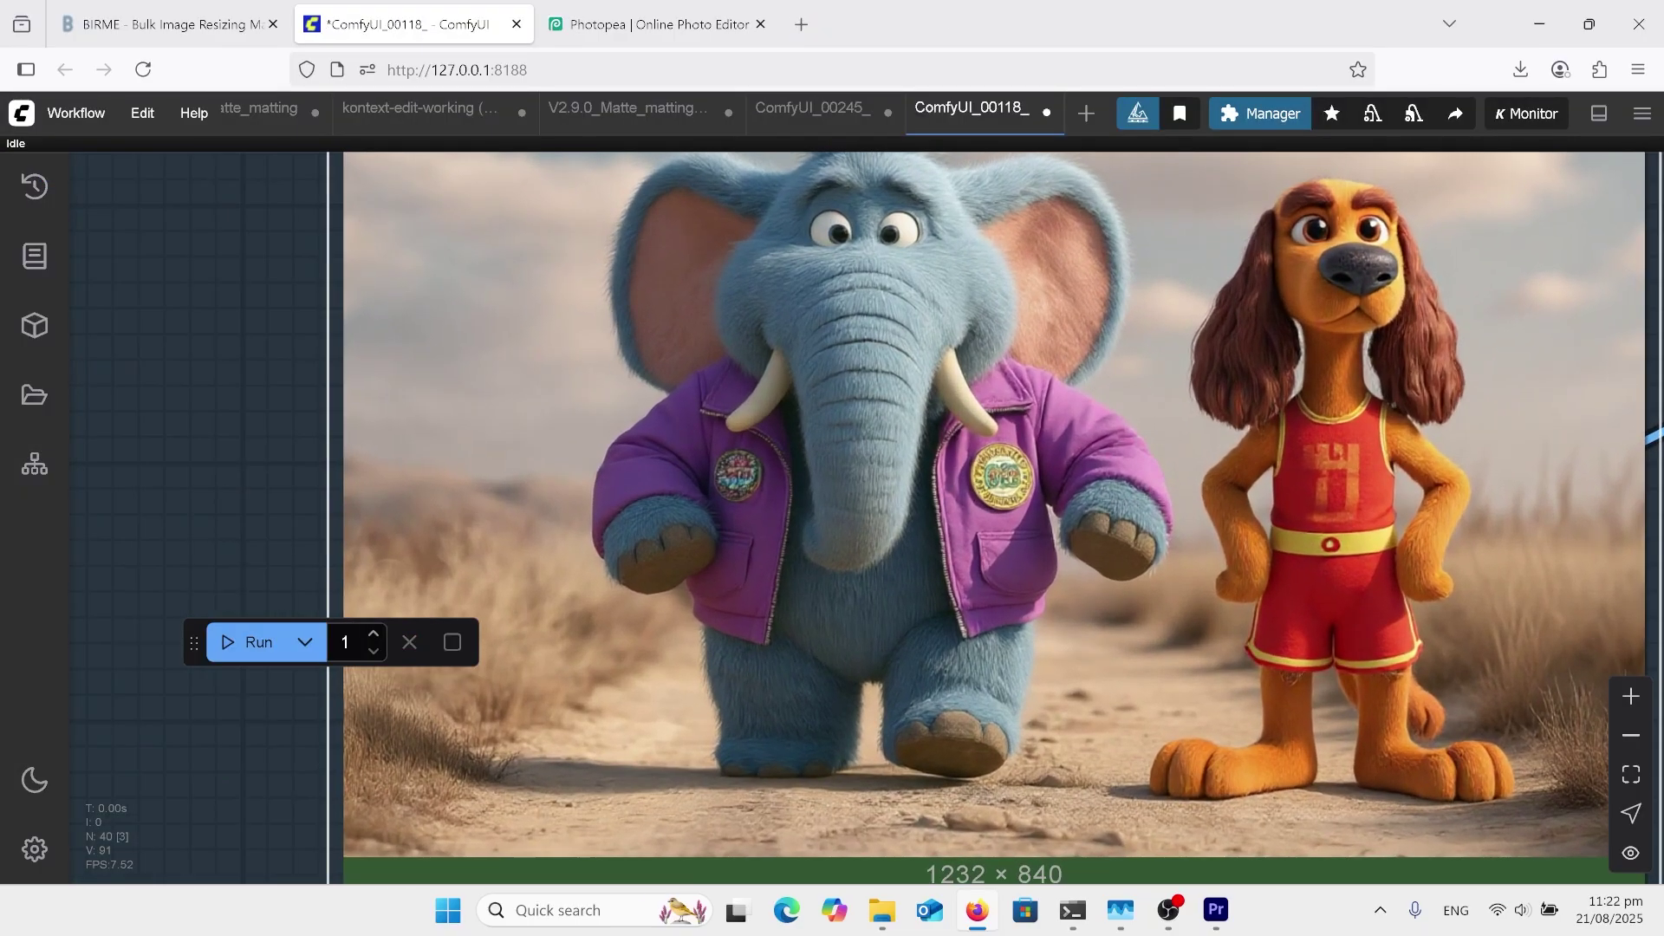
{"action": "left_click_drag", "start_coordinate": [866, 295], "coordinate": [728, 313]}
{"action": "scroll", "coordinate": [823, 299], "scroll_direction": "up", "scroll_amount": 1}
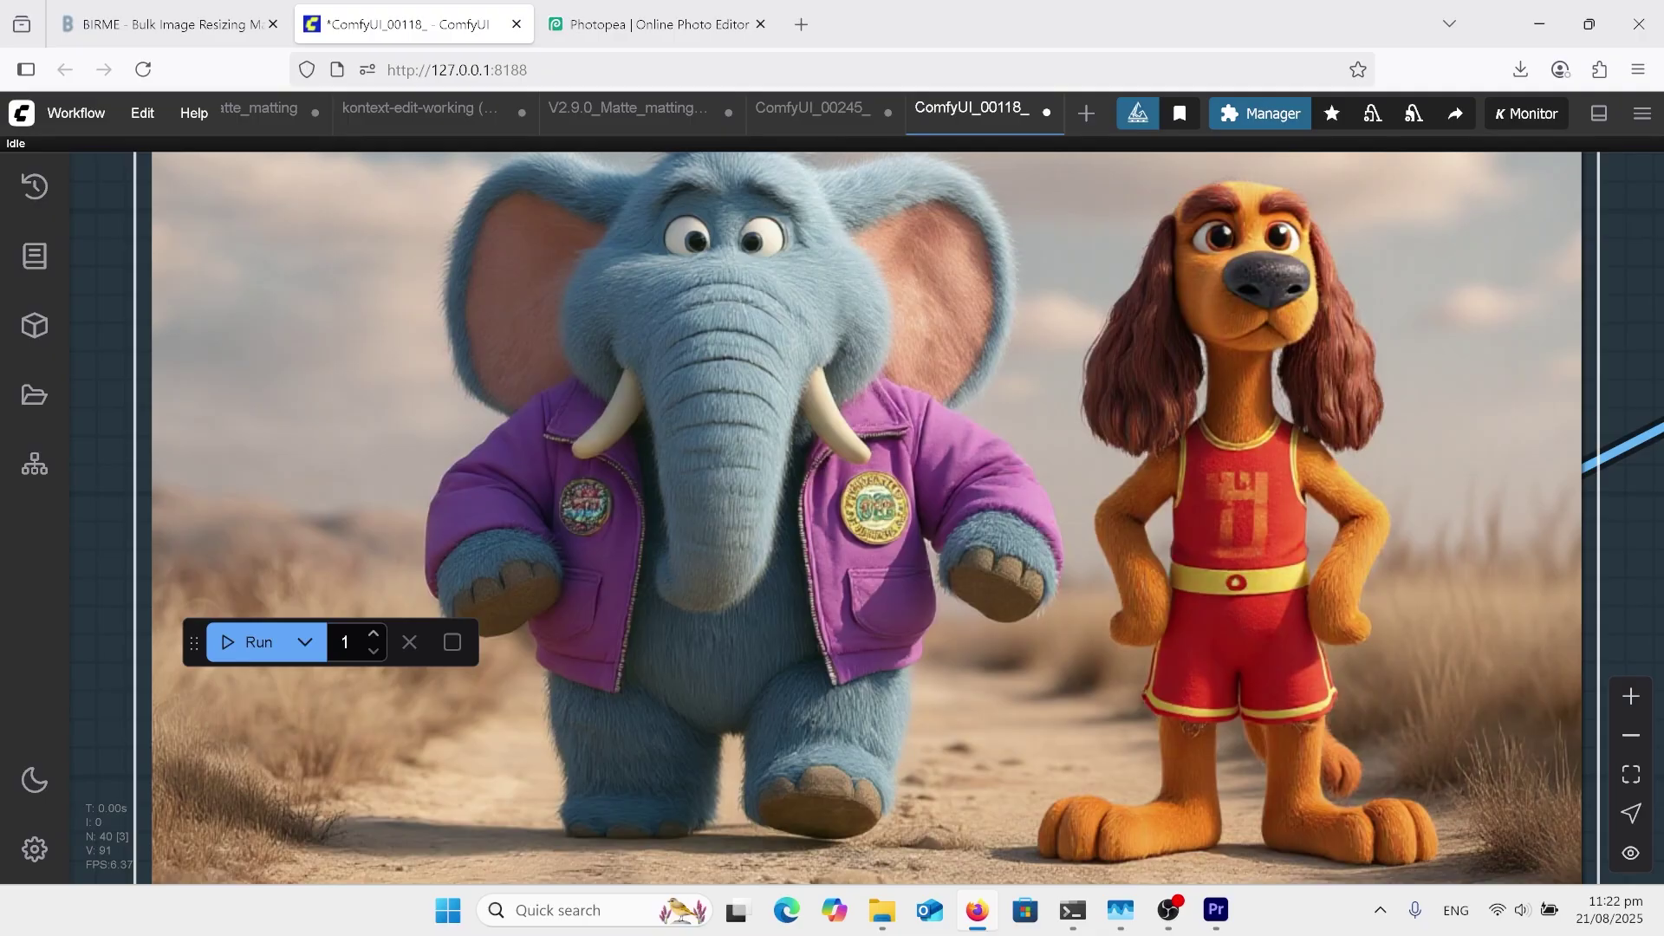
{"action": "scroll", "coordinate": [815, 520], "scroll_direction": "down", "scroll_amount": 3}
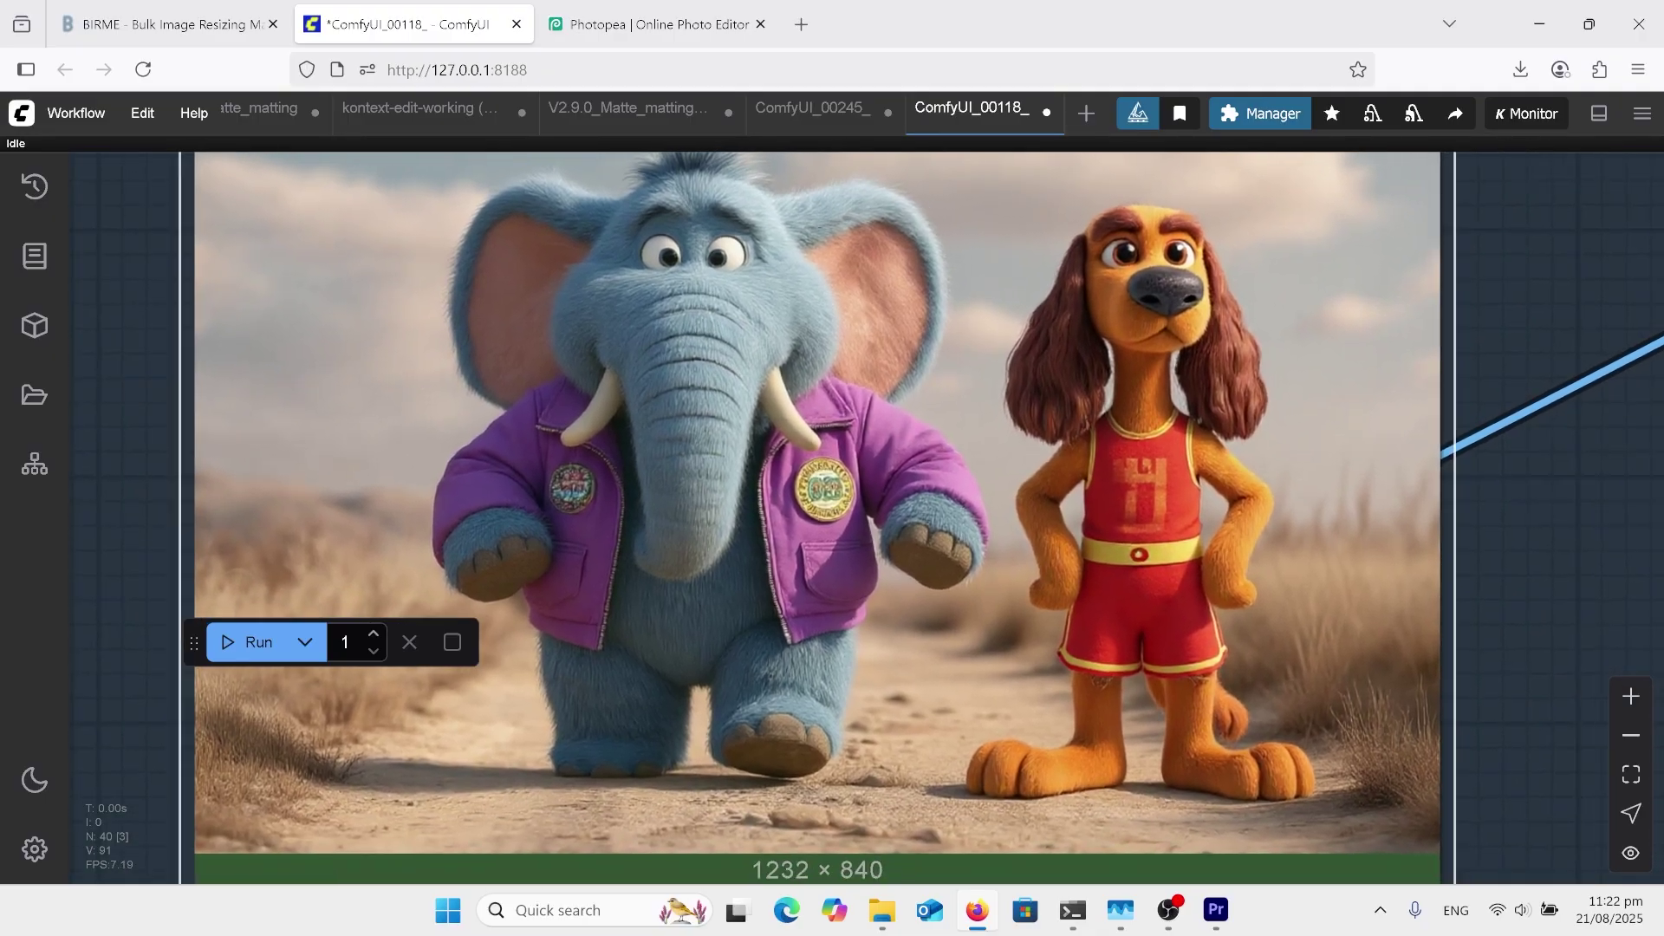
{"action": "left_click_drag", "start_coordinate": [1512, 317], "coordinate": [1459, 321]}
{"action": "scroll", "coordinate": [1459, 322], "scroll_direction": "up", "scroll_amount": 2}
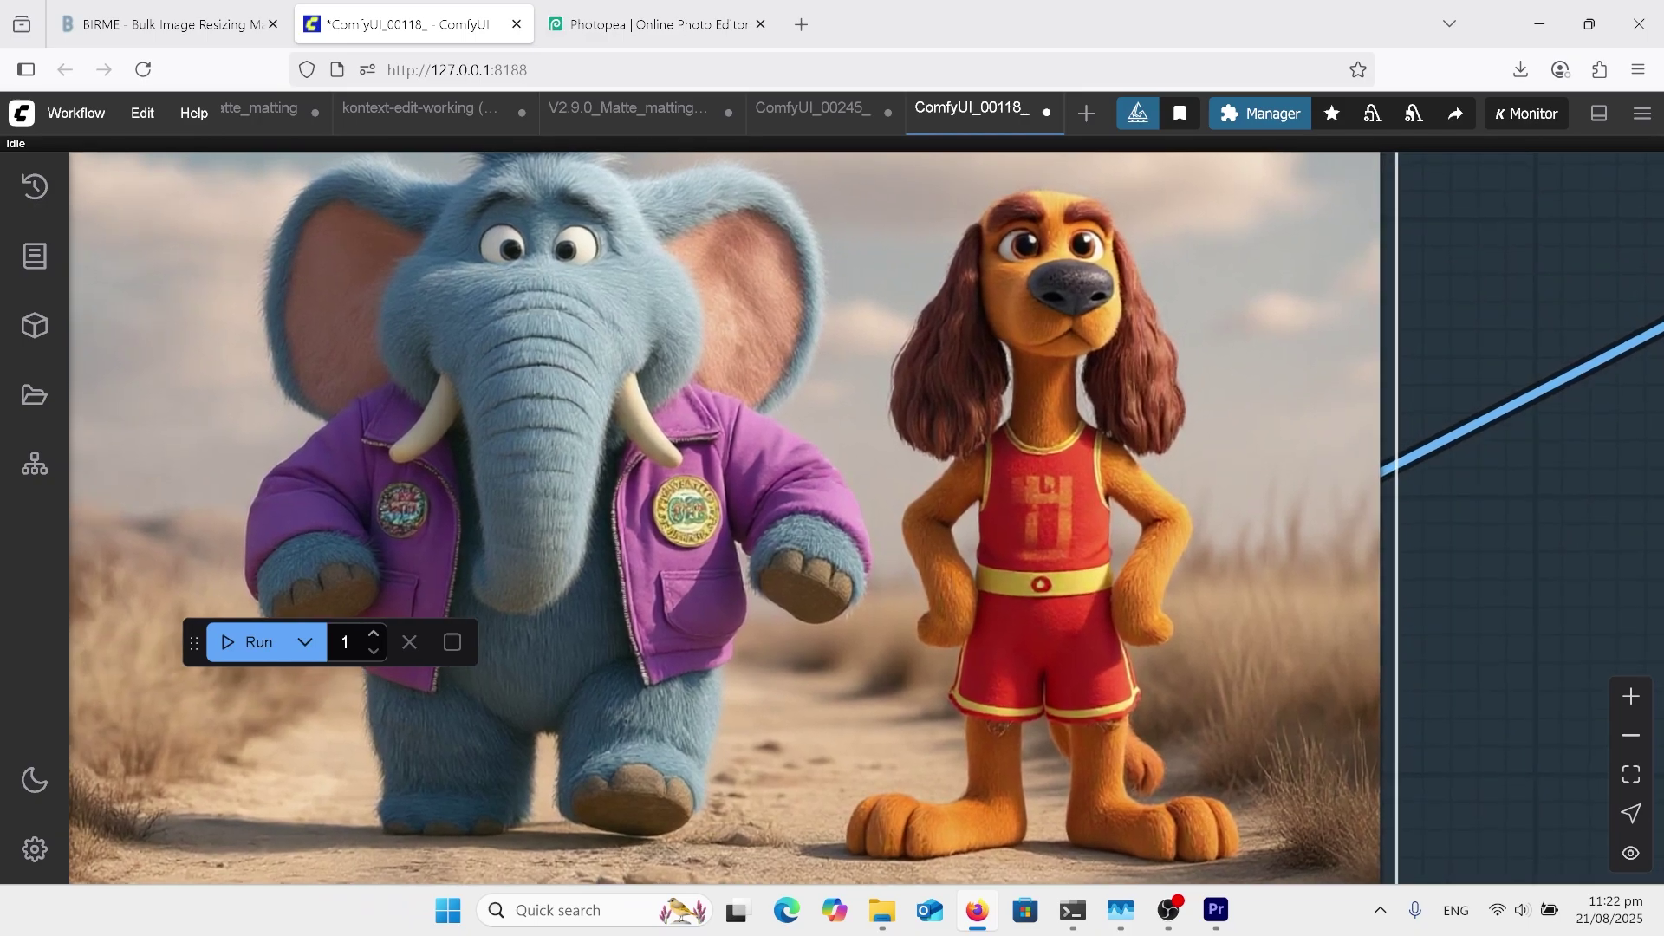
{"action": "scroll", "coordinate": [814, 520], "scroll_direction": "up", "scroll_amount": 1}
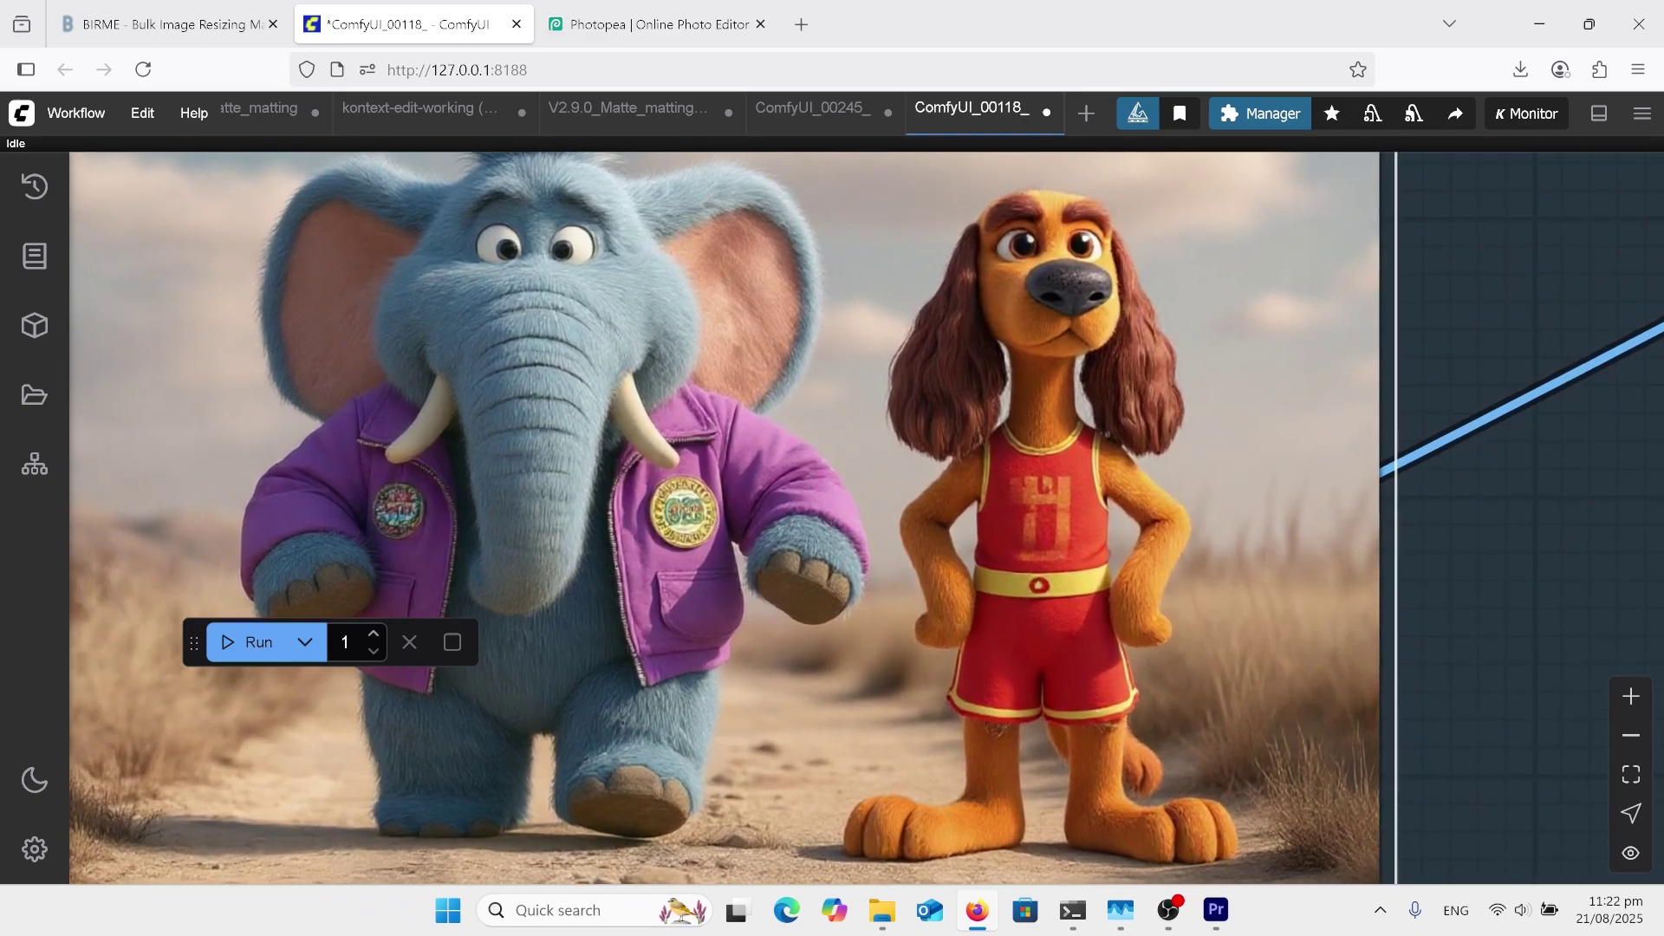
{"action": "scroll", "coordinate": [814, 520], "scroll_direction": "down", "scroll_amount": 3}
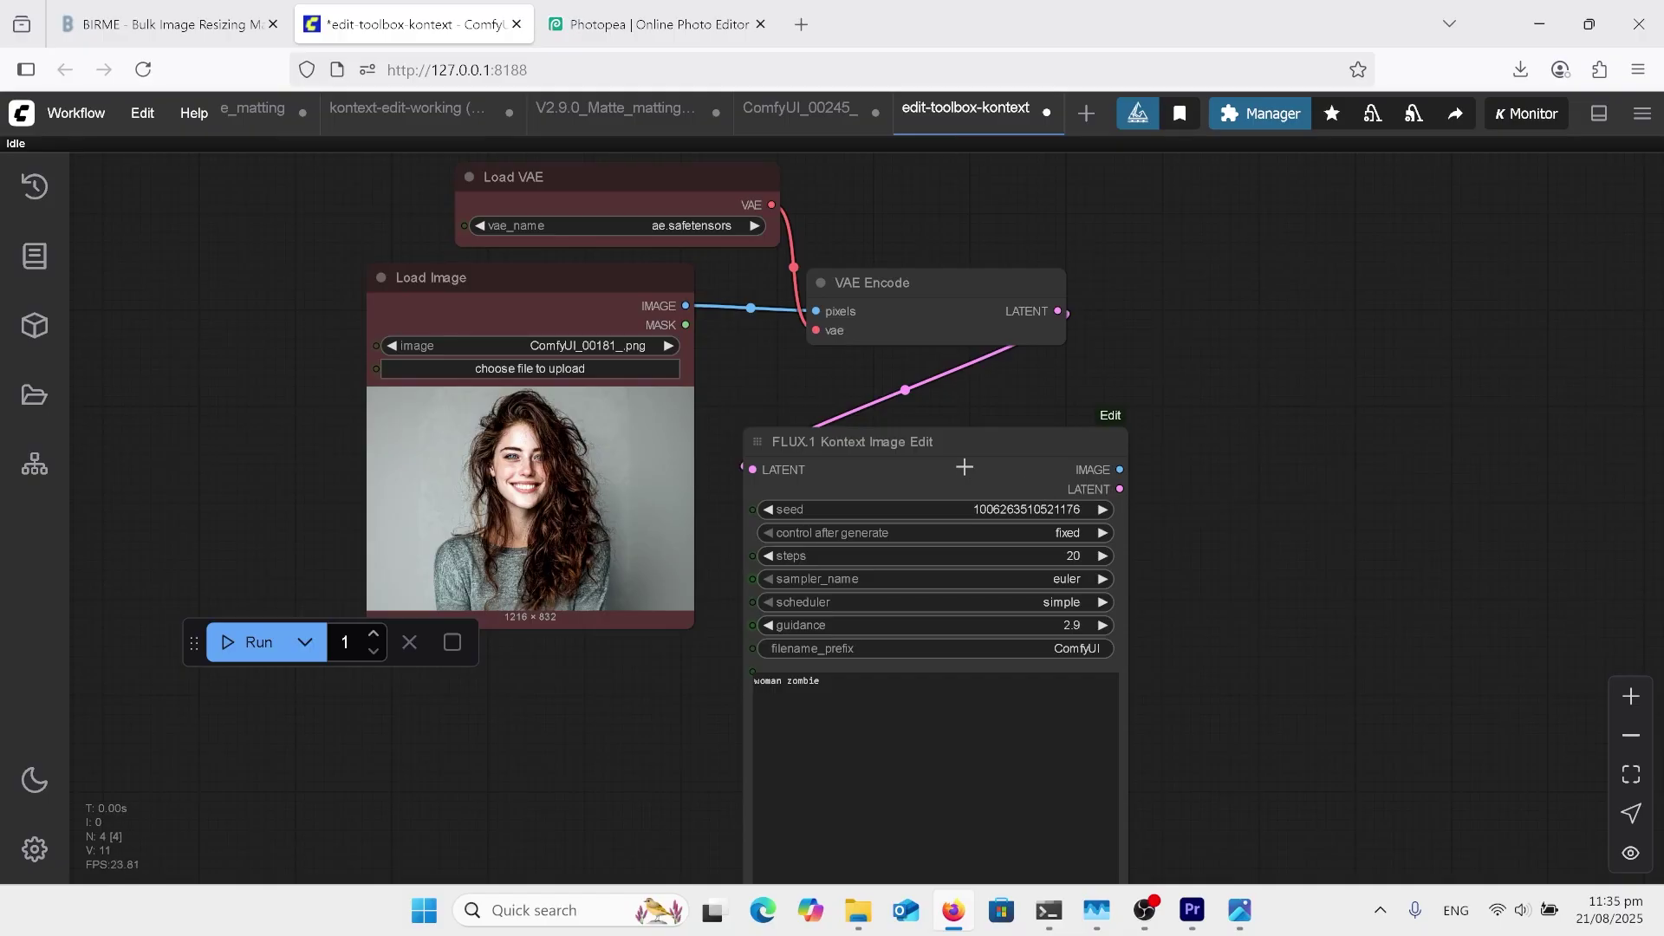
Convert the FLUX.1 Kontext Image Edit group node into its individual nodes and deselect them.
{"action": "right_click", "coordinate": [964, 467]}
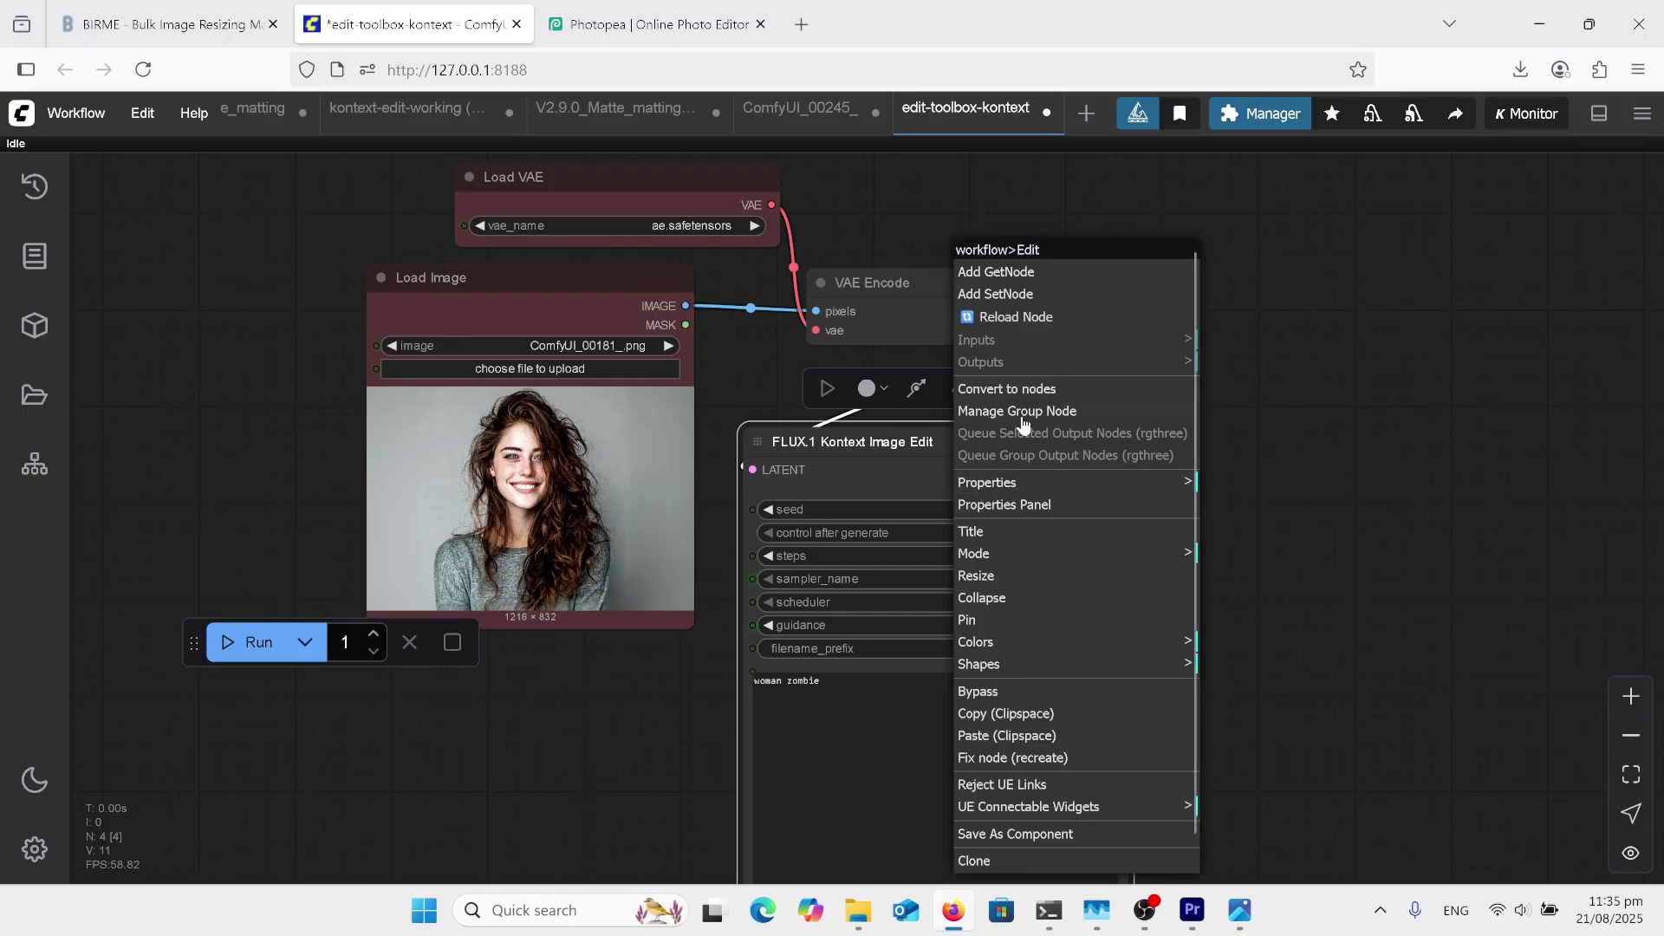
{"action": "left_click", "coordinate": [1042, 391]}
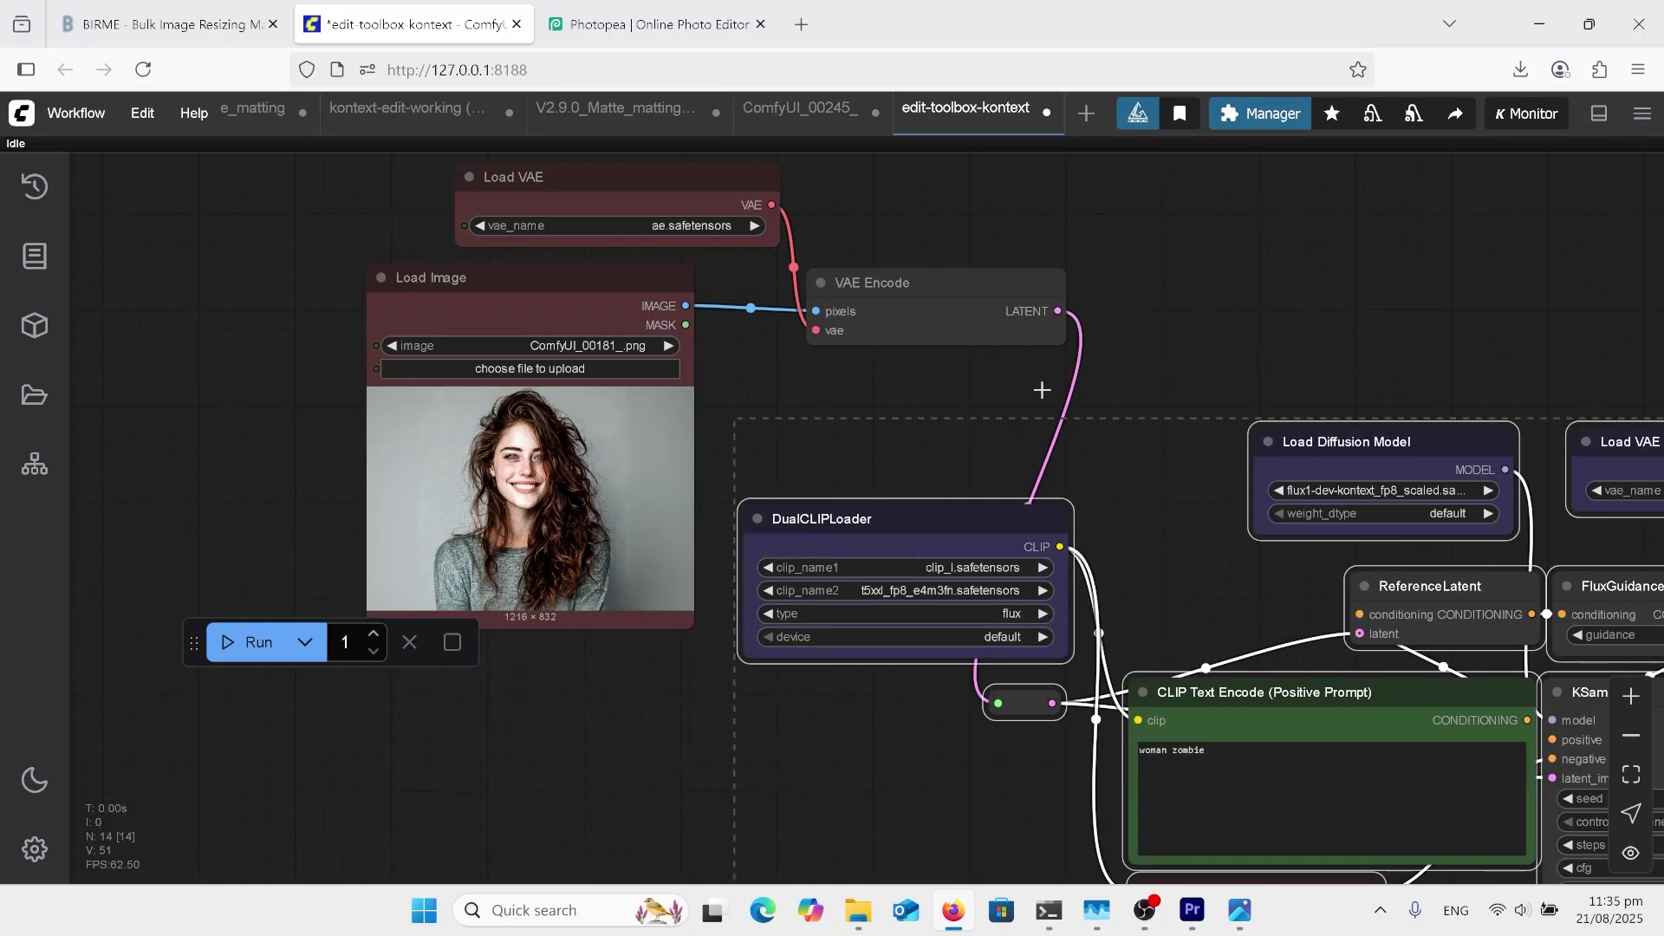
{"action": "scroll", "coordinate": [1041, 390], "scroll_direction": "down", "scroll_amount": 5}
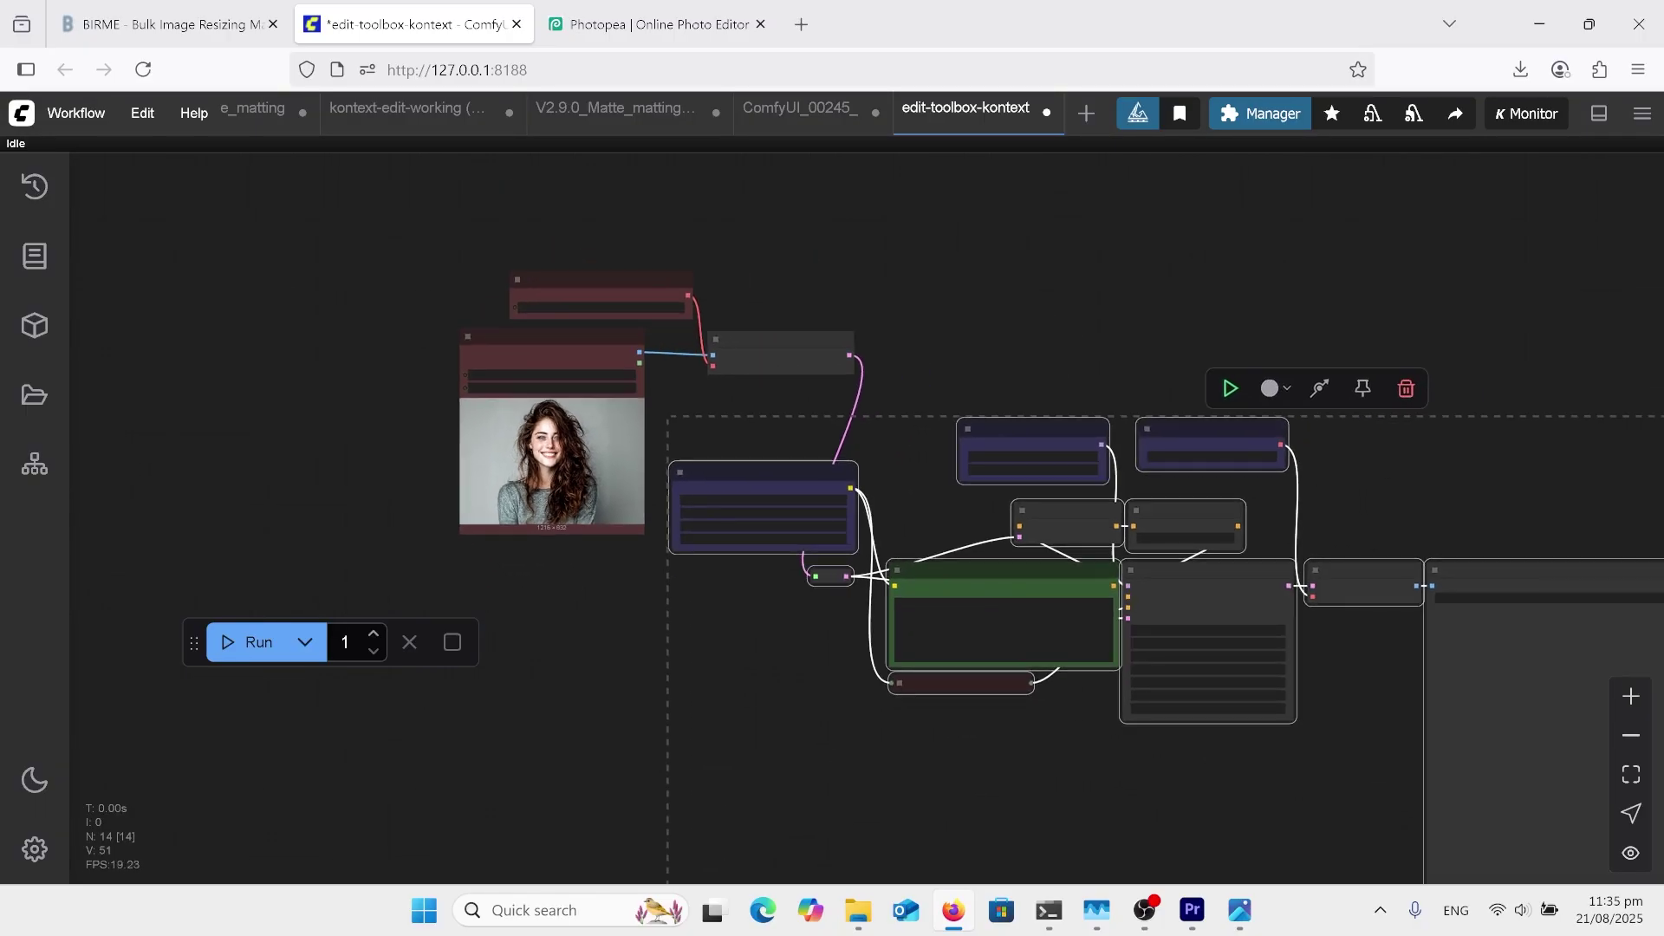
{"action": "left_click", "coordinate": [726, 260]}
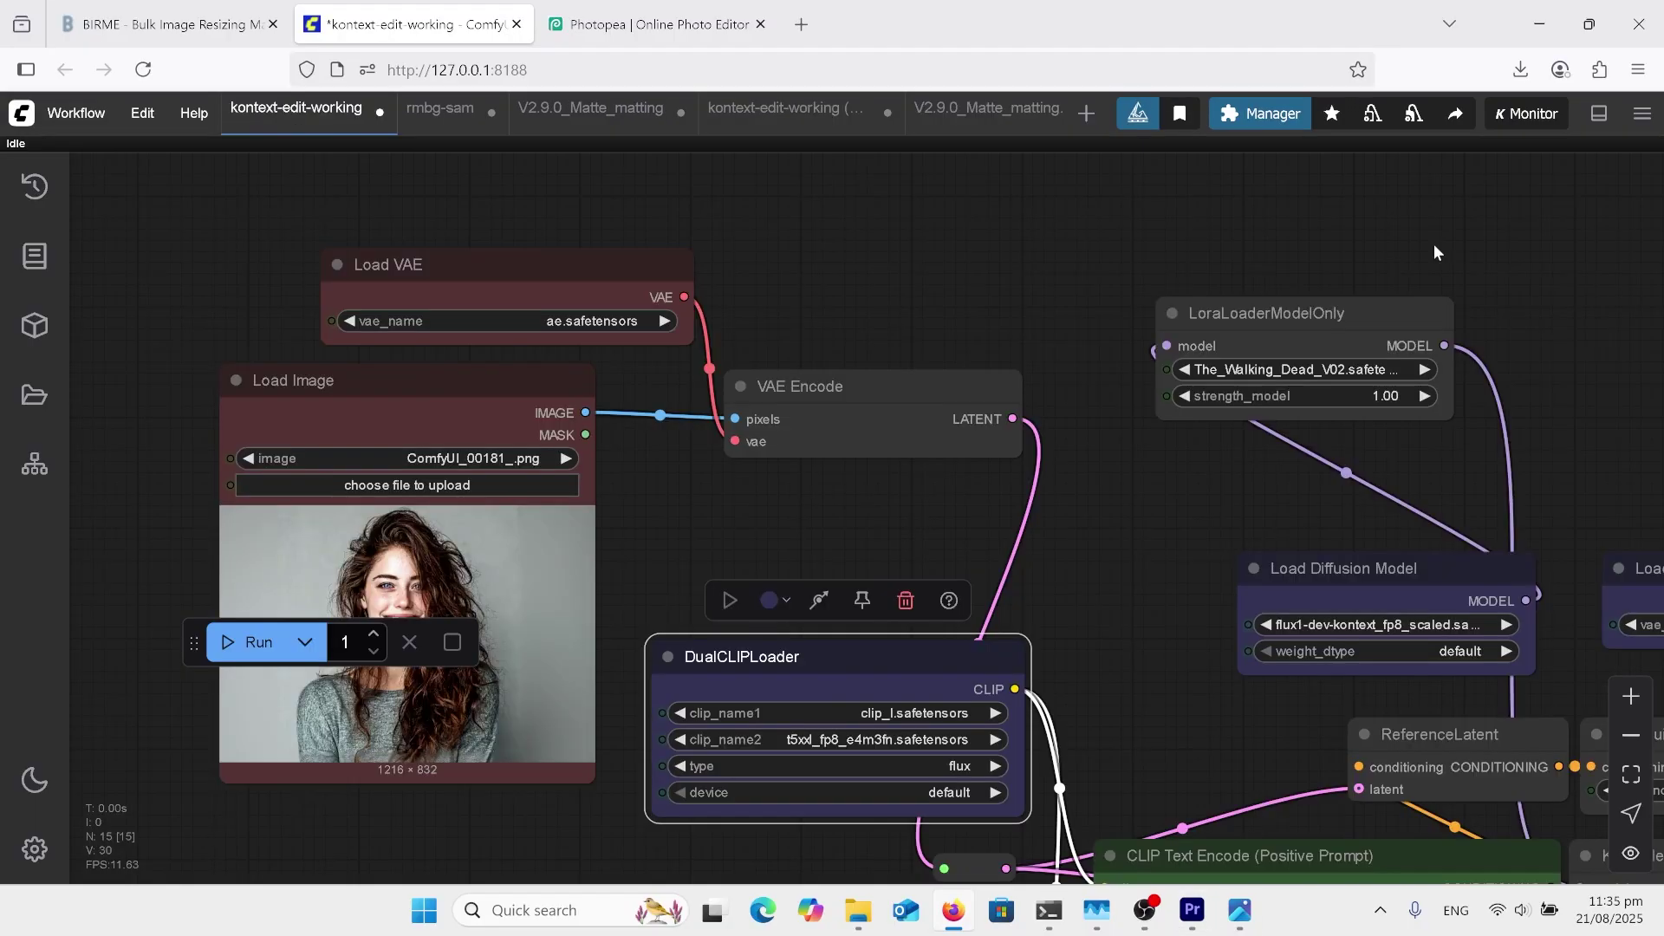
Examine the LoraLoaderModelOnly node holding the Walking Dead LoRA and its links to the surrounding nodes.
{"action": "scroll", "coordinate": [1560, 359], "scroll_direction": "up", "scroll_amount": 3}
{"action": "scroll", "coordinate": [1480, 345], "scroll_direction": "up", "scroll_amount": 4}
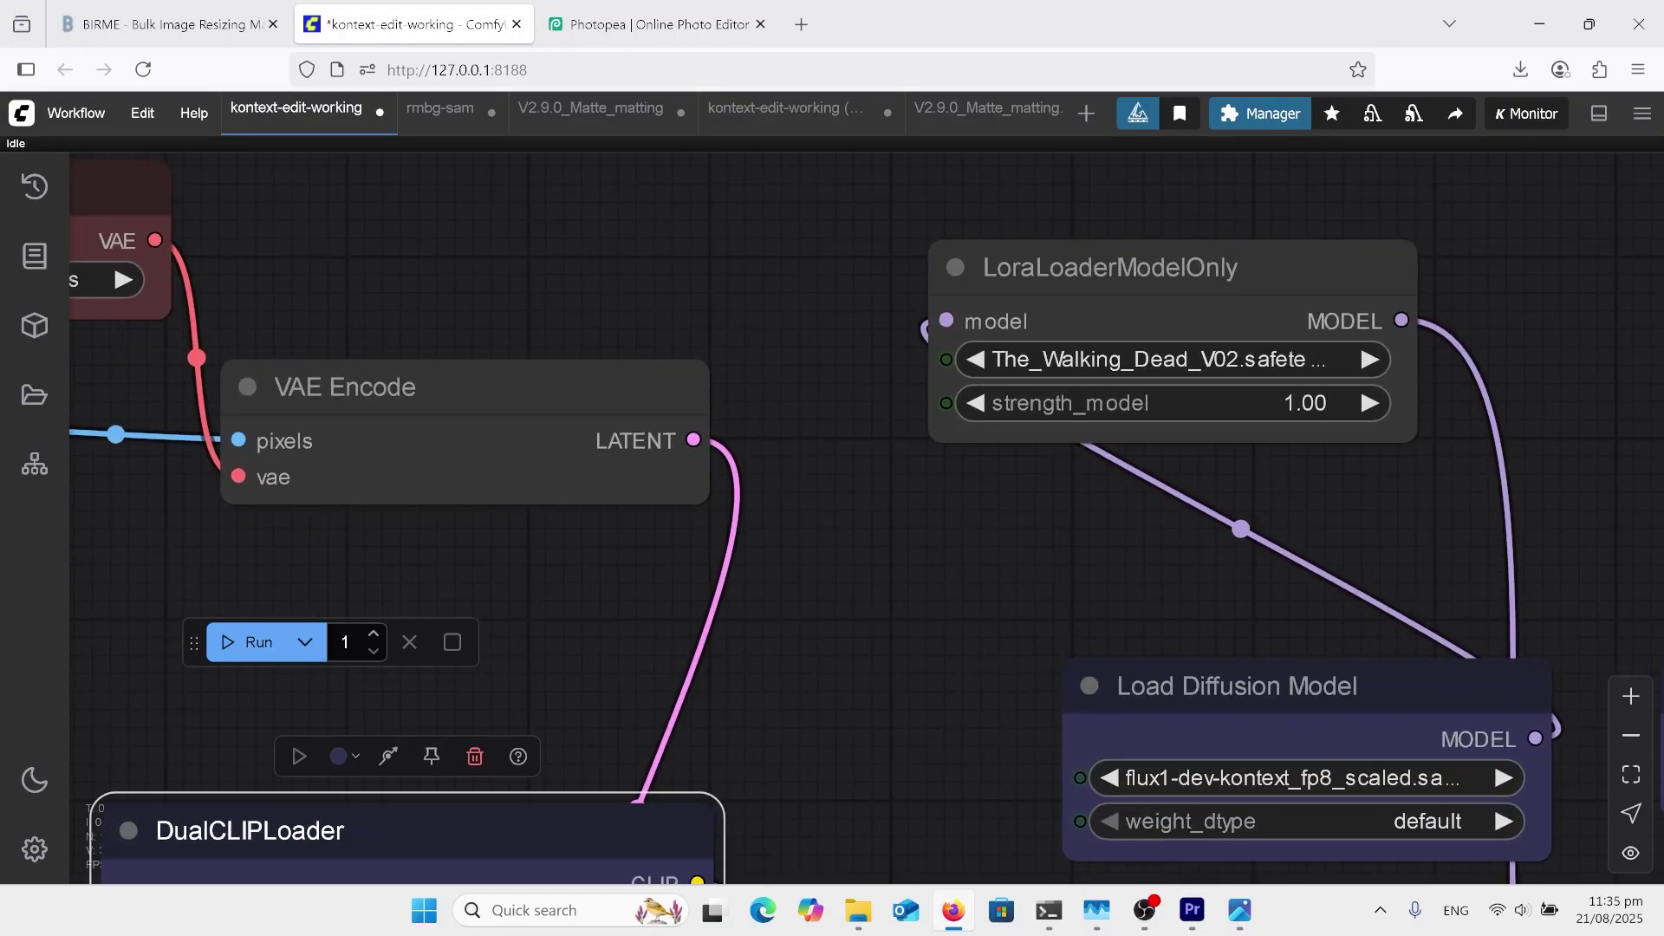
{"action": "scroll", "coordinate": [1464, 437], "scroll_direction": "down", "scroll_amount": 4}
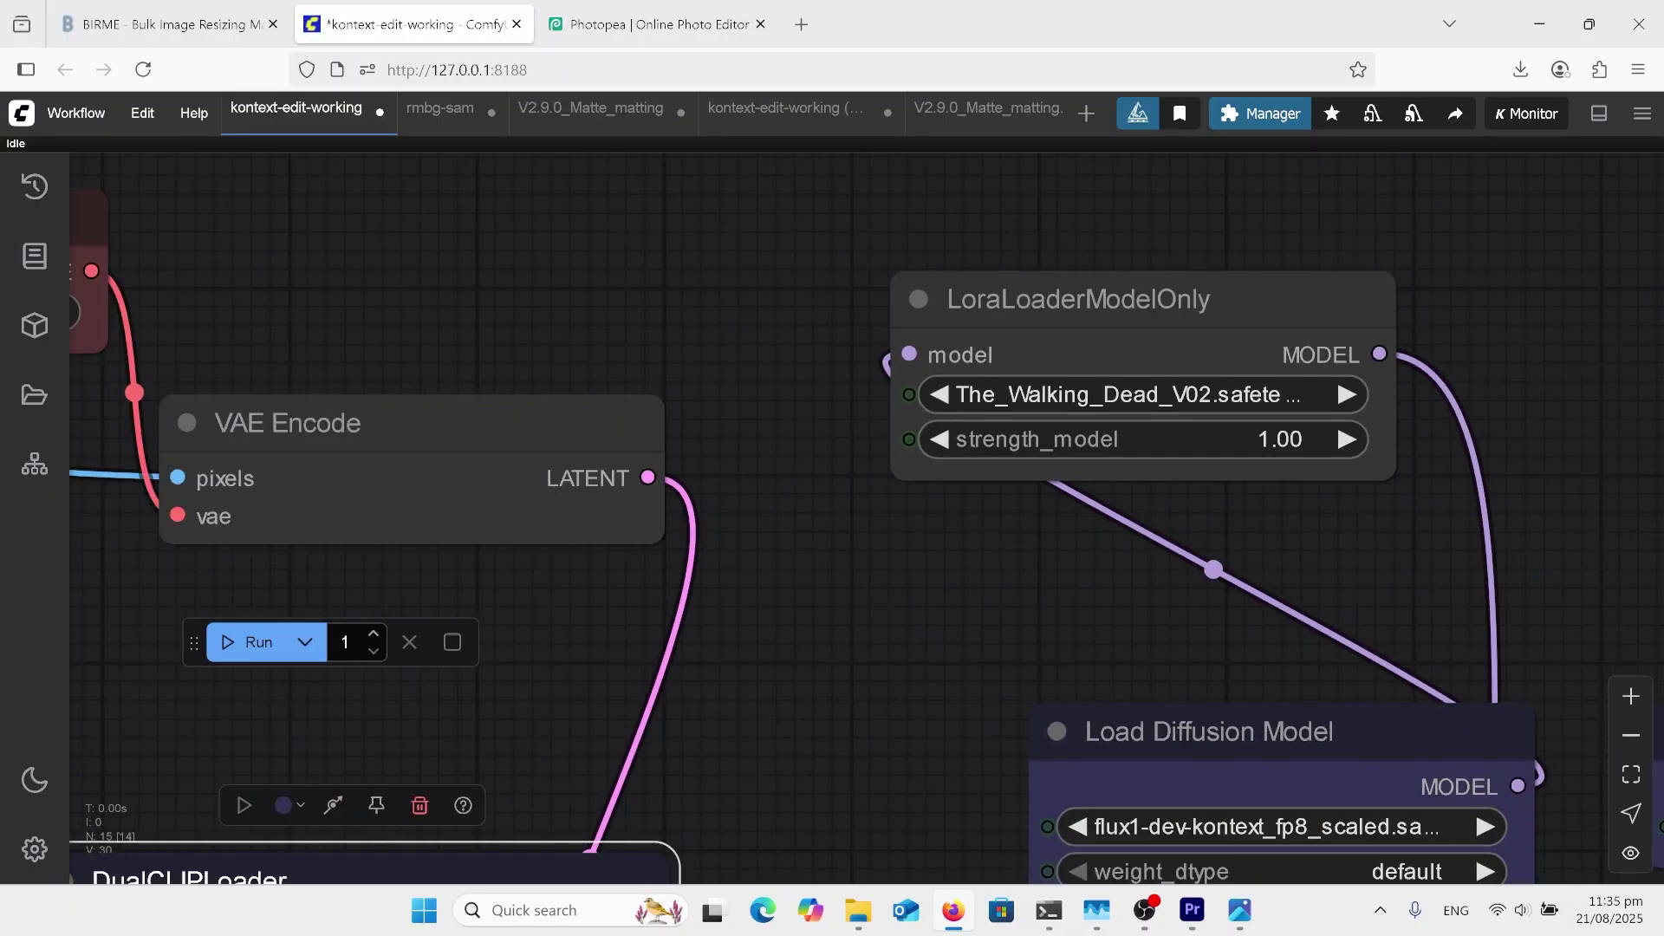
{"action": "left_click", "coordinate": [1213, 314]}
{"action": "scroll", "coordinate": [865, 310], "scroll_direction": "down", "scroll_amount": 5}
{"action": "scroll", "coordinate": [866, 372], "scroll_direction": "down", "scroll_amount": 2}
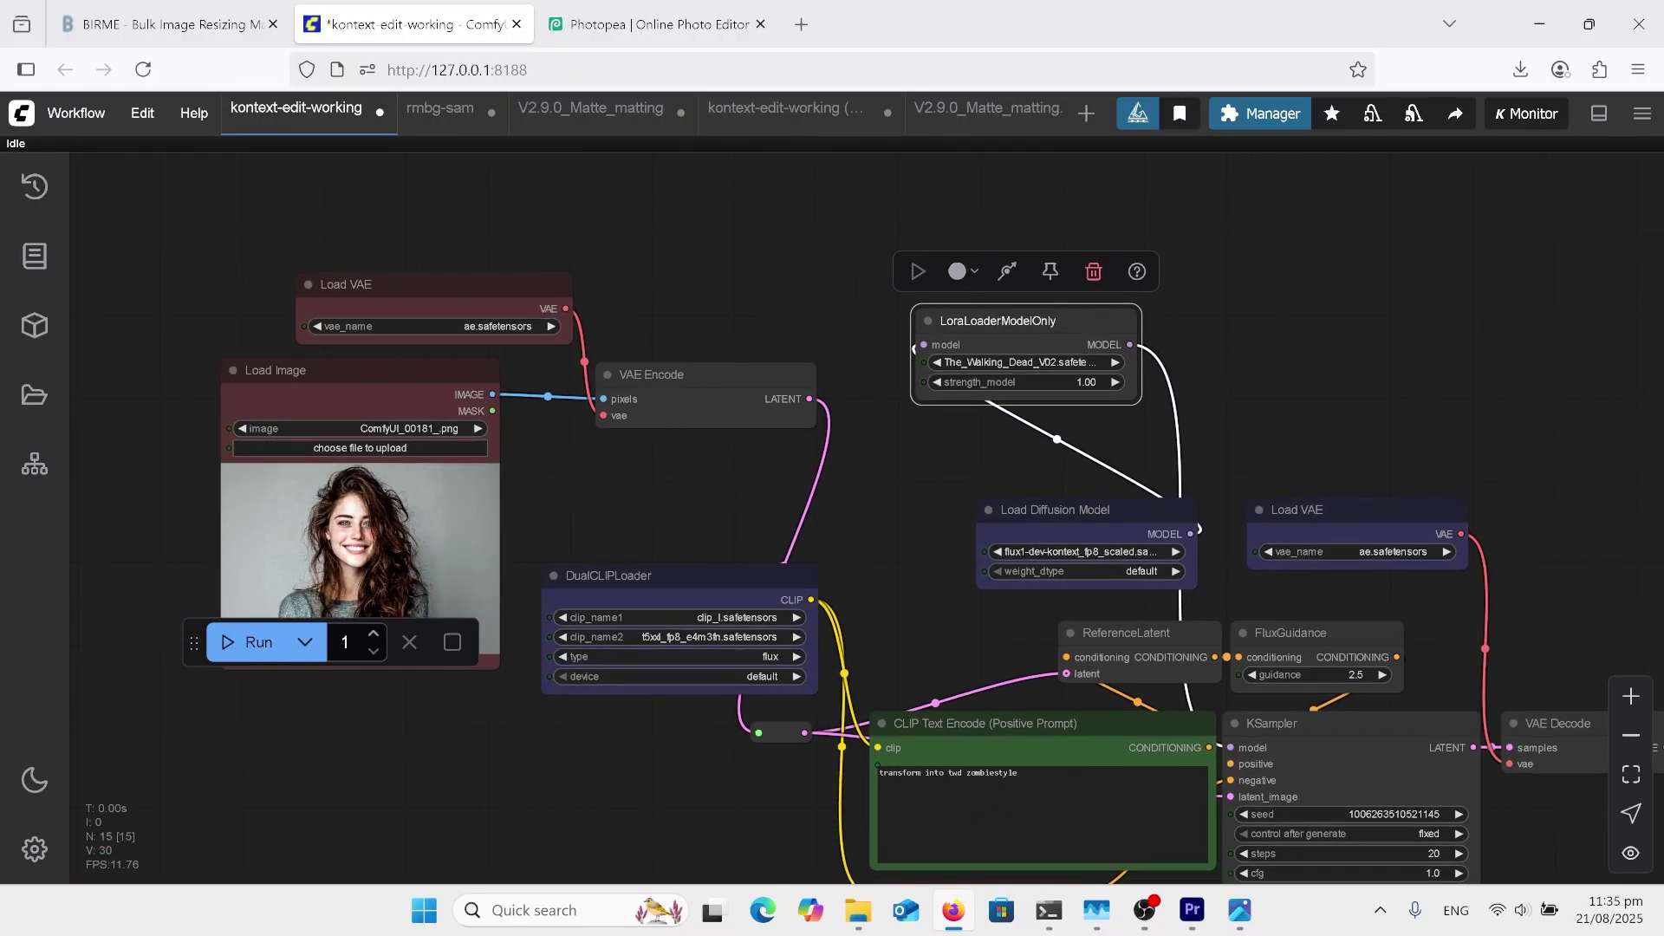
Inspect the KSampler settings and the zombie portrait in the Save Image node.
{"action": "left_click_drag", "start_coordinate": [866, 373], "coordinate": [838, 225]}
{"action": "scroll", "coordinate": [918, 286], "scroll_direction": "up", "scroll_amount": 2}
{"action": "scroll", "coordinate": [867, 520], "scroll_direction": "down", "scroll_amount": 5}
{"action": "scroll", "coordinate": [1300, 606], "scroll_direction": "up", "scroll_amount": 3}
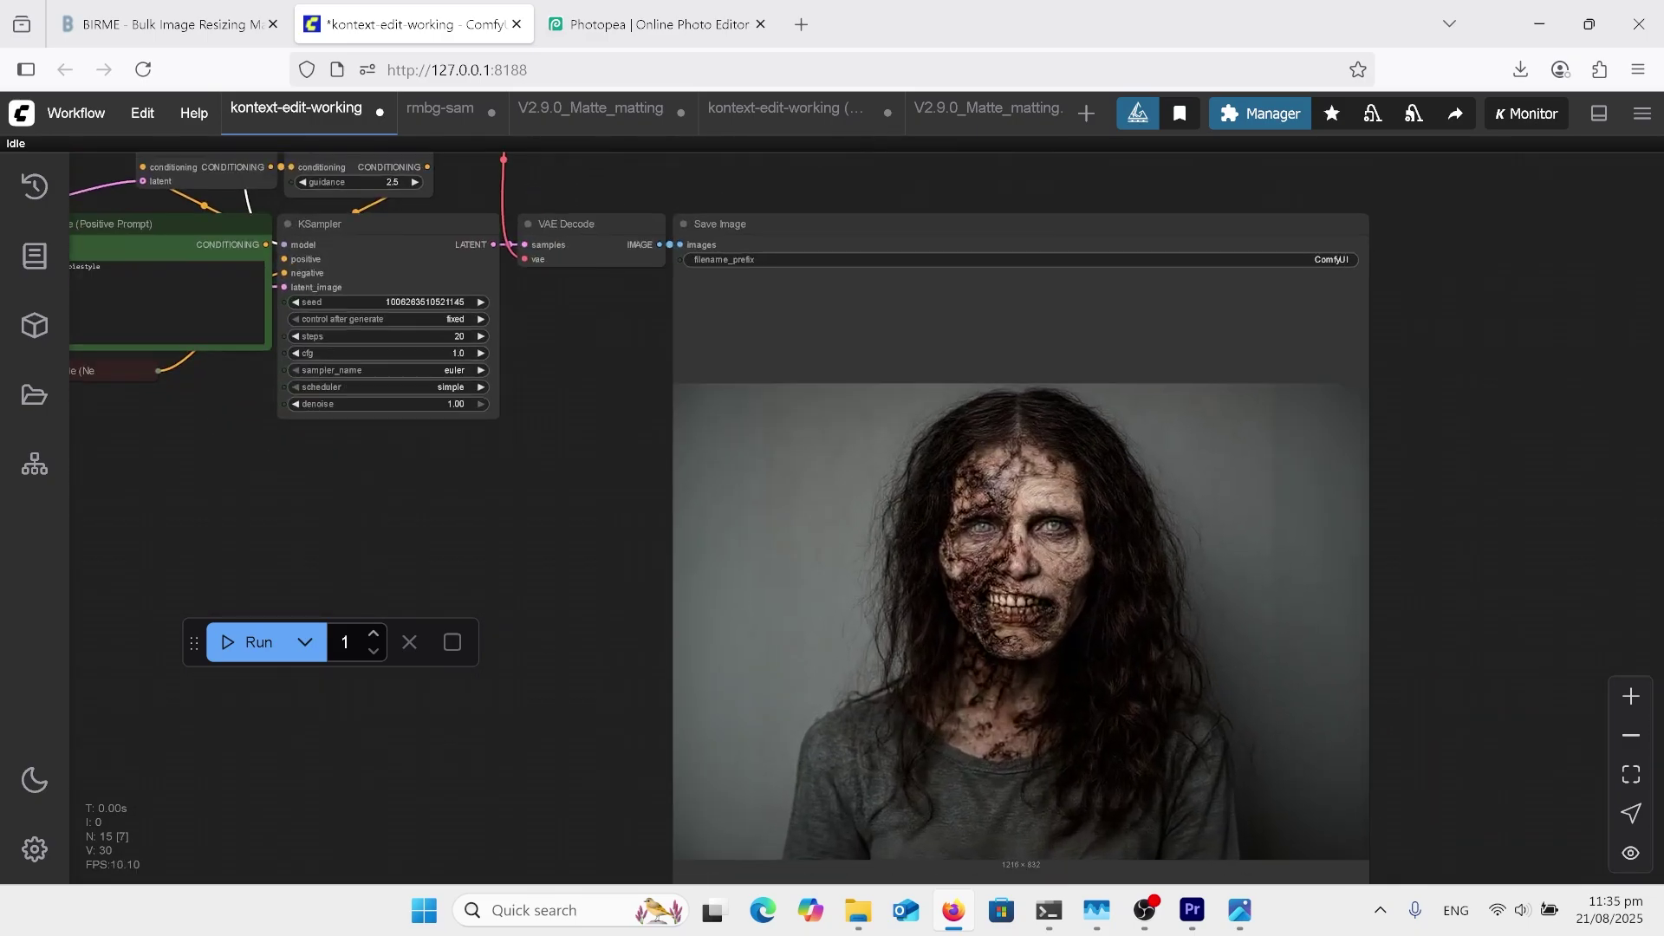
{"action": "left_click", "coordinate": [1213, 520]}
{"action": "scroll", "coordinate": [1300, 520], "scroll_direction": "down", "scroll_amount": 3}
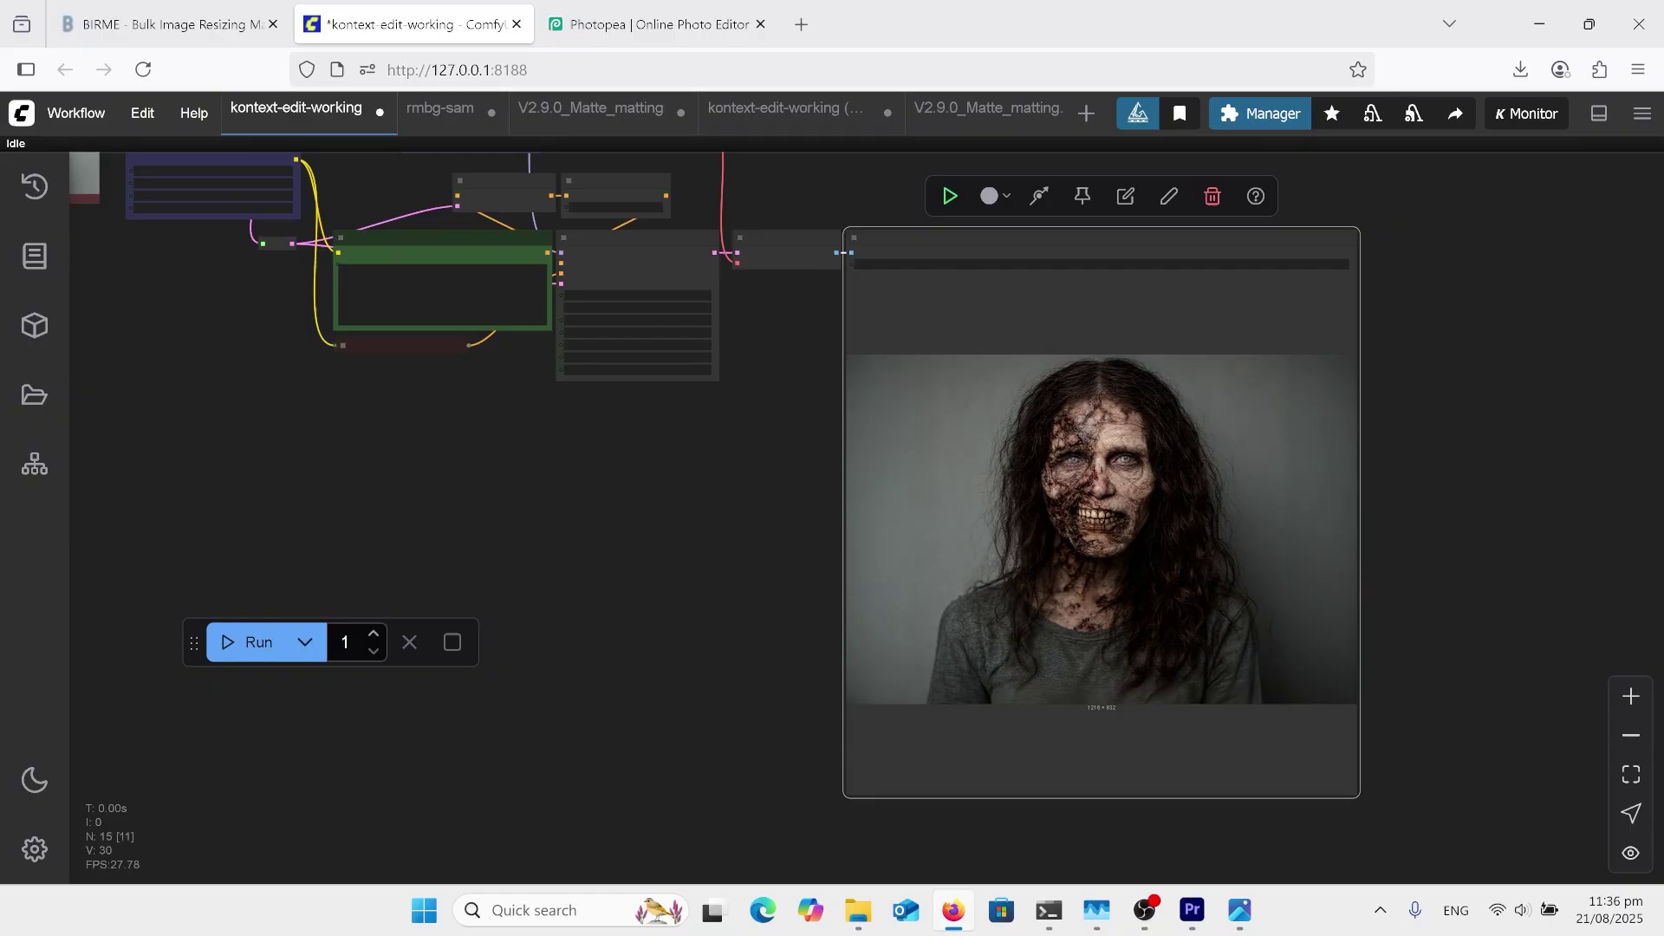
Compare the source portrait in the Load Image node with the zombie output across the whole workflow.
{"action": "scroll", "coordinate": [845, 433], "scroll_direction": "up", "scroll_amount": 1}
{"action": "left_click_drag", "start_coordinate": [763, 520], "coordinate": [1017, 540]}
{"action": "scroll", "coordinate": [867, 520], "scroll_direction": "down", "scroll_amount": 2}
{"action": "scroll", "coordinate": [867, 520], "scroll_direction": "down", "scroll_amount": 2}
{"action": "scroll", "coordinate": [958, 209], "scroll_direction": "up", "scroll_amount": 3}
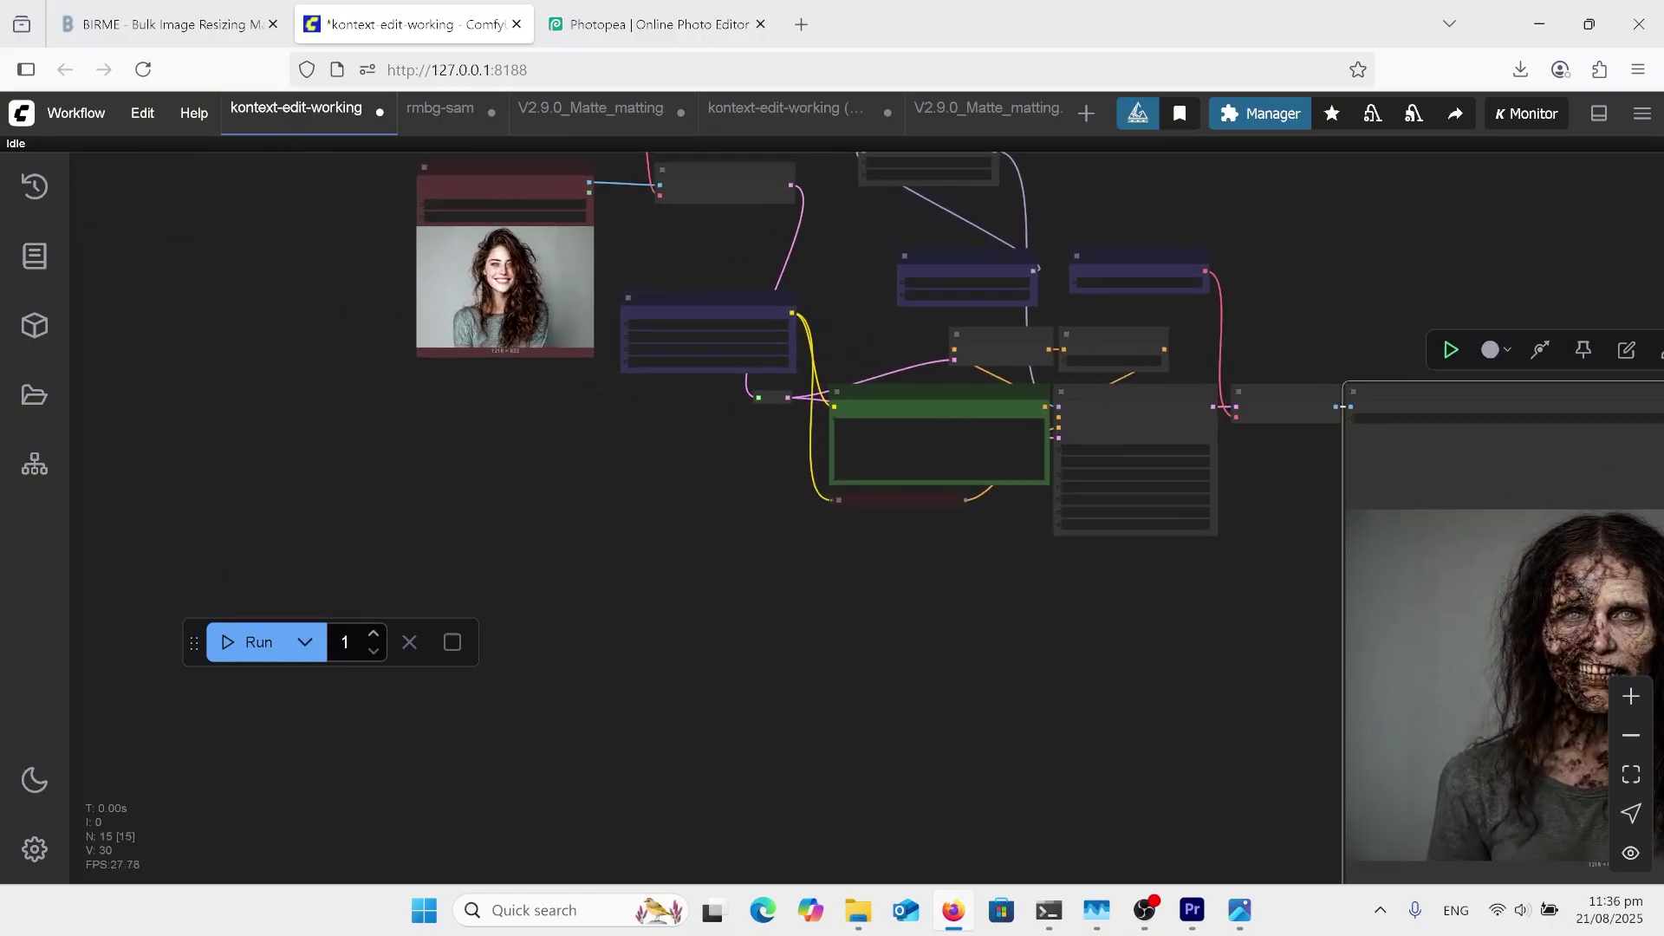
{"action": "scroll", "coordinate": [832, 476], "scroll_direction": "down", "scroll_amount": 1}
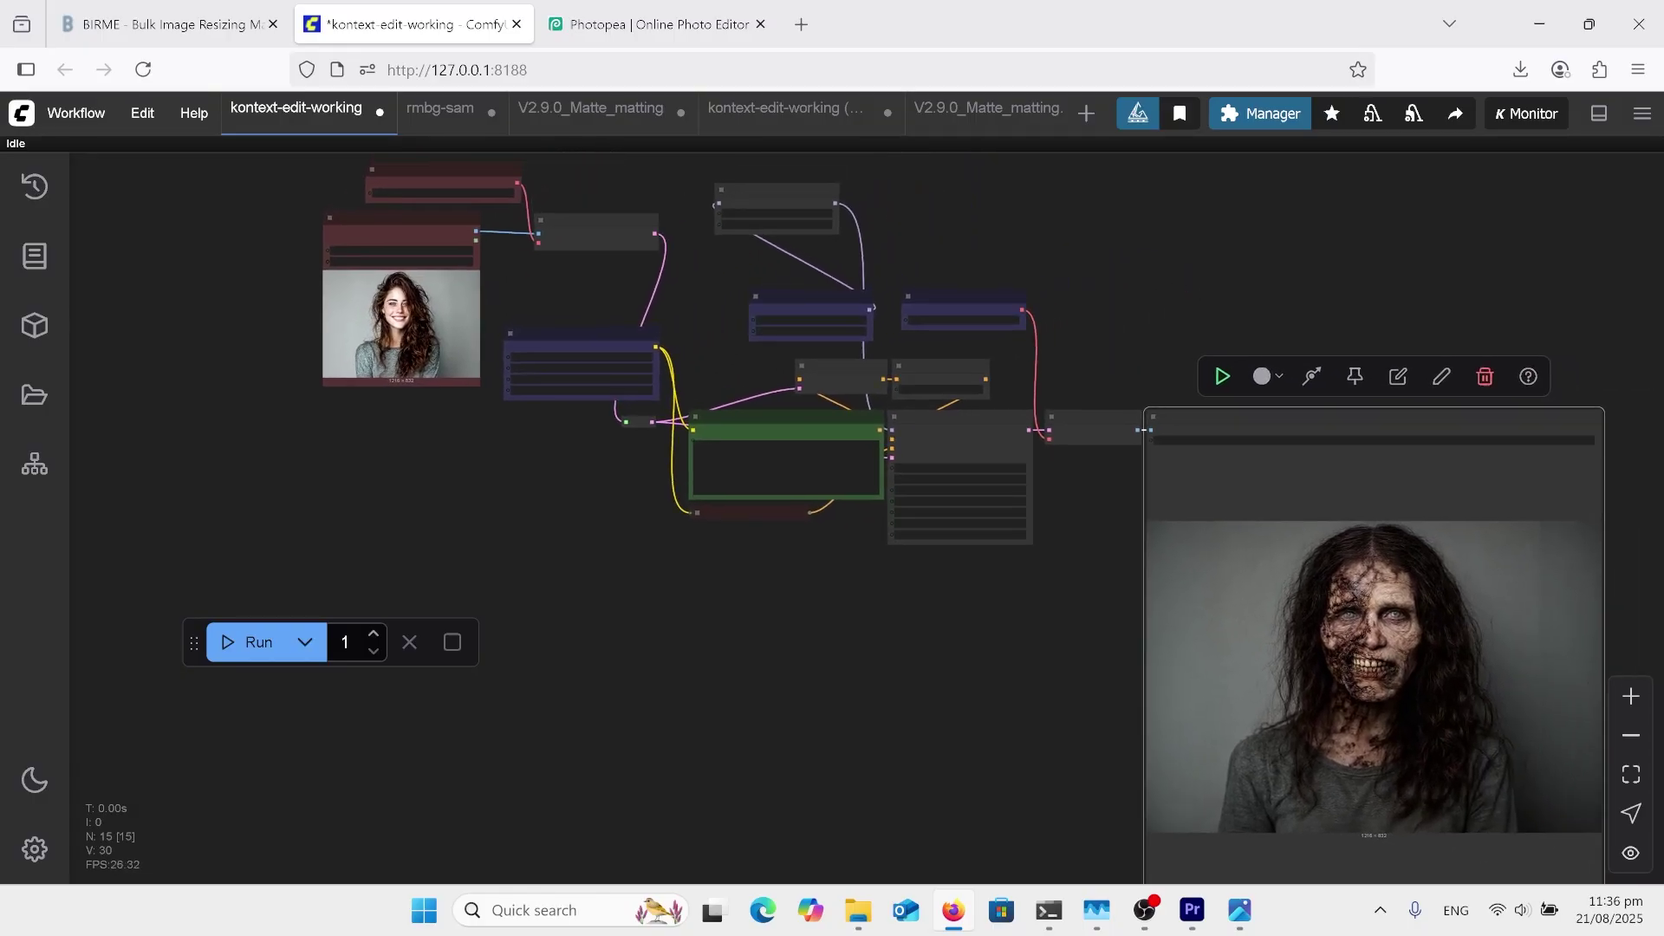
{"action": "scroll", "coordinate": [1373, 659], "scroll_direction": "up", "scroll_amount": 2}
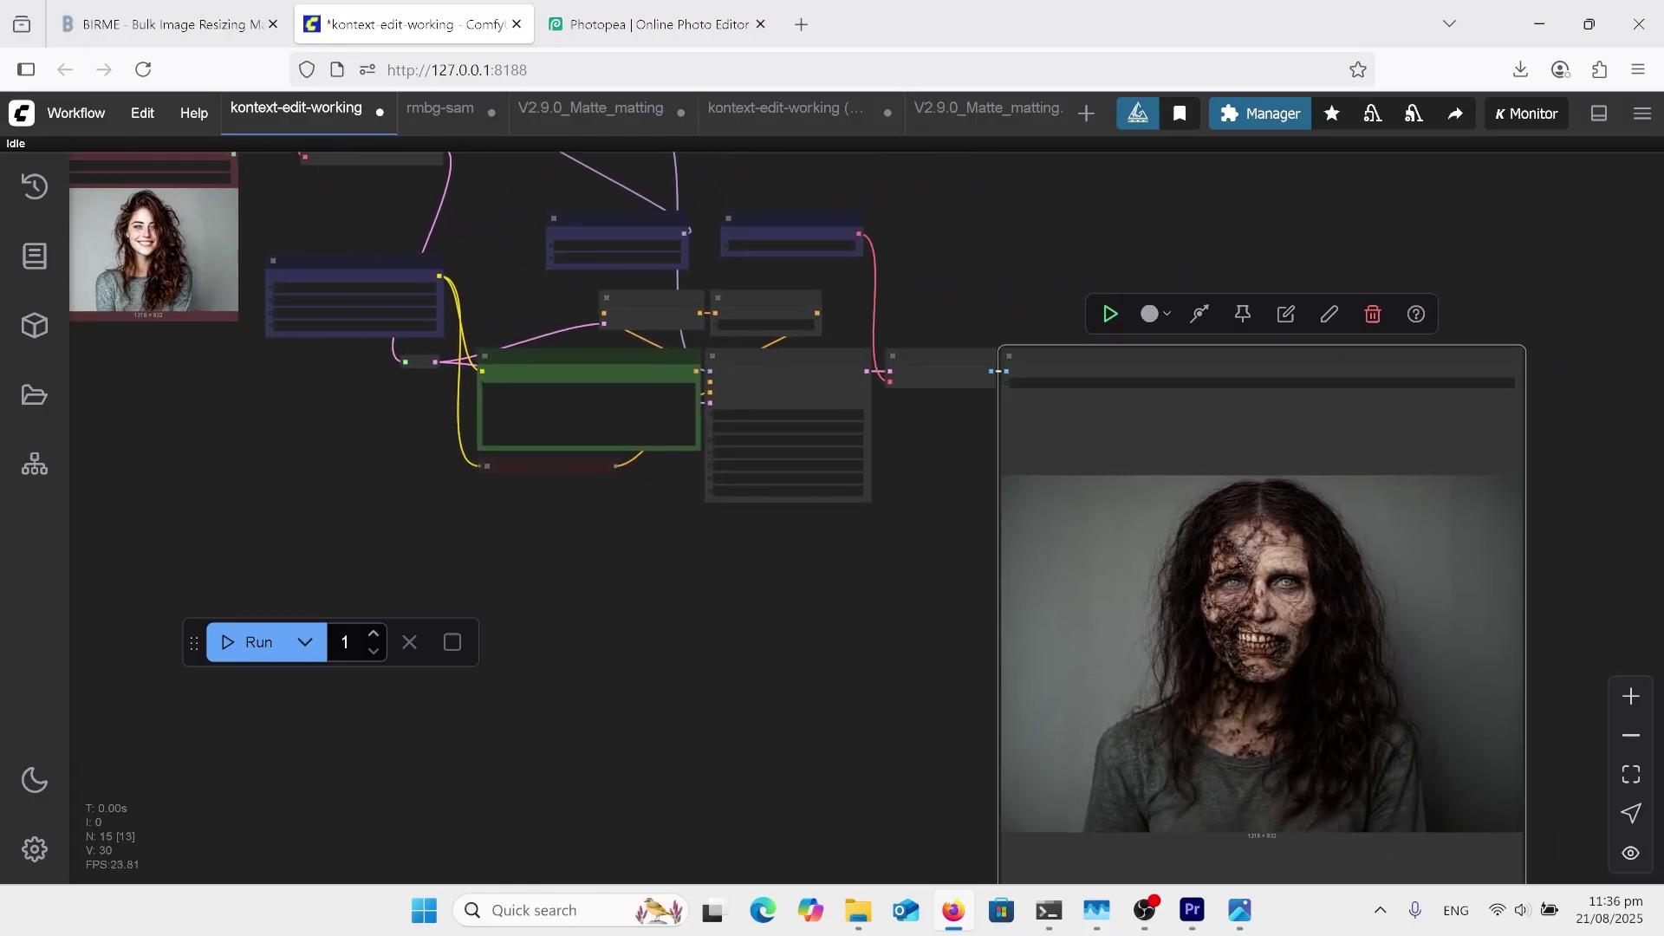
{"action": "scroll", "coordinate": [1625, 627], "scroll_direction": "down", "scroll_amount": 4}
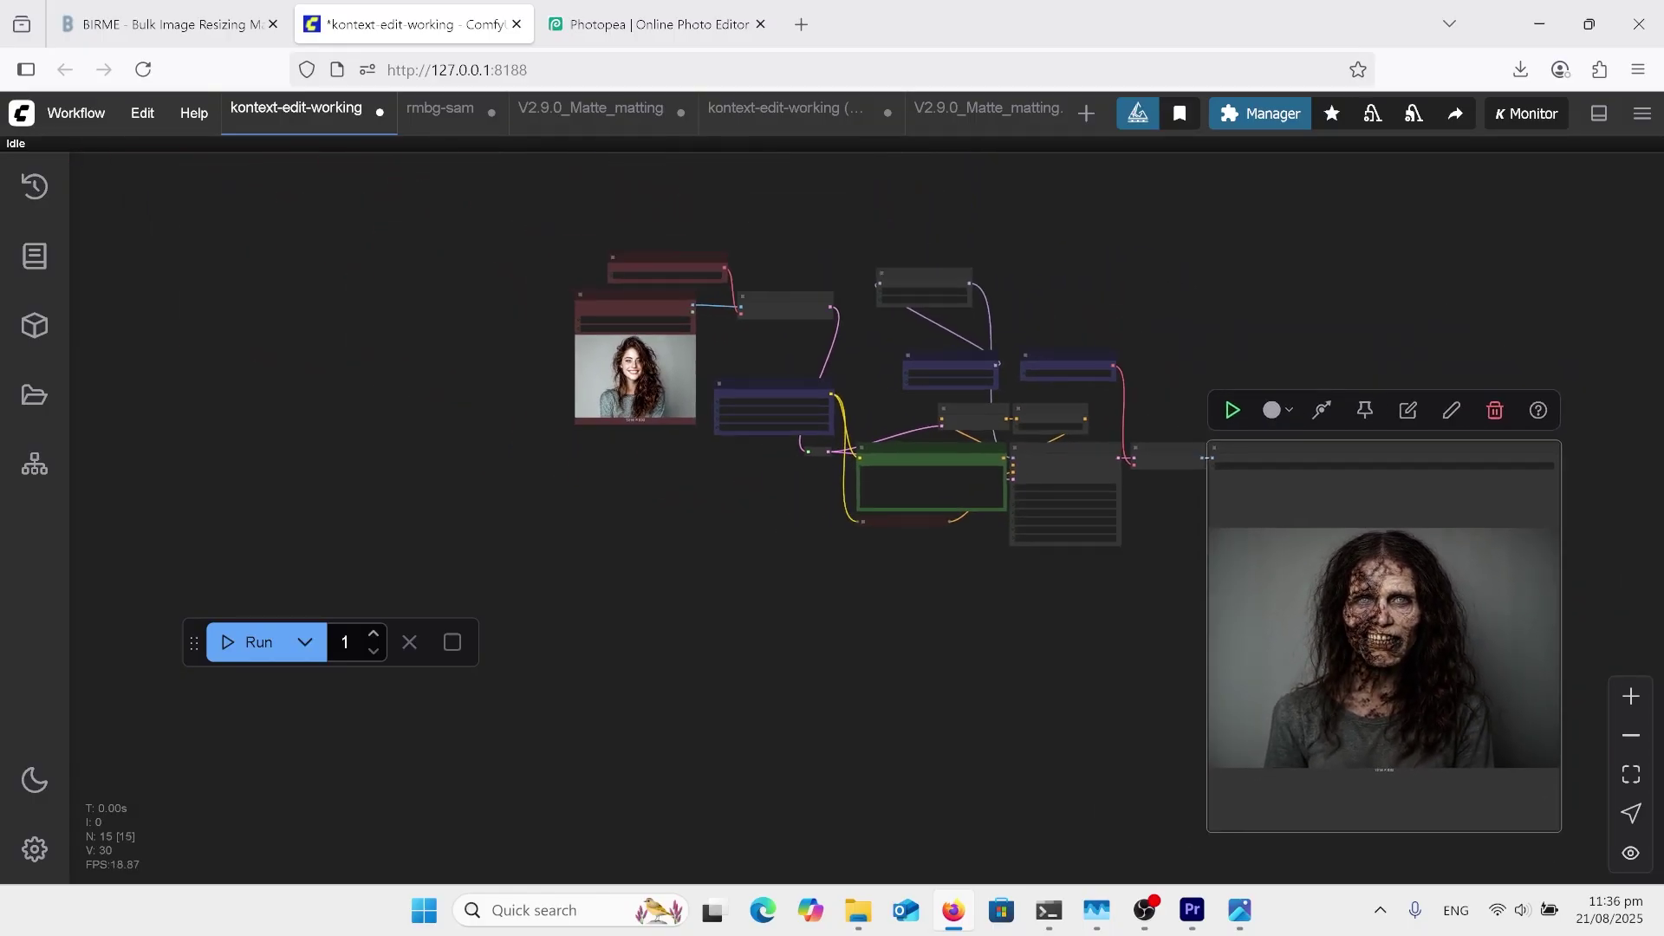
{"action": "scroll", "coordinate": [771, 259], "scroll_direction": "up", "scroll_amount": 3}
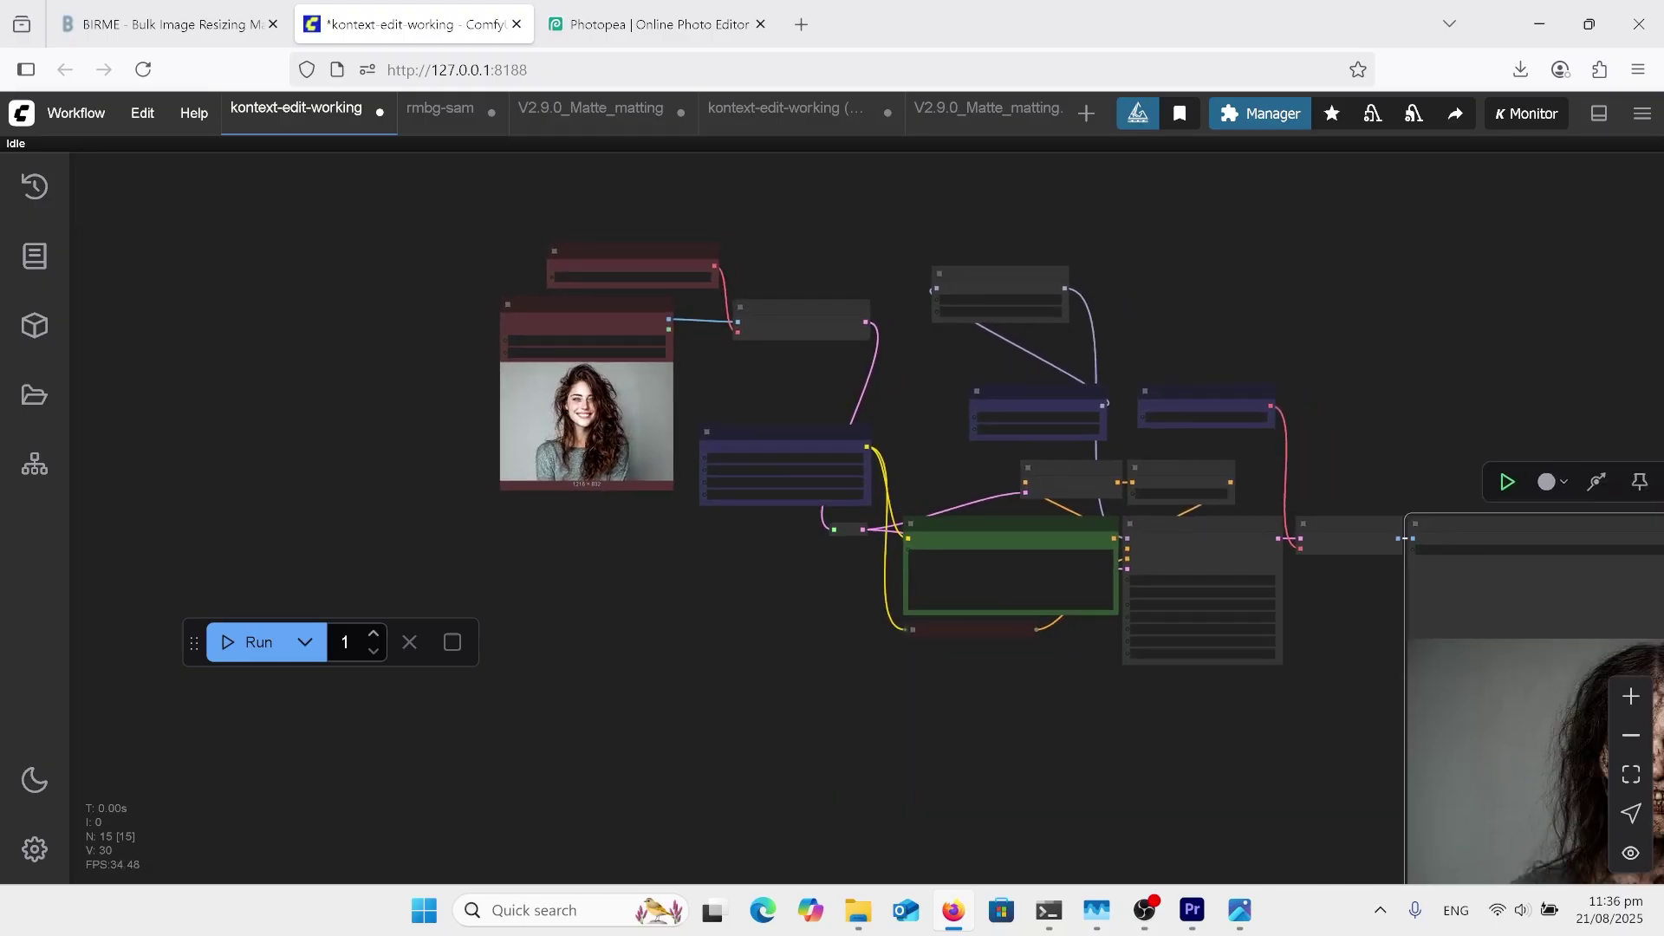
{"action": "scroll", "coordinate": [361, 363], "scroll_direction": "down", "scroll_amount": 6}
{"action": "left_click", "coordinate": [487, 381]}
{"action": "scroll", "coordinate": [1339, 637], "scroll_direction": "up", "scroll_amount": 2}
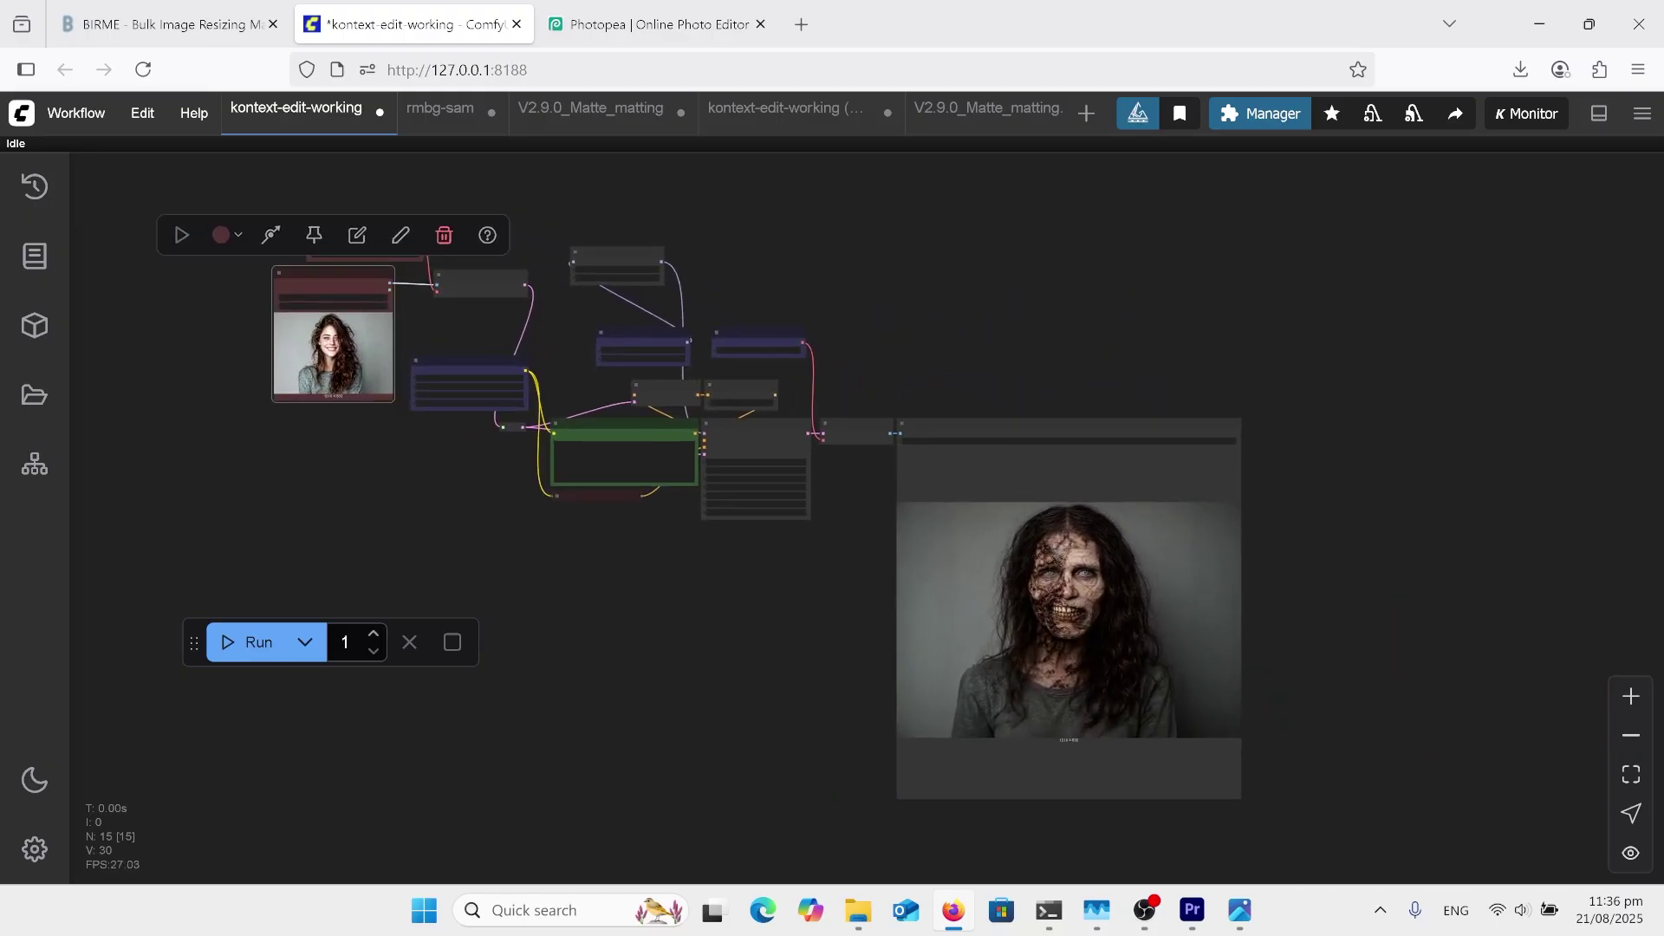
{"action": "scroll", "coordinate": [921, 832], "scroll_direction": "up", "scroll_amount": 2}
{"action": "scroll", "coordinate": [1595, 702], "scroll_direction": "down", "scroll_amount": 3}
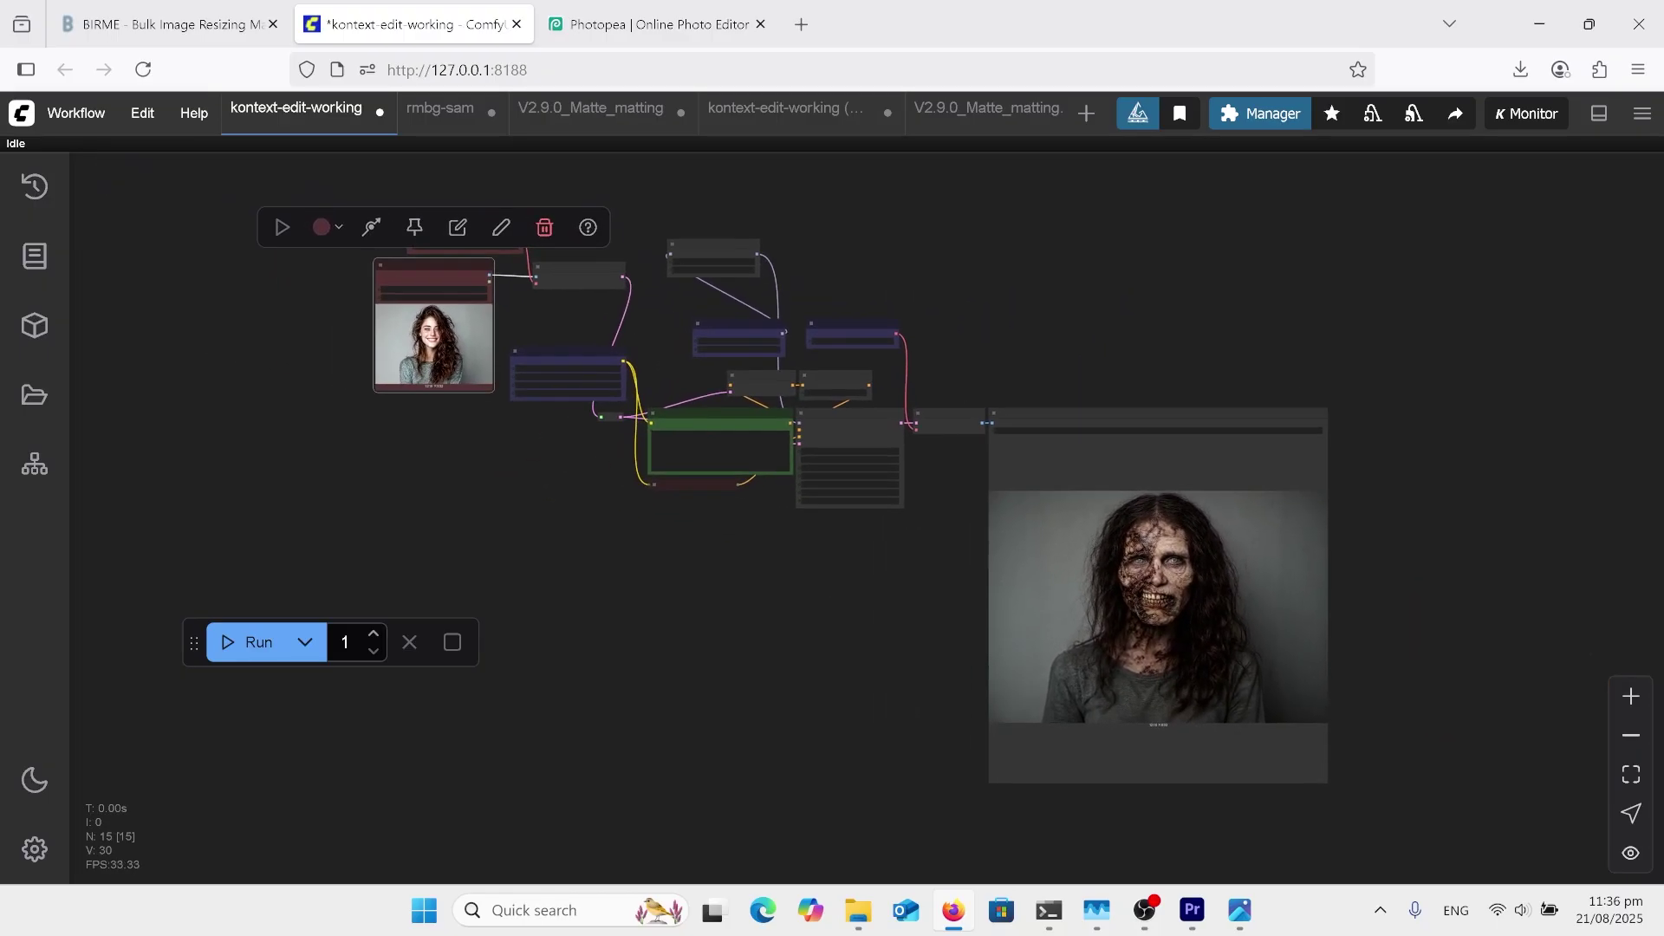
{"action": "scroll", "coordinate": [1604, 624], "scroll_direction": "down", "scroll_amount": 1}
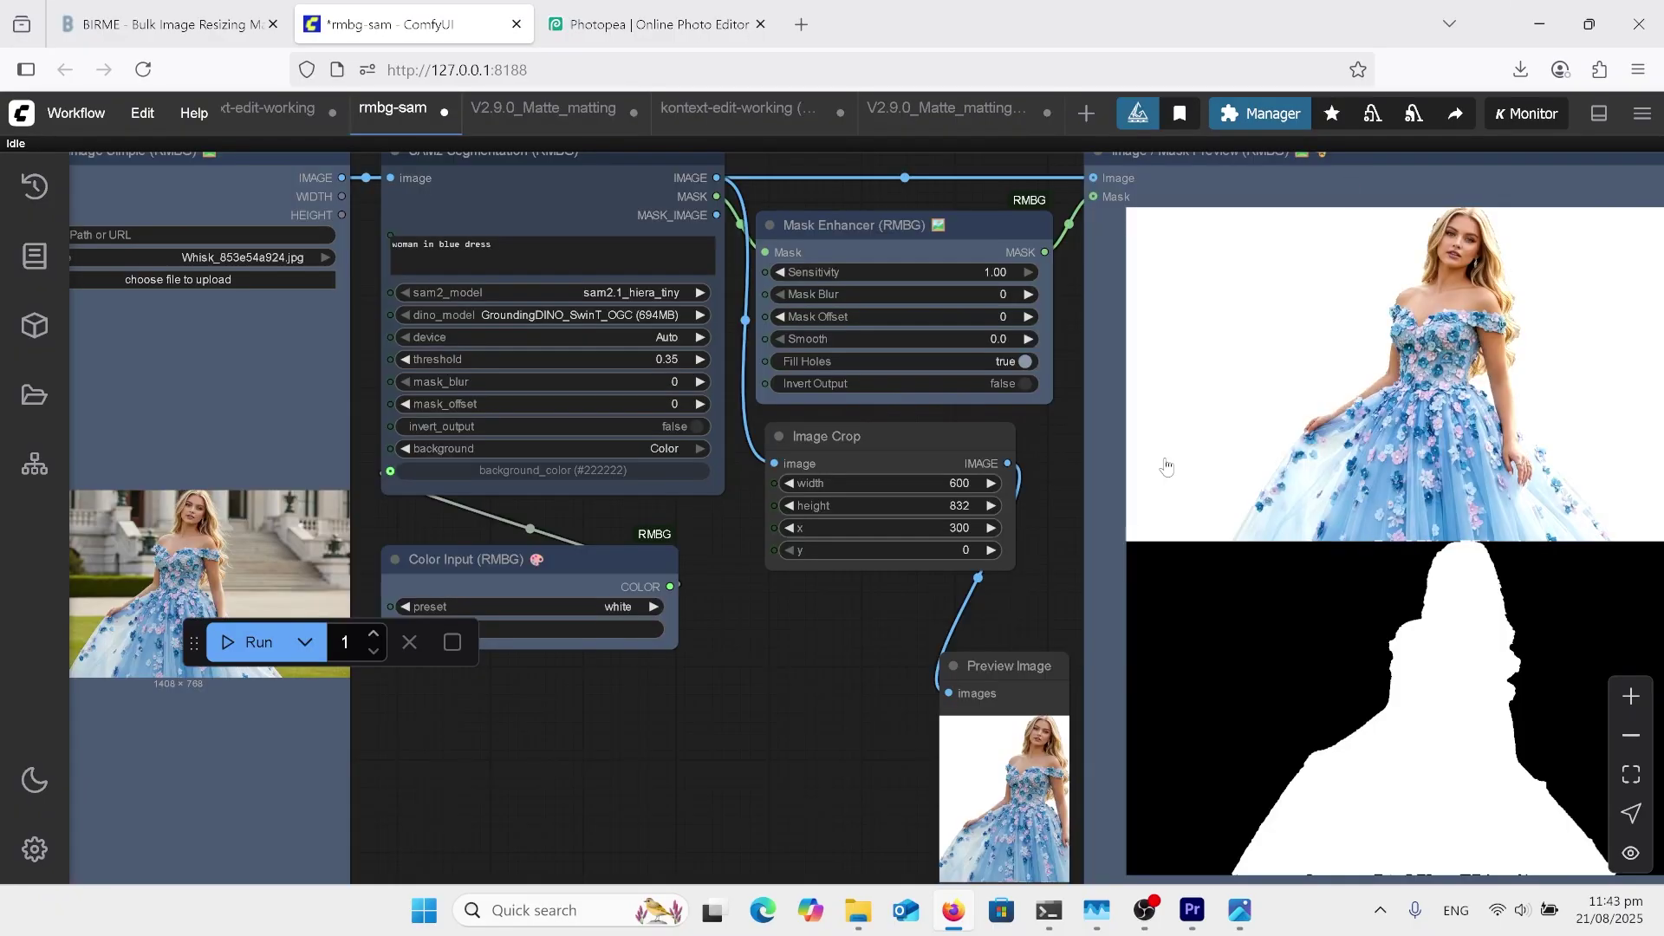
Review the rmbg-sam workflow, open V2.9.0_Matte_matting, and examine the woman's mask and the combined image on the village background.
{"action": "scroll", "coordinate": [1167, 466], "scroll_direction": "down", "scroll_amount": 5}
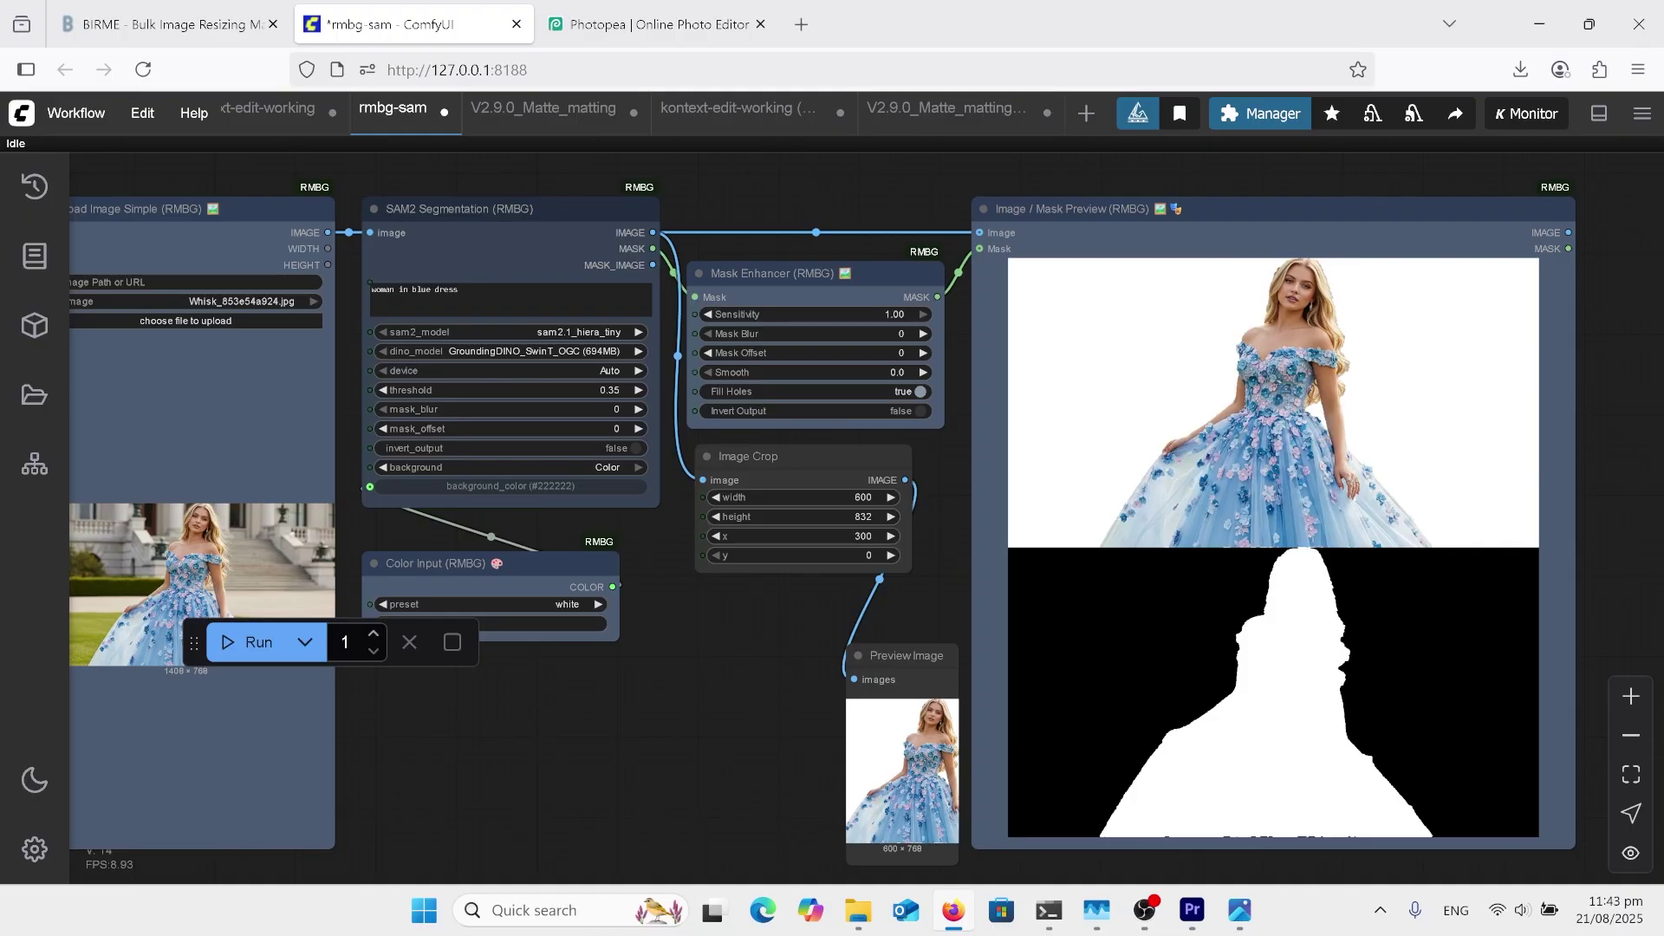
{"action": "left_click", "coordinate": [543, 107]}
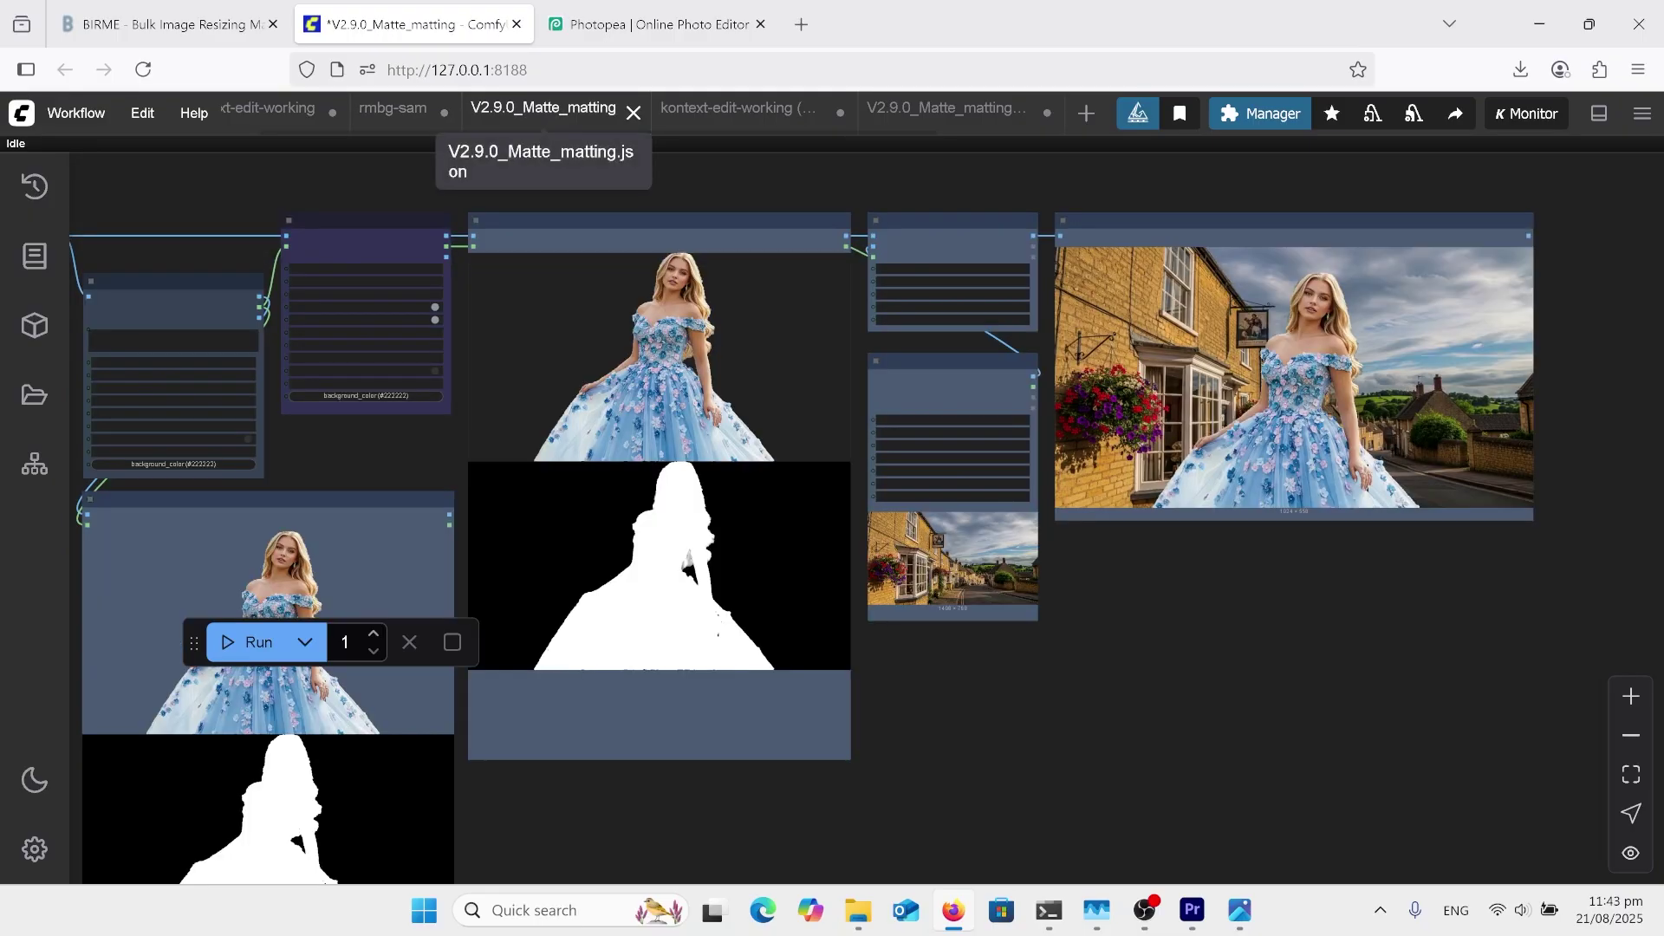
{"action": "scroll", "coordinate": [700, 591], "scroll_direction": "up", "scroll_amount": 6}
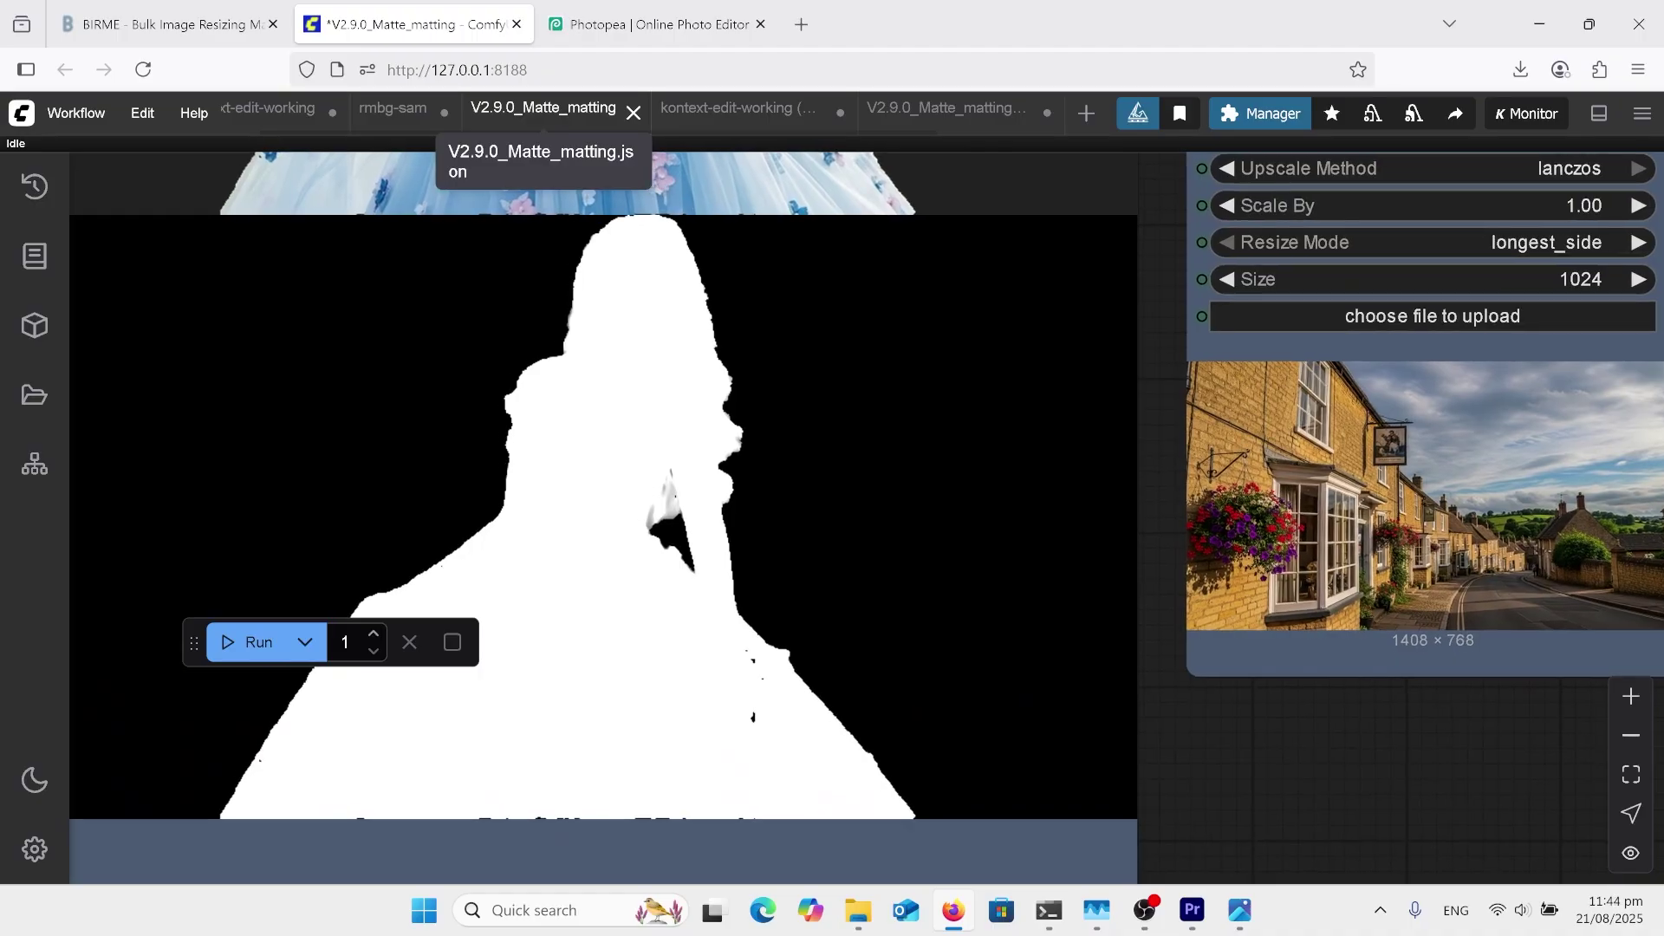
{"action": "scroll", "coordinate": [758, 718], "scroll_direction": "down", "scroll_amount": 9}
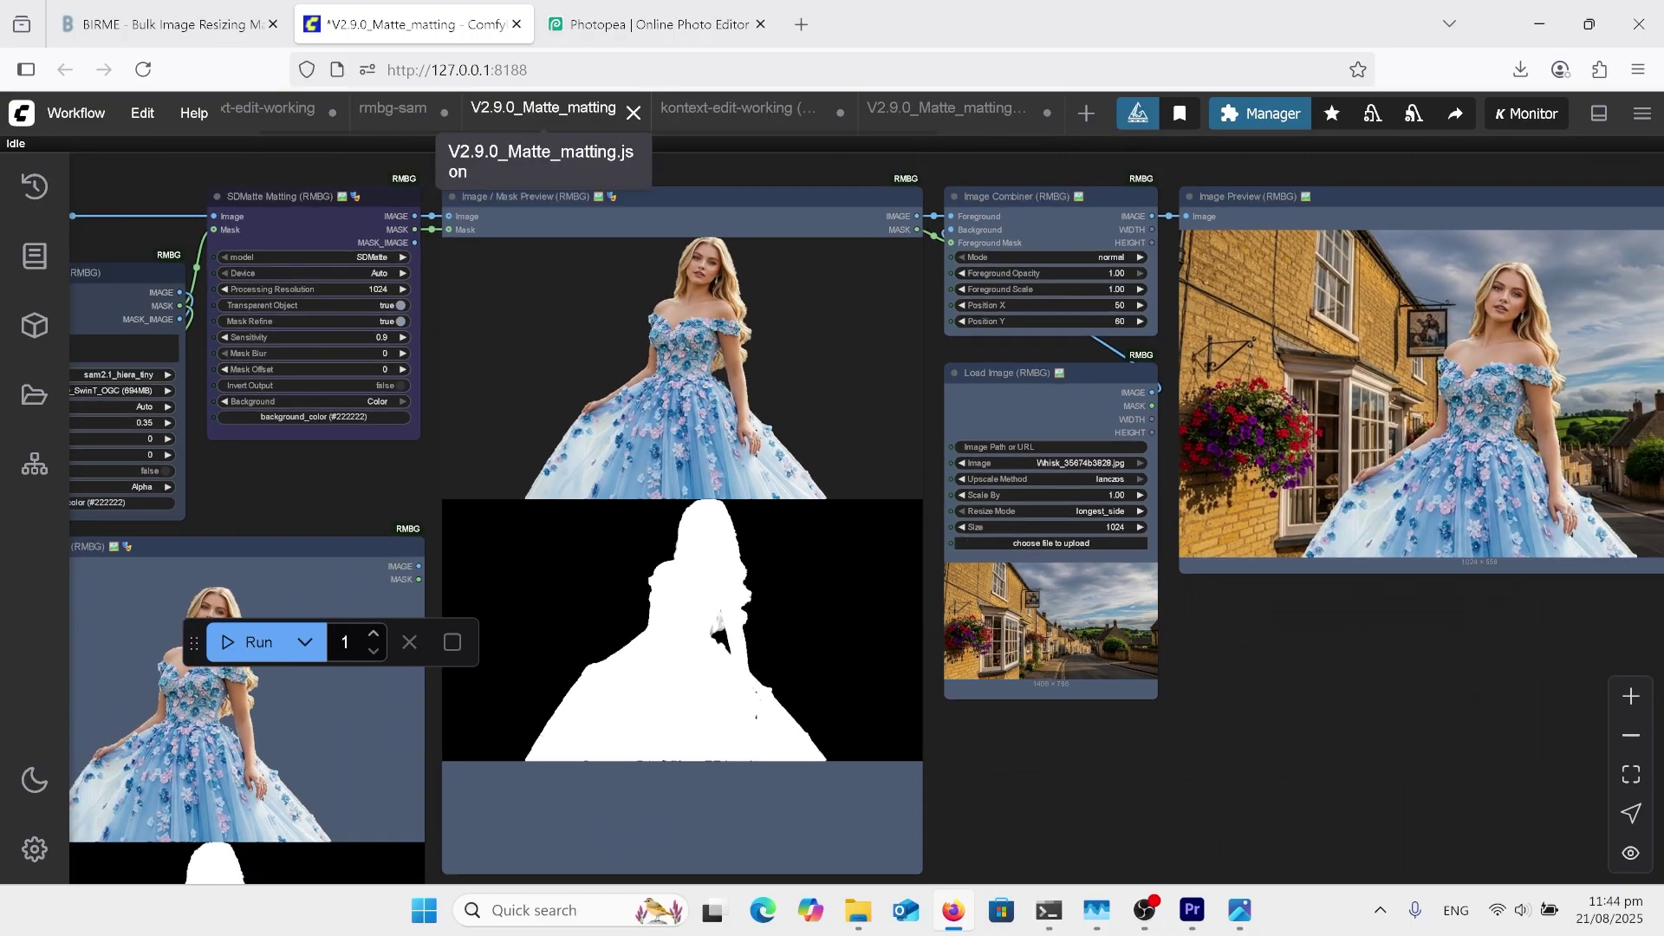
{"action": "scroll", "coordinate": [619, 761], "scroll_direction": "down", "scroll_amount": 1}
{"action": "left_click", "coordinate": [619, 761]}
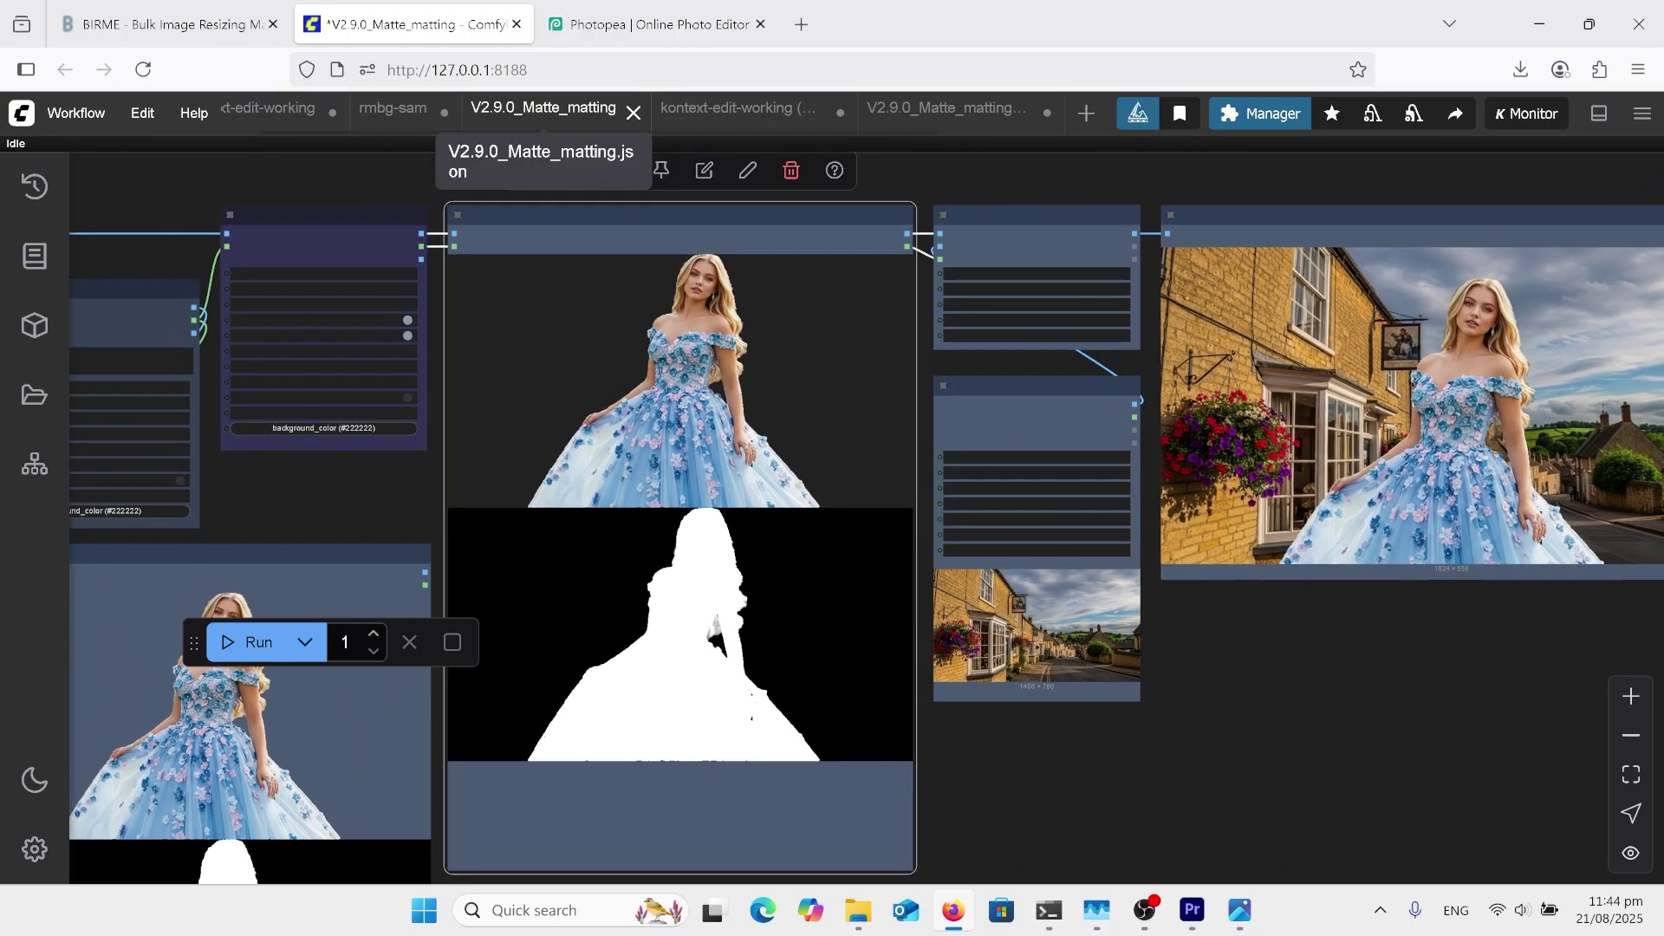
{"action": "scroll", "coordinate": [1108, 591], "scroll_direction": "up", "scroll_amount": 5}
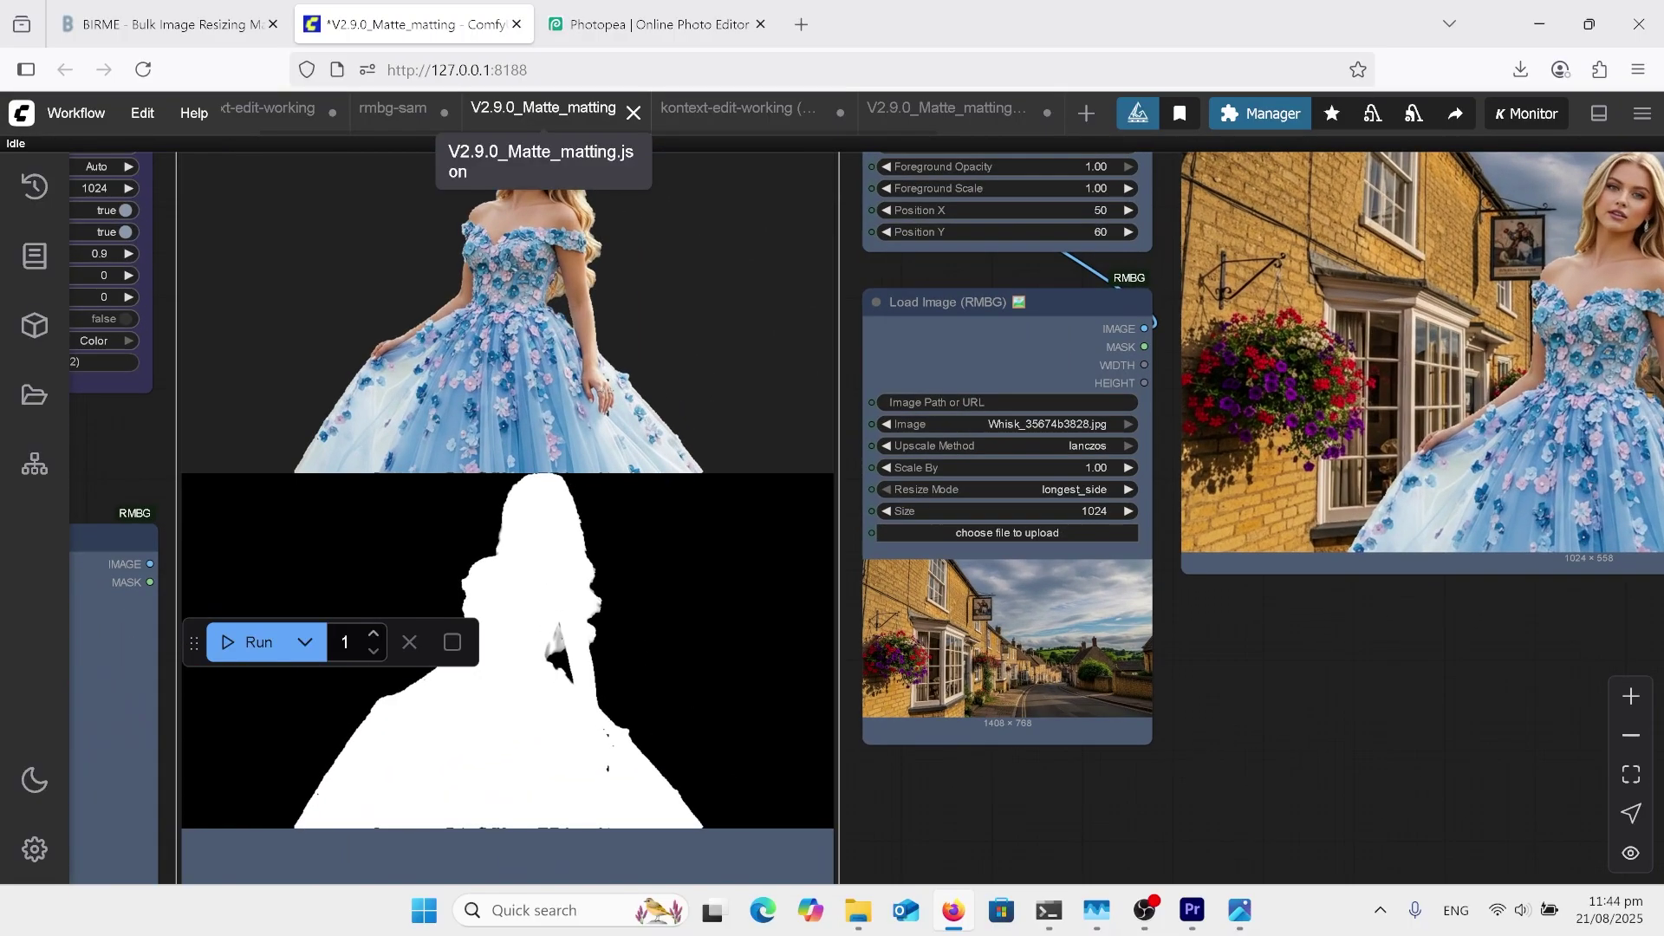
{"action": "scroll", "coordinate": [130, 727], "scroll_direction": "down", "scroll_amount": 5}
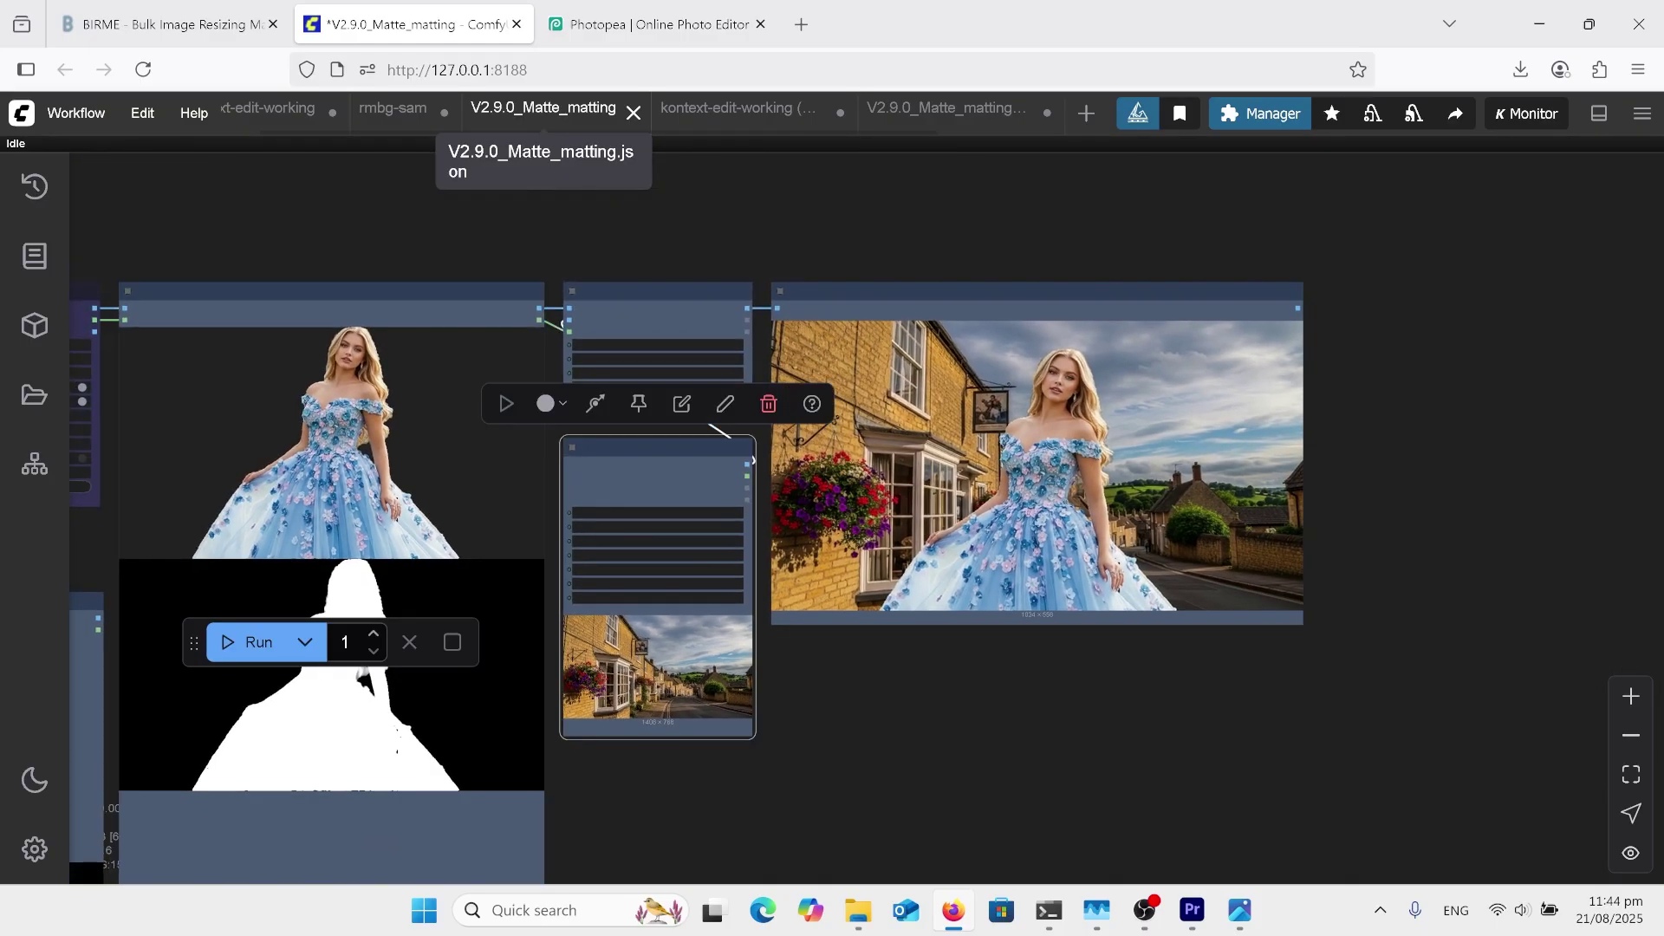
Examine the composited woman on the village background in the Image Preview node and compare it with her matte and mask.
{"action": "scroll", "coordinate": [1166, 423], "scroll_direction": "up", "scroll_amount": 7}
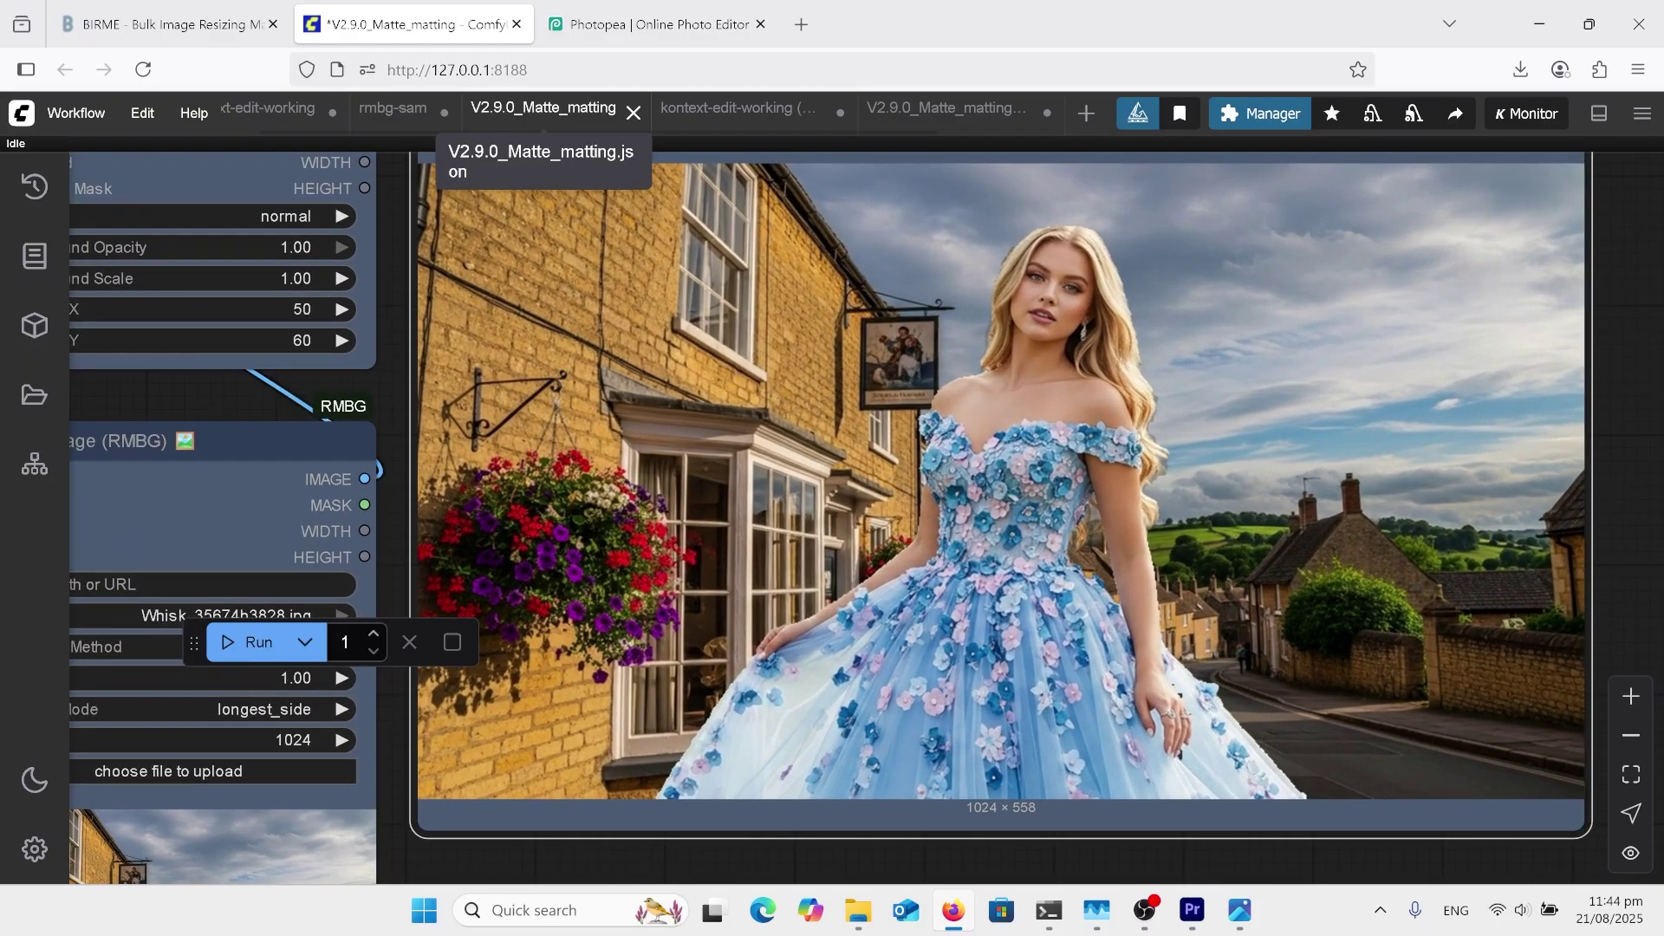
{"action": "scroll", "coordinate": [1165, 416], "scroll_direction": "up", "scroll_amount": 2}
{"action": "scroll", "coordinate": [1387, 426], "scroll_direction": "down", "scroll_amount": 3}
{"action": "scroll", "coordinate": [1490, 520], "scroll_direction": "down", "scroll_amount": 2}
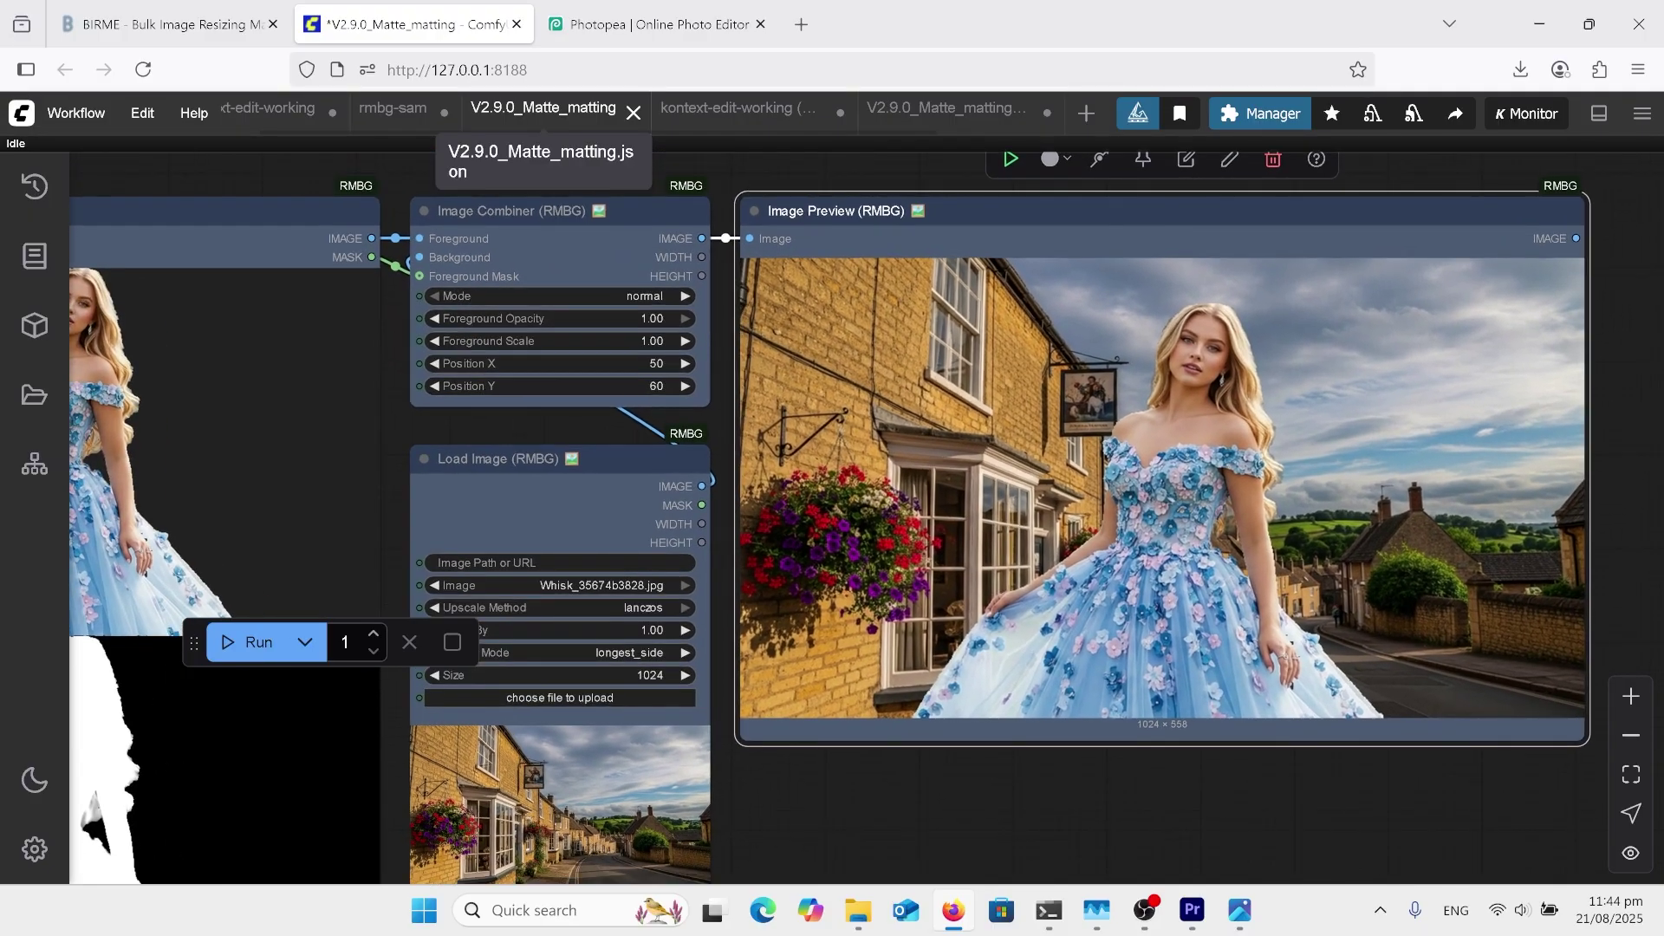
{"action": "scroll", "coordinate": [1339, 390], "scroll_direction": "up", "scroll_amount": 3}
{"action": "scroll", "coordinate": [1409, 420], "scroll_direction": "up", "scroll_amount": 2}
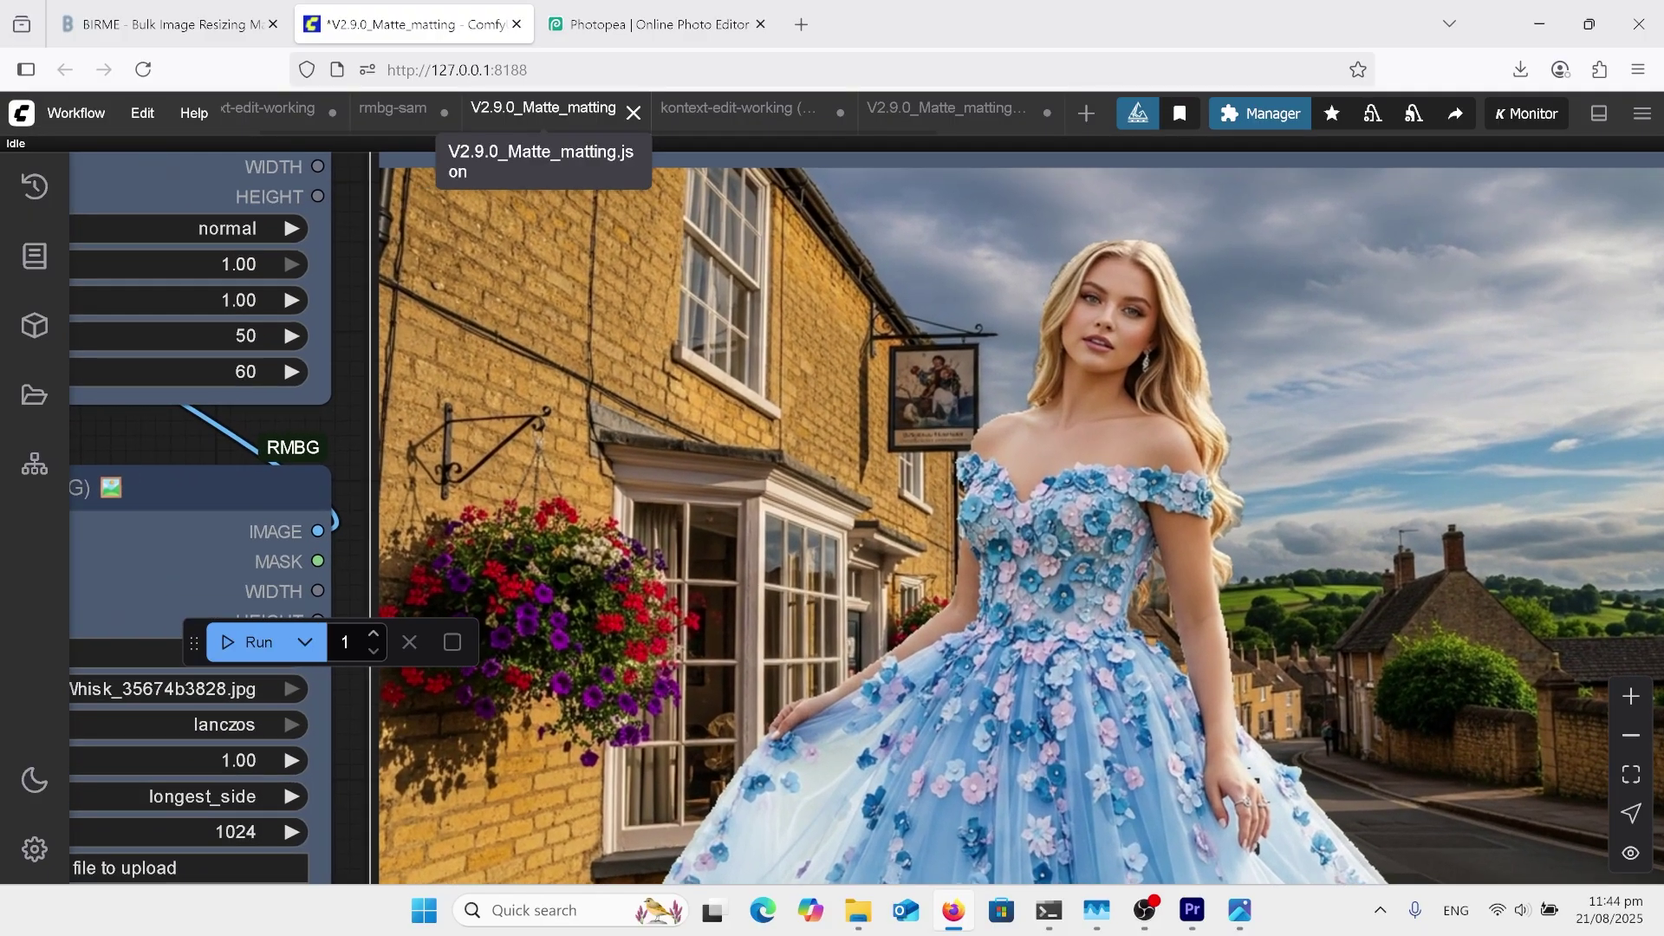
{"action": "scroll", "coordinate": [1473, 542], "scroll_direction": "down", "scroll_amount": 10}
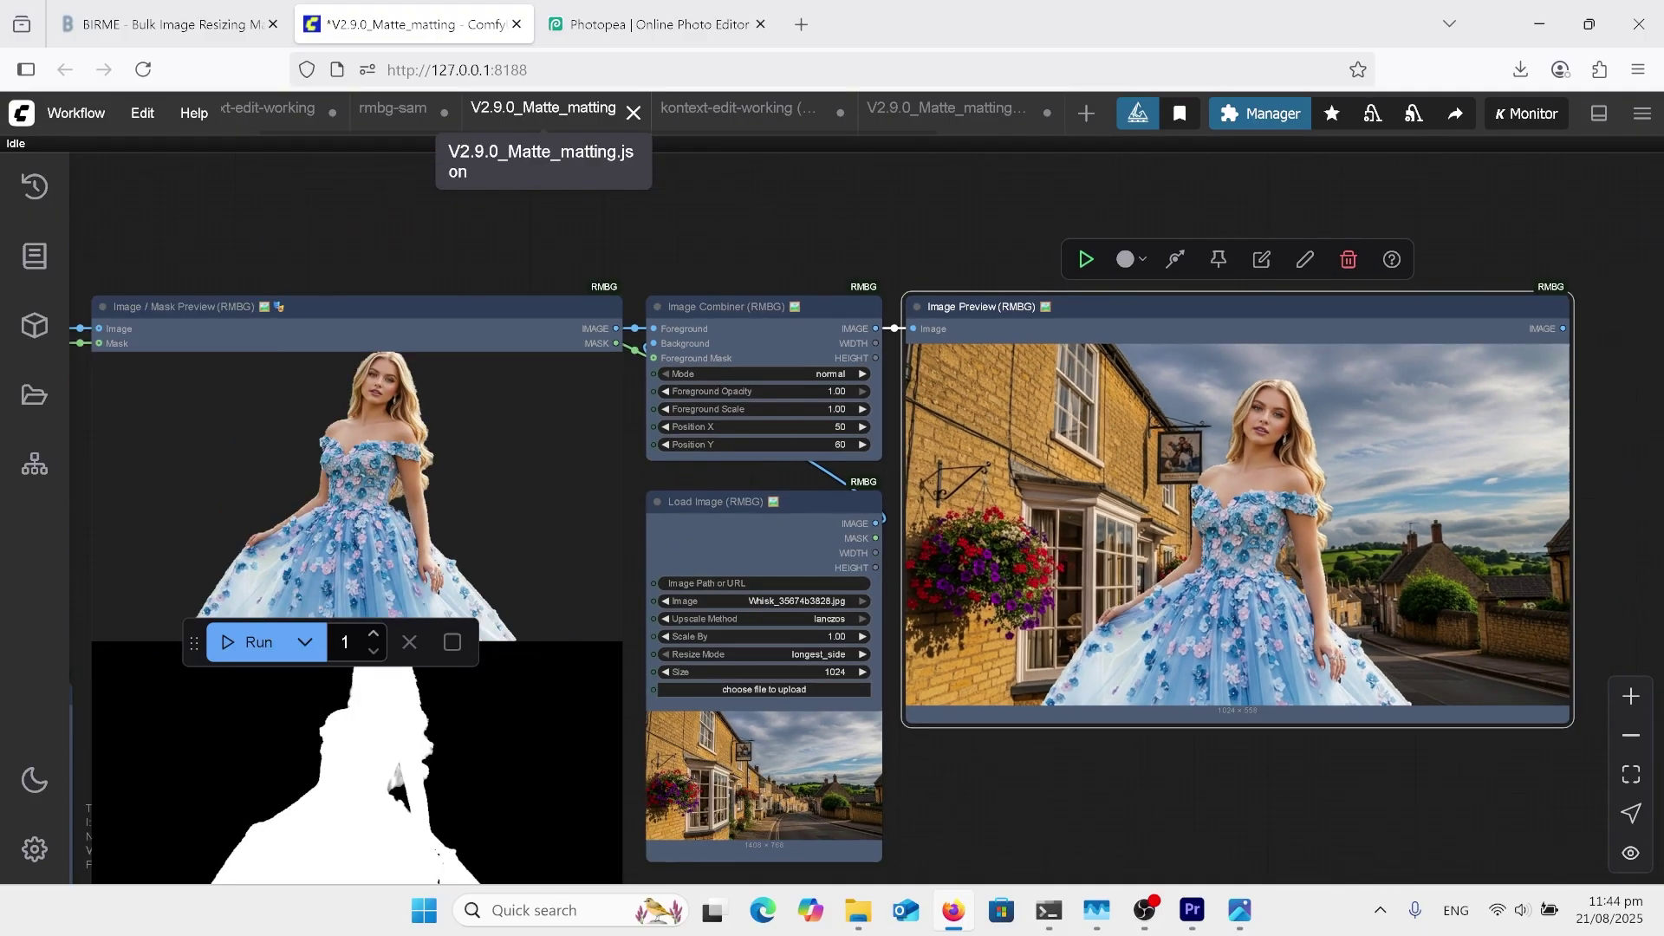
{"action": "scroll", "coordinate": [596, 530], "scroll_direction": "up", "scroll_amount": 4}
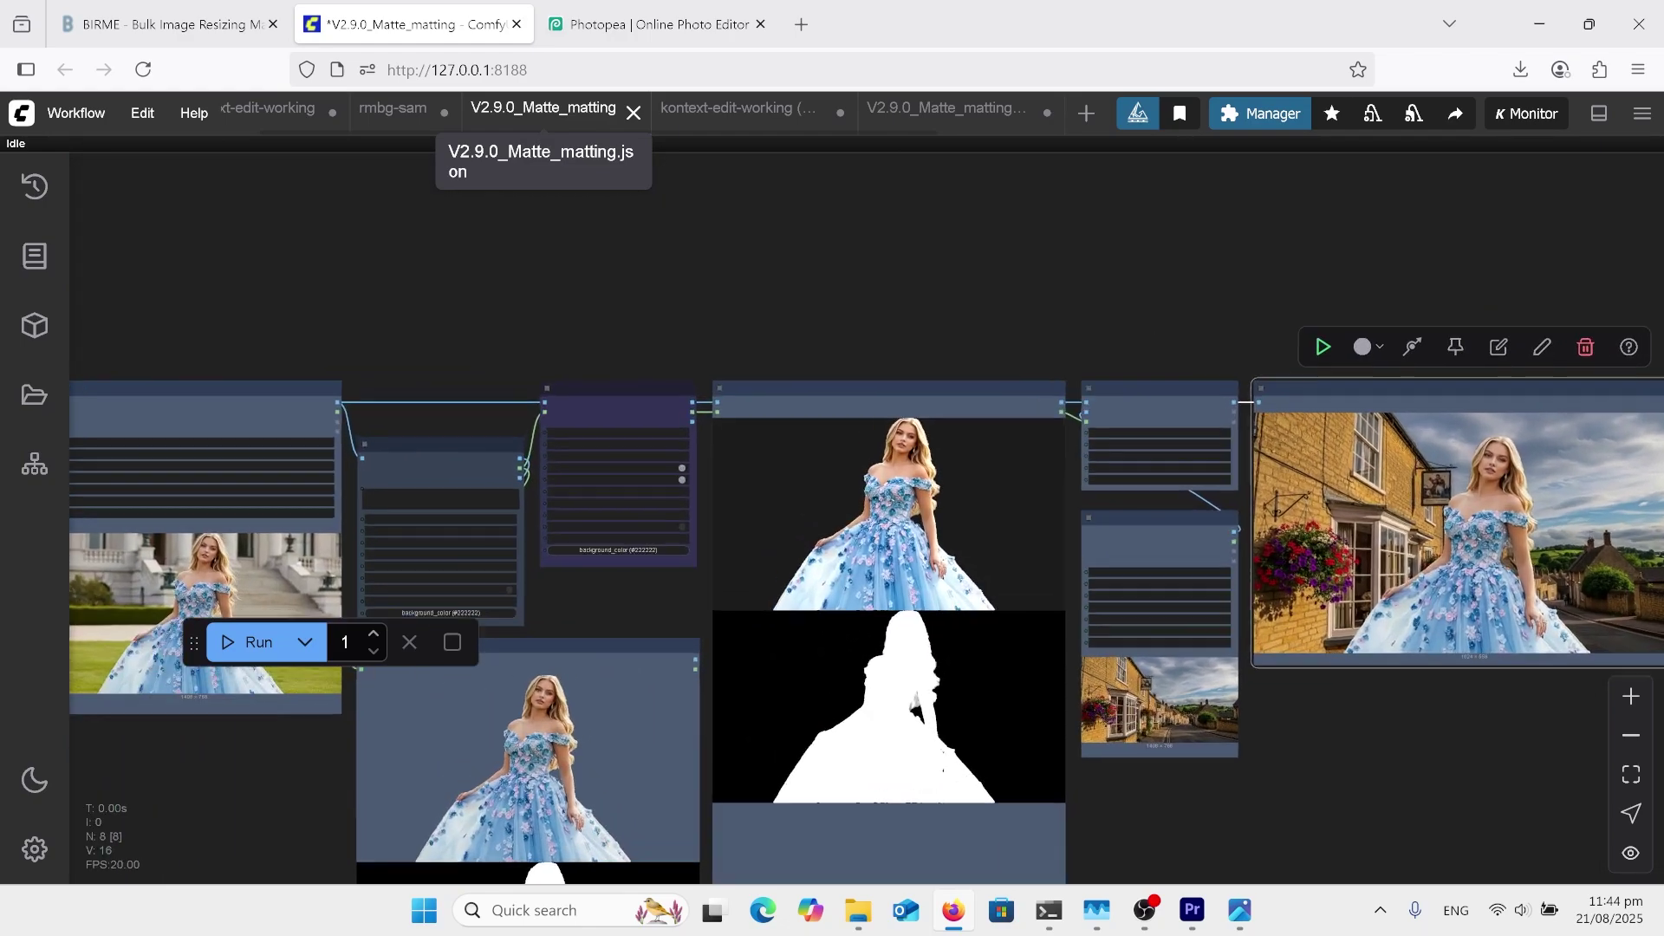
{"action": "left_click_drag", "start_coordinate": [598, 619], "coordinate": [554, 611]}
{"action": "left_click", "coordinate": [898, 511]}
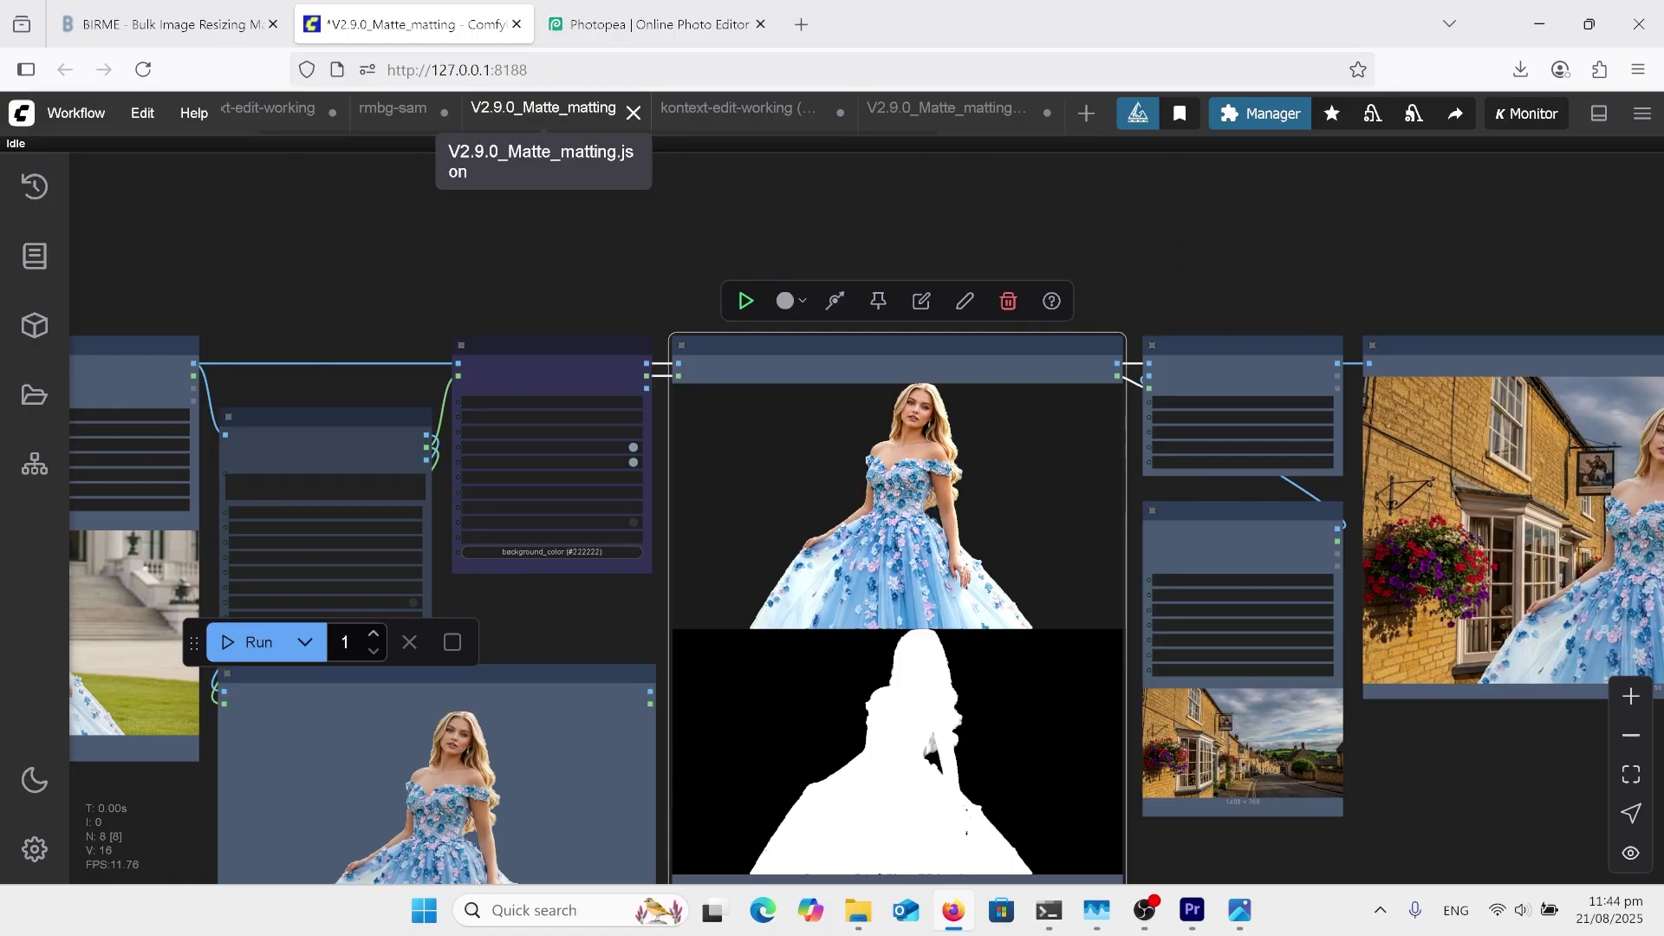
Open the V2.9.0_Matte_matting (2) workflow and examine the source portrait and the cutout and mask from SAM2 Segmentation.
{"action": "left_click", "coordinate": [944, 107]}
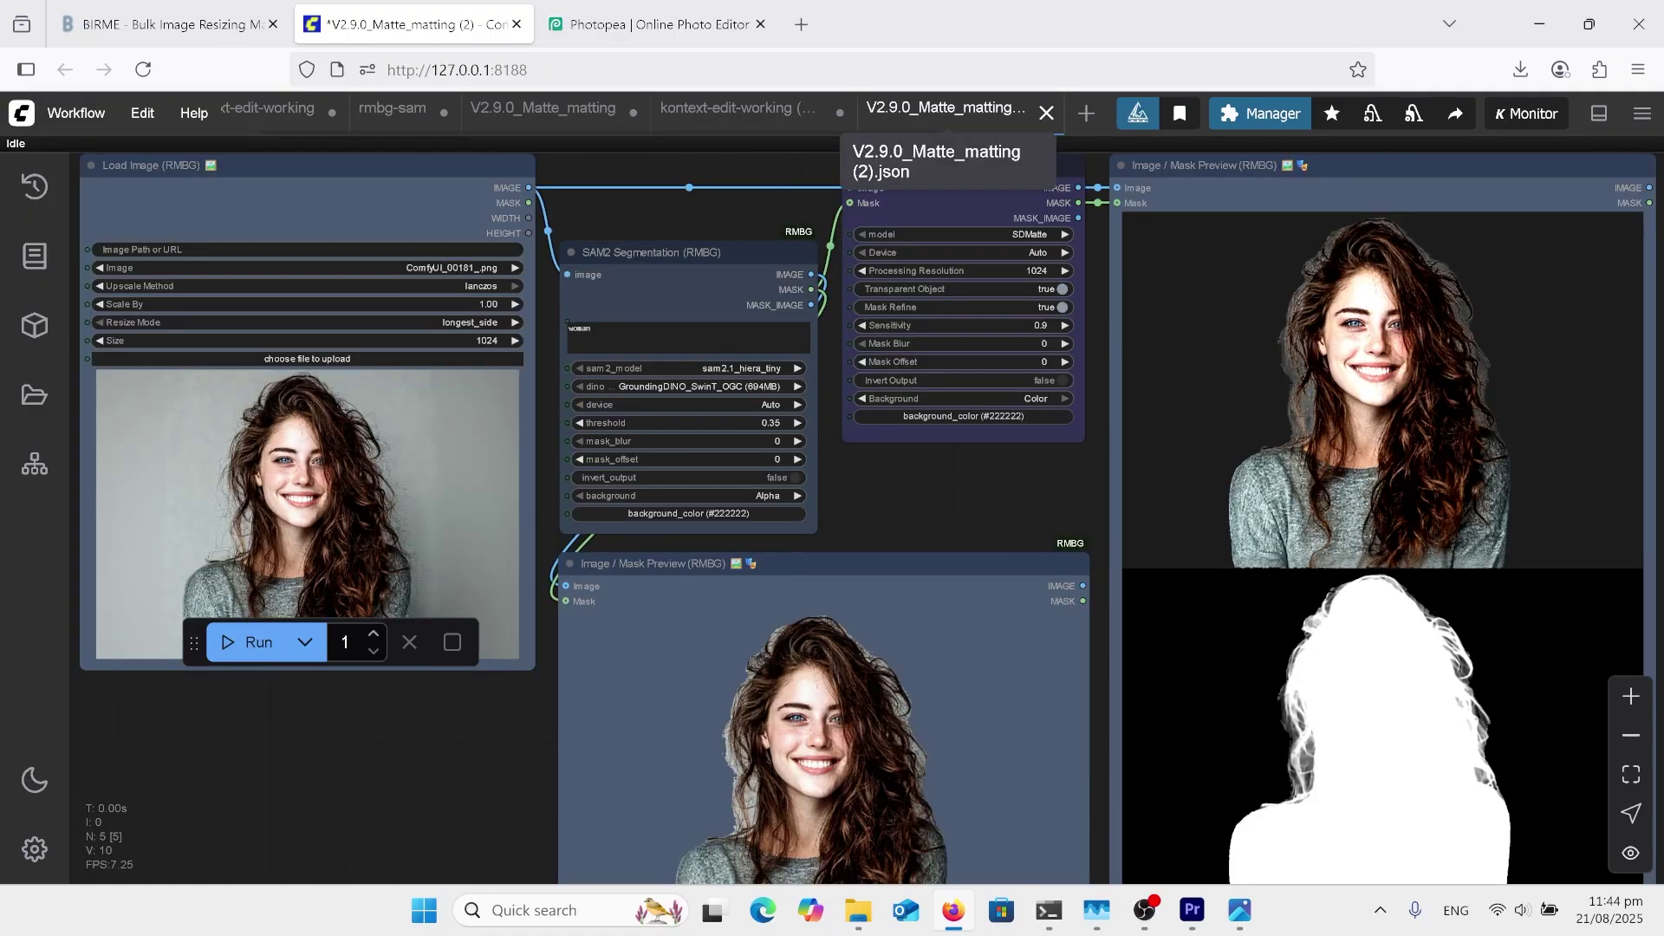
{"action": "scroll", "coordinate": [468, 559], "scroll_direction": "up", "scroll_amount": 5}
{"action": "left_click", "coordinate": [403, 425]}
{"action": "scroll", "coordinate": [398, 422], "scroll_direction": "down", "scroll_amount": 8}
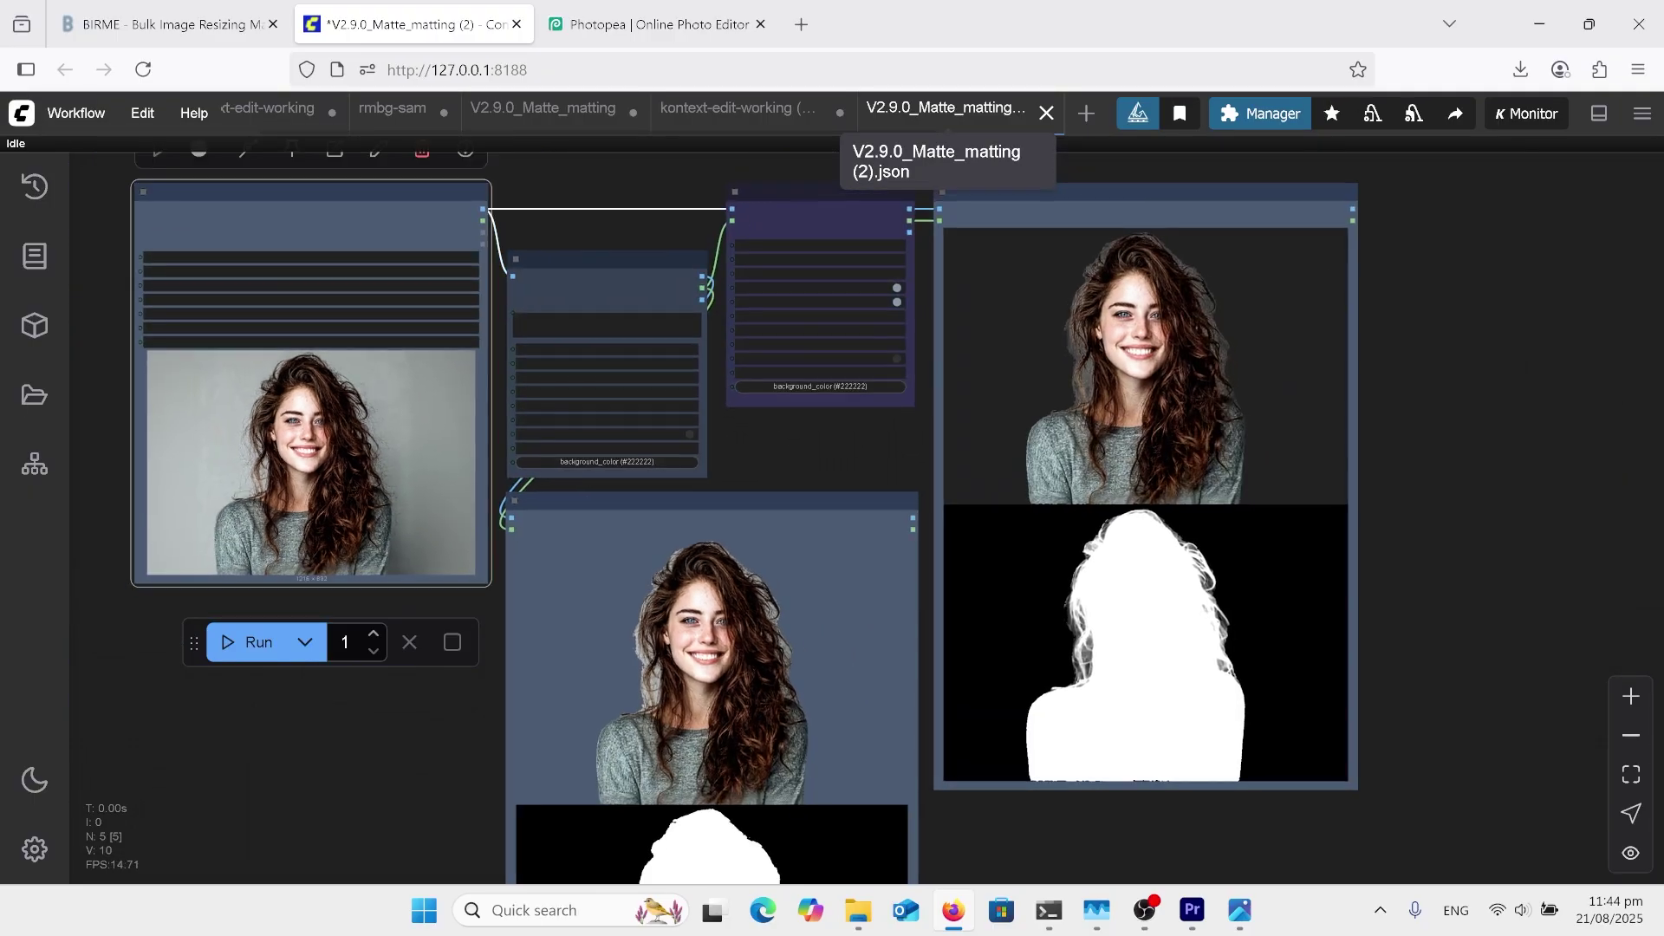
{"action": "scroll", "coordinate": [478, 693], "scroll_direction": "up", "scroll_amount": 3}
{"action": "left_click_drag", "start_coordinate": [479, 693], "coordinate": [411, 515]}
{"action": "scroll", "coordinate": [416, 518], "scroll_direction": "down", "scroll_amount": 2}
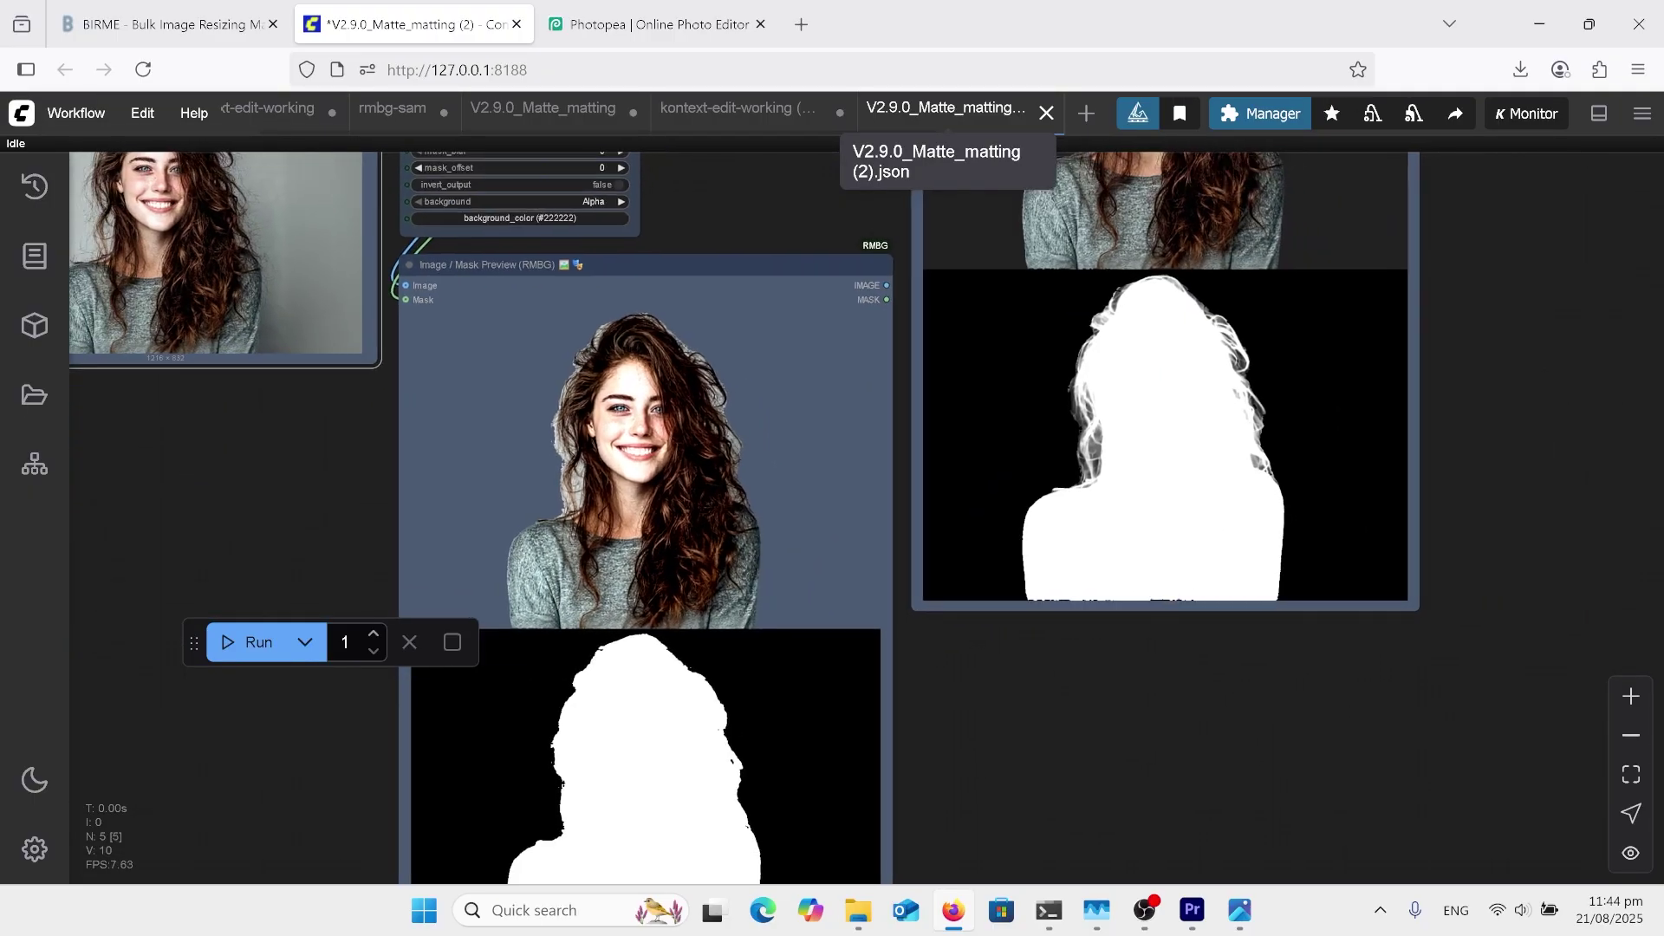
{"action": "scroll", "coordinate": [657, 771], "scroll_direction": "down", "scroll_amount": 4}
{"action": "left_click", "coordinate": [657, 763]}
{"action": "scroll", "coordinate": [665, 328], "scroll_direction": "up", "scroll_amount": 8}
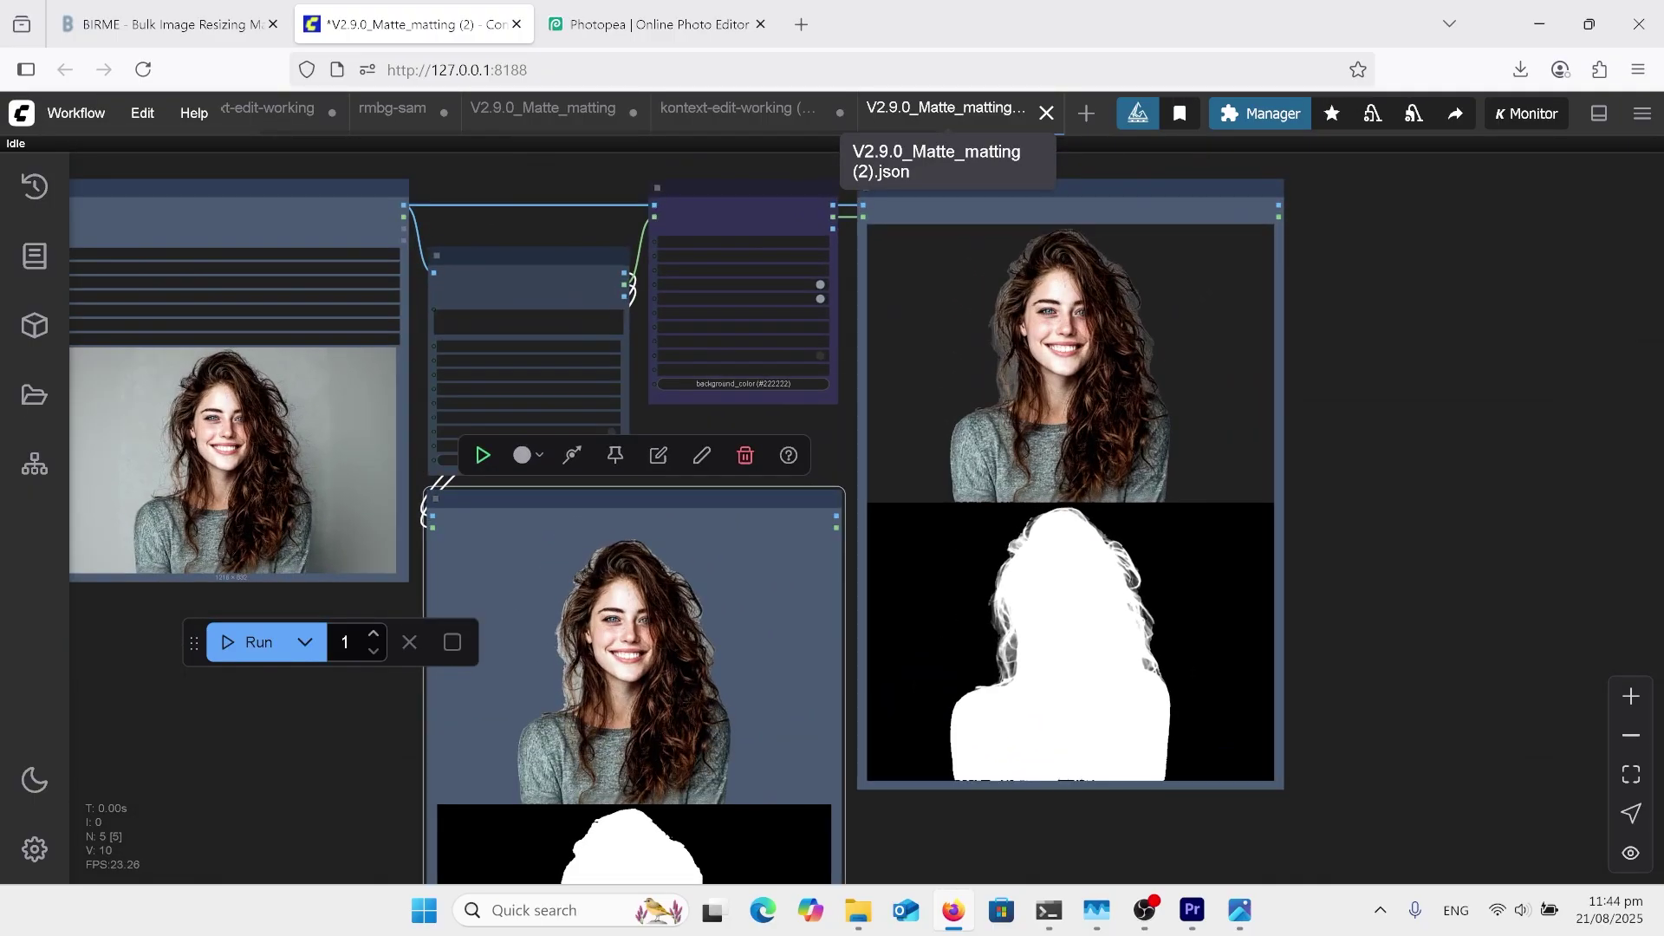
Inspect the SAM2 Segmentation and SDMatte Matting node settings beside the curly-haired woman's previews.
{"action": "scroll", "coordinate": [360, 152], "scroll_direction": "up", "scroll_amount": 1}
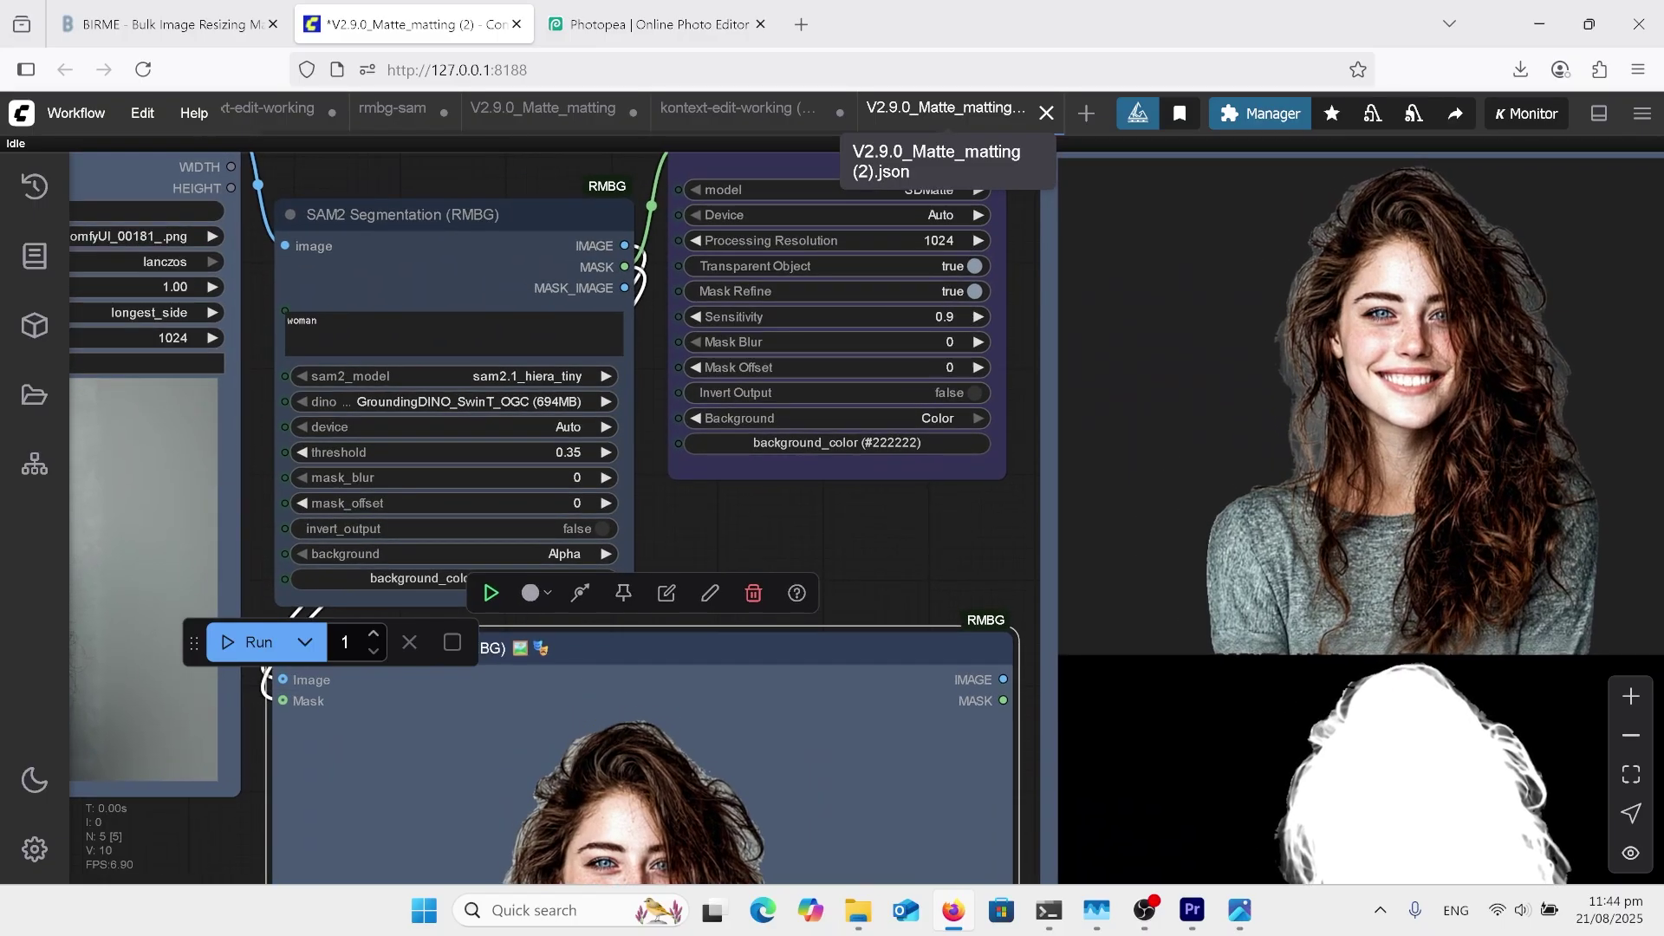
{"action": "scroll", "coordinate": [624, 326], "scroll_direction": "down", "scroll_amount": 3}
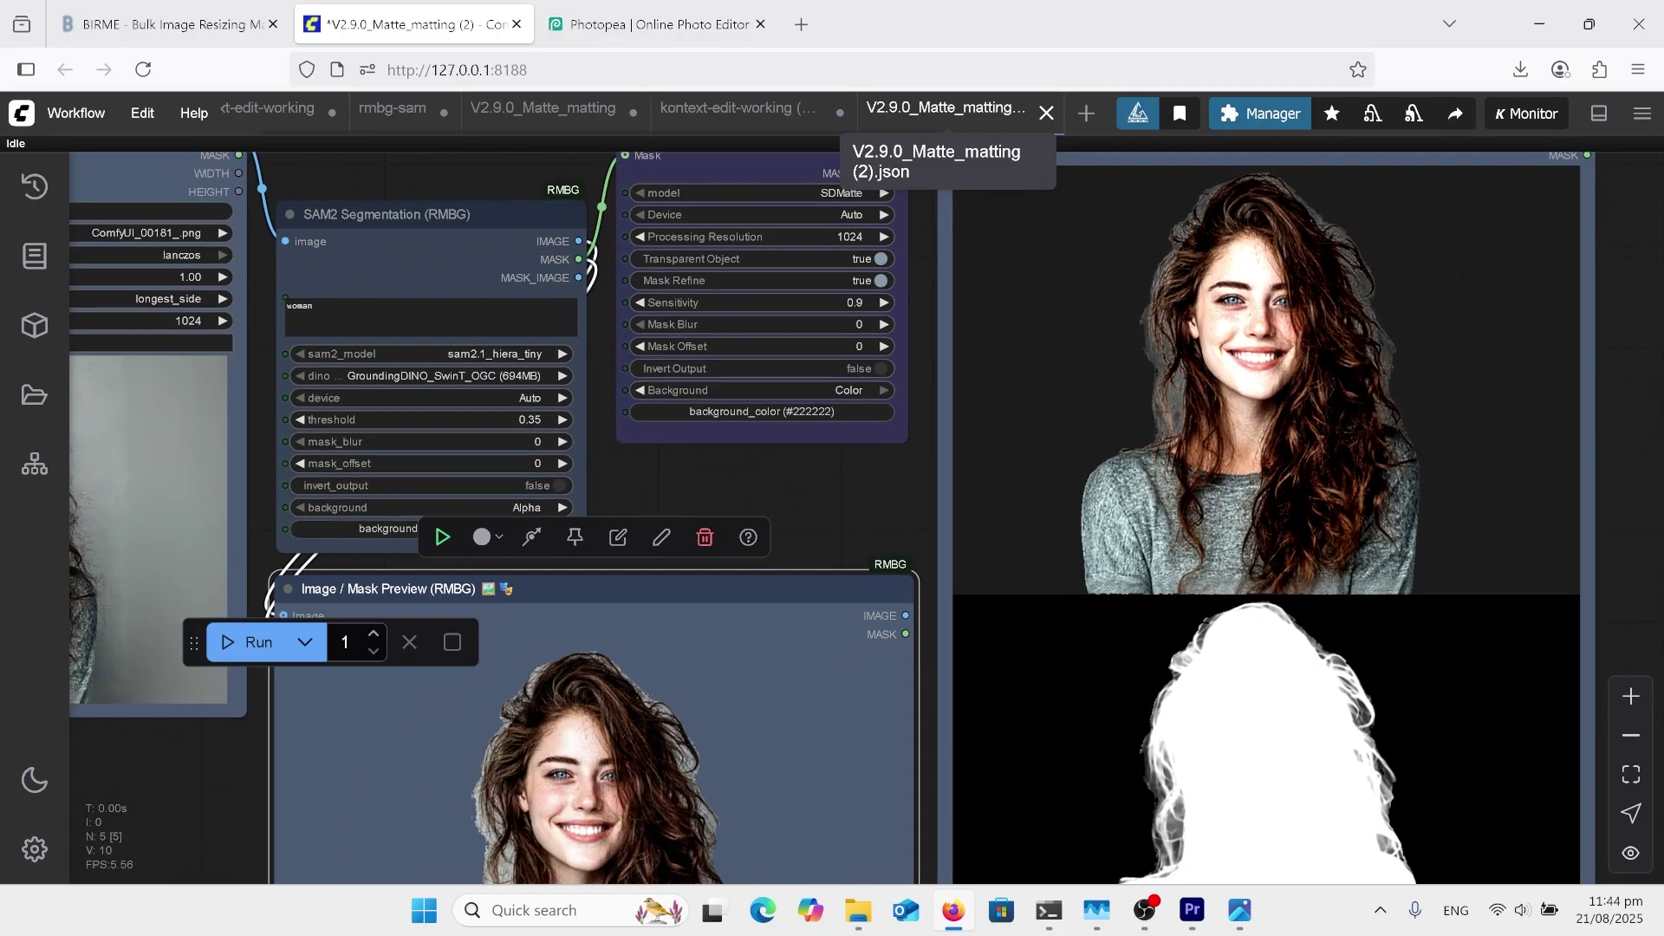
{"action": "scroll", "coordinate": [1127, 165], "scroll_direction": "up", "scroll_amount": 4}
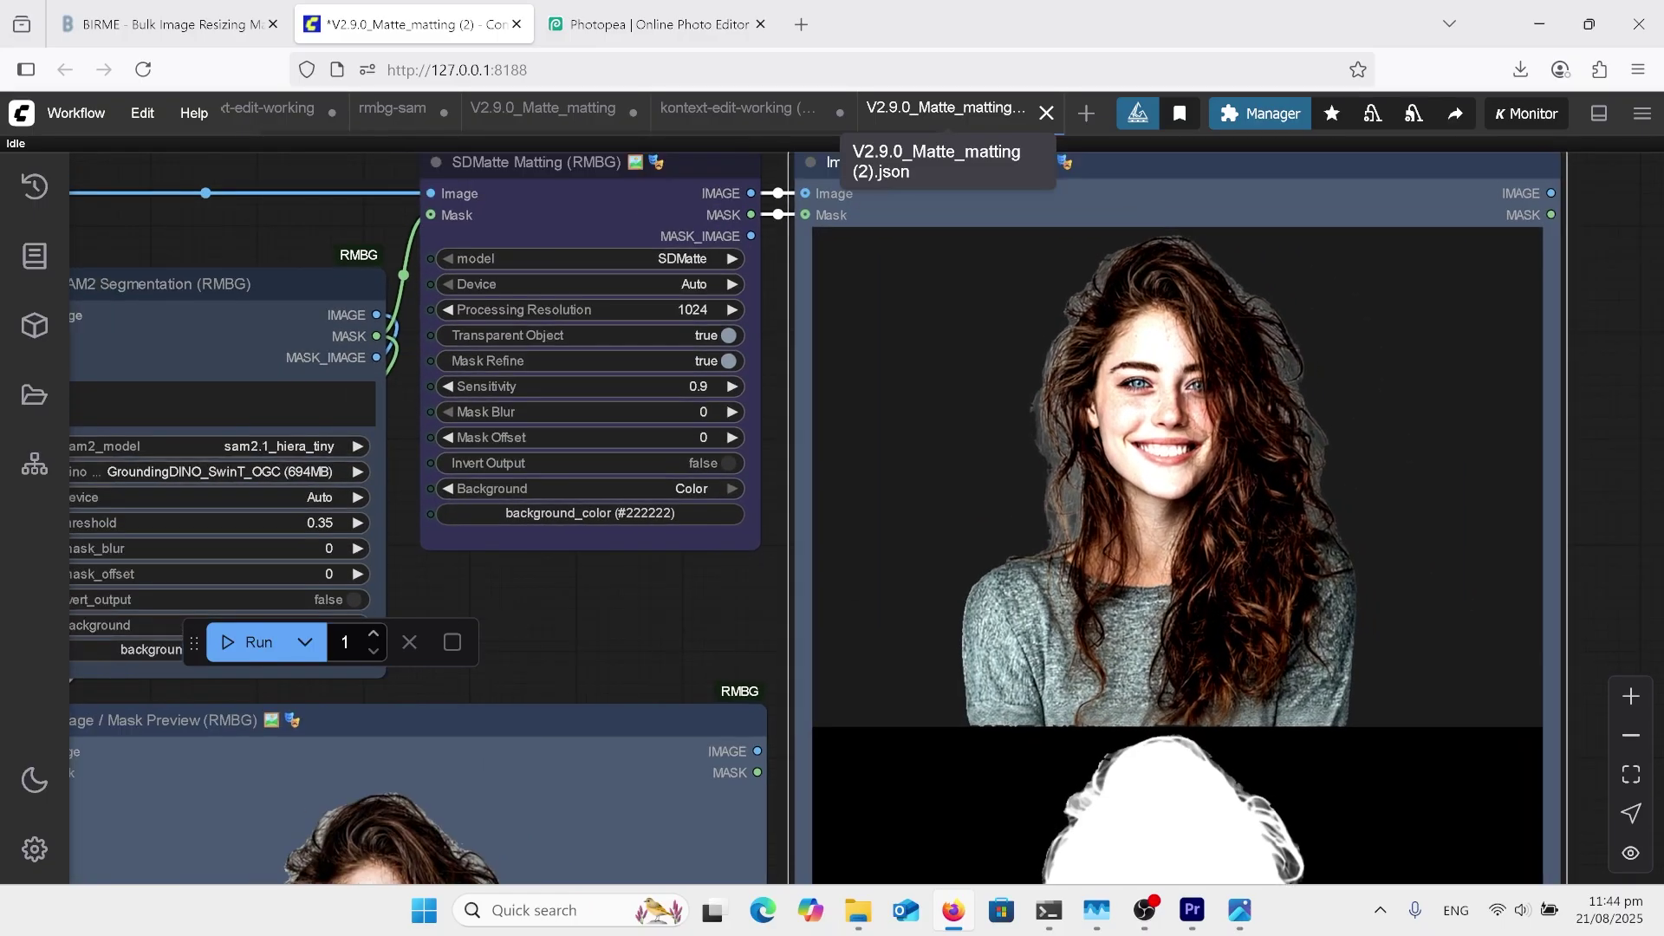
{"action": "scroll", "coordinate": [1144, 485], "scroll_direction": "down", "scroll_amount": 1}
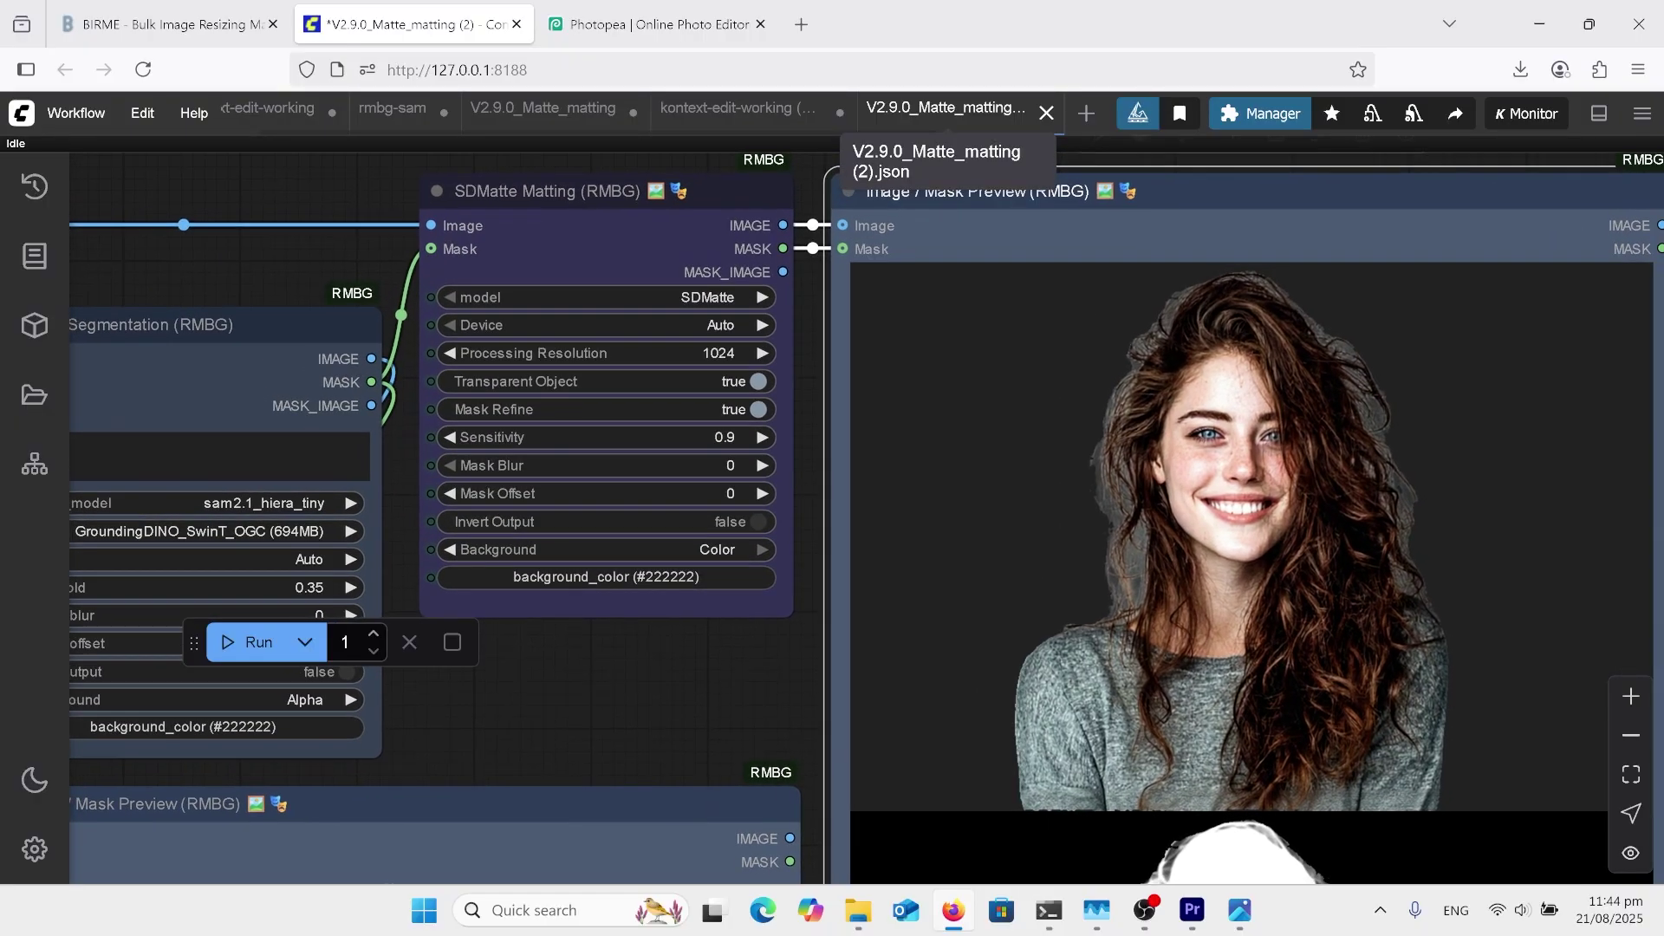
Examine the SDMatte cutout and its hair mask, comparing them with the SAM2 preview across the whole workflow.
{"action": "left_click", "coordinate": [1560, 685]}
{"action": "scroll", "coordinate": [1577, 736], "scroll_direction": "up", "scroll_amount": 1}
{"action": "scroll", "coordinate": [1421, 333], "scroll_direction": "down", "scroll_amount": 9}
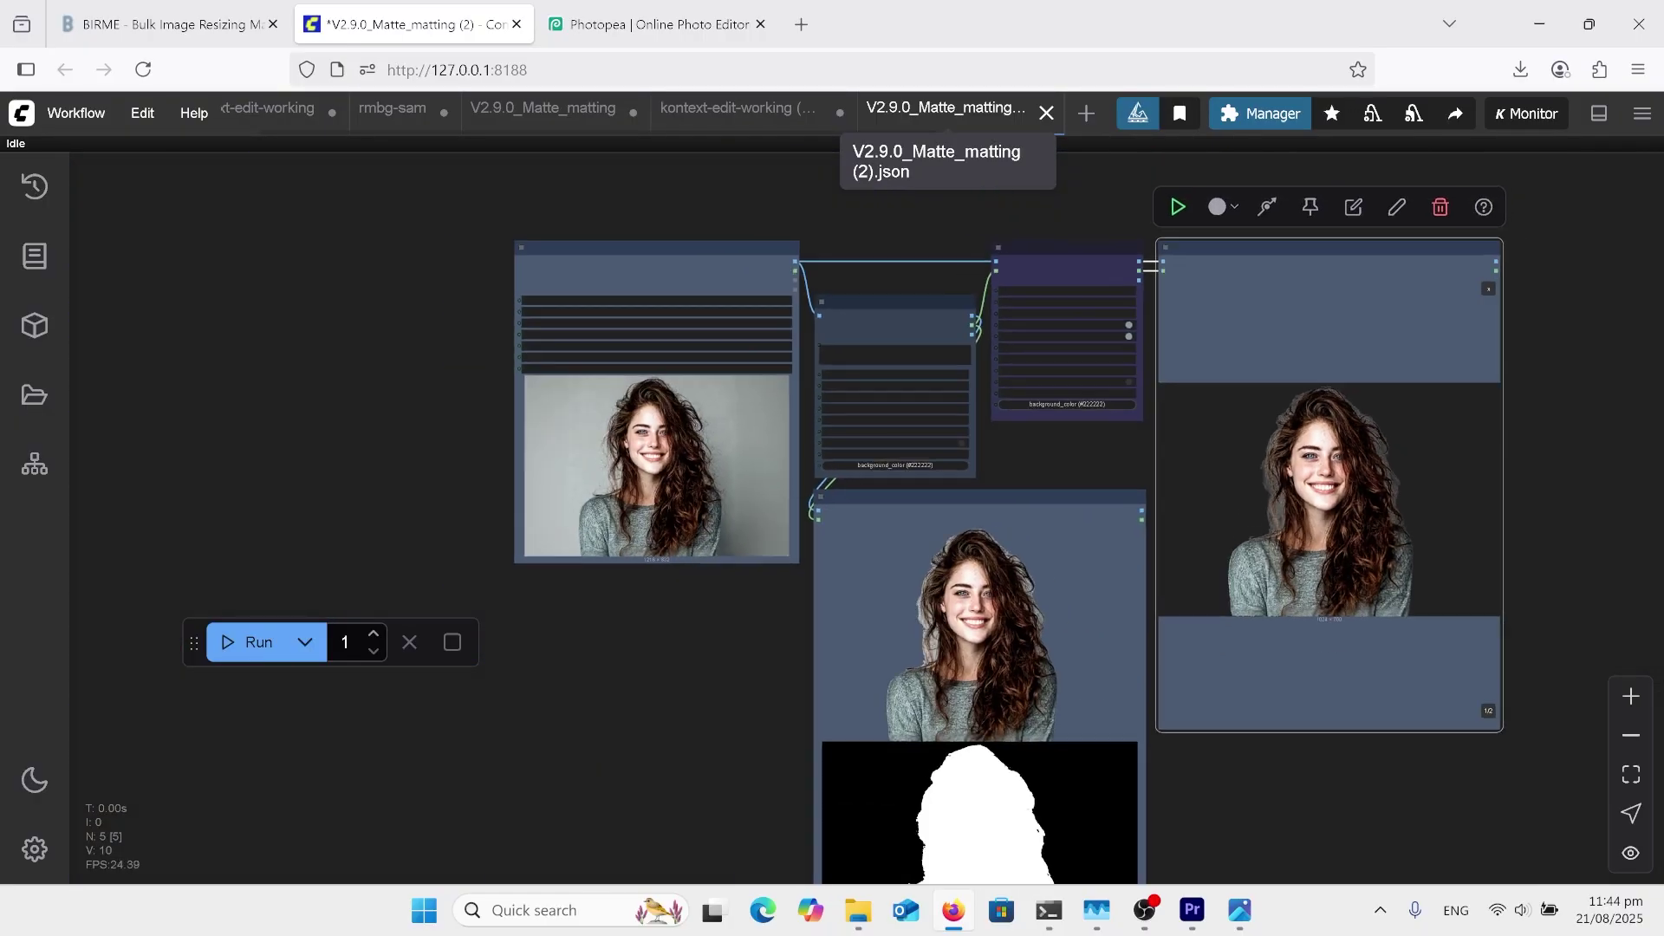
{"action": "scroll", "coordinate": [1127, 520], "scroll_direction": "down", "scroll_amount": 1}
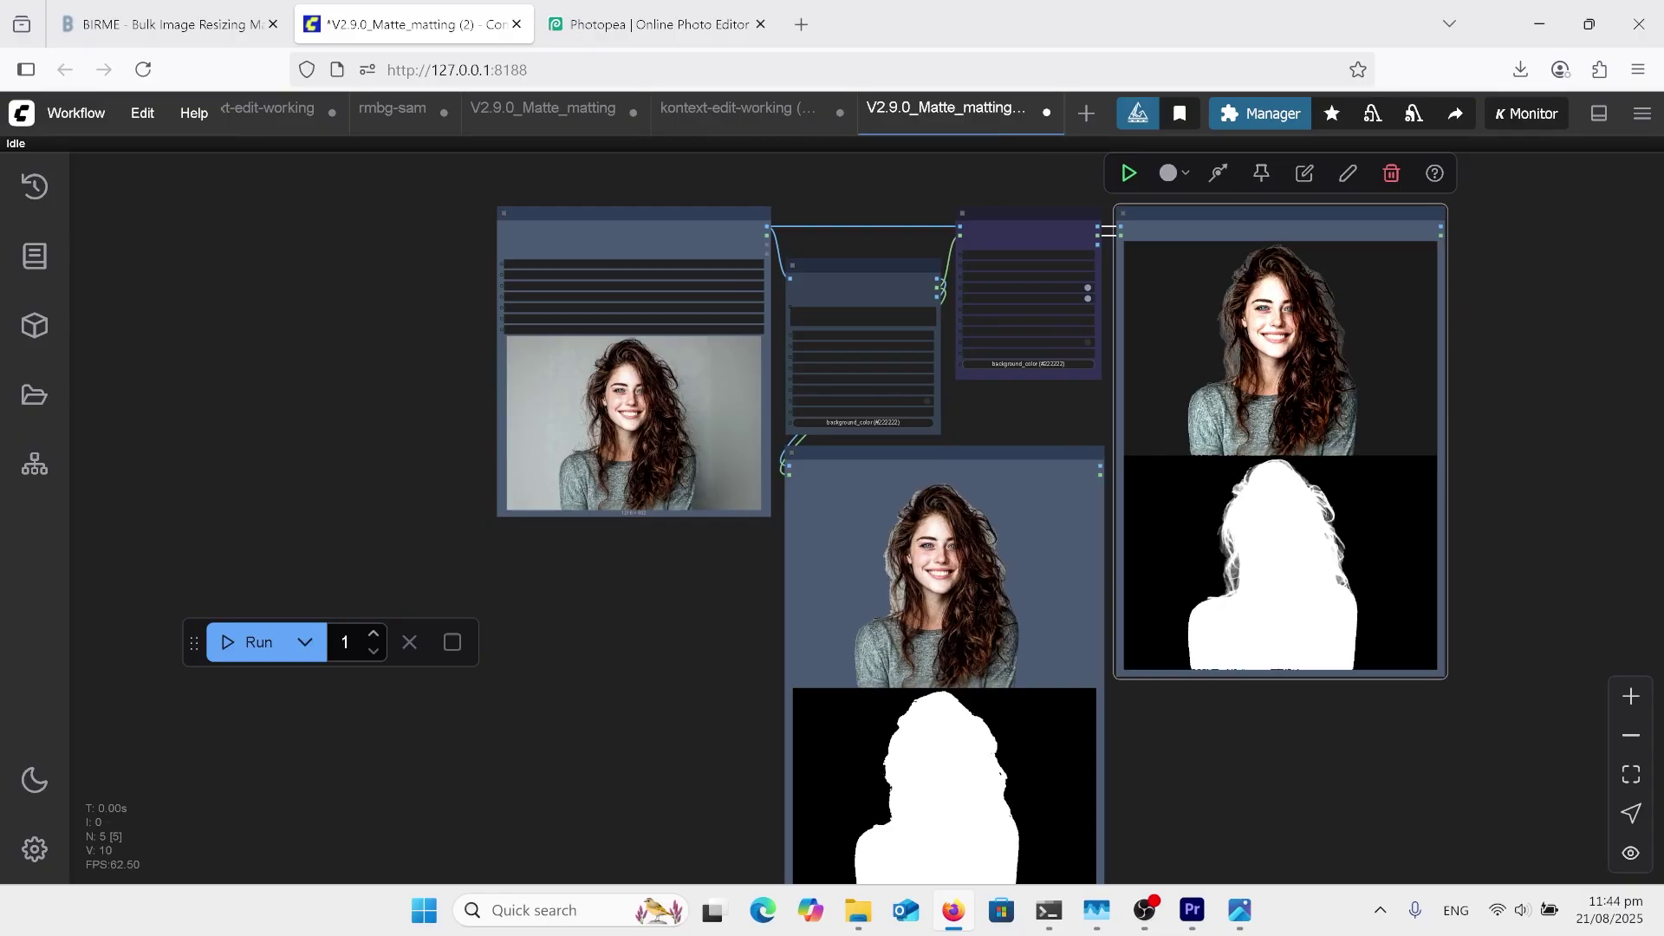
{"action": "scroll", "coordinate": [1565, 525], "scroll_direction": "up", "scroll_amount": 9}
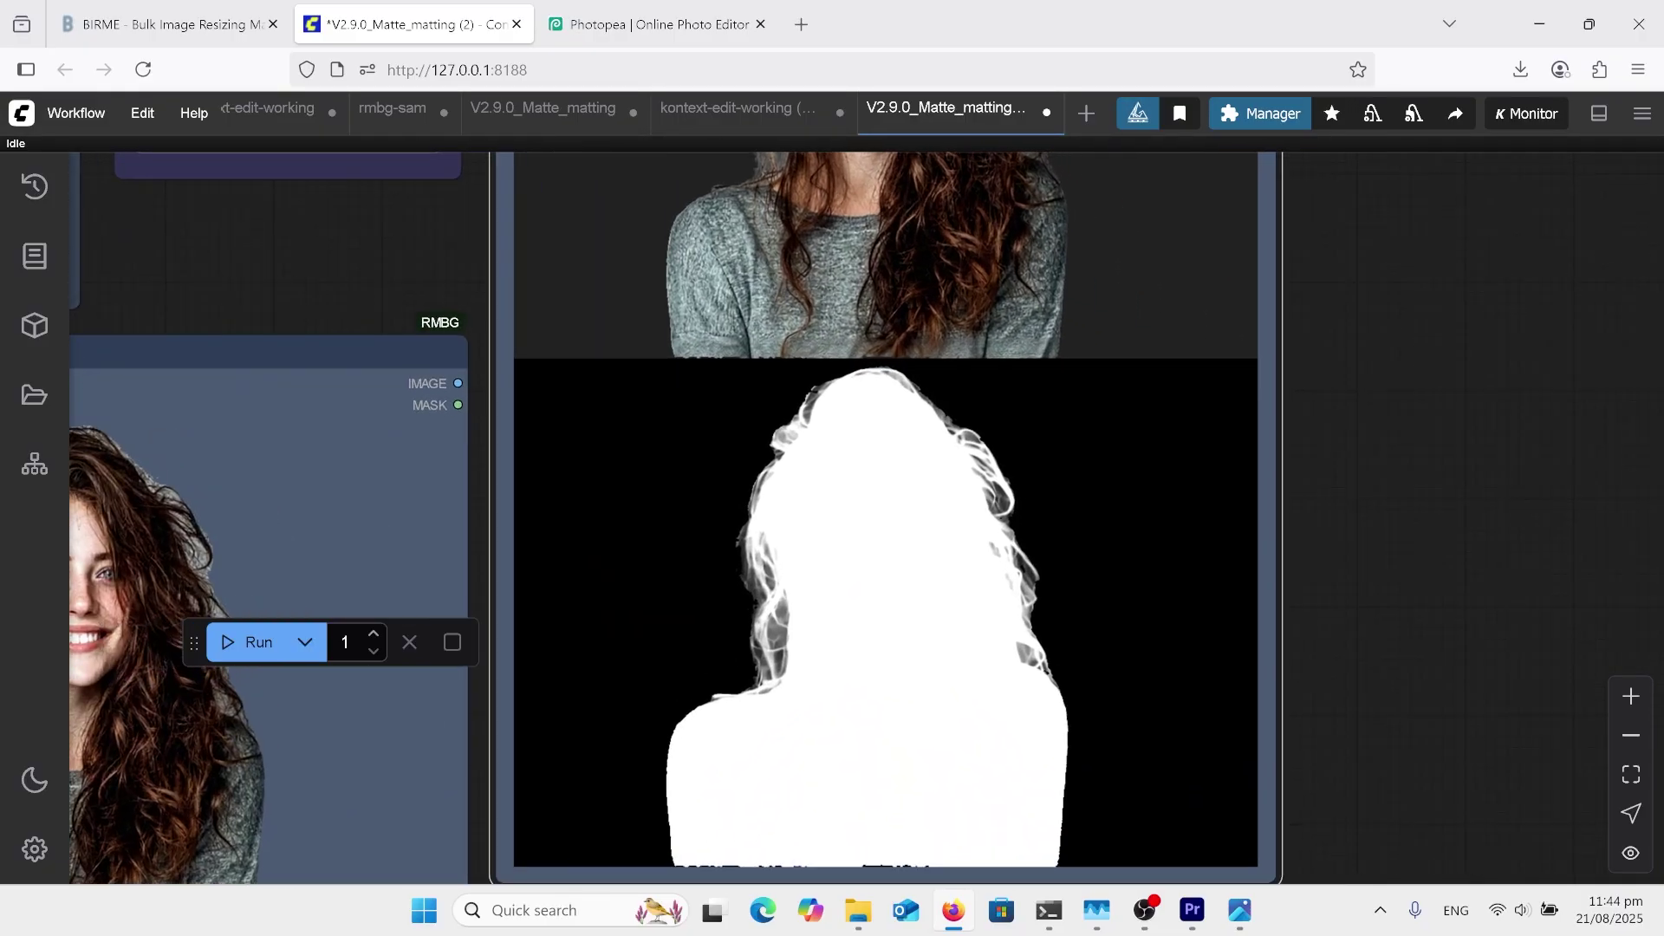
{"action": "scroll", "coordinate": [1505, 520], "scroll_direction": "down", "scroll_amount": 7}
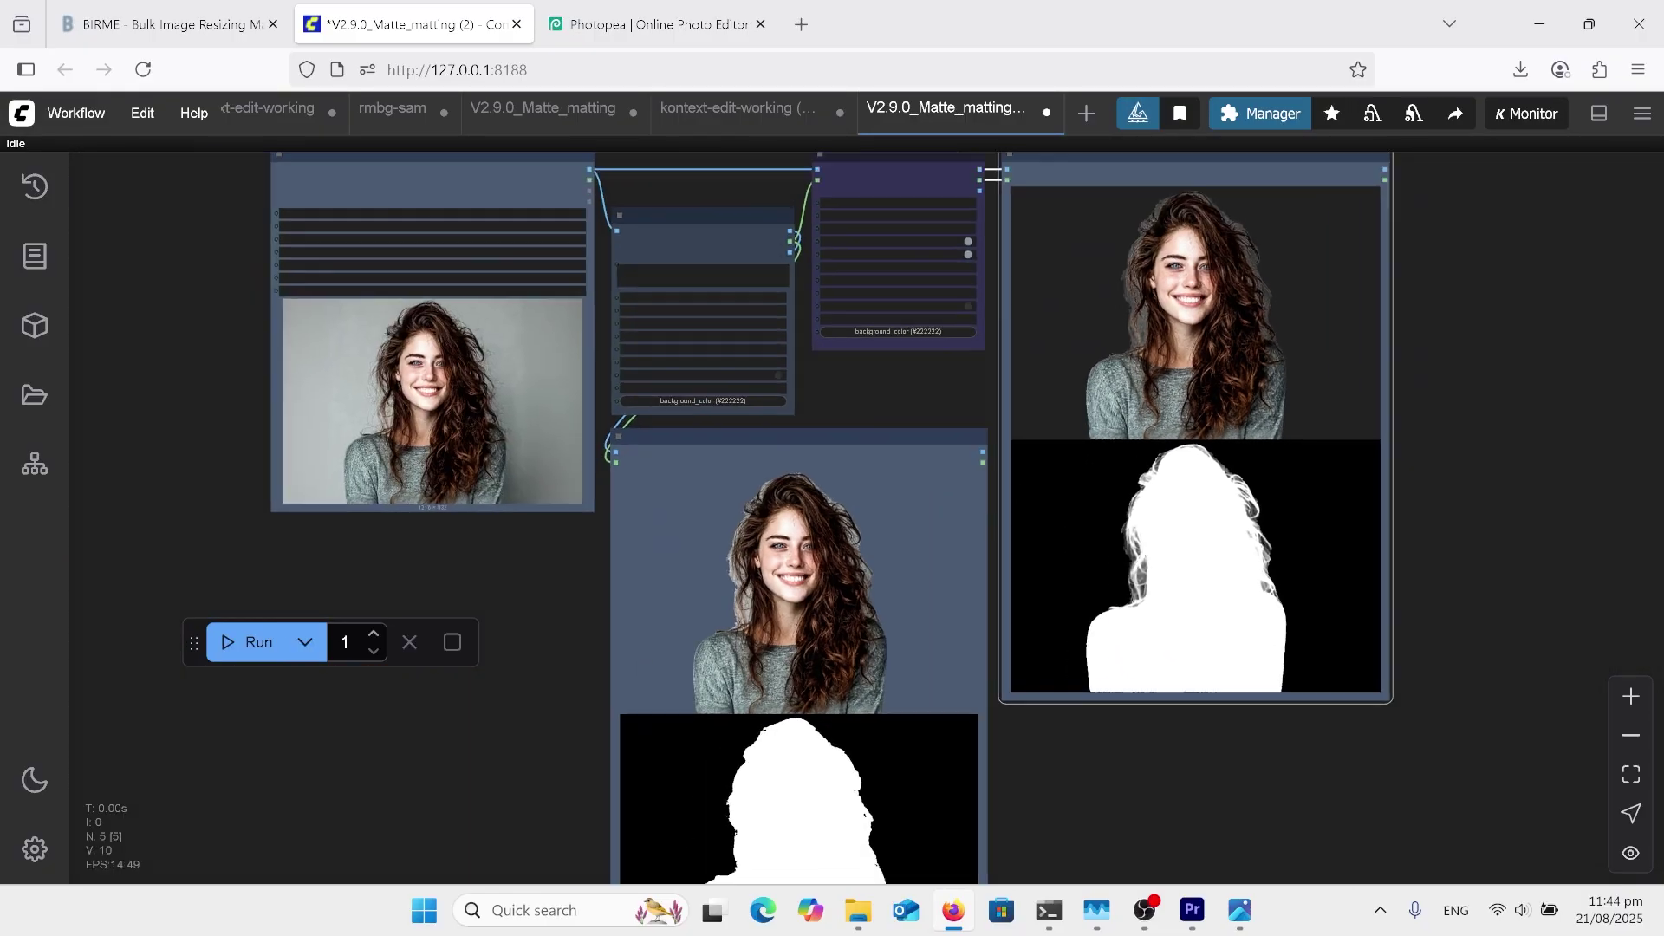
{"action": "scroll", "coordinate": [1488, 554], "scroll_direction": "down", "scroll_amount": 5}
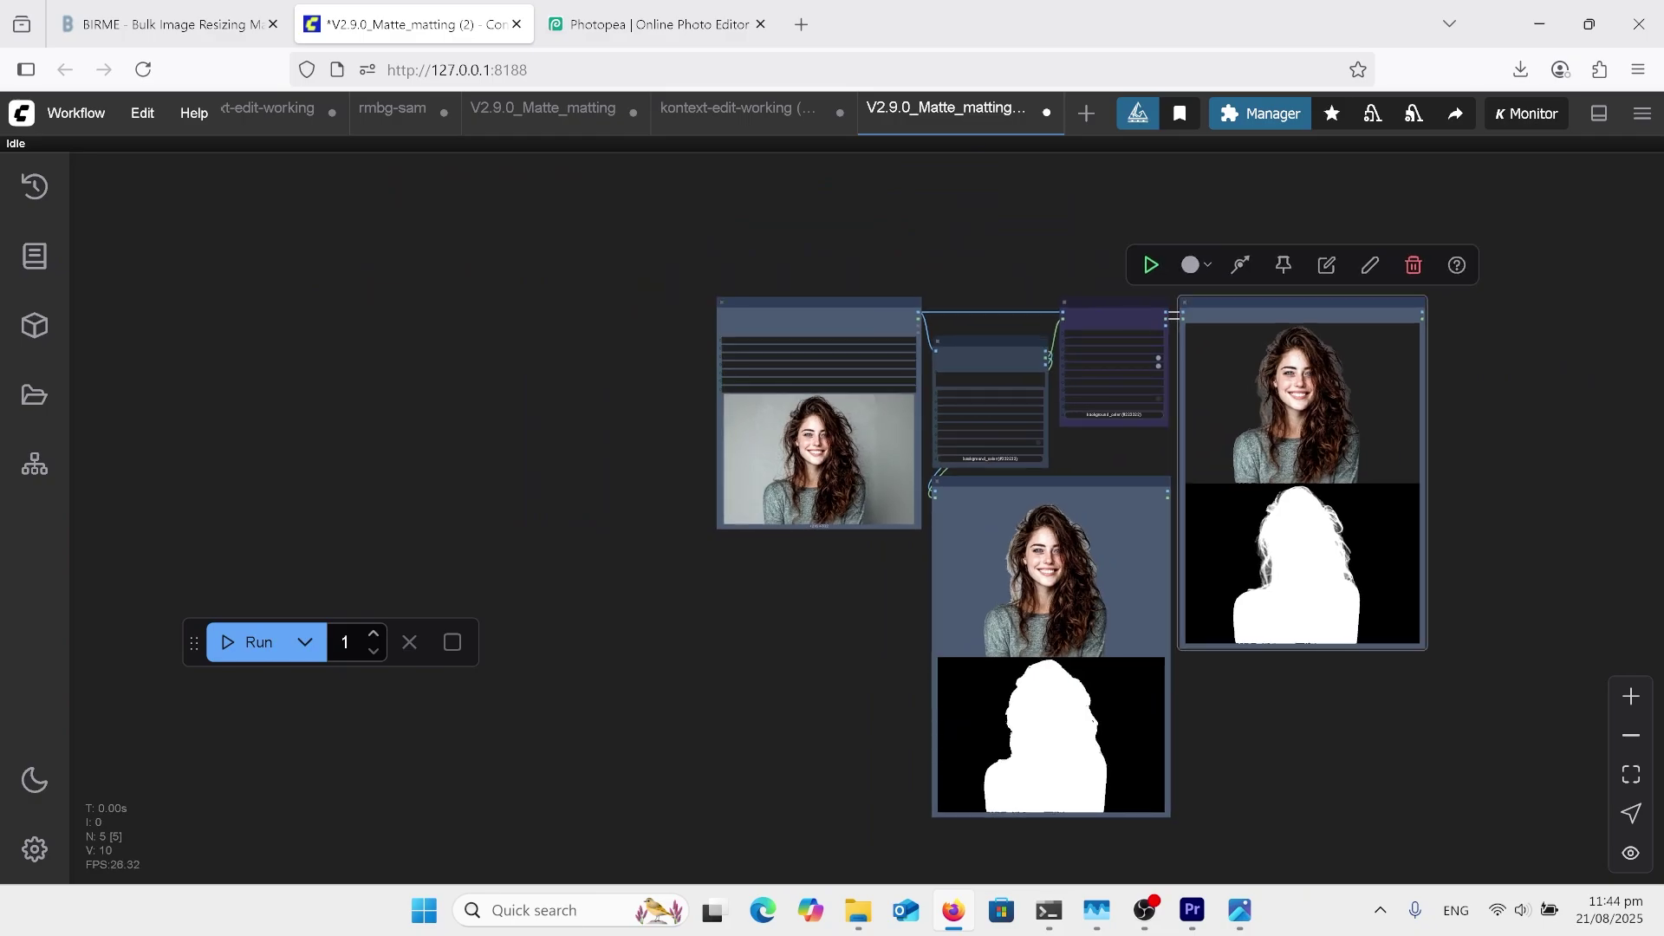
Switch to the kontext-edit-working (Copy) workflow and review its source portrait, loader nodes and zombie output.
{"action": "left_click", "coordinate": [737, 107]}
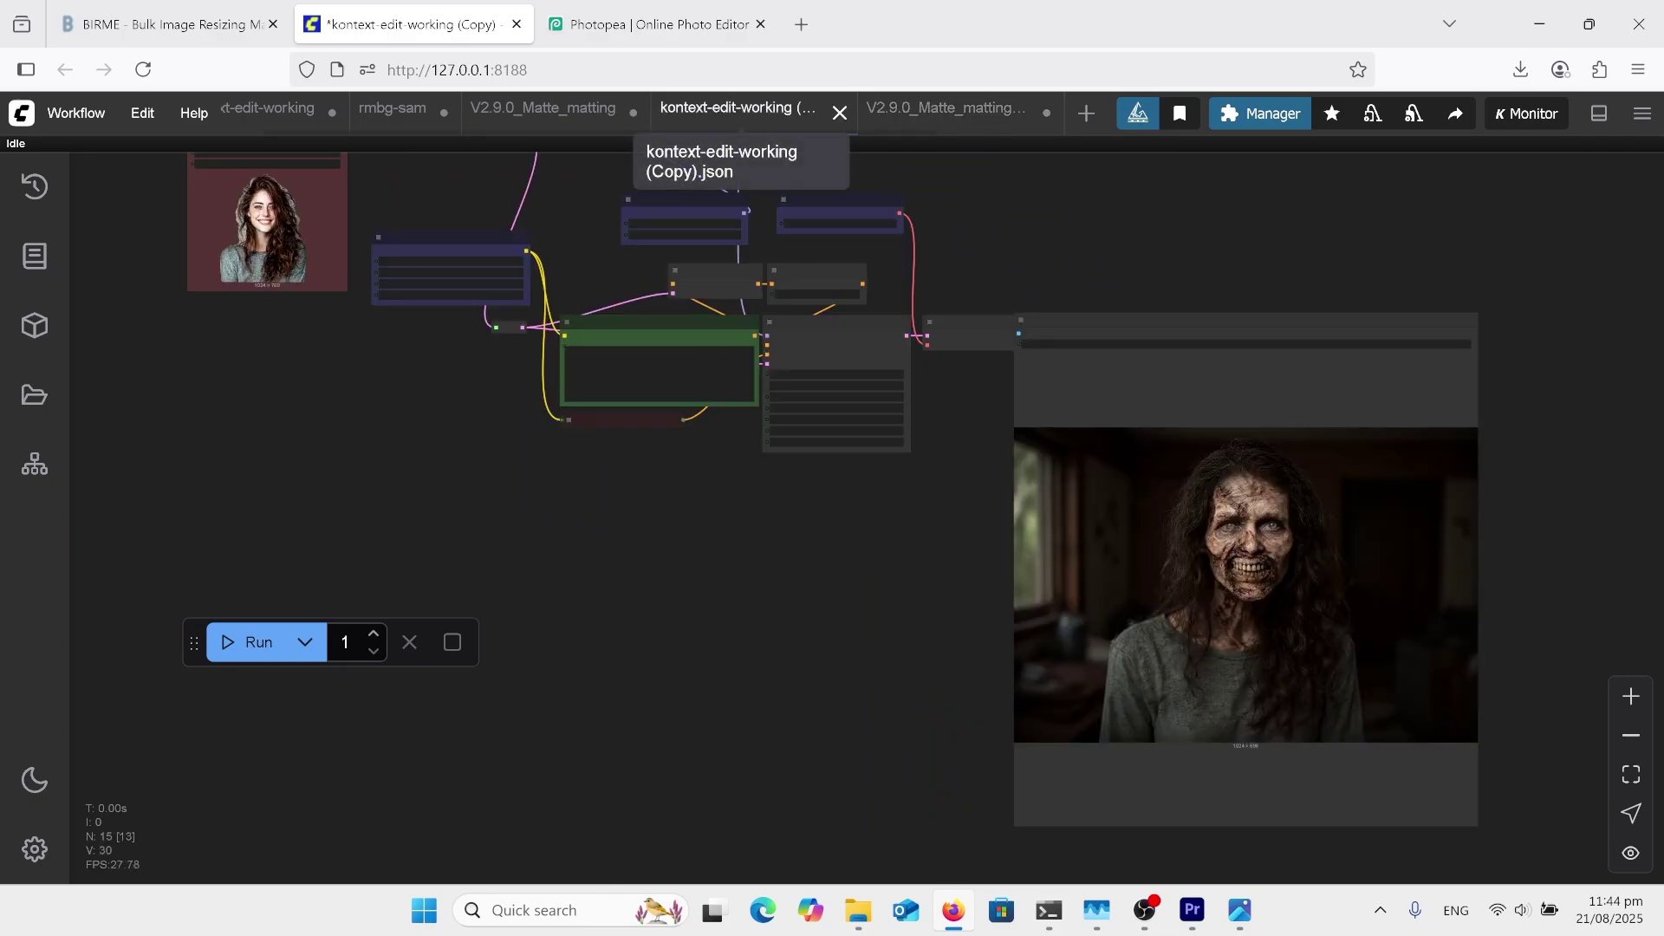
{"action": "scroll", "coordinate": [368, 222], "scroll_direction": "up", "scroll_amount": 3}
{"action": "scroll", "coordinate": [369, 481], "scroll_direction": "down", "scroll_amount": 2}
{"action": "left_click_drag", "start_coordinate": [606, 538], "coordinate": [550, 568]}
{"action": "scroll", "coordinate": [551, 568], "scroll_direction": "up", "scroll_amount": 1}
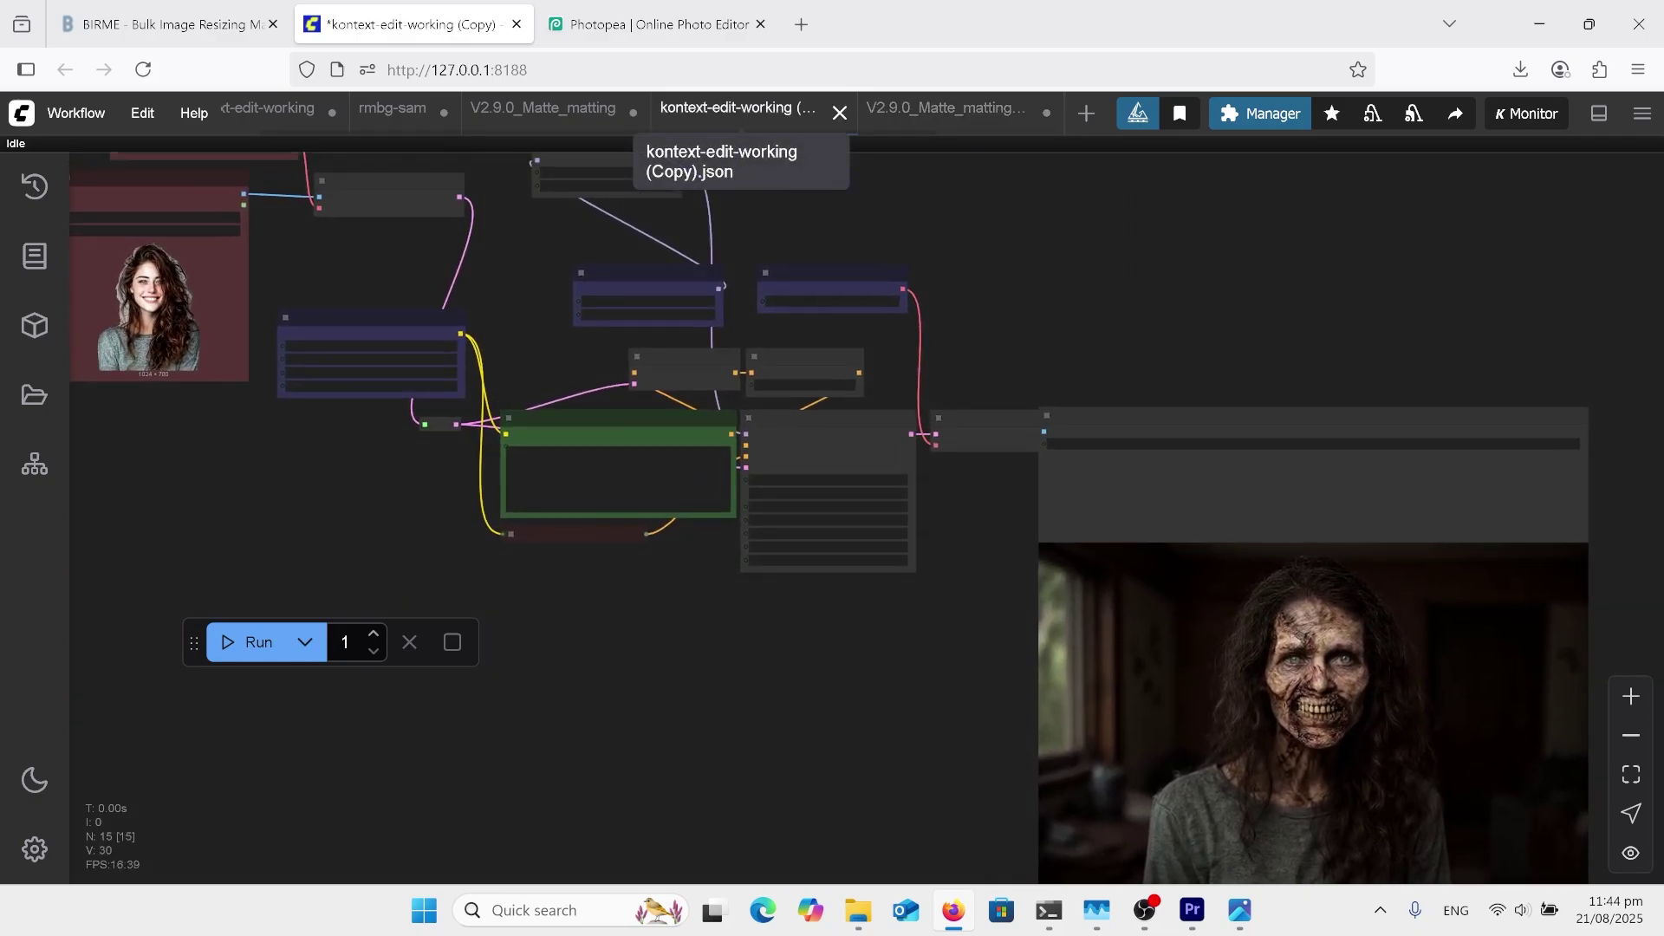
{"action": "scroll", "coordinate": [1473, 832], "scroll_direction": "down", "scroll_amount": 1}
{"action": "scroll", "coordinate": [325, 371], "scroll_direction": "up", "scroll_amount": 11}
{"action": "left_click_drag", "start_coordinate": [520, 486], "coordinate": [555, 487]}
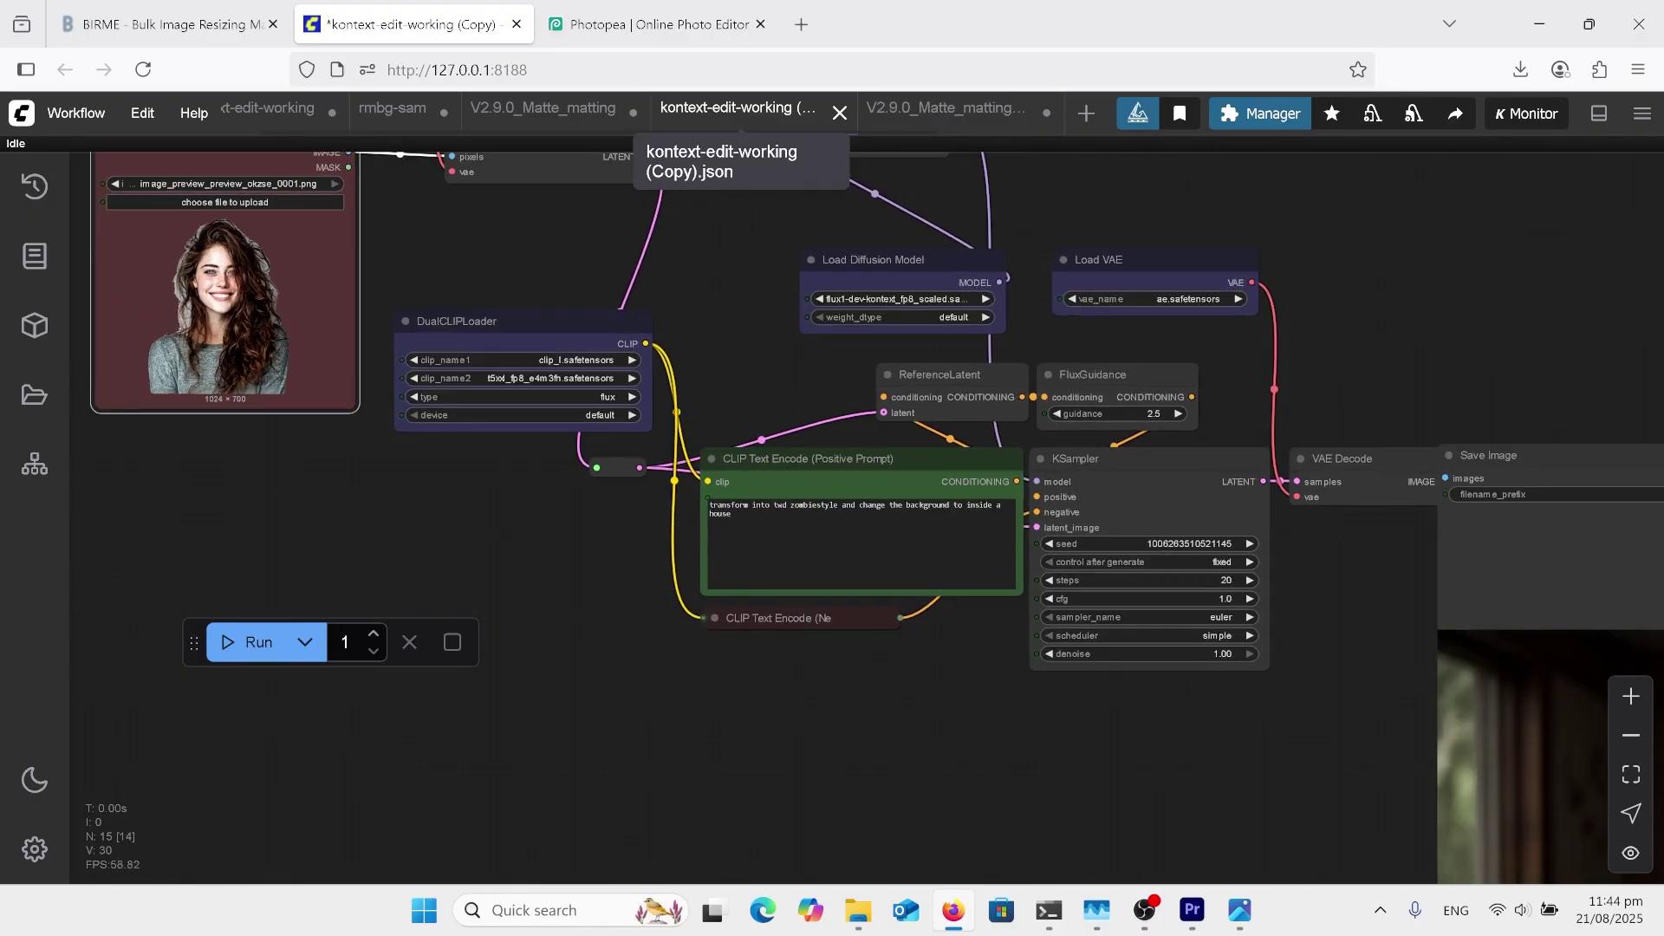
Read the zombie transformation prompt in the CLIP Text Encode (Positive Prompt) node and check the negative prompt and KSampler nodes around it.
{"action": "scroll", "coordinate": [1158, 721], "scroll_direction": "up", "scroll_amount": 5}
{"action": "left_click", "coordinate": [557, 559]}
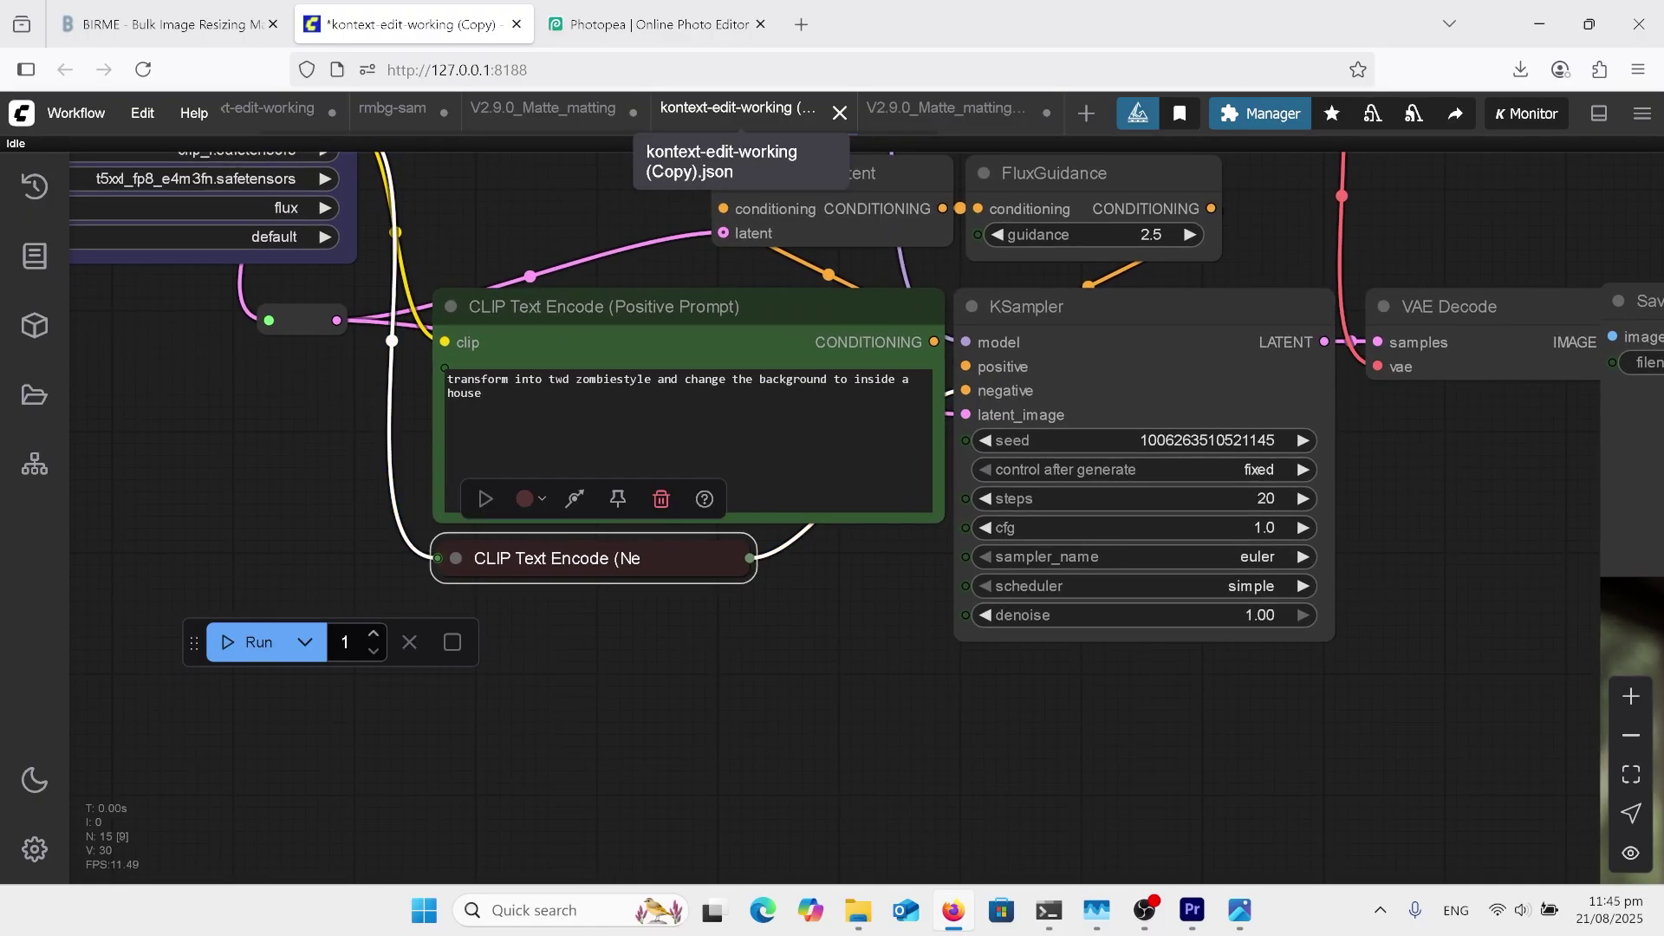
{"action": "left_click_drag", "start_coordinate": [693, 710], "coordinate": [657, 718]}
{"action": "scroll", "coordinate": [600, 376], "scroll_direction": "up", "scroll_amount": 8}
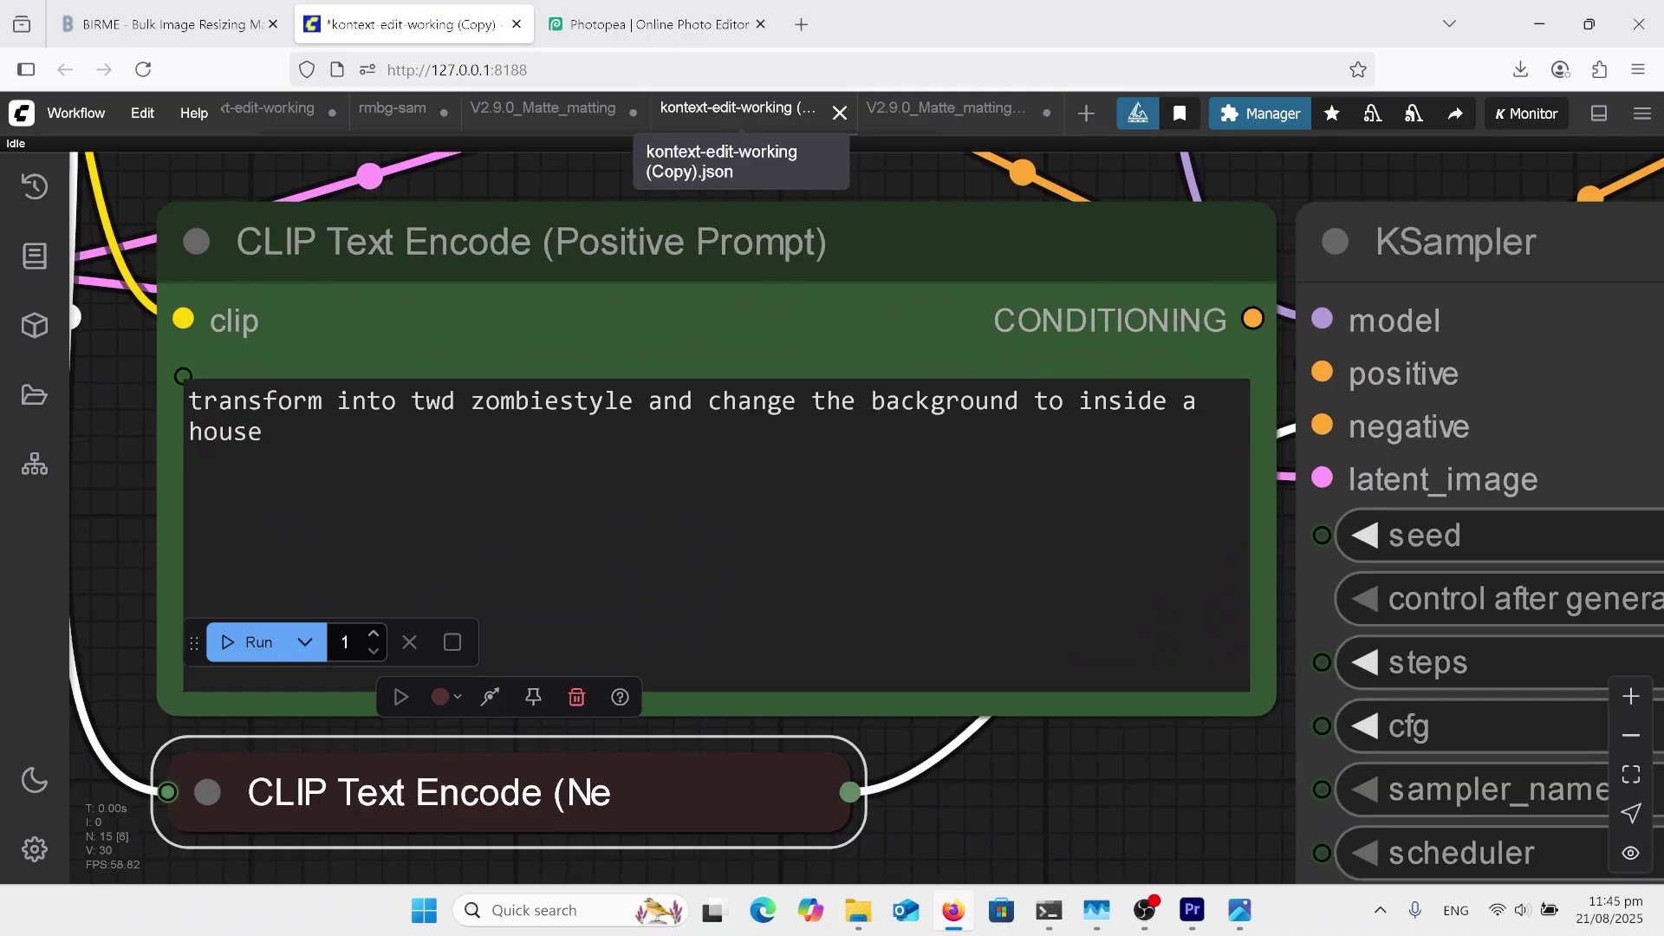
{"action": "scroll", "coordinate": [778, 350], "scroll_direction": "down", "scroll_amount": 2}
{"action": "scroll", "coordinate": [767, 362], "scroll_direction": "down", "scroll_amount": 1}
{"action": "scroll", "coordinate": [319, 422], "scroll_direction": "down", "scroll_amount": 6}
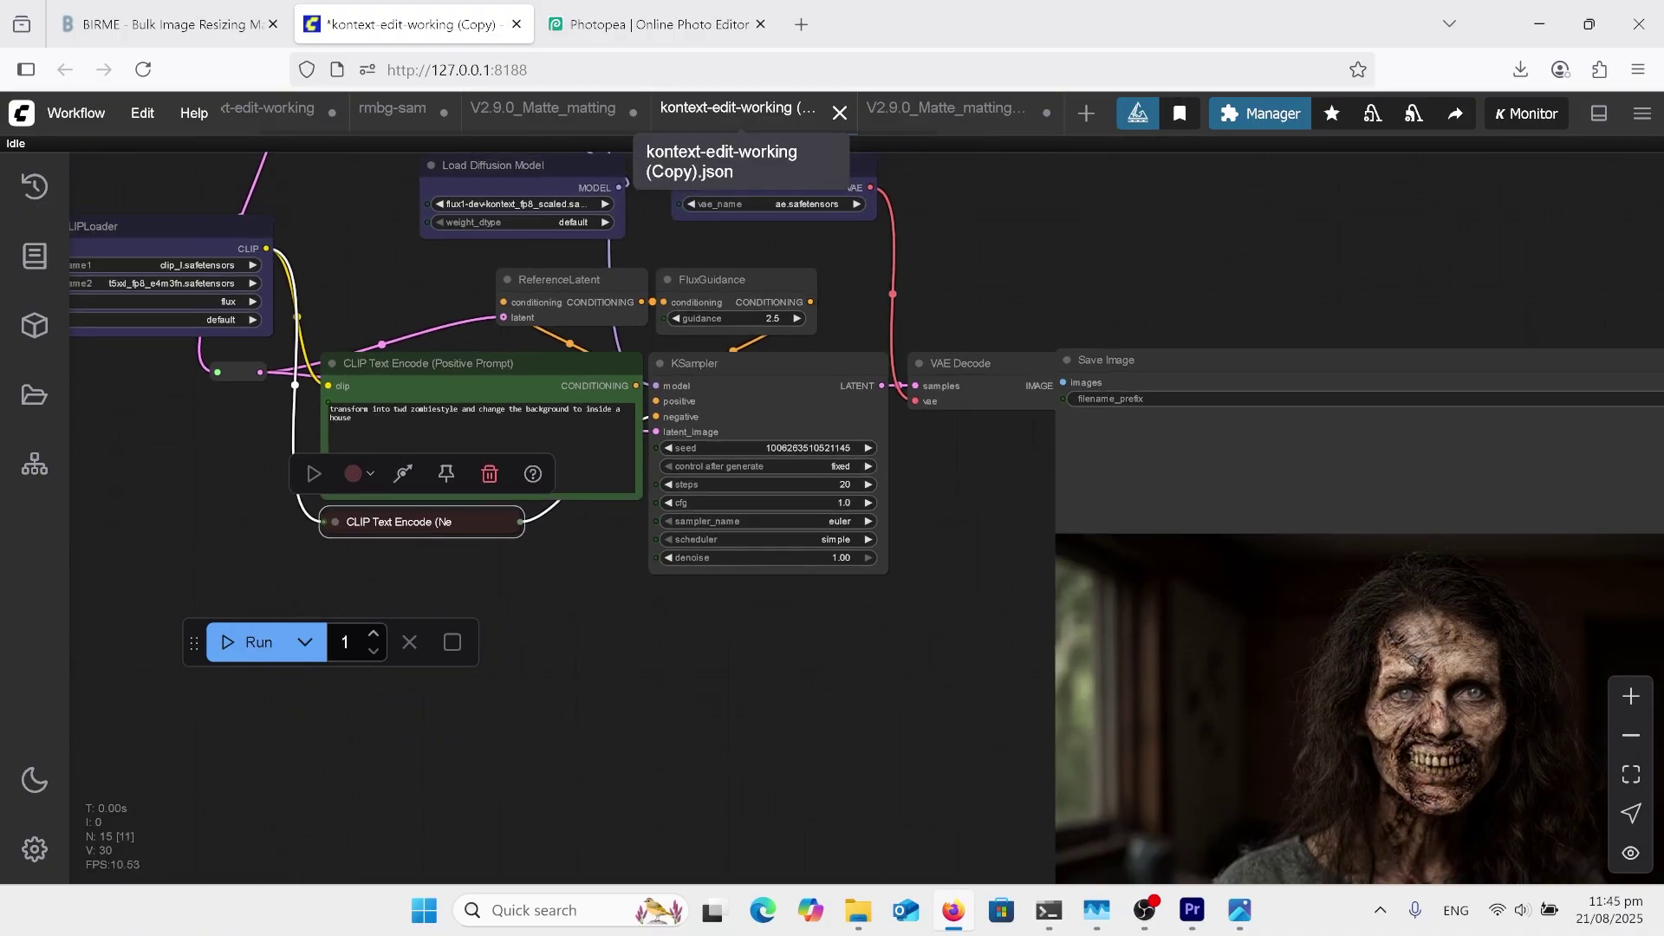
Examine the zombie portrait in the Save Image node up close and within the full workflow.
{"action": "scroll", "coordinate": [1213, 624], "scroll_direction": "up", "scroll_amount": 6}
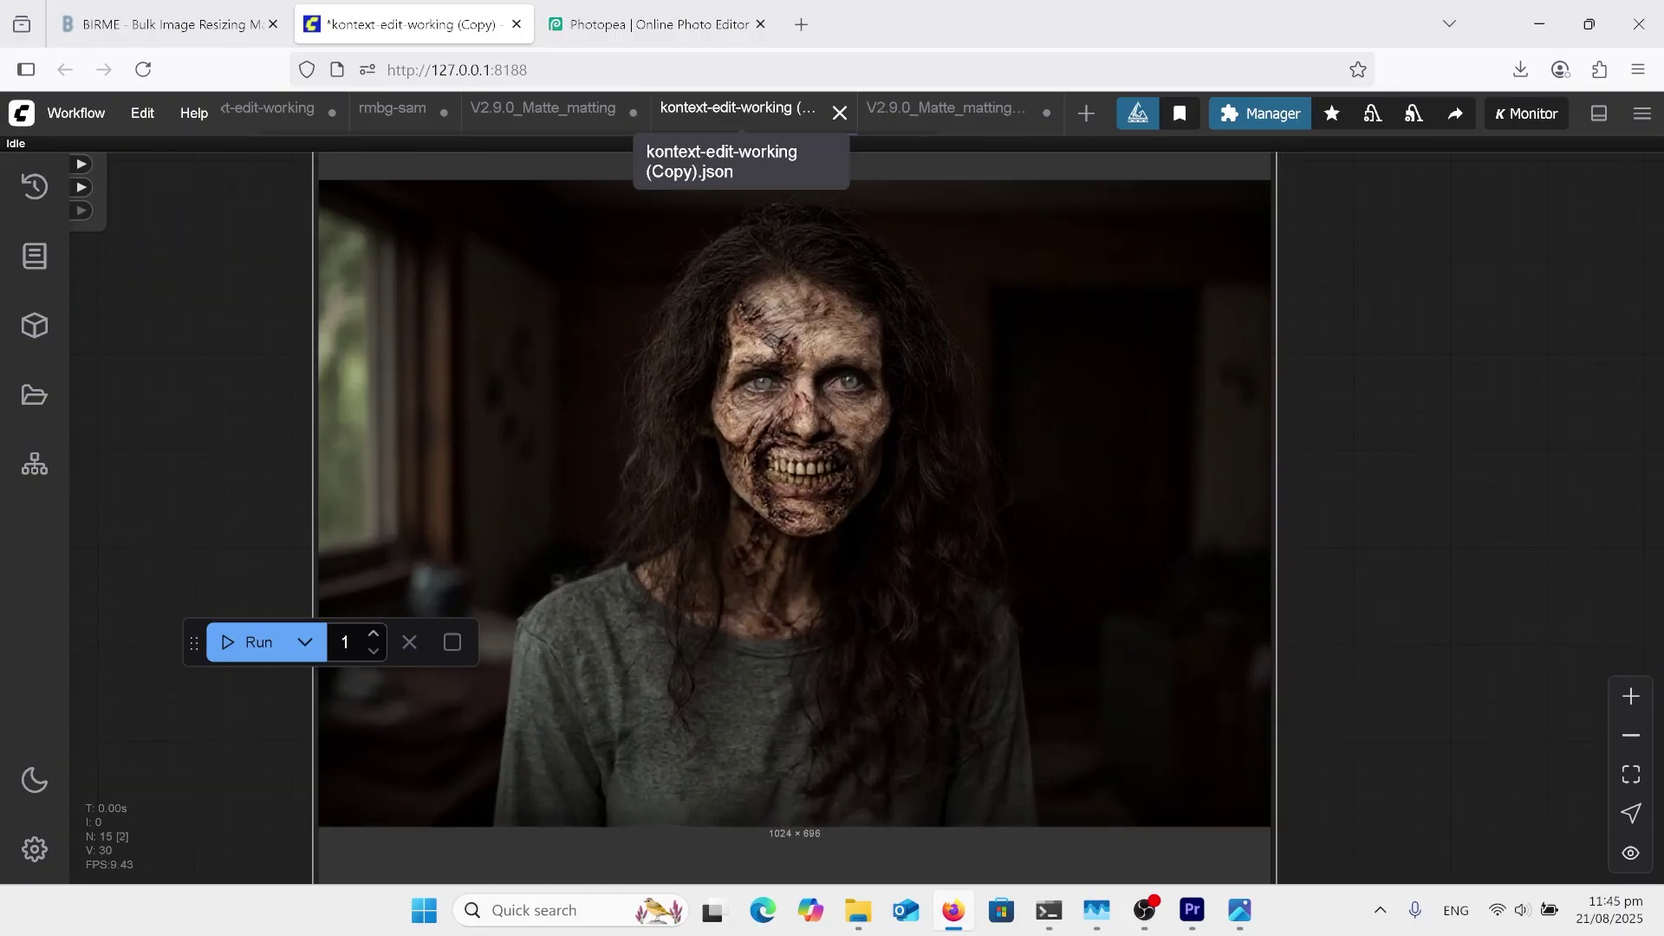
{"action": "scroll", "coordinate": [1031, 815], "scroll_direction": "up", "scroll_amount": 1}
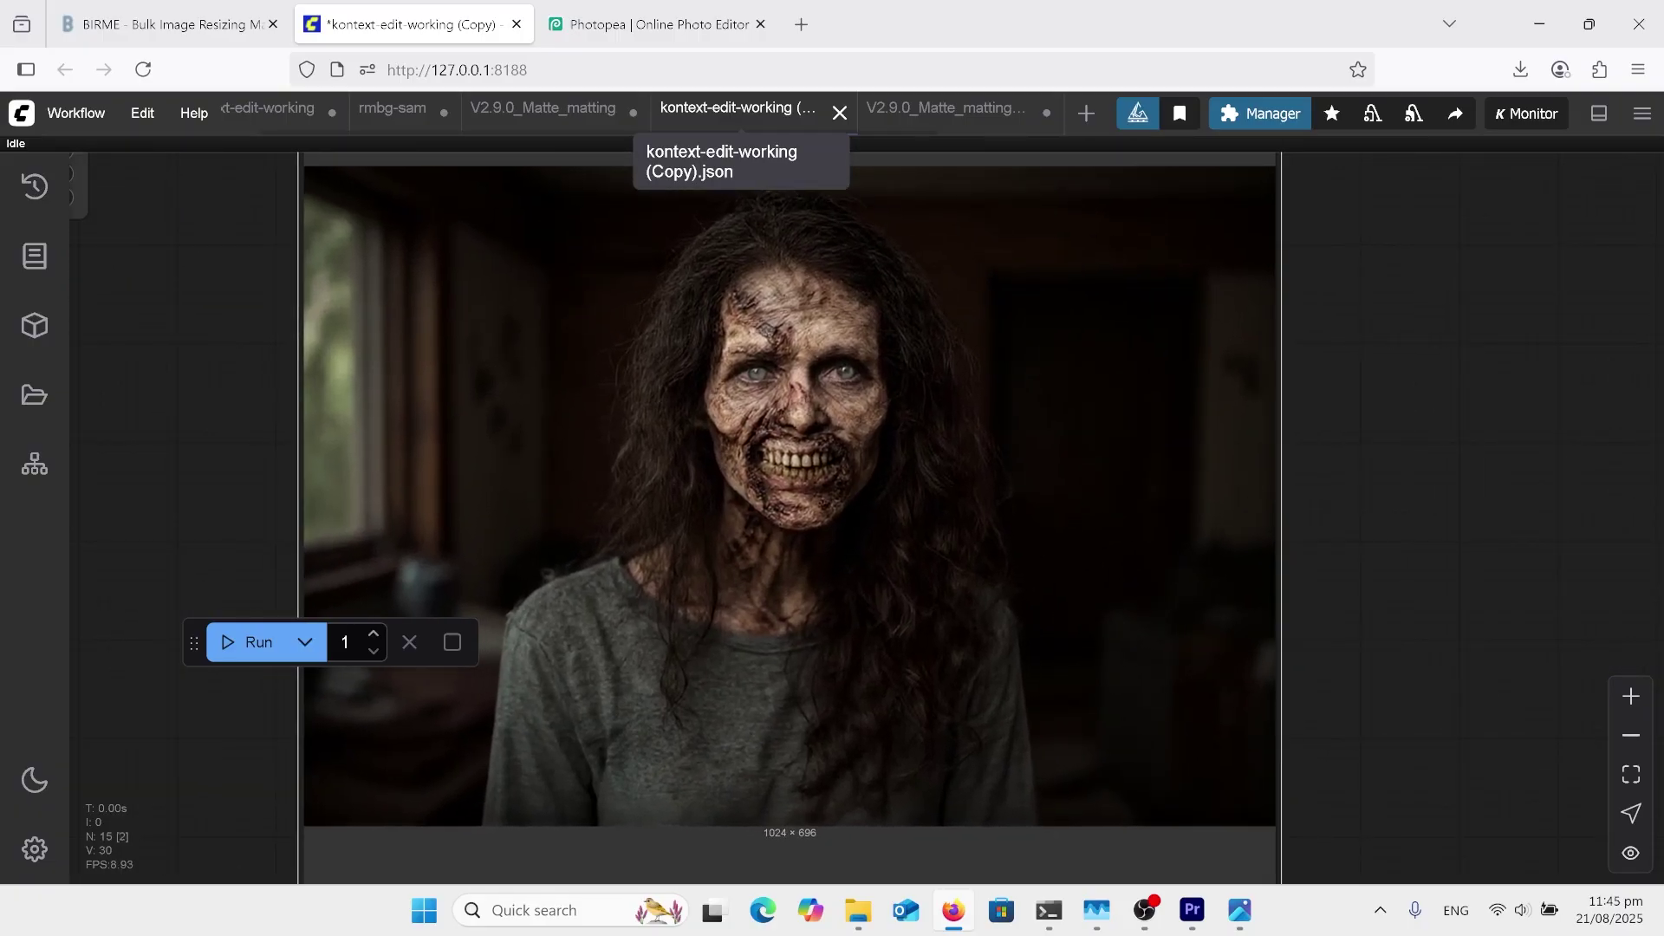
{"action": "scroll", "coordinate": [1214, 607], "scroll_direction": "down", "scroll_amount": 8}
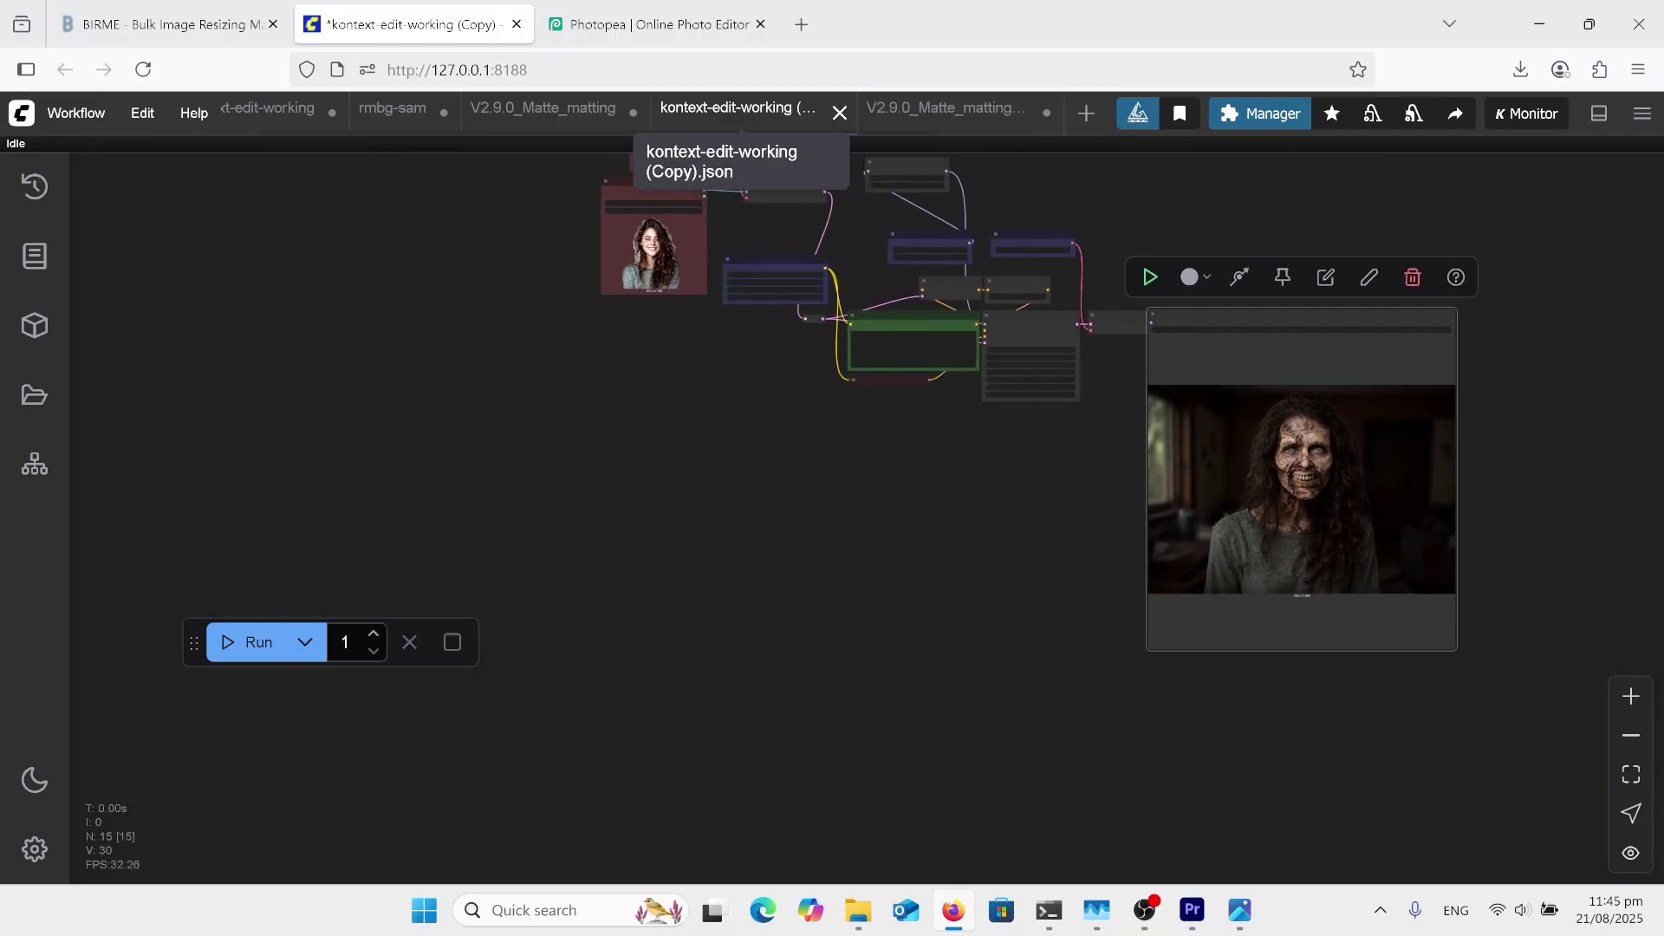
{"action": "scroll", "coordinate": [965, 624], "scroll_direction": "up", "scroll_amount": 8}
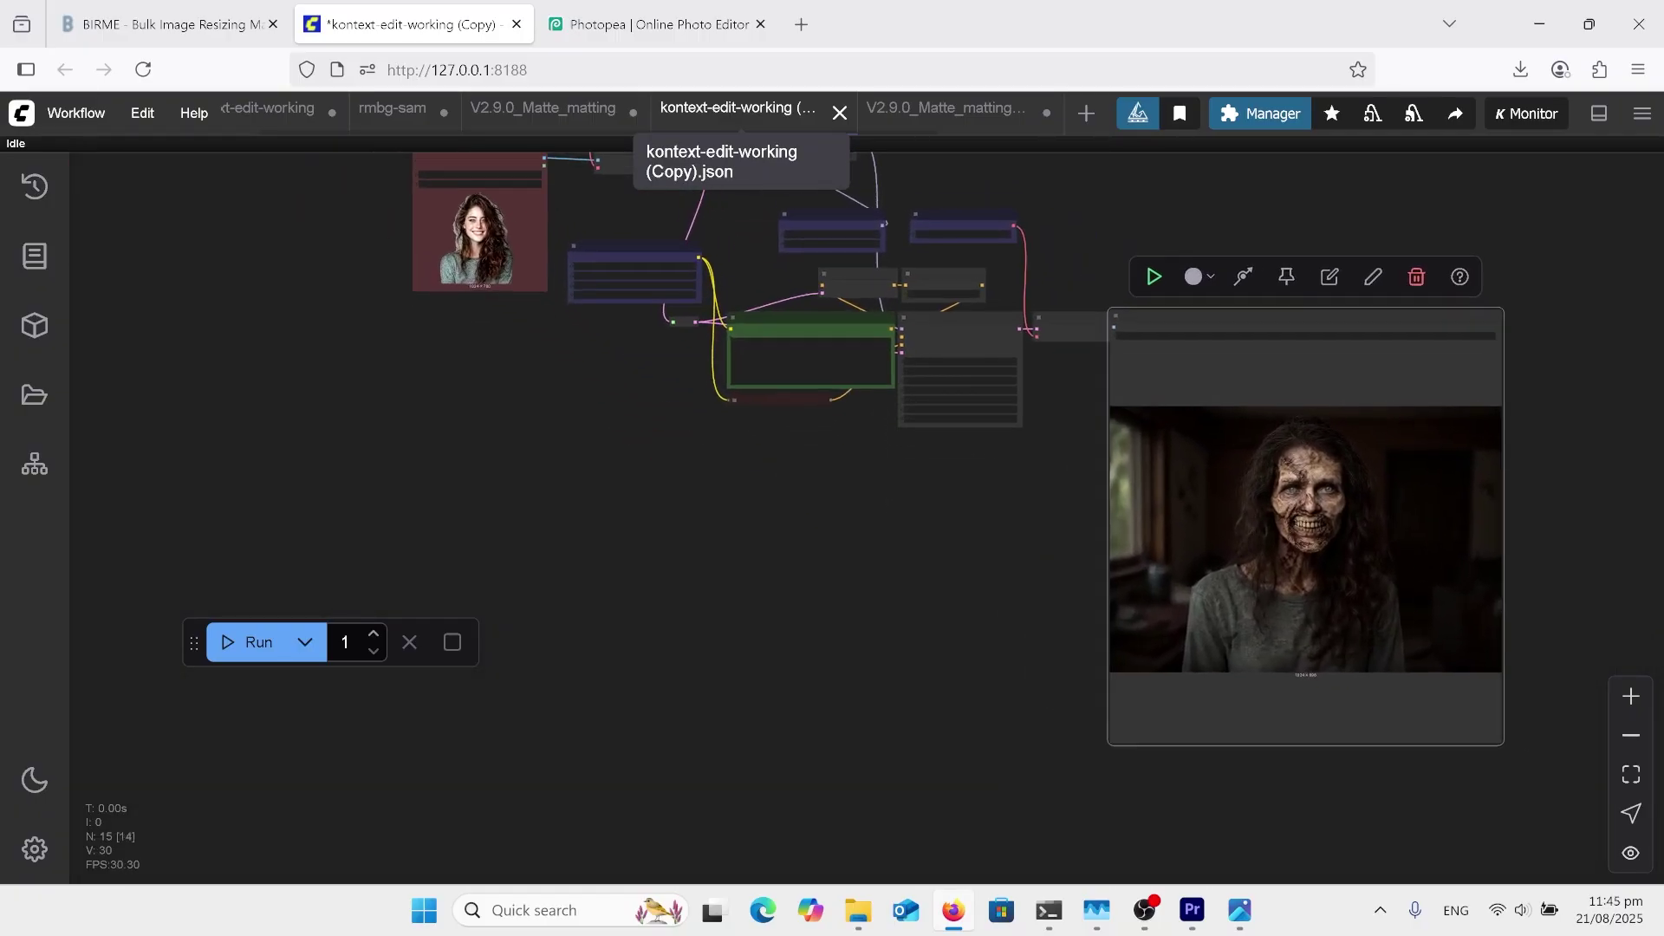